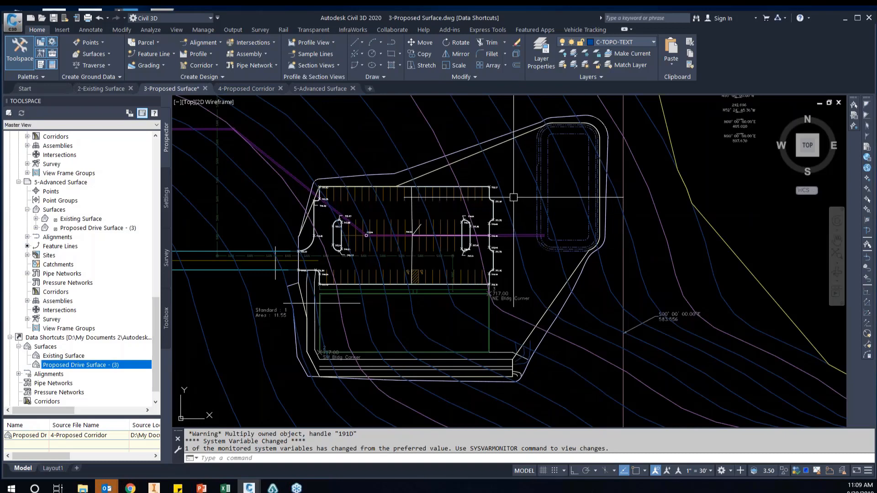
# Examine the parking lot's feature lines and spot elevations, closing in on the curb return at the drive entrance
pyautogui.scroll(2, 515, 204)
pyautogui.moveTo(523, 216); pyautogui.dragTo(601, 197, button='middle')
pyautogui.scroll(-3, 522, 193)
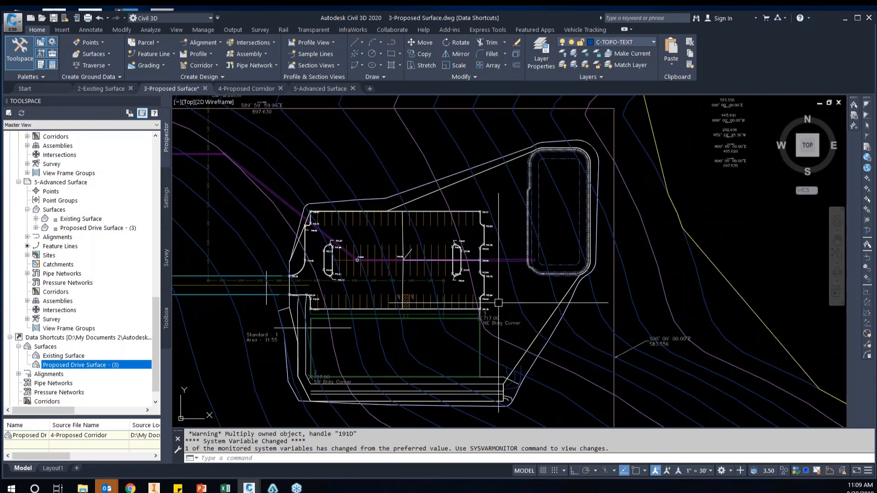
pyautogui.scroll(2, 478, 337)
pyautogui.scroll(-2, 481, 336)
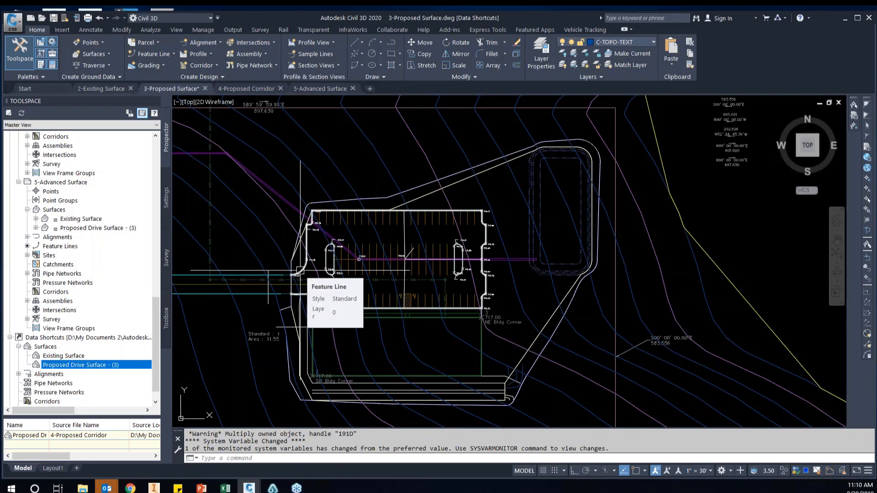
pyautogui.scroll(2, 300, 271)
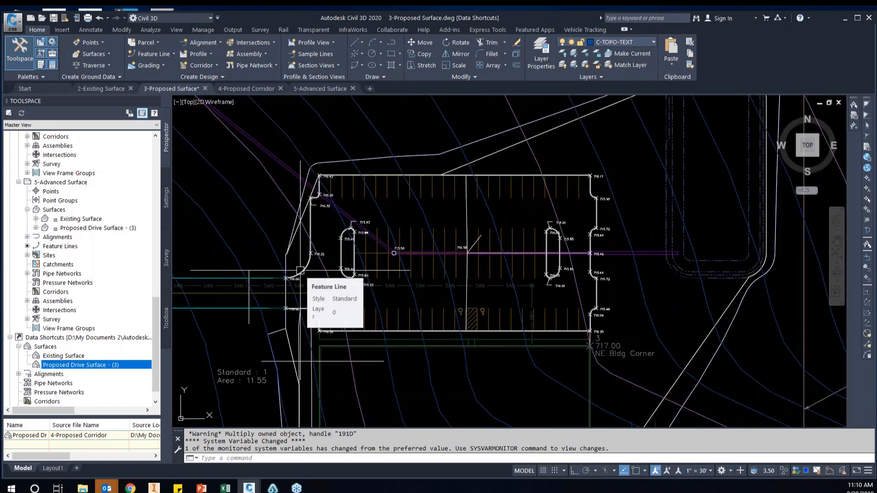
pyautogui.scroll(4, 304, 273)
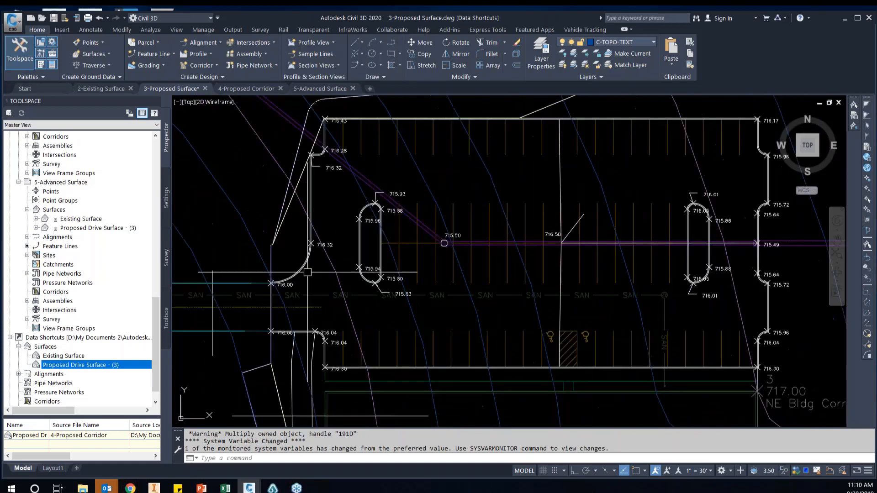
pyautogui.moveTo(307, 273)
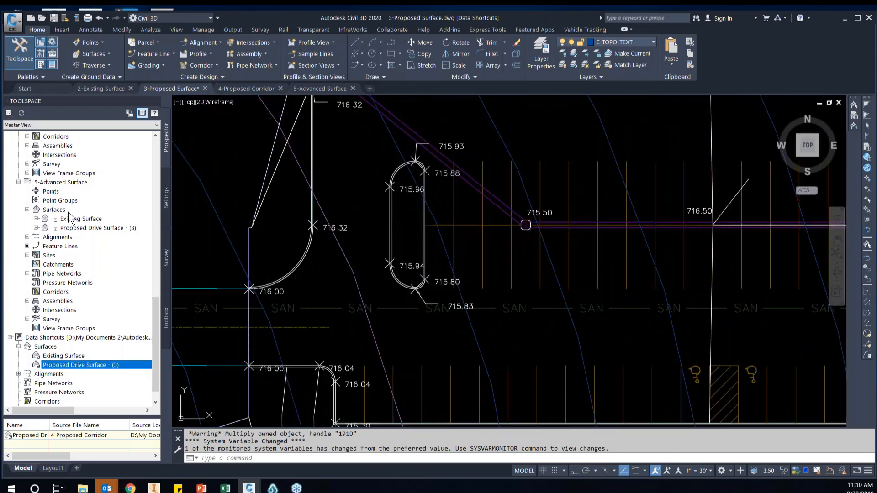
# Start a new TIN surface in the 3-Proposed Surface drawing and name it Proposed Surface
pyautogui.scroll(10, 59, 214)
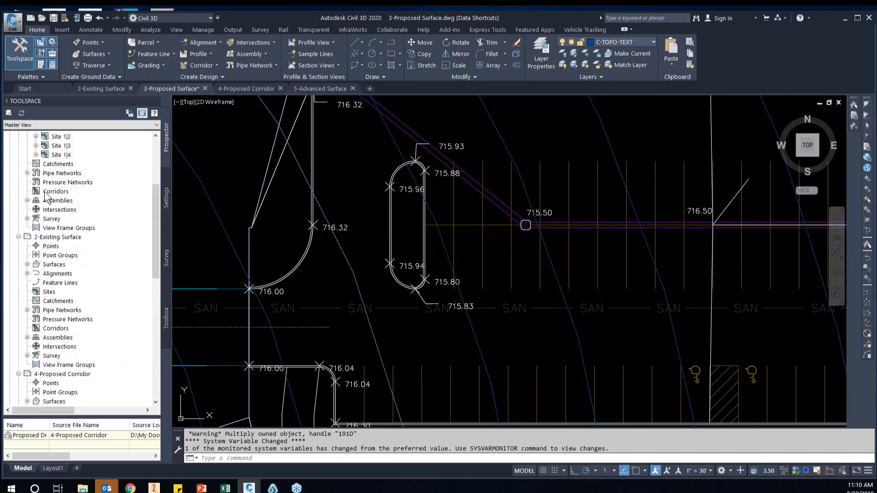
pyautogui.scroll(1, 46, 196)
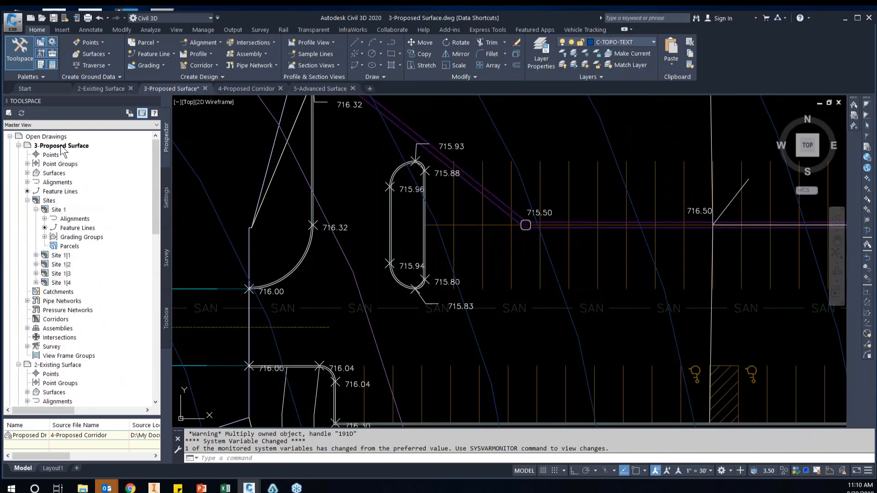
pyautogui.click(27, 174)
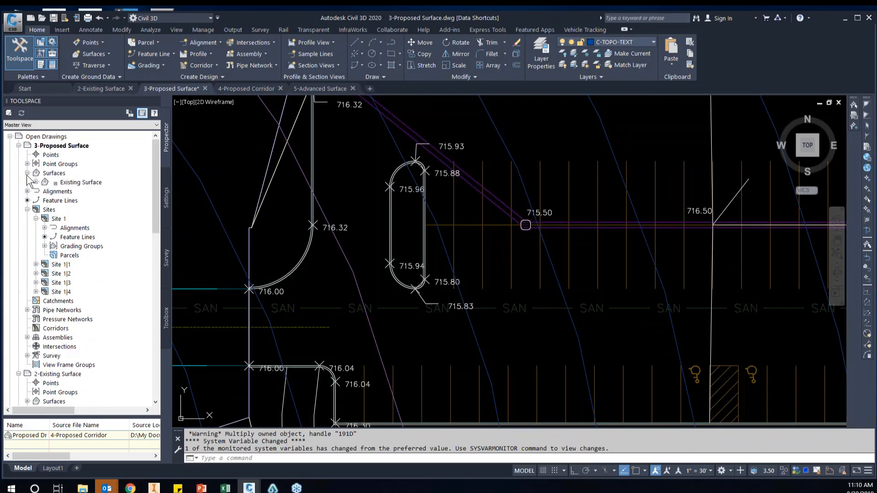
pyautogui.rightClick(64, 174)
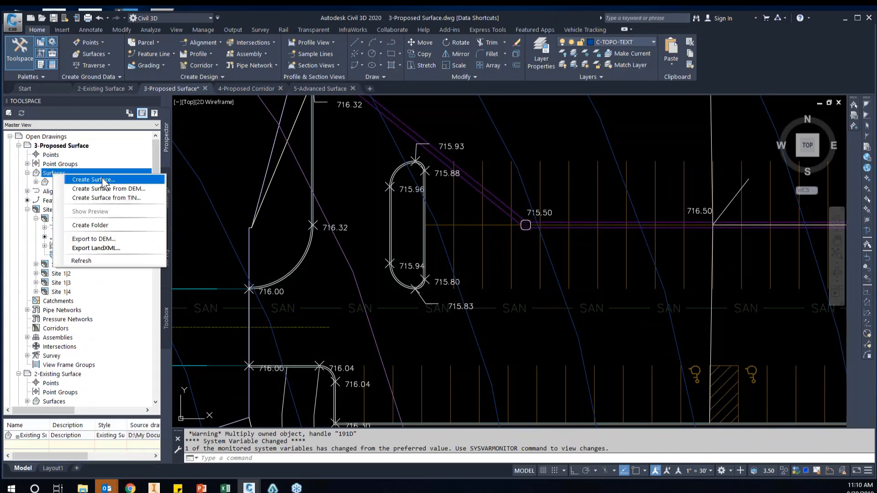
pyautogui.click(102, 179)
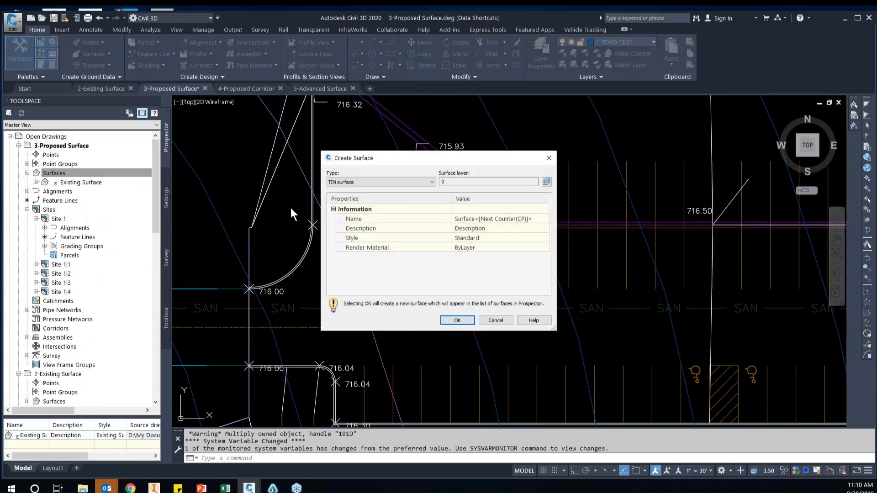
pyautogui.click(484, 229)
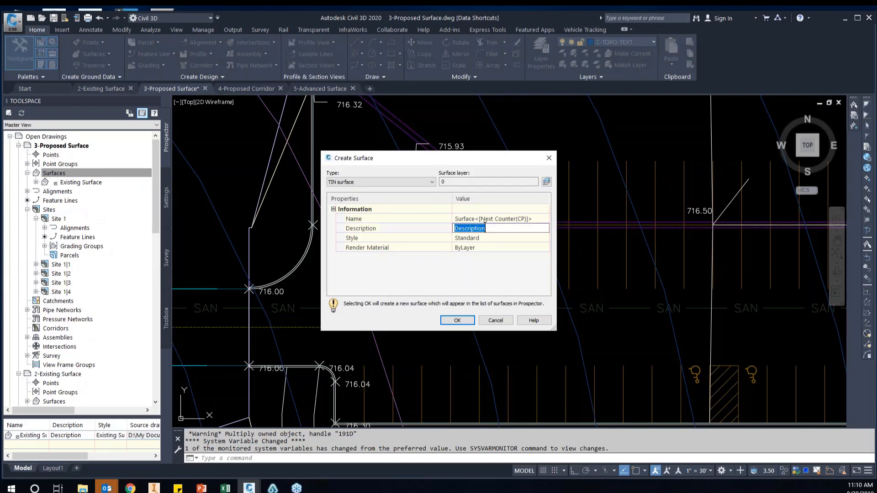
pyautogui.click(491, 219)
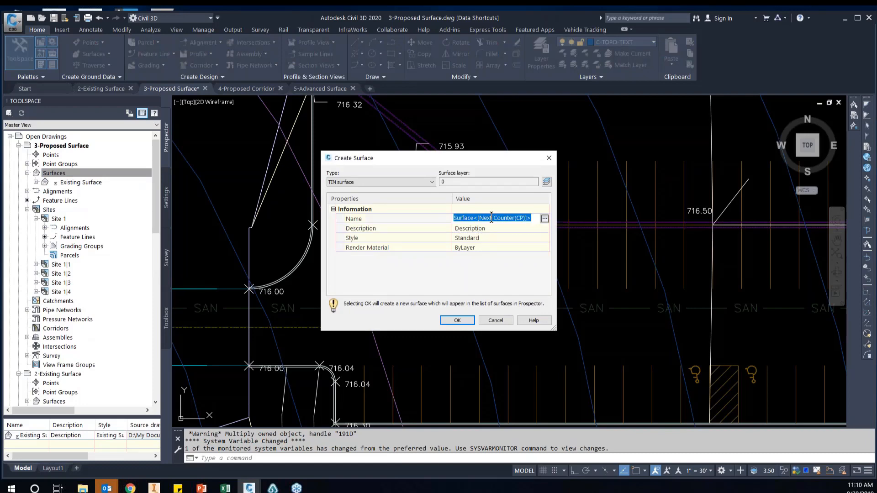
pyautogui.write('Proposed Surface')
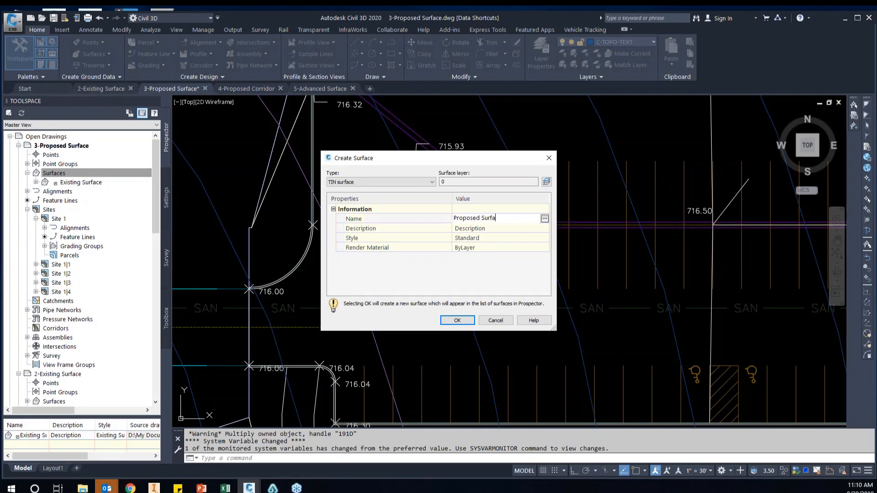
# Assign the Proposed Surface style, create the surface, and expand its contents in the drawing's surface collection
pyautogui.click(541, 237)
pyautogui.click(545, 238)
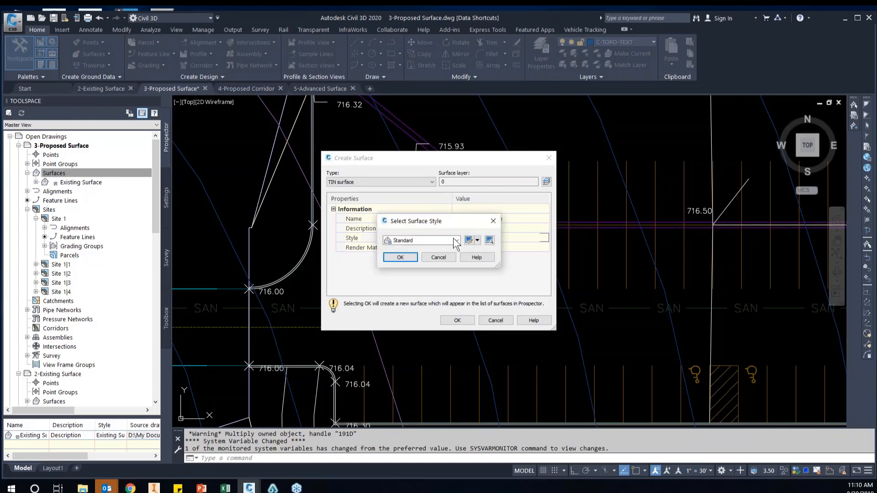
pyautogui.click(457, 240)
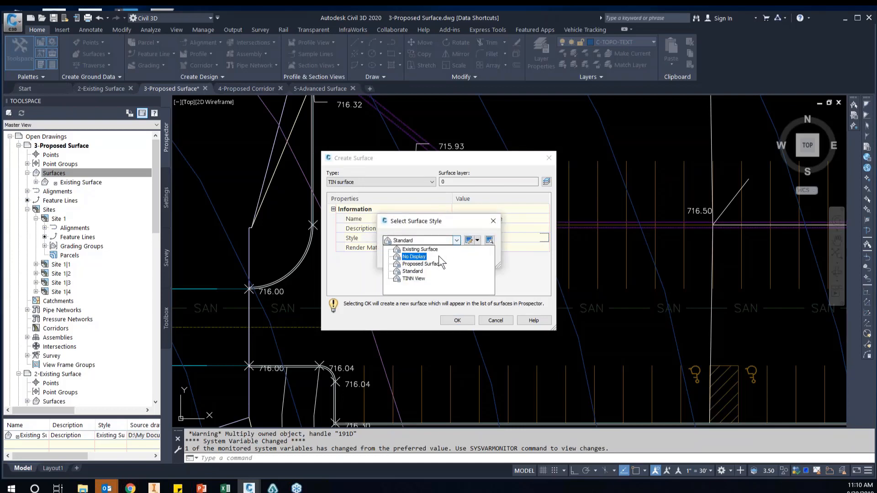
pyautogui.click(422, 264)
pyautogui.click(400, 258)
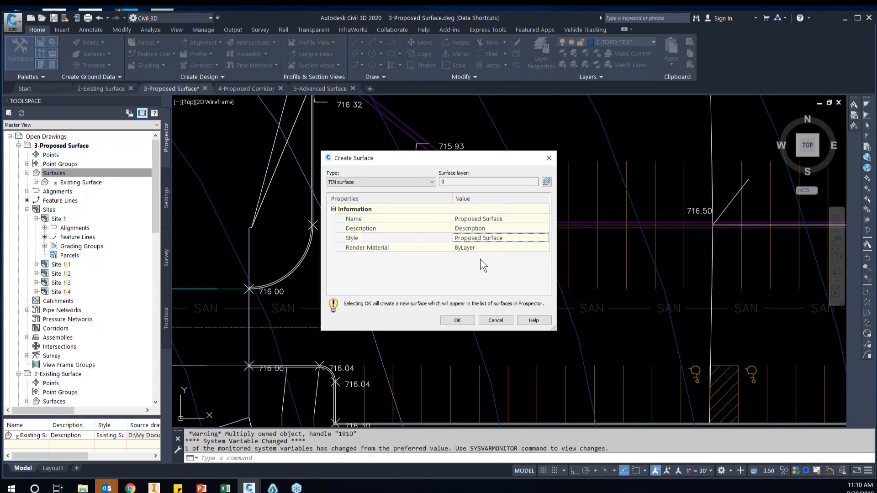
pyautogui.click(458, 321)
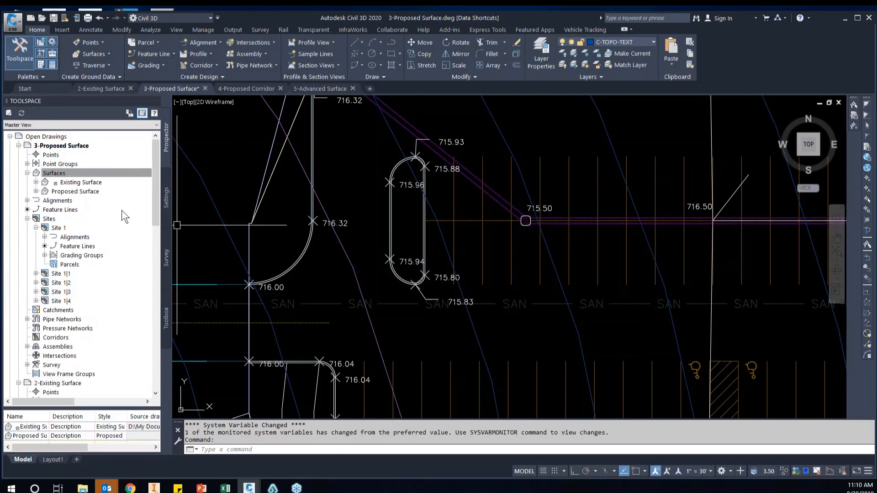
pyautogui.click(37, 191)
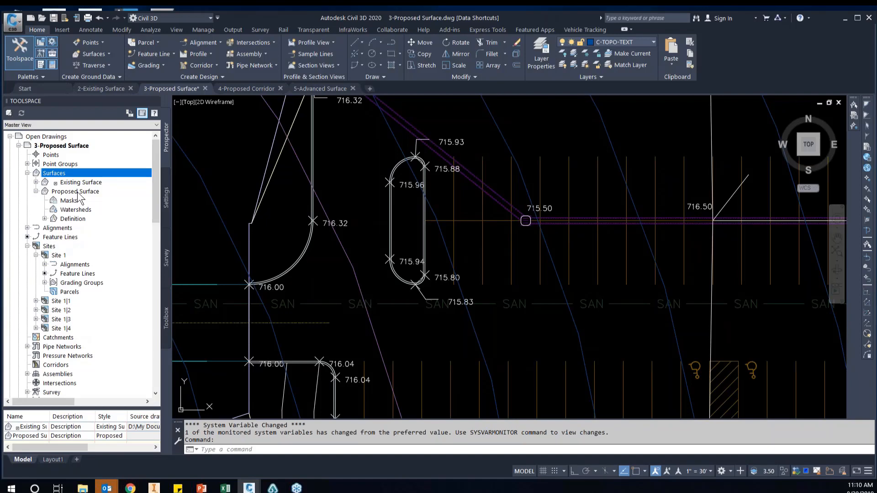
pyautogui.click(77, 192)
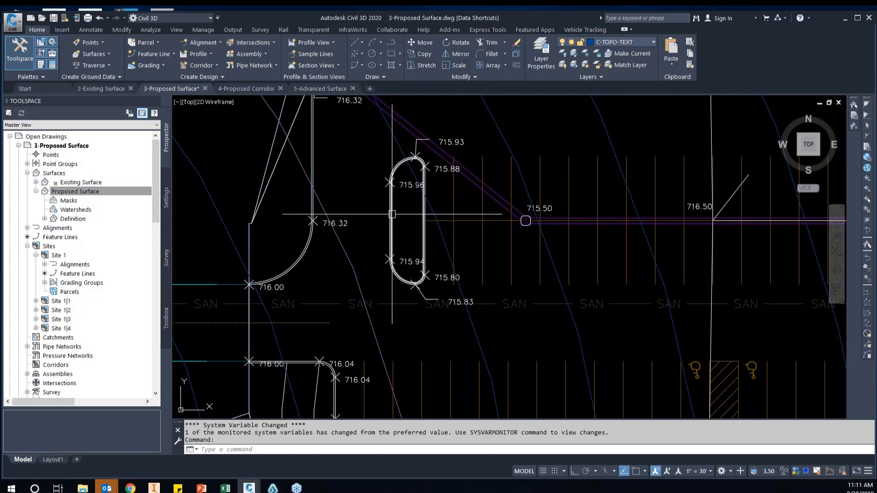
# Select the inner and outer curb feature lines of the west parking island
pyautogui.moveTo(396, 214)
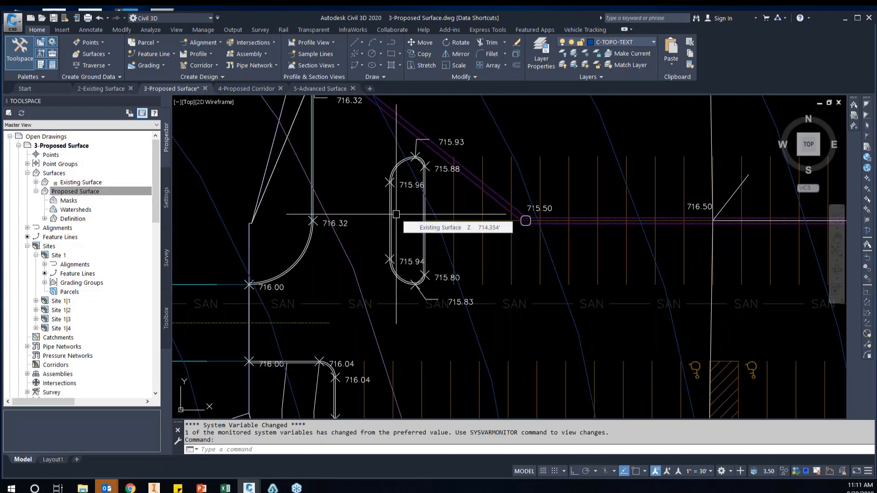
pyautogui.scroll(2, 393, 214)
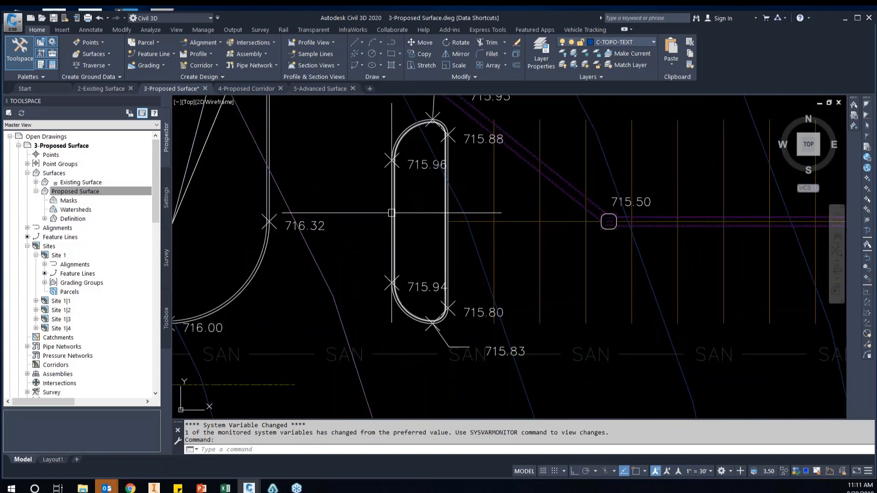
pyautogui.click(391, 213)
pyautogui.scroll(4, 392, 213)
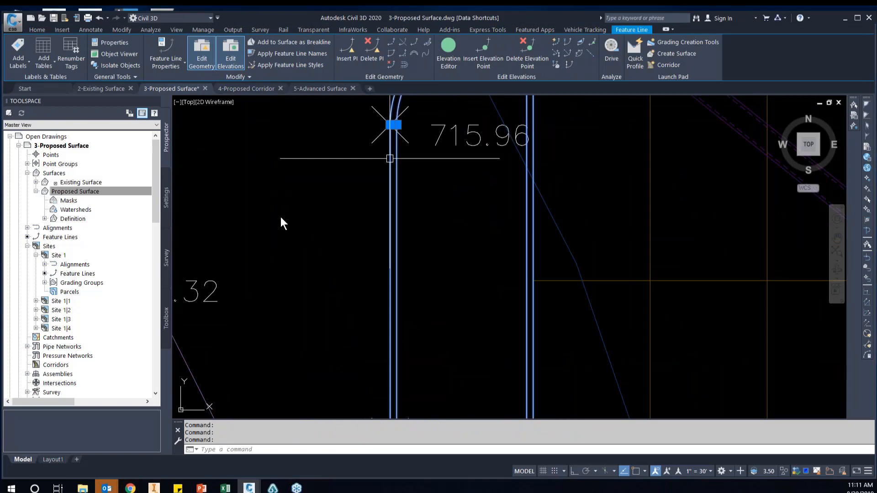
pyautogui.scroll(-6, 317, 220)
pyautogui.moveTo(423, 215); pyautogui.dragTo(367, 312, button='middle')
pyautogui.scroll(-2, 367, 312)
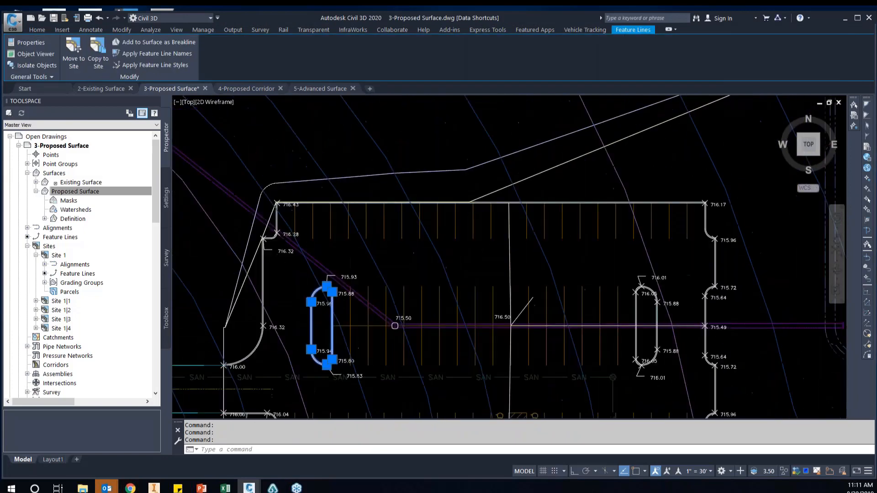
# Add the parking lot's perimeter curb feature lines and both feature lines of the east island to the selection
pyautogui.scroll(2, 431, 196)
pyautogui.scroll(2, 548, 205)
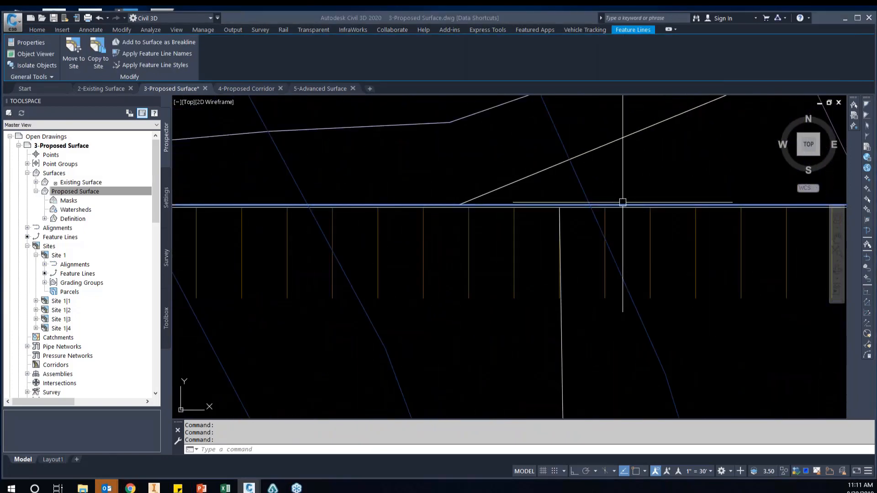
pyautogui.scroll(2, 575, 206)
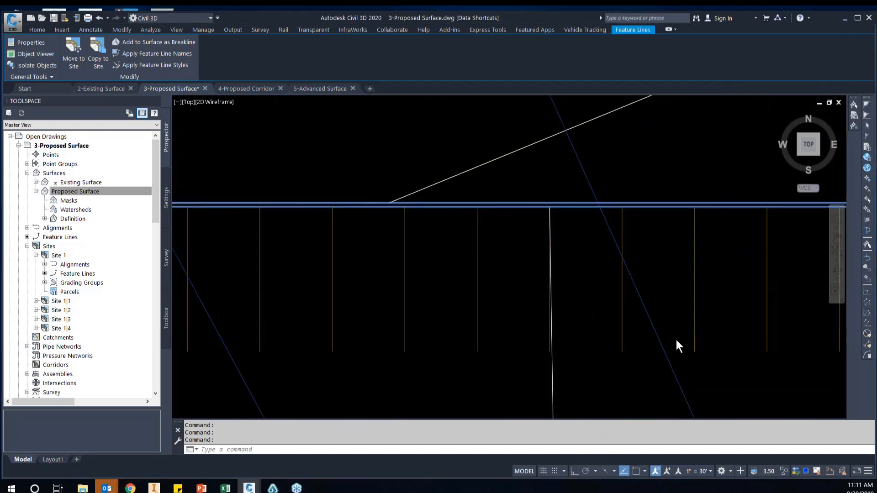
pyautogui.scroll(-4, 676, 340)
pyautogui.scroll(5, 677, 256)
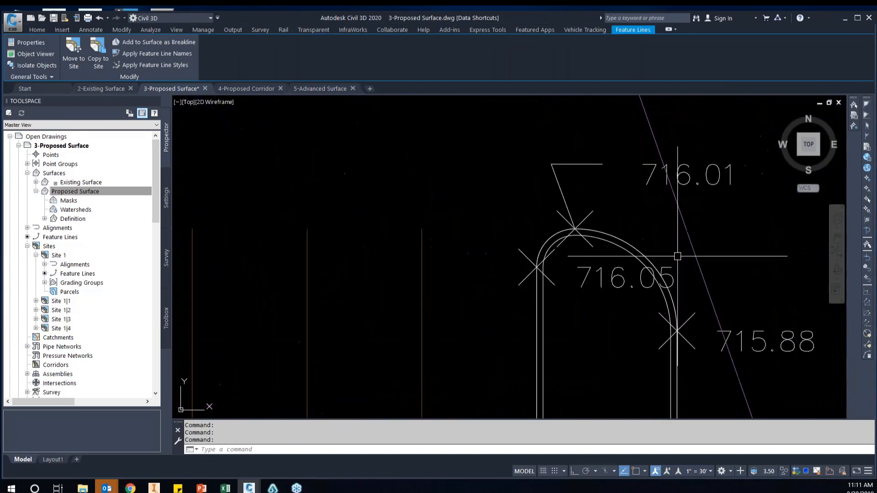
pyautogui.click(635, 248)
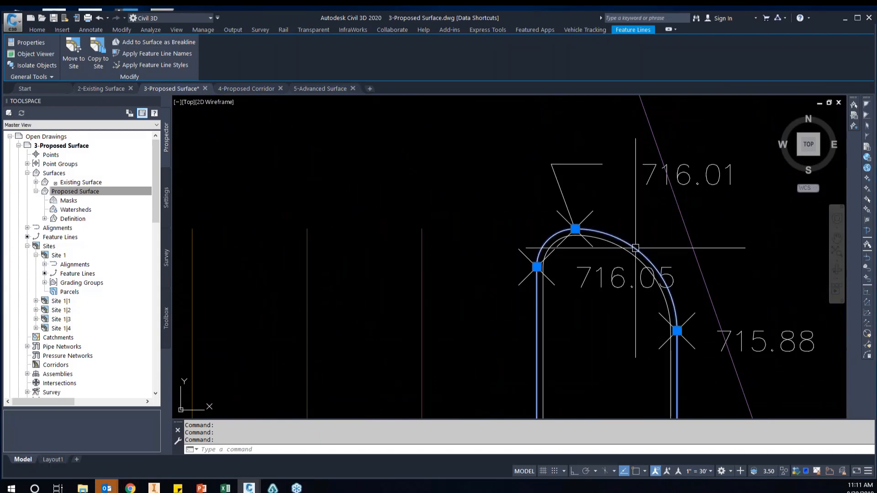
pyautogui.click(627, 249)
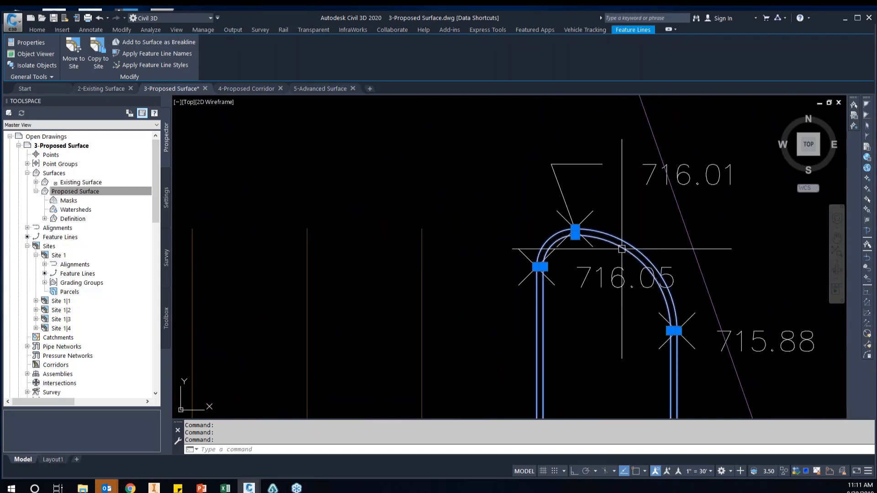
pyautogui.scroll(-5, 401, 251)
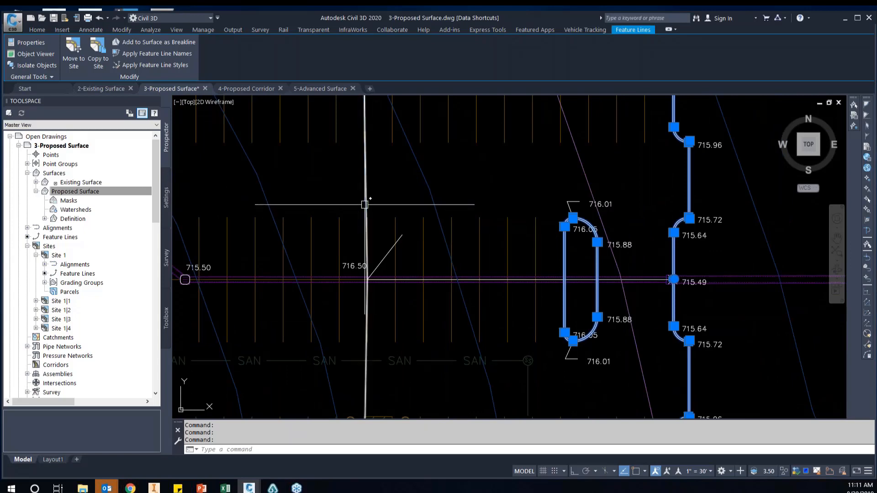
# Add the north-south ridge feature line and the objects at the 715.50 low point to the selection
pyautogui.click(364, 204)
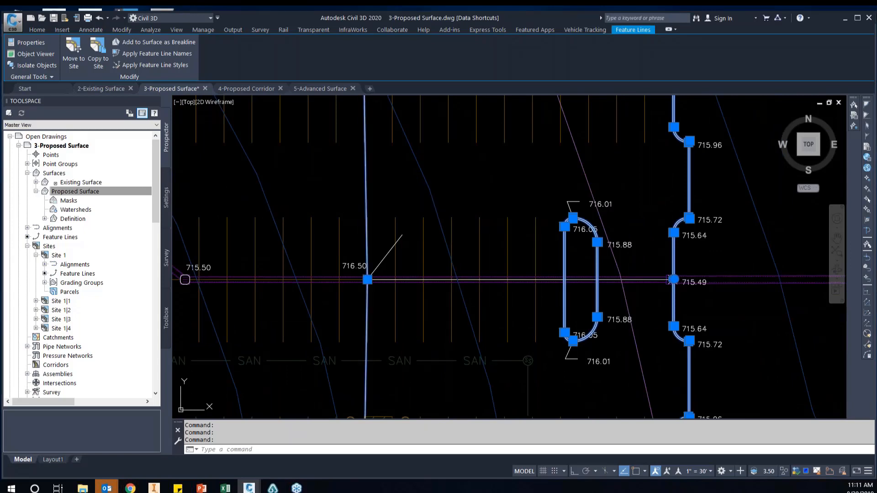
pyautogui.scroll(-3, 422, 236)
pyautogui.scroll(5, 364, 249)
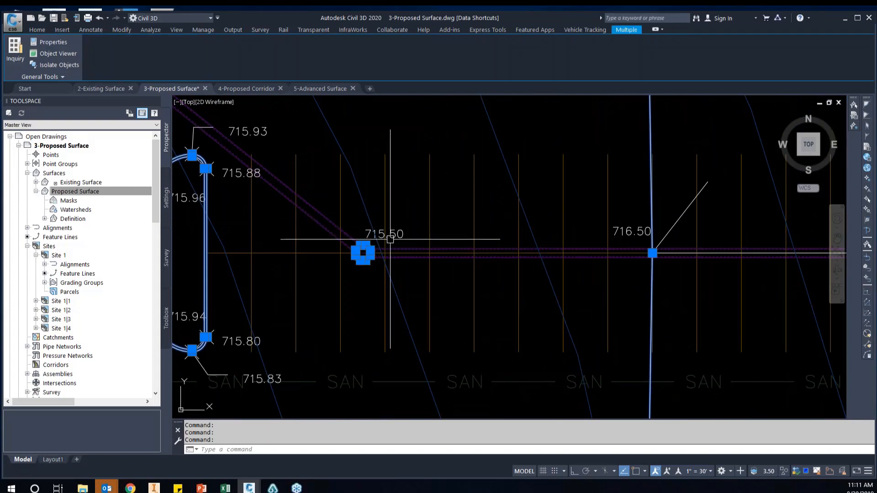
pyautogui.scroll(-4, 404, 241)
pyautogui.scroll(-4, 524, 251)
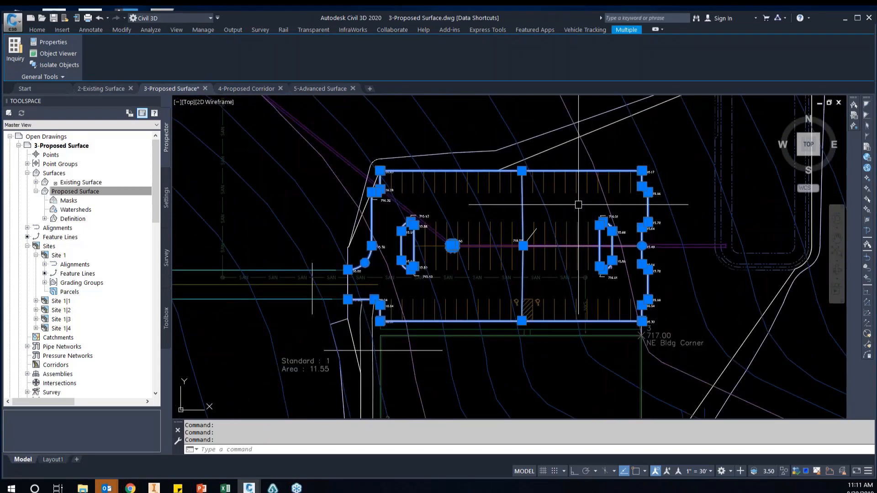
# Remove the objects at the 715.50 low point from the selection so only feature lines stay selected
pyautogui.rightClick(578, 206)
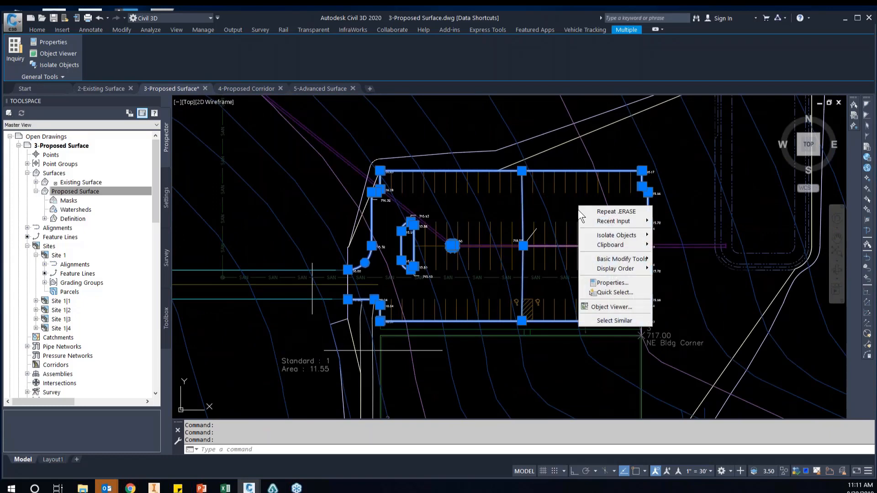
pyautogui.click(572, 201)
pyautogui.click(574, 211)
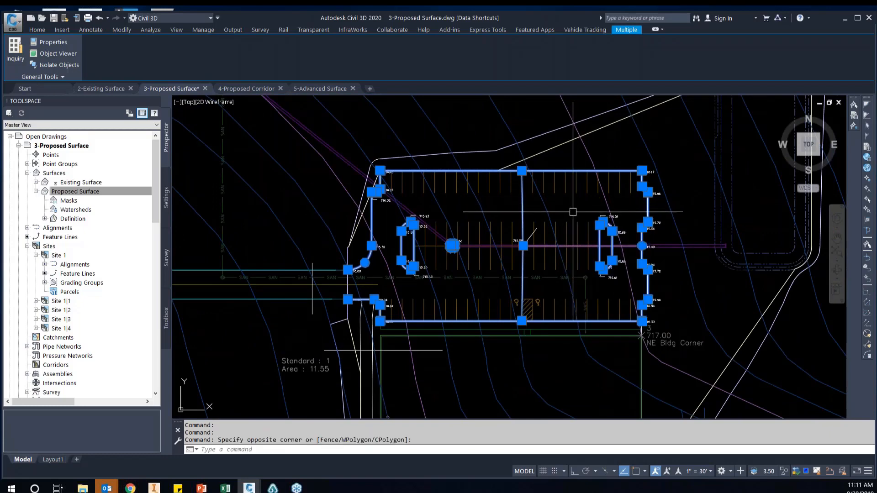
pyautogui.scroll(4, 446, 235)
pyautogui.click(444, 232)
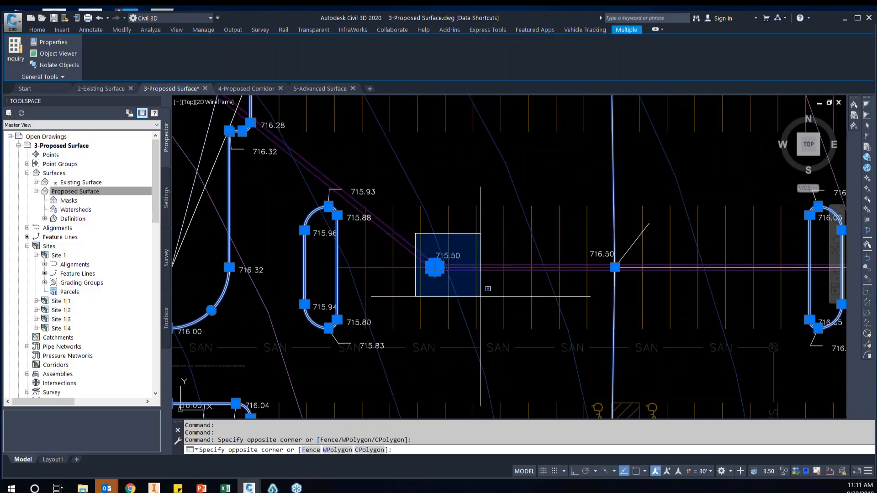
pyautogui.click(480, 296)
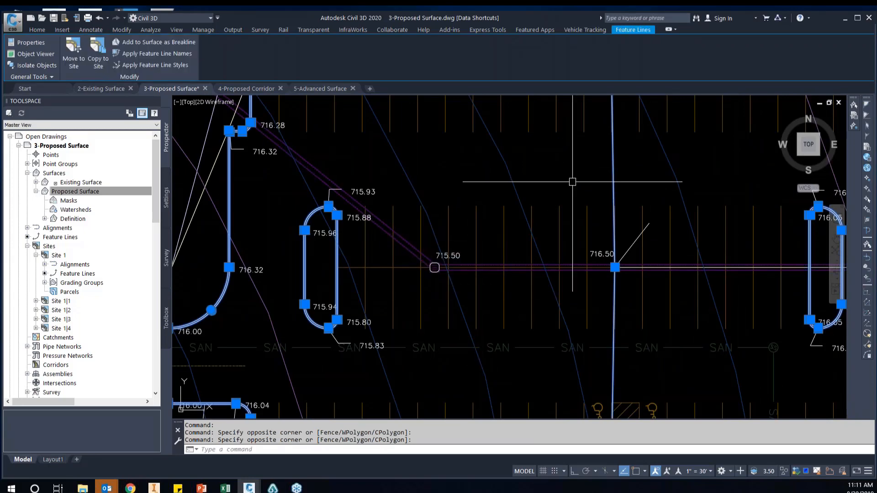
# Start adding the selected feature lines to the Proposed Surface as breaklines with the description Parking Curb
pyautogui.scroll(-4, 575, 188)
pyautogui.rightClick(612, 187)
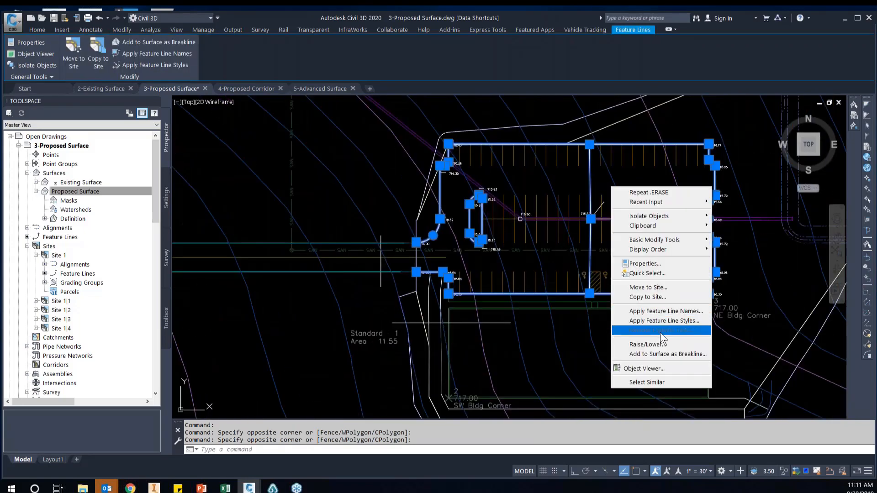
pyautogui.click(679, 353)
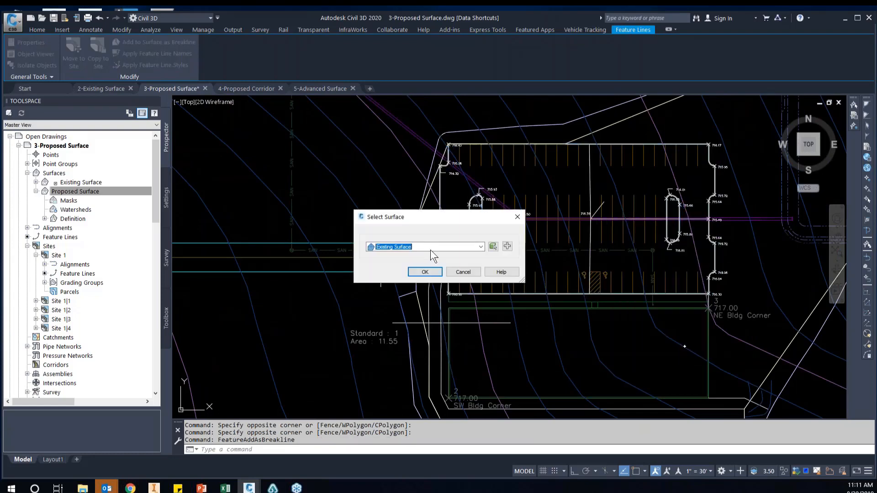
pyautogui.click(430, 250)
pyautogui.click(412, 264)
pyautogui.click(425, 272)
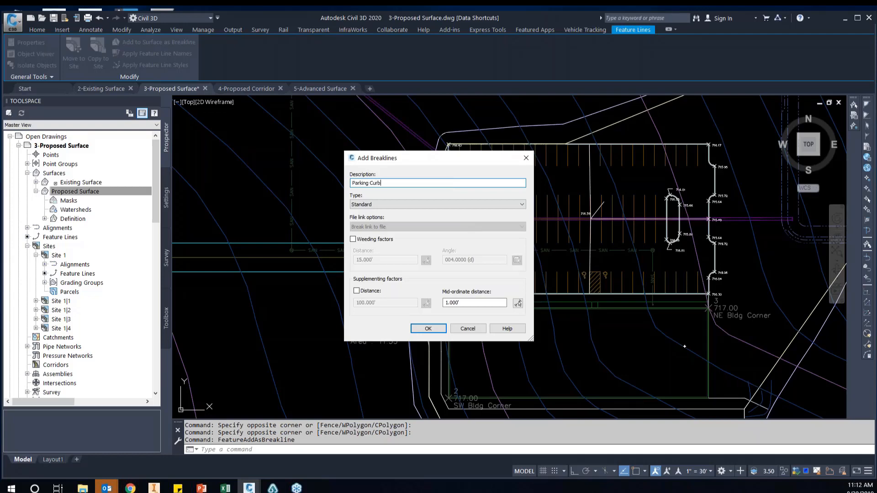
# Enable weeding factors for the Parking Curb breaklines with a 0.01' distance and a 0.01-degree angle
pyautogui.click(382, 239)
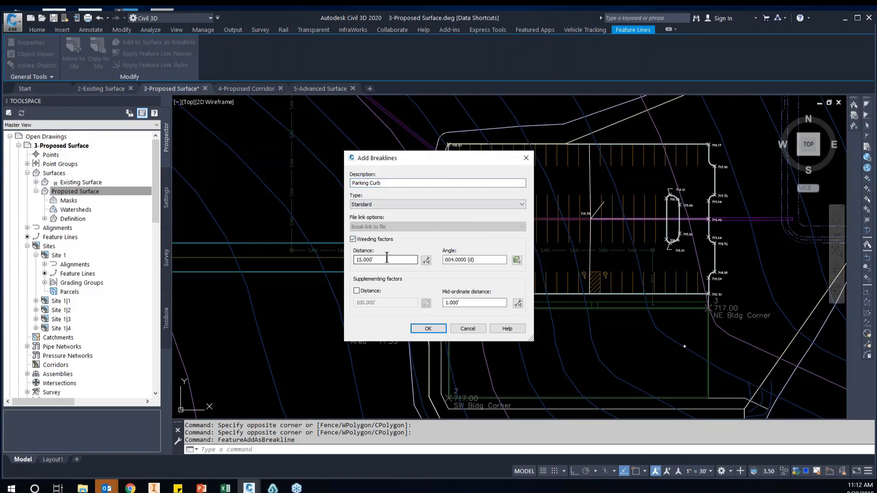
pyautogui.moveTo(386, 259); pyautogui.dragTo(324, 258)
pyautogui.write('.01')
pyautogui.press('Tab')
pyautogui.write('.')
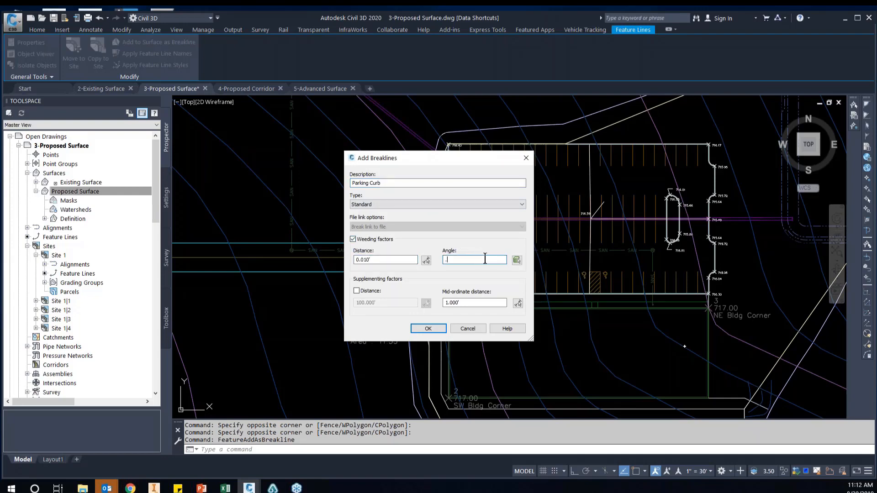
pyautogui.write('01')
# Enable a 0.1' supplementing distance, set the mid-ordinate distance to 0.1', and add the Parking Curb breaklines
pyautogui.click(356, 290)
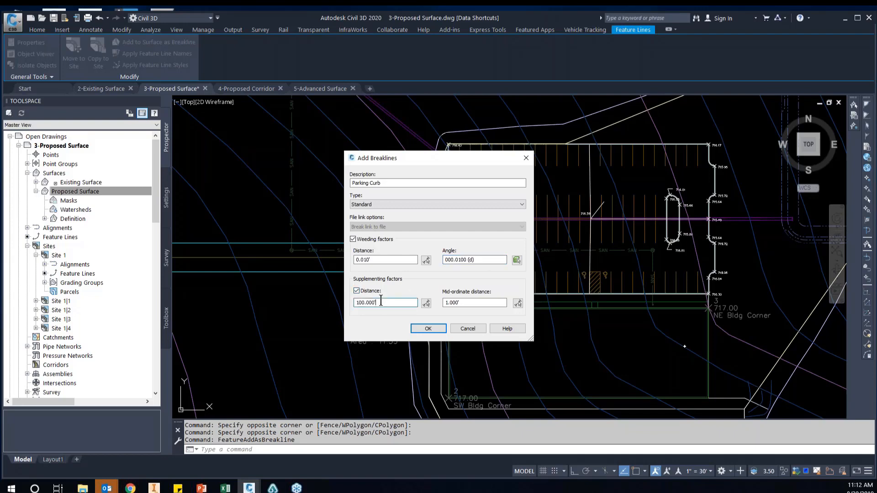
pyautogui.moveTo(358, 302); pyautogui.dragTo(419, 311)
pyautogui.write('.1')
pyautogui.press('Tab')
pyautogui.write('.1')
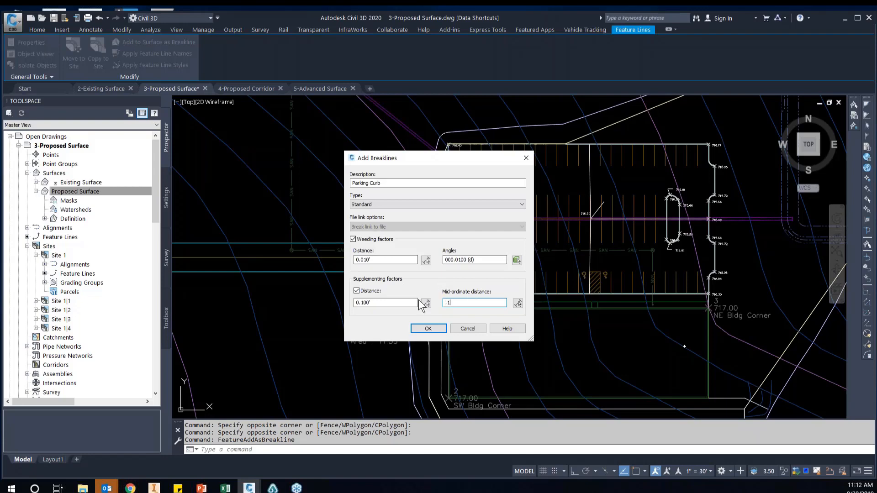
pyautogui.click(428, 329)
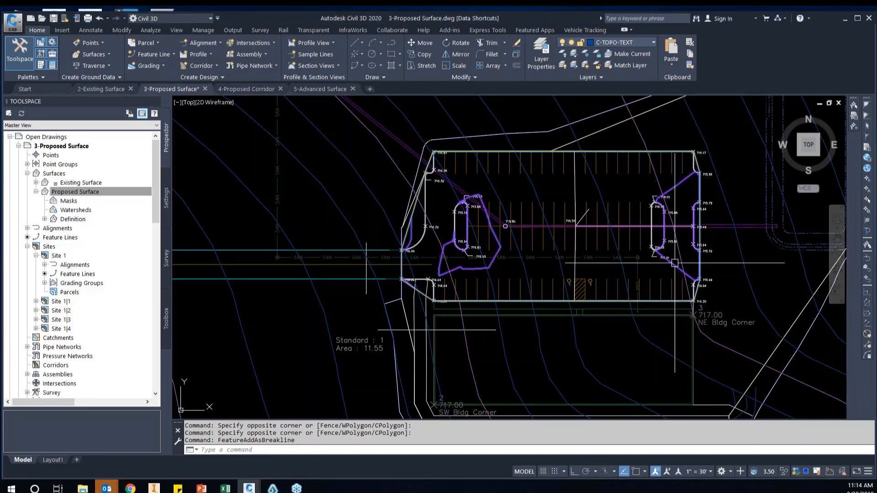
# Select the Proposed Surface by its contours near the east island and inspect them around the parking lot
pyautogui.click(676, 268)
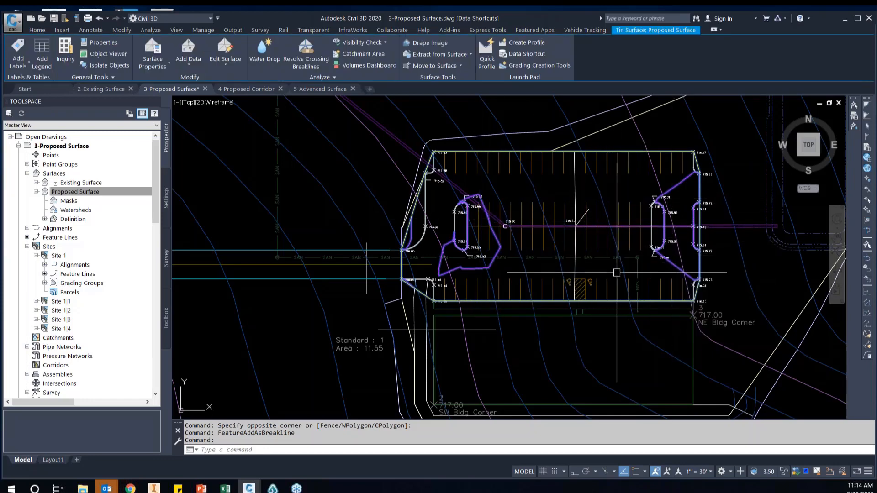
pyautogui.moveTo(646, 295); pyautogui.dragTo(600, 288, button='middle')
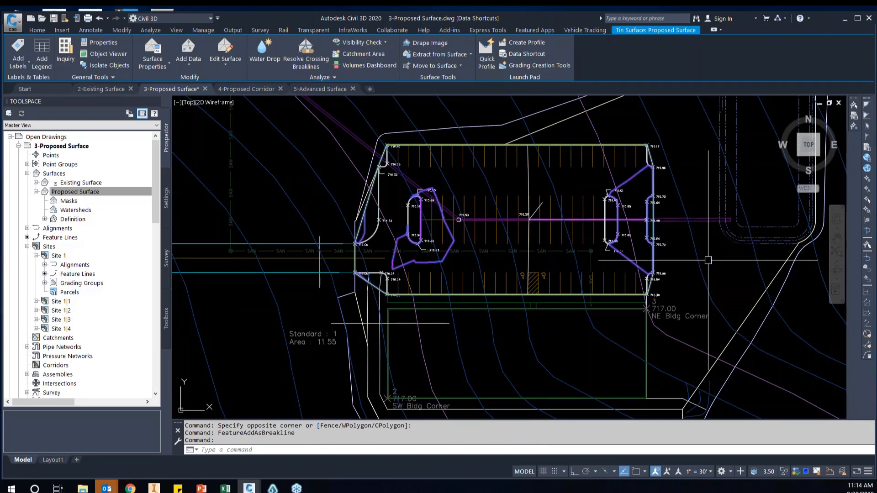
pyautogui.moveTo(712, 257); pyautogui.dragTo(709, 266, button='middle')
# Add the nested contour polylines of the pond northeast of the parking lot to the selection
pyautogui.moveTo(736, 175); pyautogui.dragTo(720, 210, button='middle')
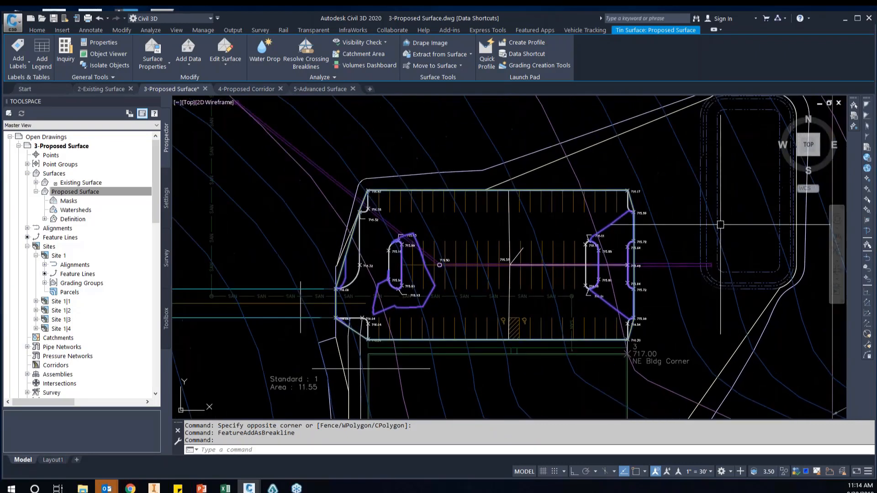
pyautogui.click(720, 210)
pyautogui.click(708, 231)
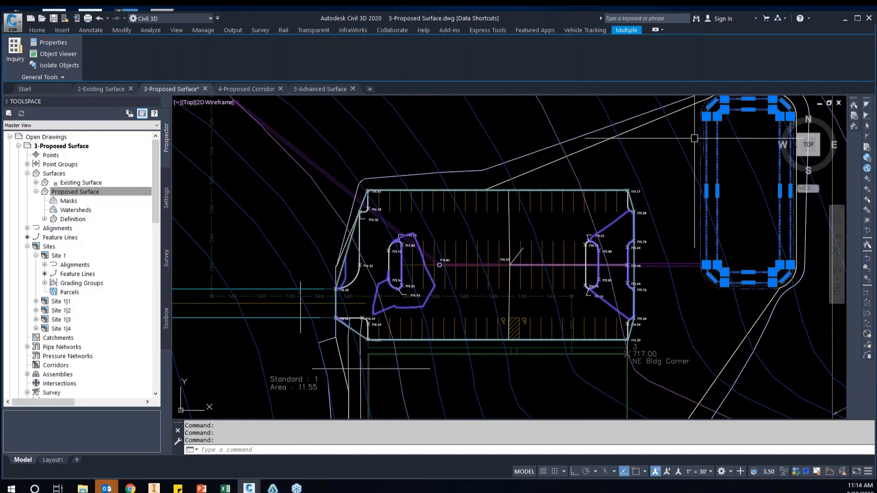
pyautogui.scroll(3, 695, 112)
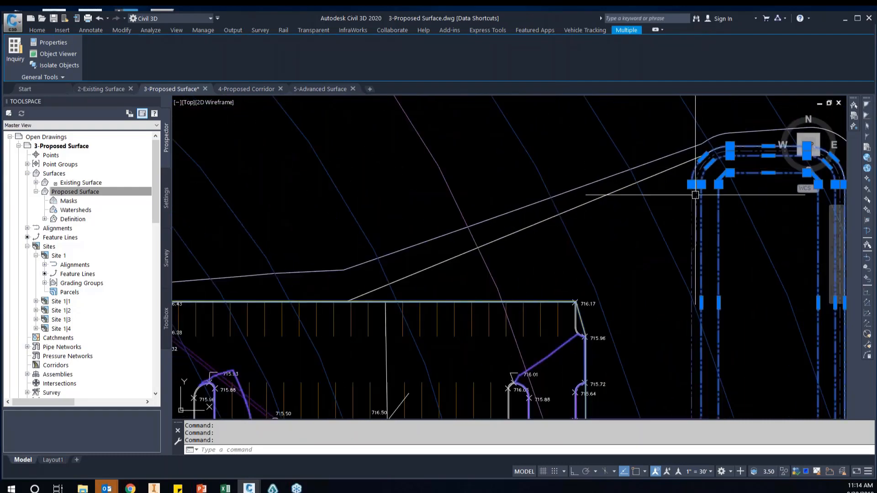
pyautogui.scroll(-2, 695, 111)
pyautogui.scroll(2, 688, 280)
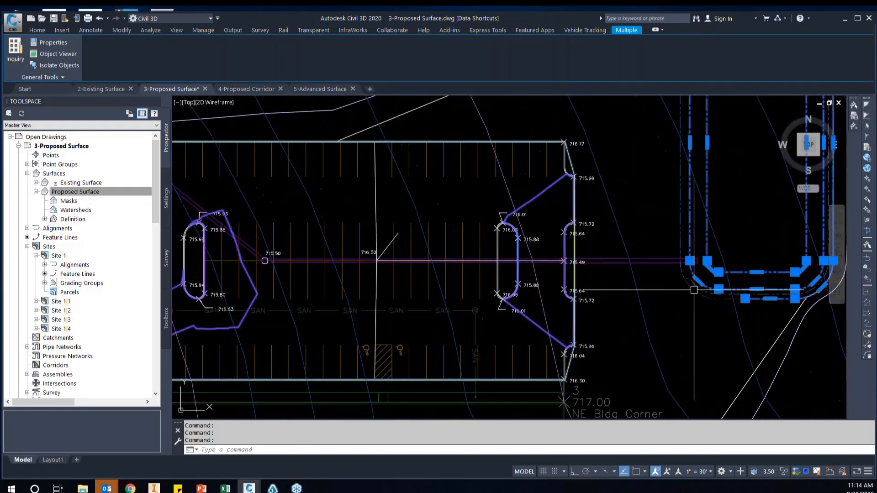
pyautogui.scroll(-2, 639, 237)
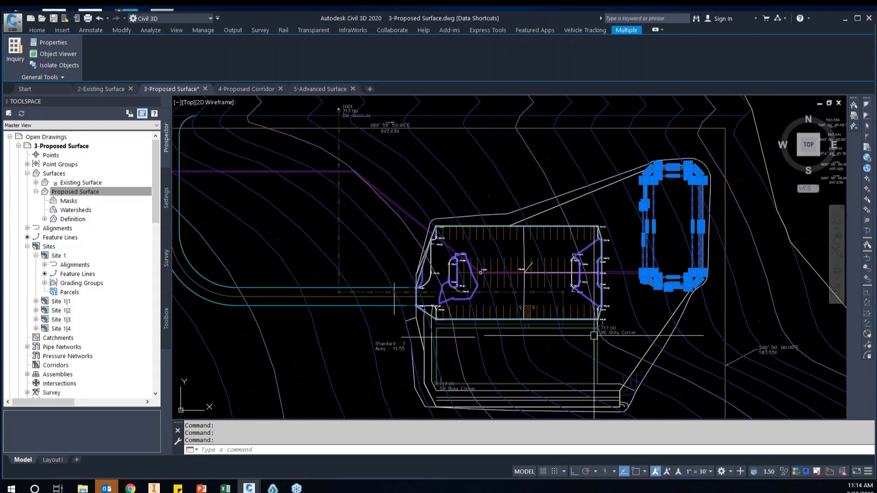
# Add the rectangular building outline south of the parking lot to the selection
pyautogui.scroll(2, 591, 338)
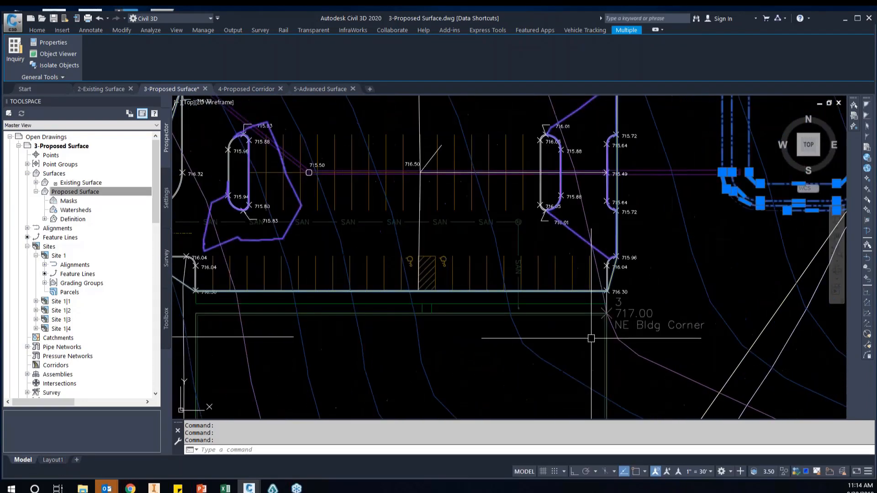
pyautogui.click(590, 312)
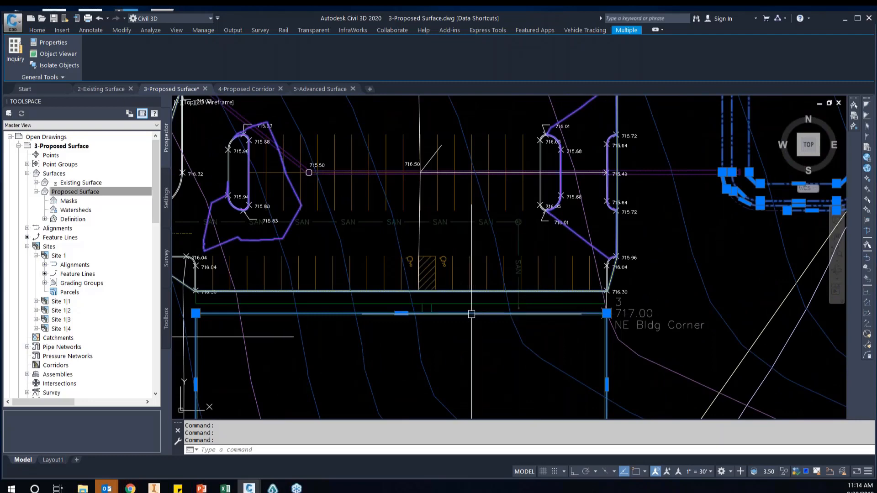
pyautogui.scroll(-2, 484, 315)
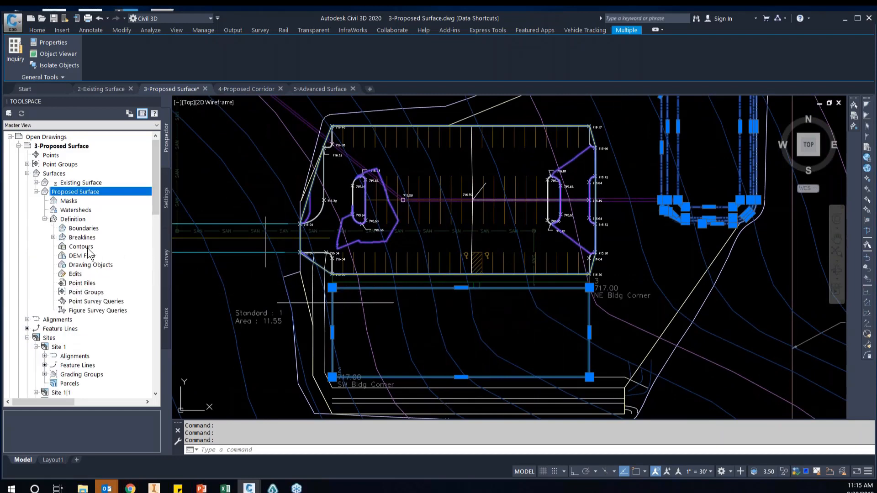
# Add the selection as contour data "Pond and Building" with 0.01' weeding distance, 0.01-degree weeding angle, 0.1' supplementing distance and 0.1' mid-ordinate distance
pyautogui.click(81, 247)
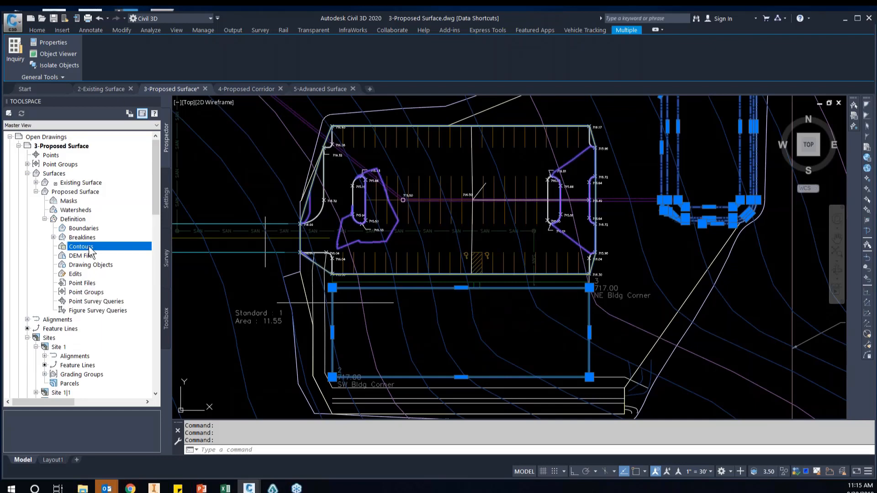
pyautogui.rightClick(90, 251)
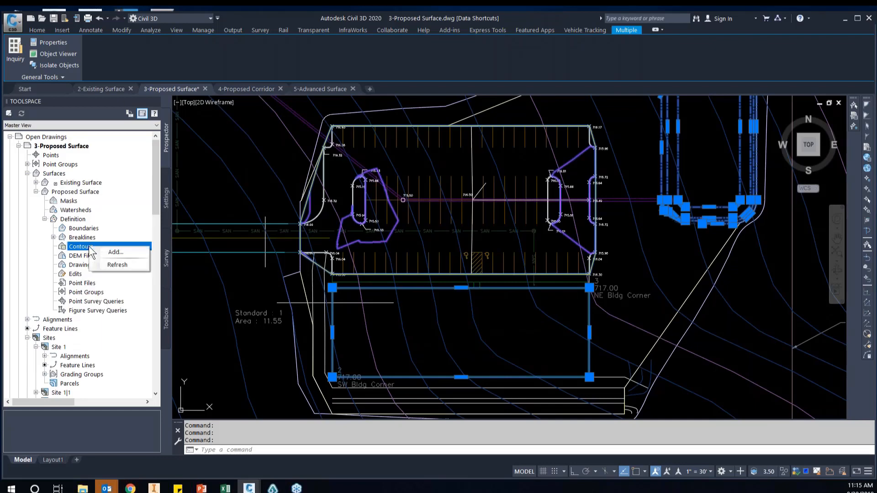
pyautogui.click(117, 251)
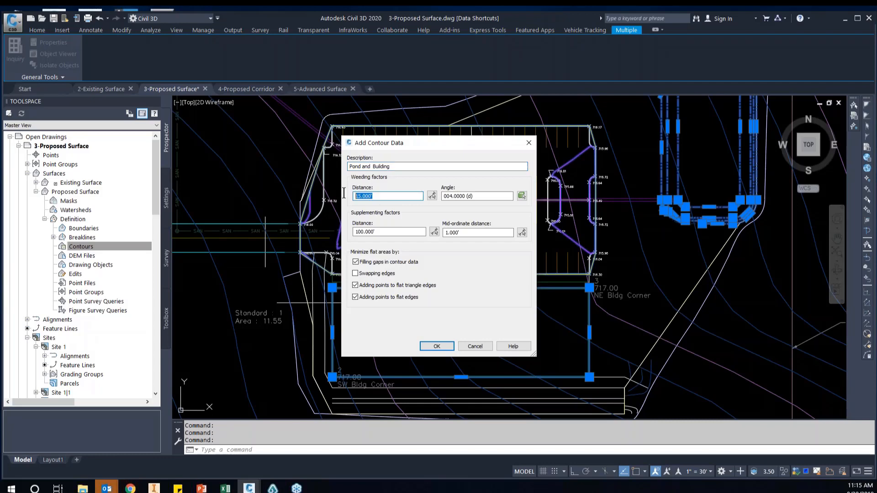
pyautogui.write('1')
pyautogui.click(491, 200)
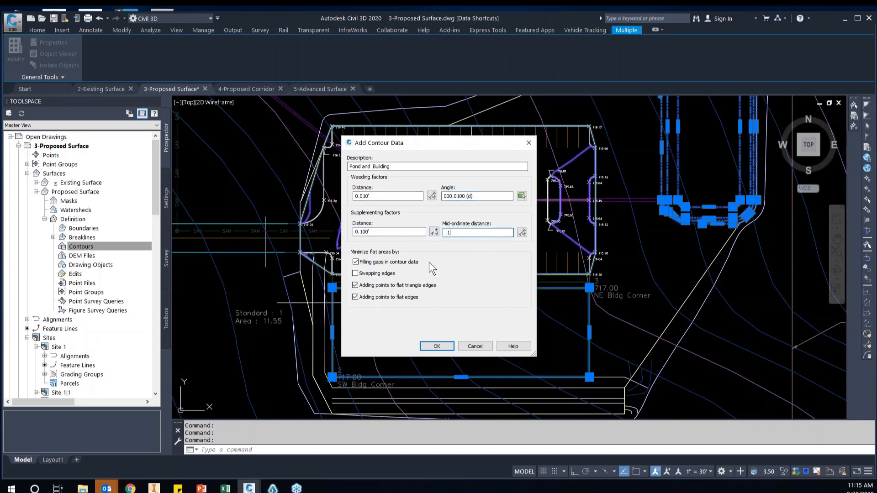
pyautogui.click(435, 346)
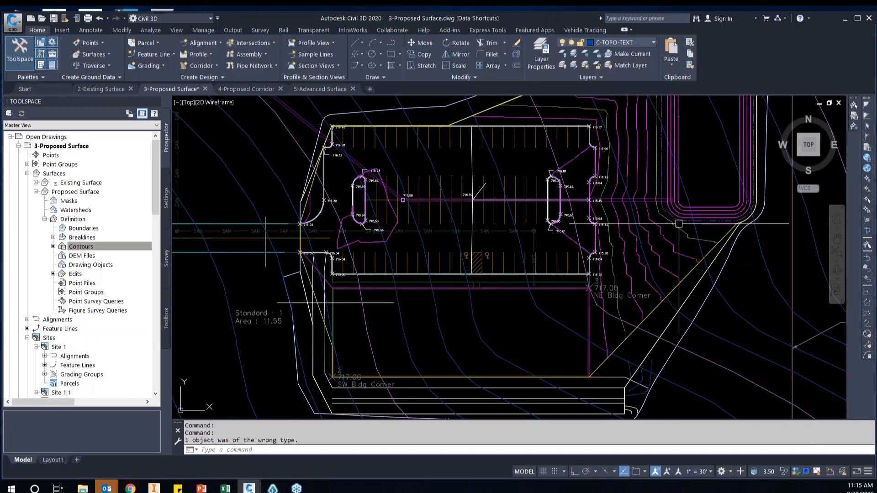
# Select the three parallel east-west feature lines just south of the building outline
pyautogui.scroll(-3, 647, 251)
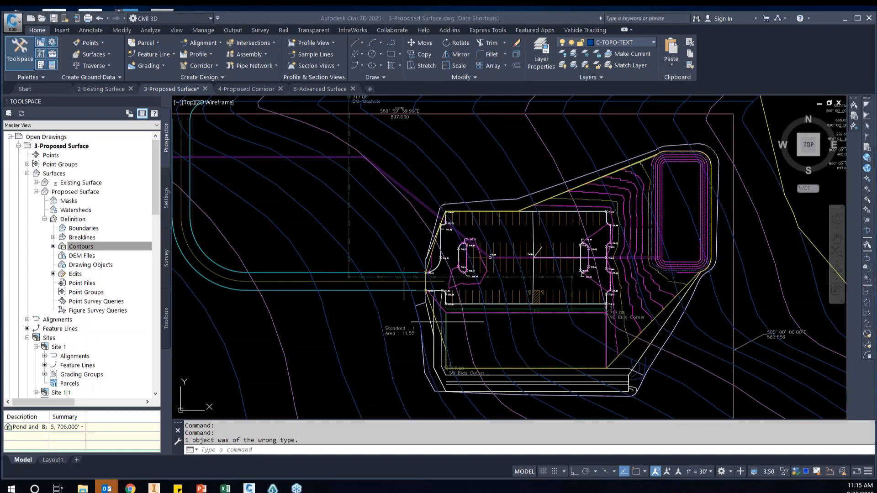
pyautogui.click(565, 342)
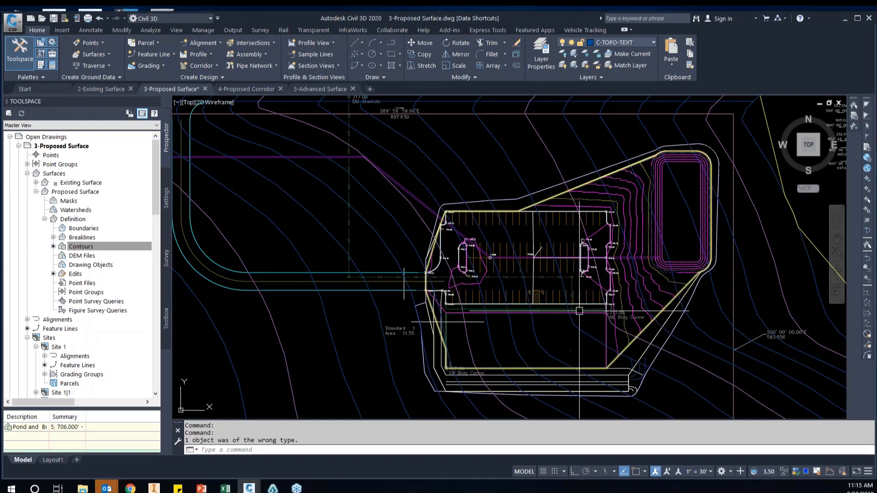
pyautogui.moveTo(509, 388); pyautogui.dragTo(492, 355, button='middle')
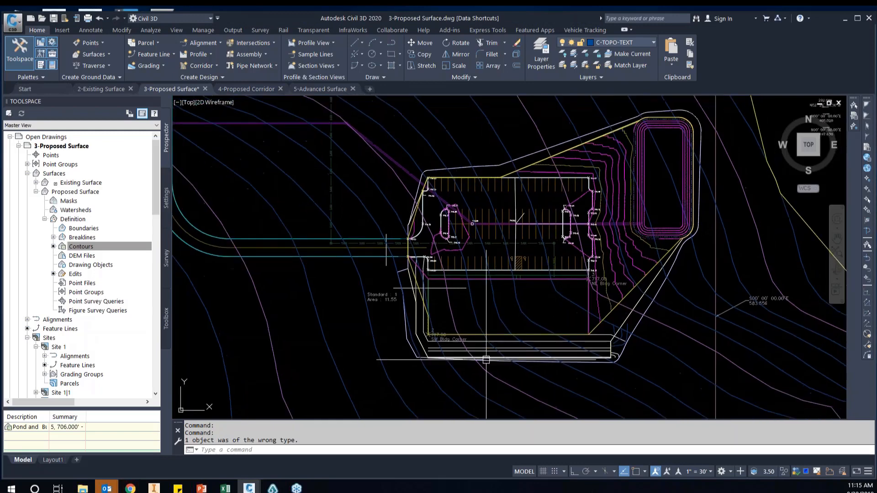
pyautogui.scroll(2, 486, 359)
pyautogui.scroll(-2, 411, 363)
pyautogui.moveTo(333, 357); pyautogui.dragTo(398, 323, button='middle')
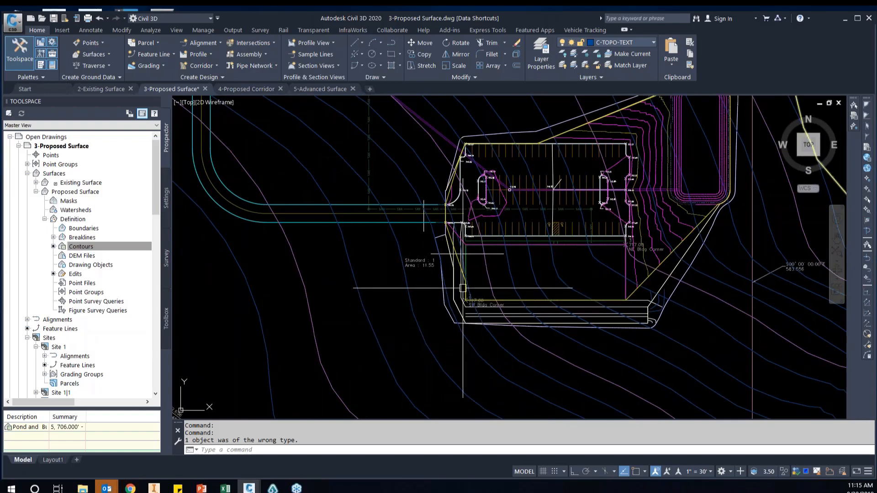
pyautogui.scroll(2, 483, 300)
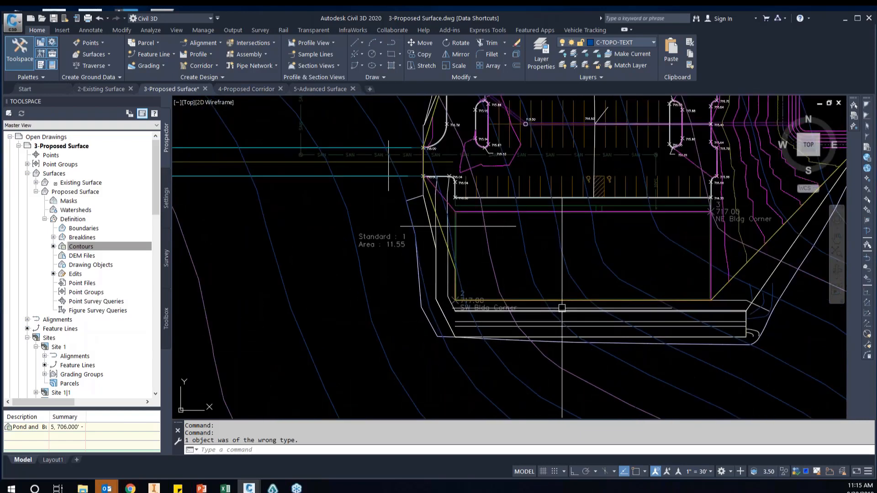
pyautogui.click(581, 312)
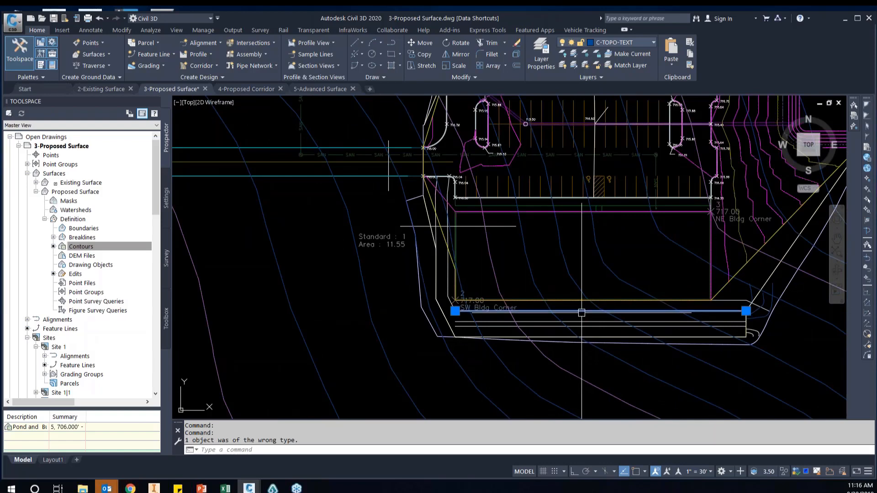
pyautogui.click(588, 324)
pyautogui.scroll(2, 588, 323)
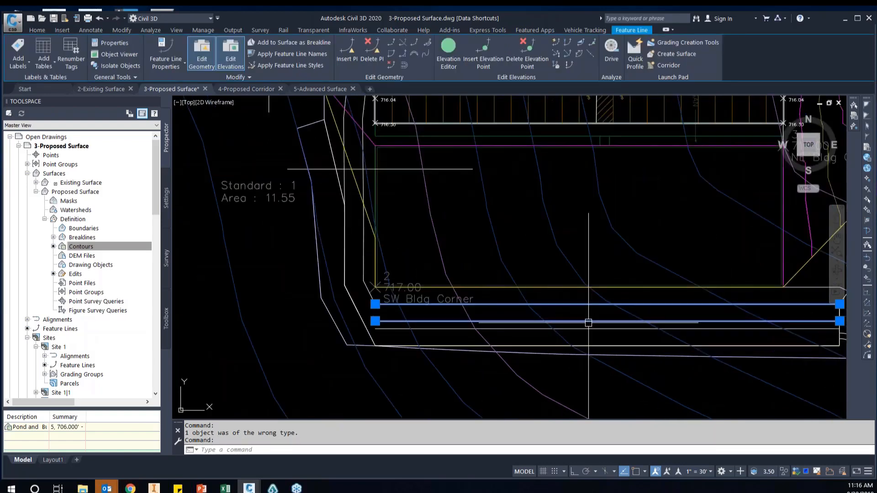
pyautogui.click(595, 328)
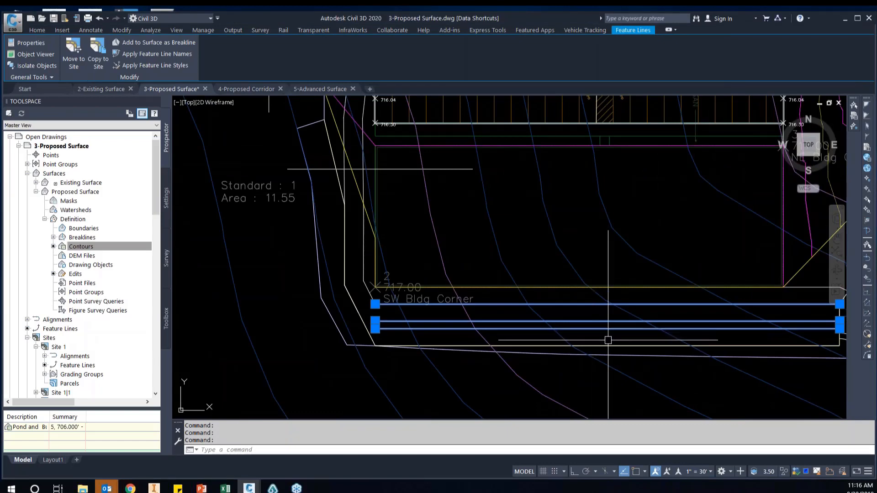
# Add the southernmost parallel feature line and the two feature lines along the building's west side to the selection
pyautogui.click(607, 345)
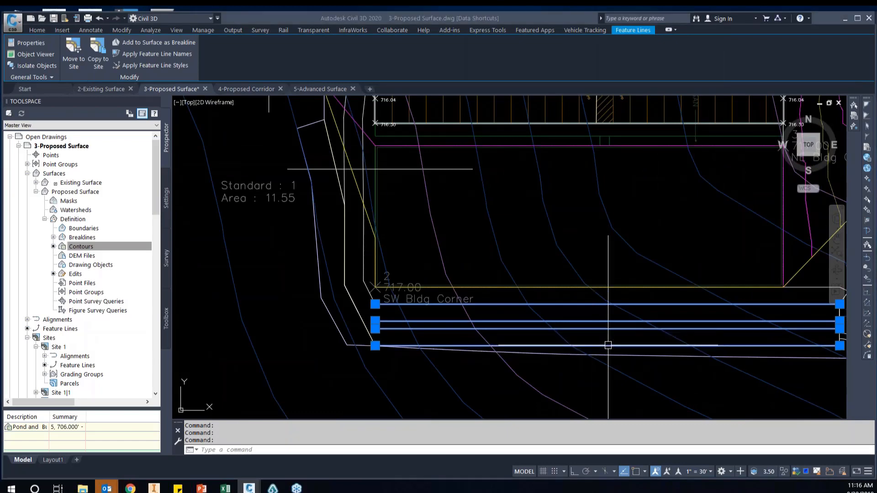
pyautogui.moveTo(333, 183); pyautogui.dragTo(340, 233, button='middle')
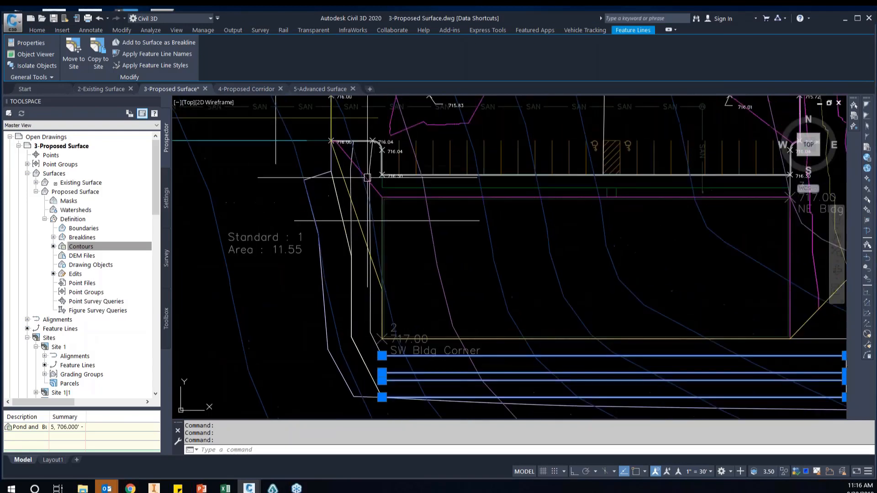
pyautogui.click(373, 158)
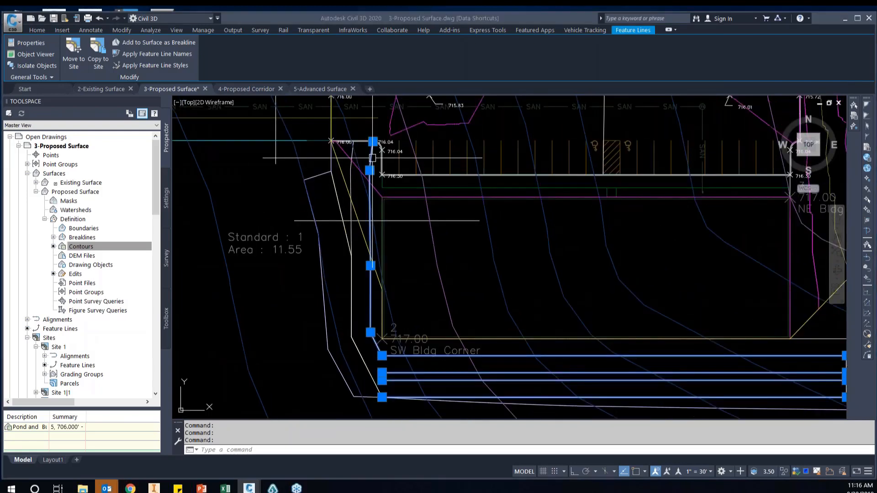
pyautogui.click(351, 169)
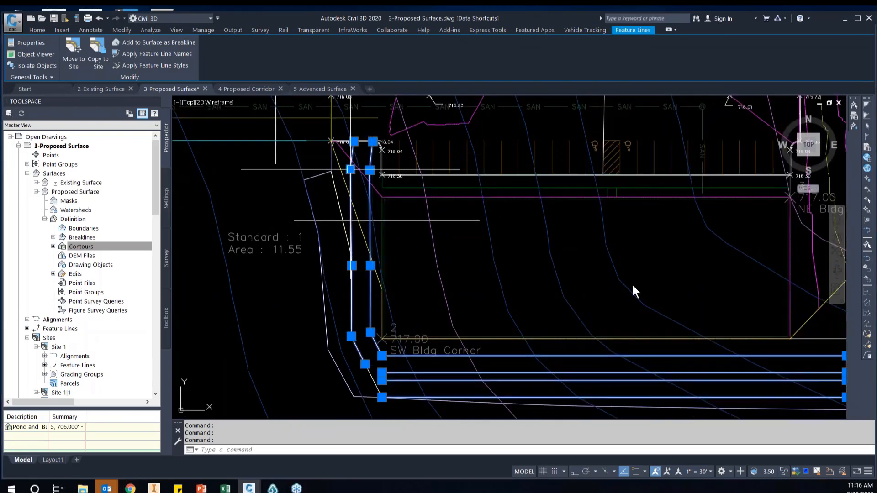
pyautogui.scroll(-2, 647, 274)
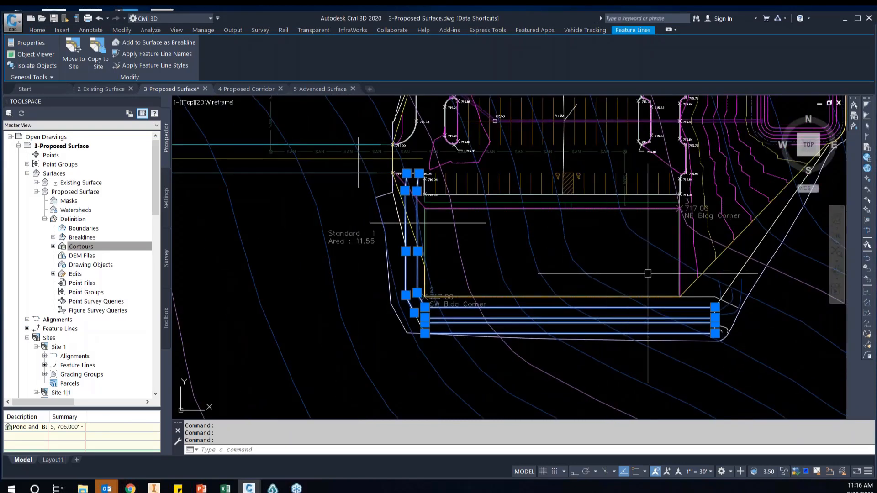
# Add the selected feature lines to Proposed Surface as standard breaklines "Diversion" with 0.01' and 0.01-degree weeding, 0.1' supplementing and 0.1' mid-ordinate distance
pyautogui.rightClick(620, 265)
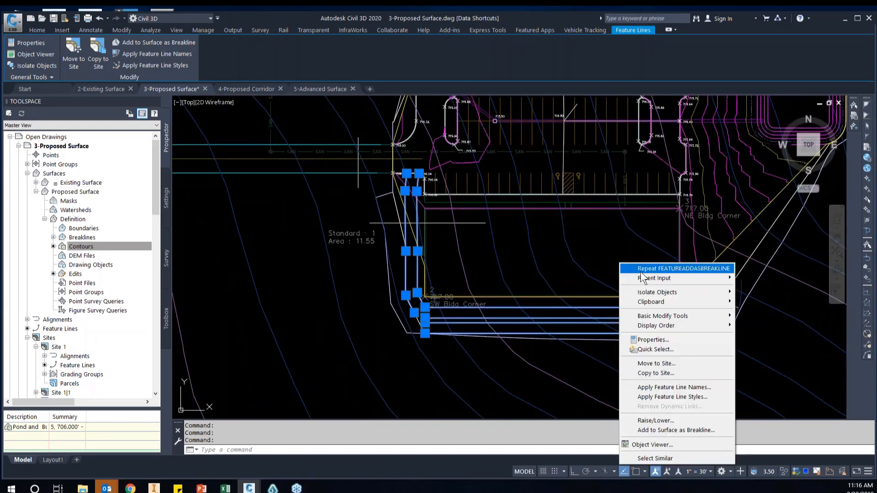
pyautogui.click(702, 430)
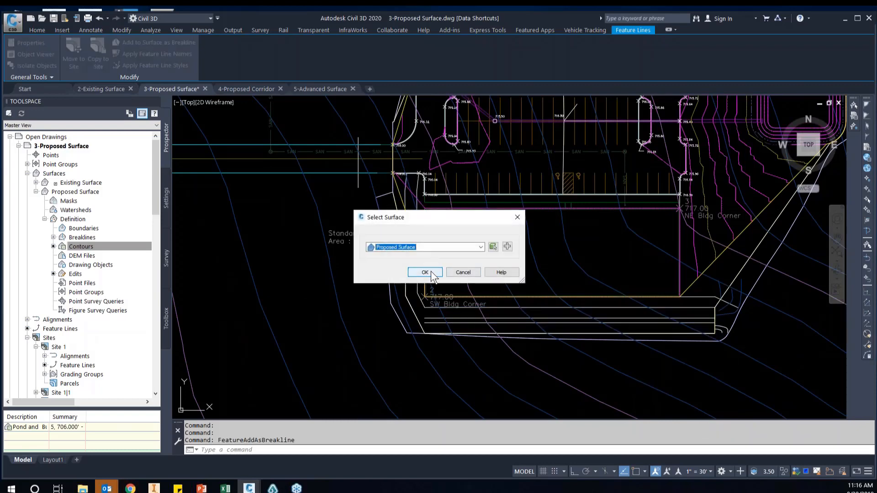
pyautogui.click(425, 272)
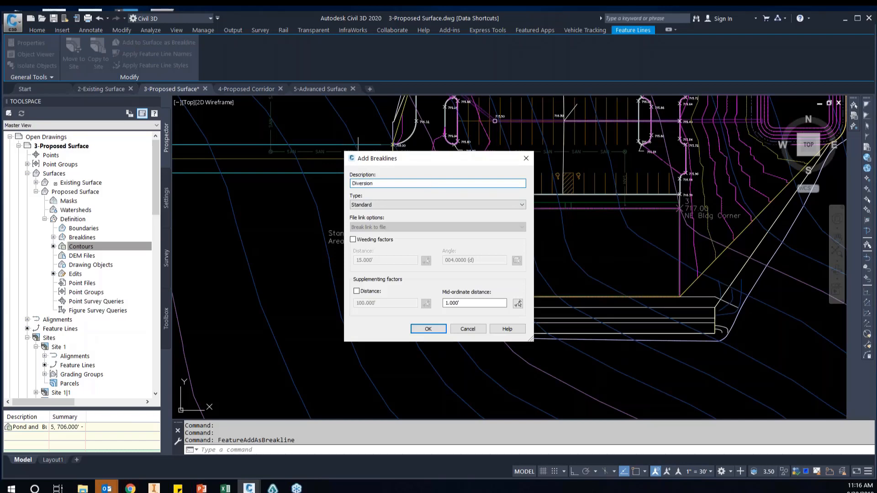
pyautogui.click(373, 242)
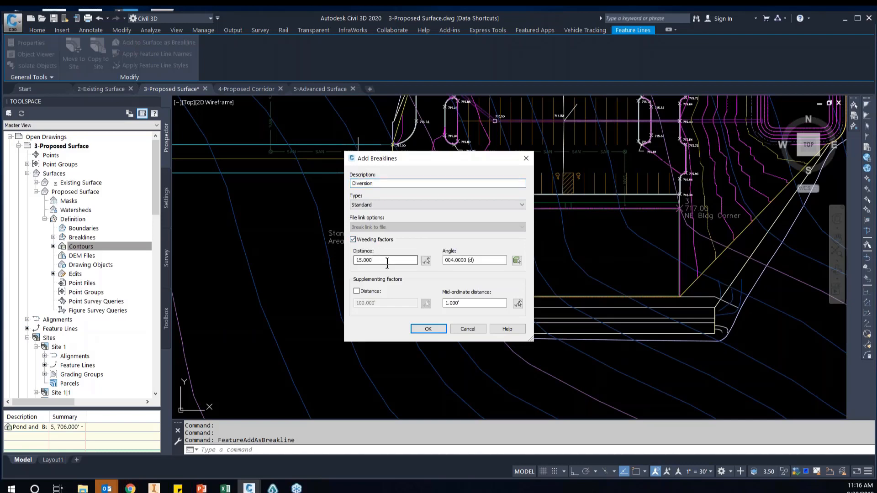
pyautogui.write('.01')
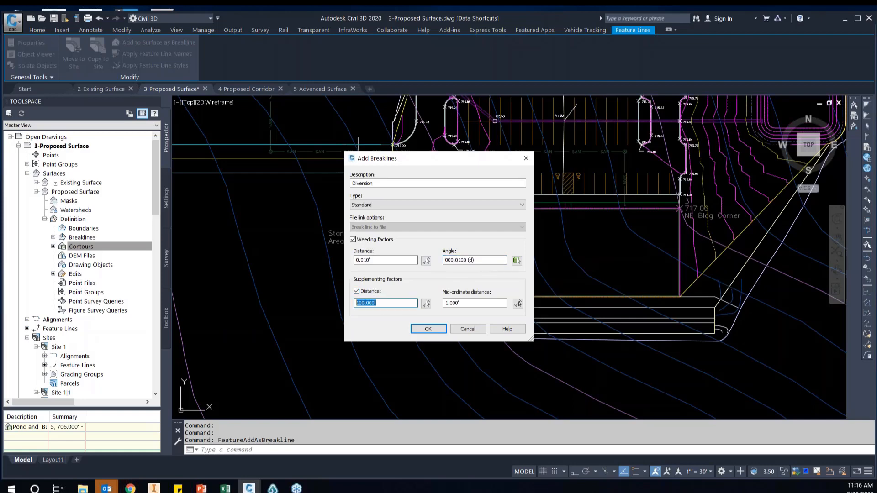
pyautogui.write('.1')
pyautogui.press('Tab')
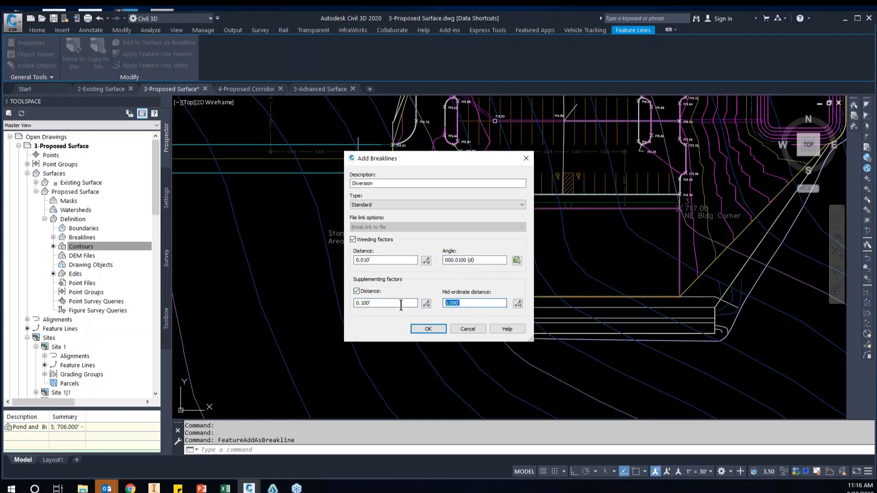
pyautogui.click(428, 329)
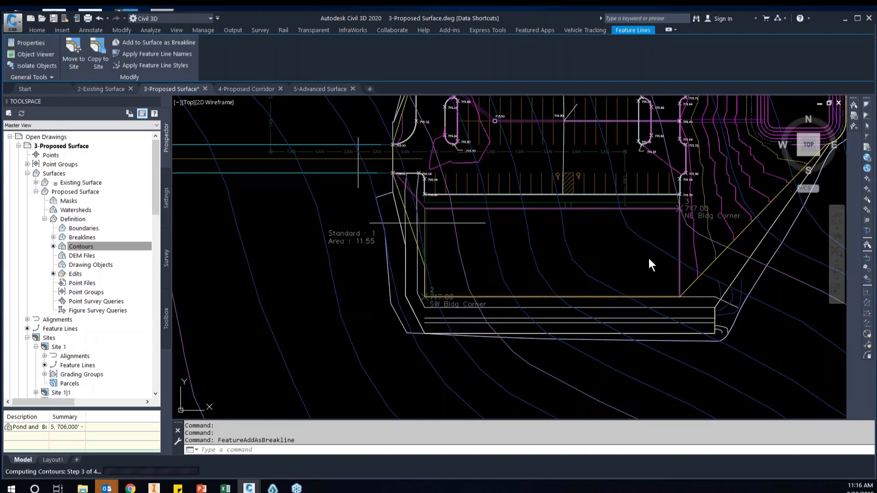
pyautogui.press('Escape')
# Examine the surface contours along the diversion south of the building and across the whole site
pyautogui.scroll(2, 521, 327)
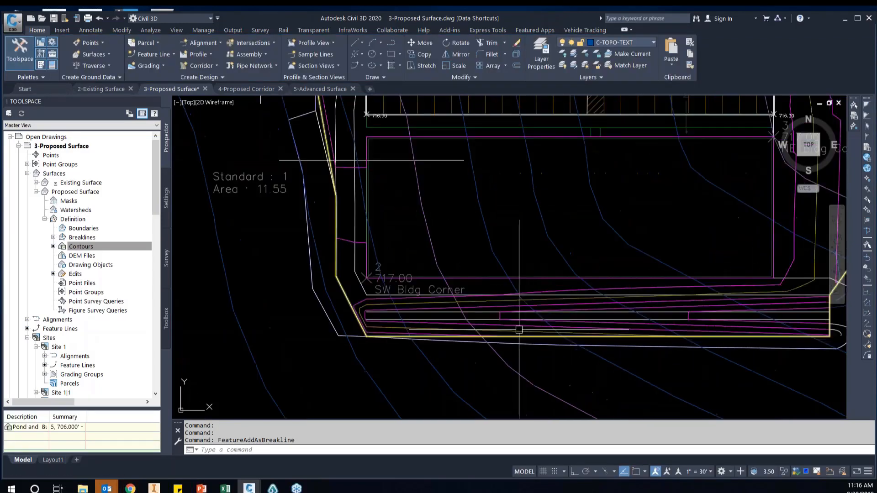
pyautogui.scroll(-2, 445, 326)
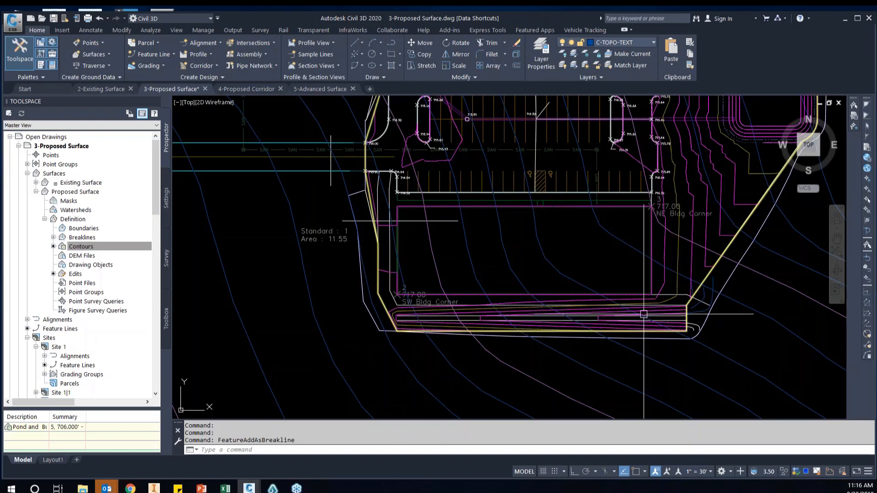
pyautogui.scroll(2, 681, 328)
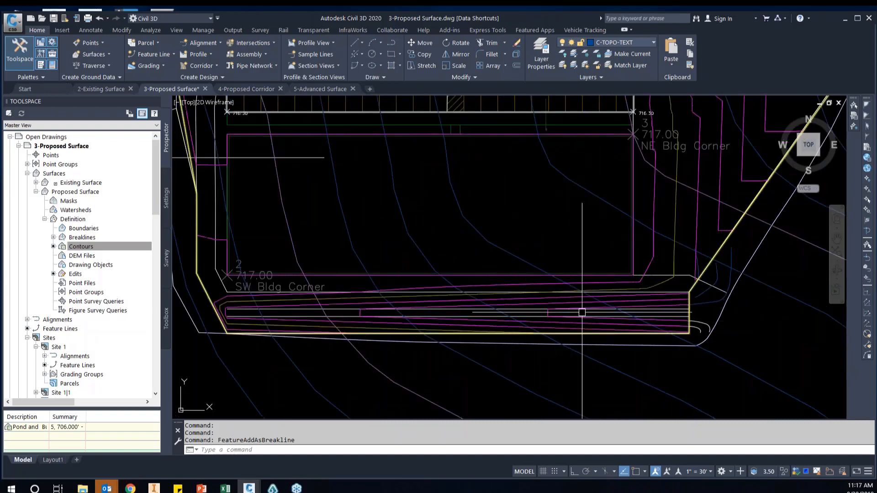
pyautogui.scroll(-2, 590, 311)
pyautogui.scroll(-3, 612, 303)
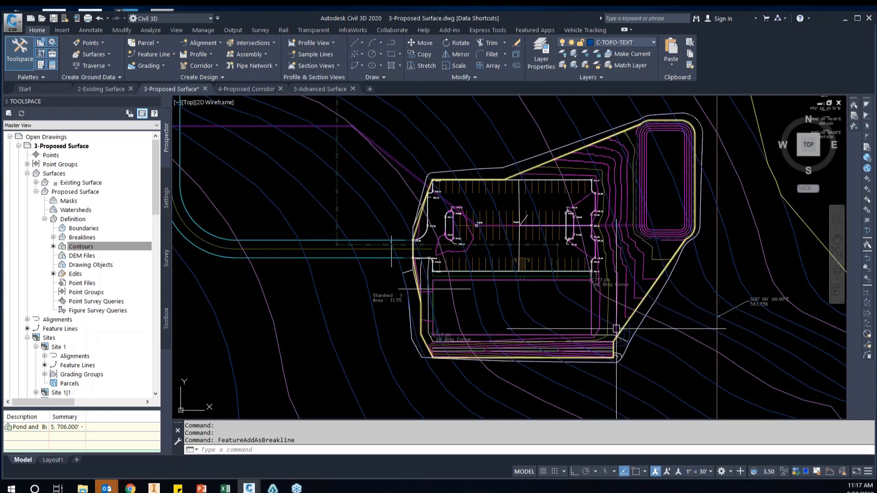
pyautogui.scroll(-2, 541, 381)
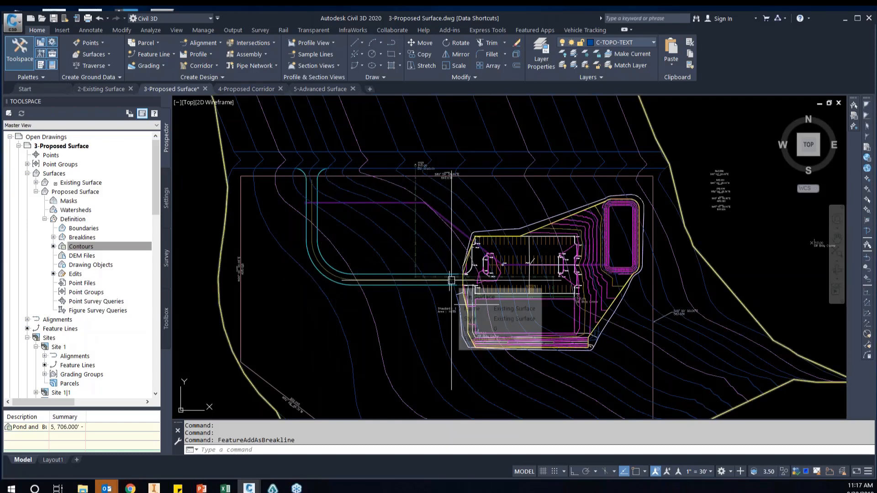
pyautogui.scroll(2, 632, 352)
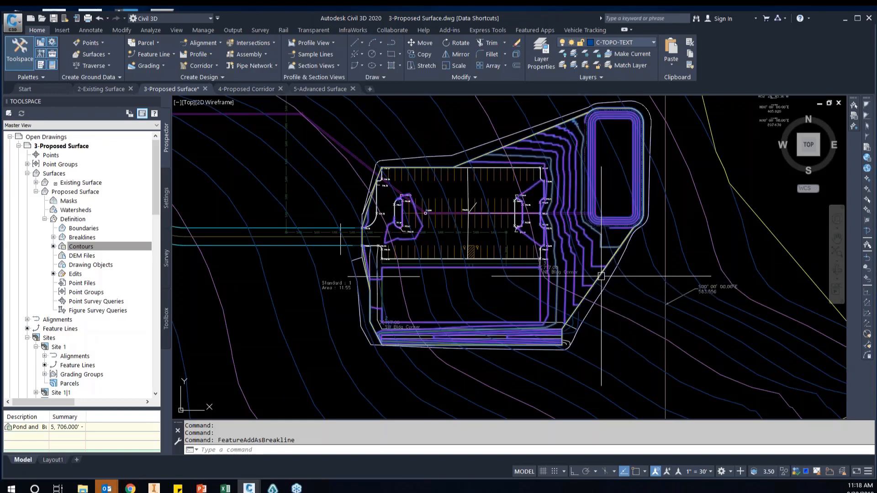
# Send the Proposed Surface to the back of the draw order
pyautogui.click(601, 276)
pyautogui.scroll(5, 601, 276)
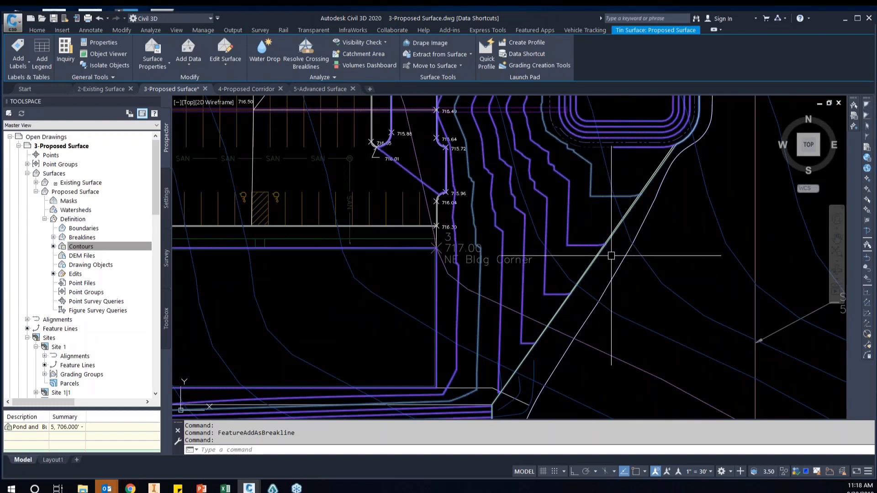
pyautogui.scroll(-5, 611, 256)
pyautogui.write('d')
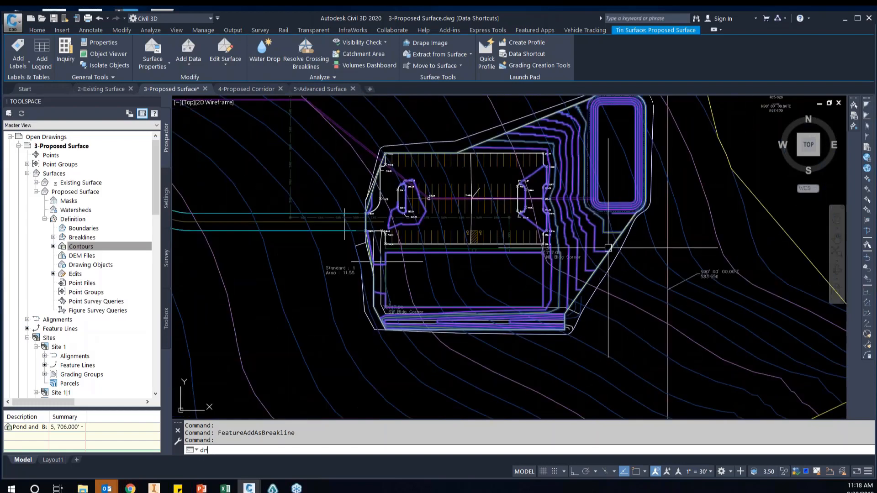
pyautogui.write('r')
pyautogui.press('Return')
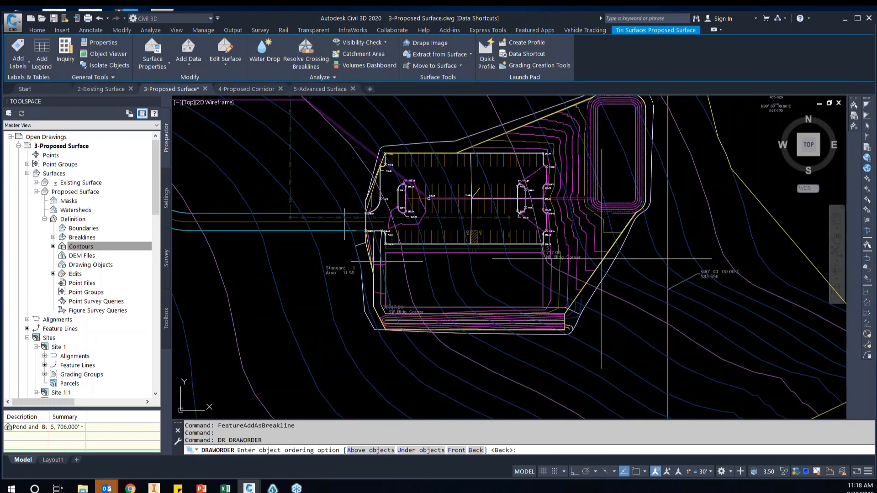
pyautogui.write('b')
pyautogui.press('Return')
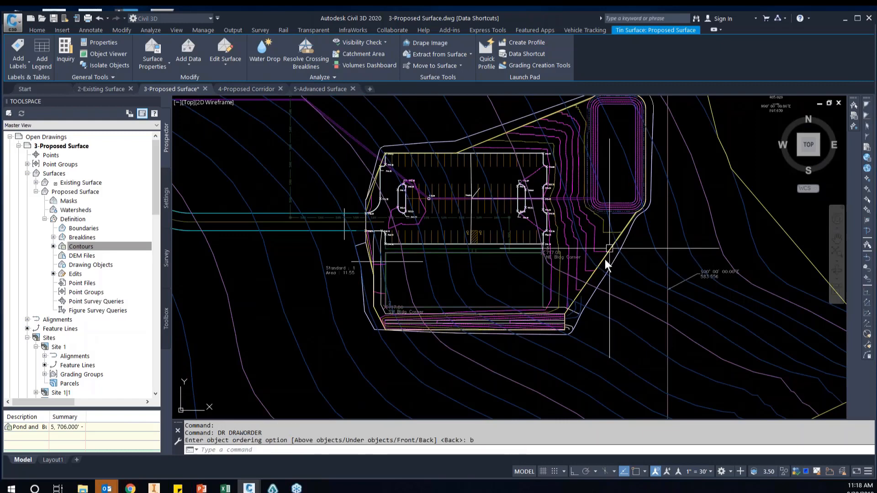
# Select the perimeter feature line around the parking lot, building and pond and inspect its full extent
pyautogui.click(604, 257)
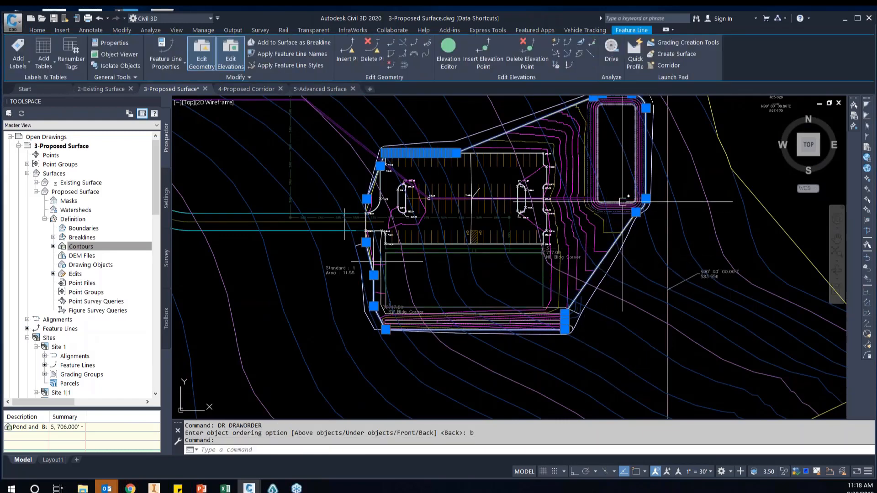
pyautogui.scroll(2, 623, 202)
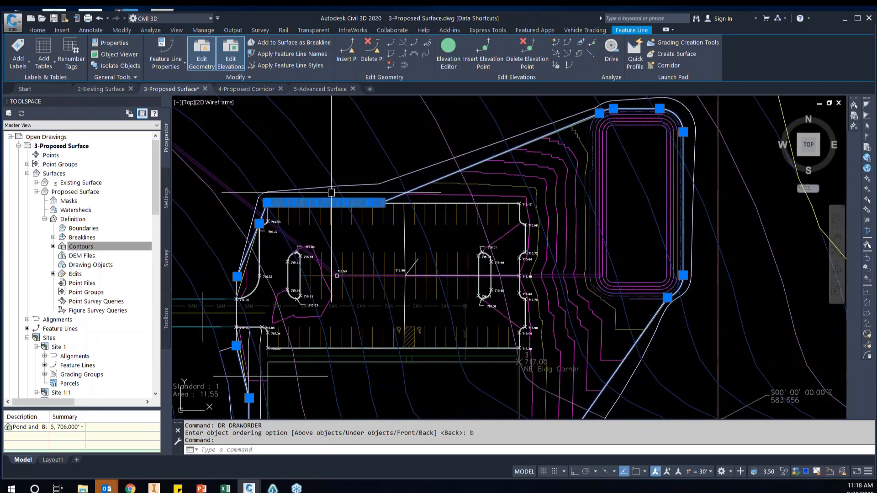
pyautogui.scroll(-2, 375, 245)
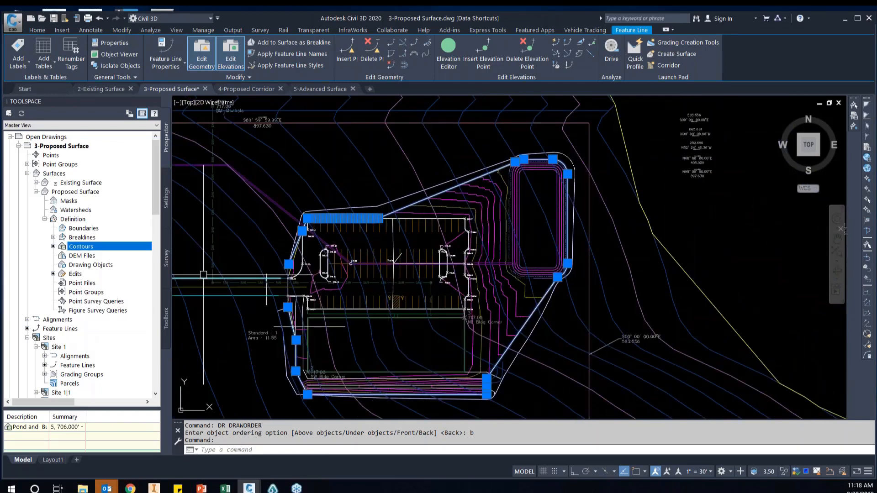
pyautogui.moveTo(1, 199)
pyautogui.mouseDown()
pyautogui.moveTo(204, 236)
pyautogui.moveTo(348, 212)
pyautogui.moveTo(565, 197)
pyautogui.mouseUp()
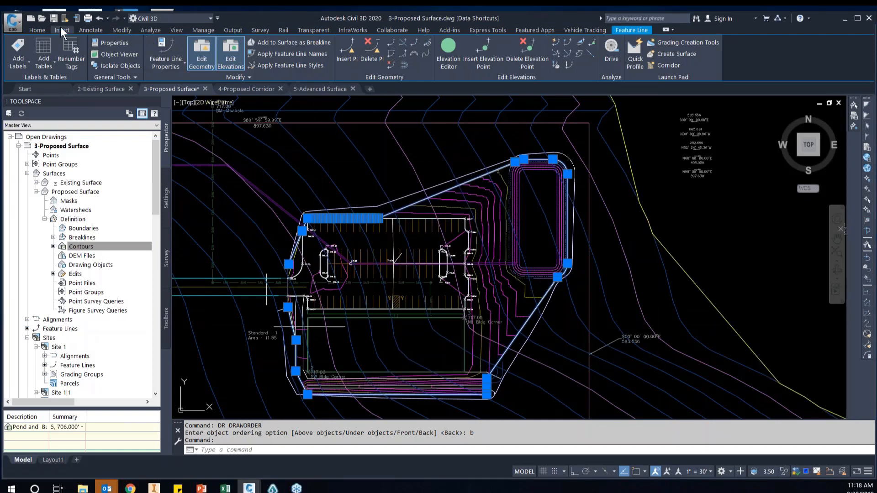
# Start the Grading Creation Tools and set the grading group to Grading Group 1 in Site 1
pyautogui.click(37, 30)
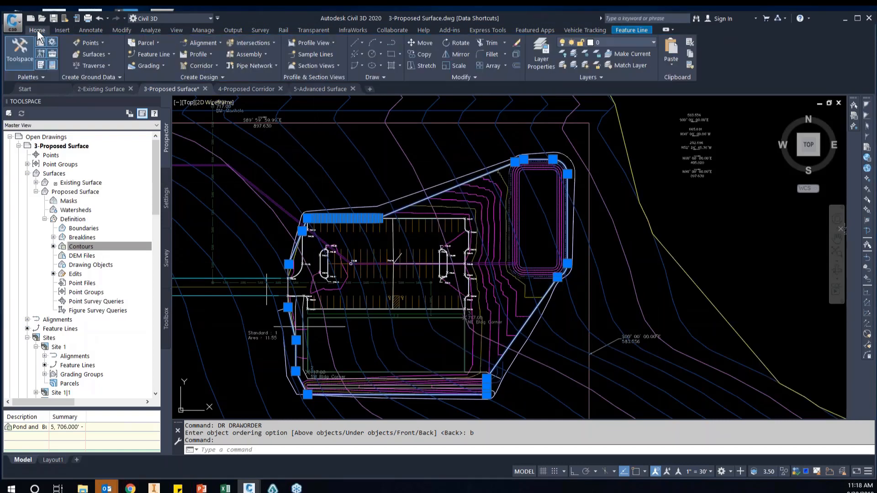
pyautogui.click(161, 65)
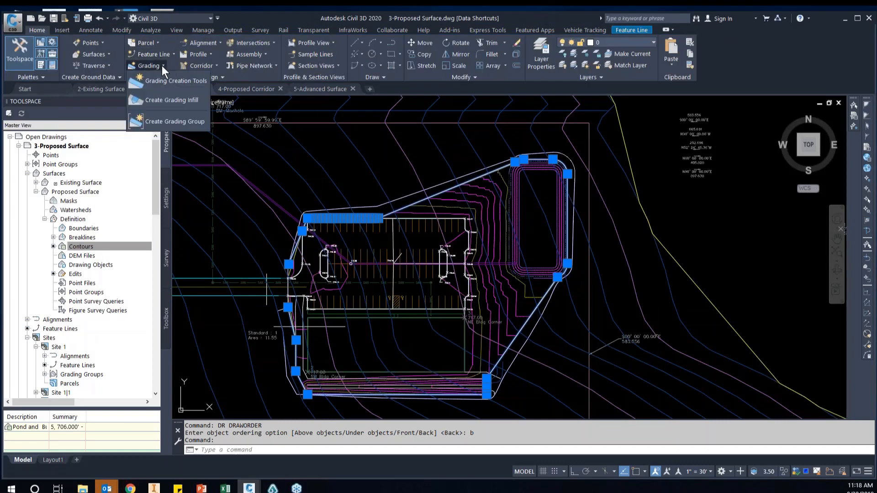
pyautogui.click(183, 79)
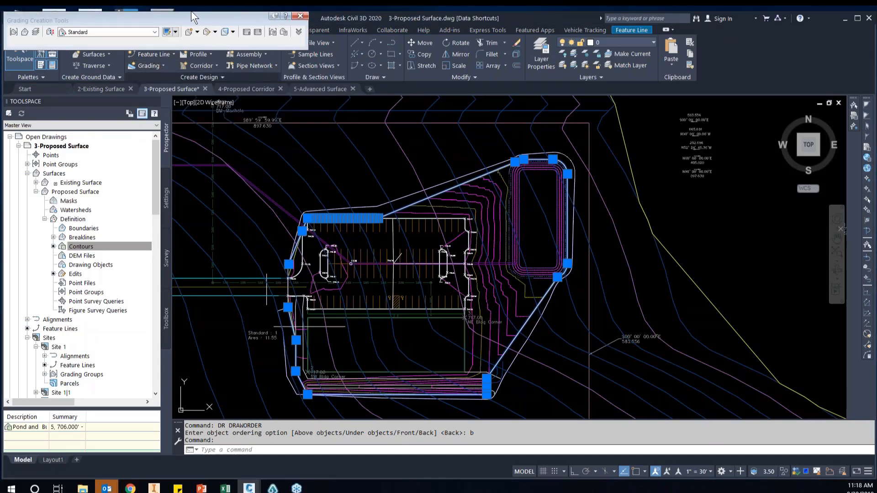
pyautogui.moveTo(194, 22); pyautogui.dragTo(329, 33)
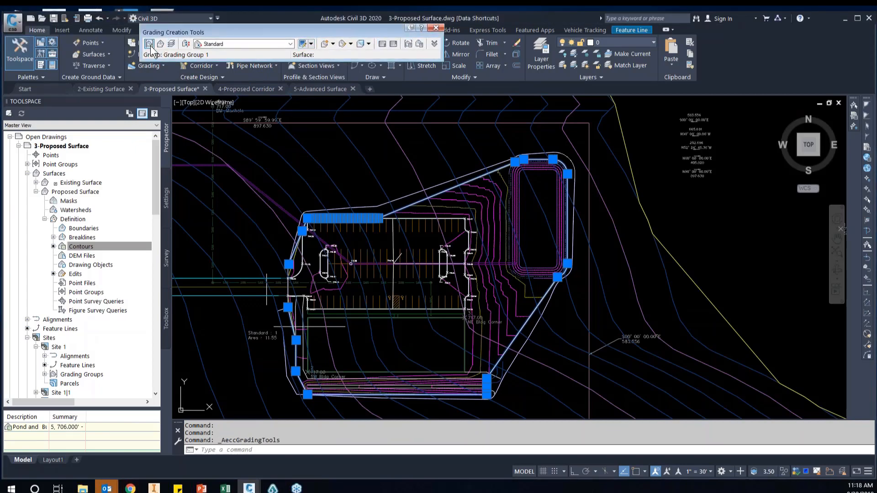
pyautogui.click(149, 44)
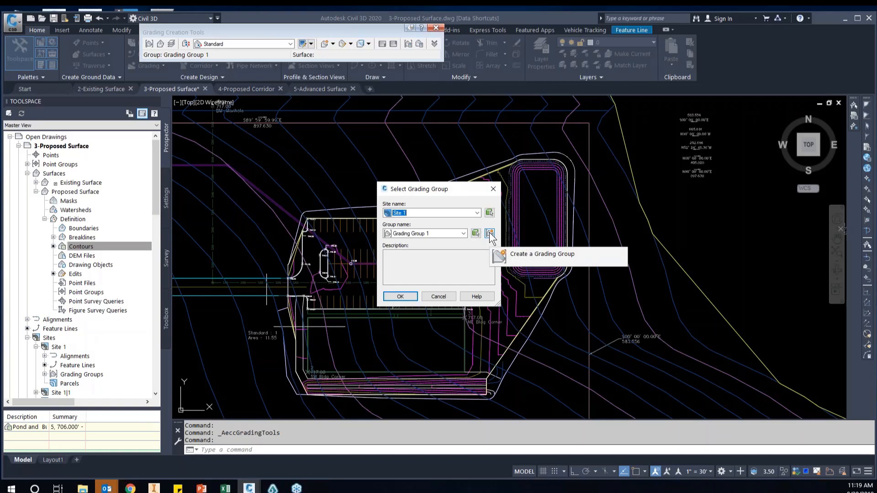
pyautogui.click(409, 296)
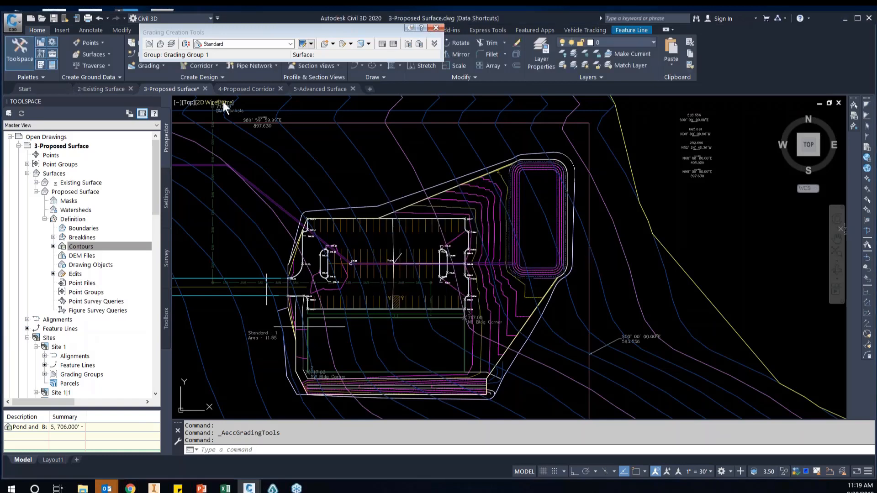
# Set the grading target surface to Existing Surface and the grading criteria to Grade to Surface
pyautogui.click(160, 45)
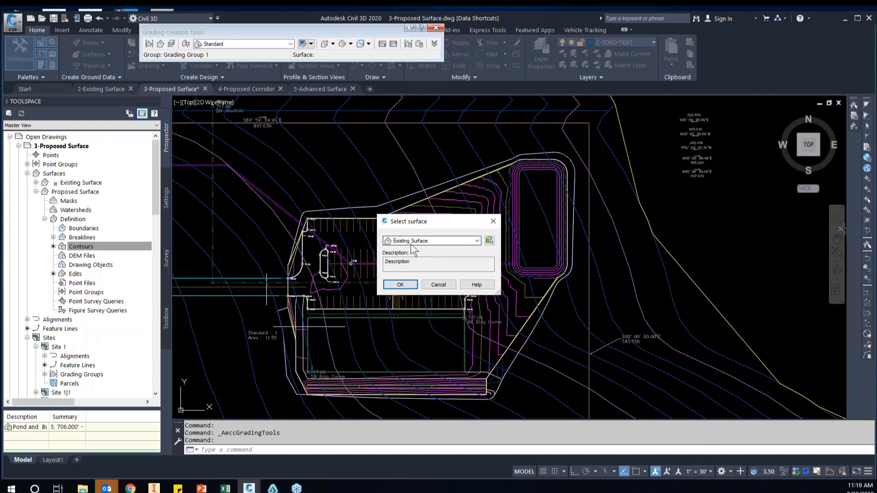
pyautogui.click(400, 285)
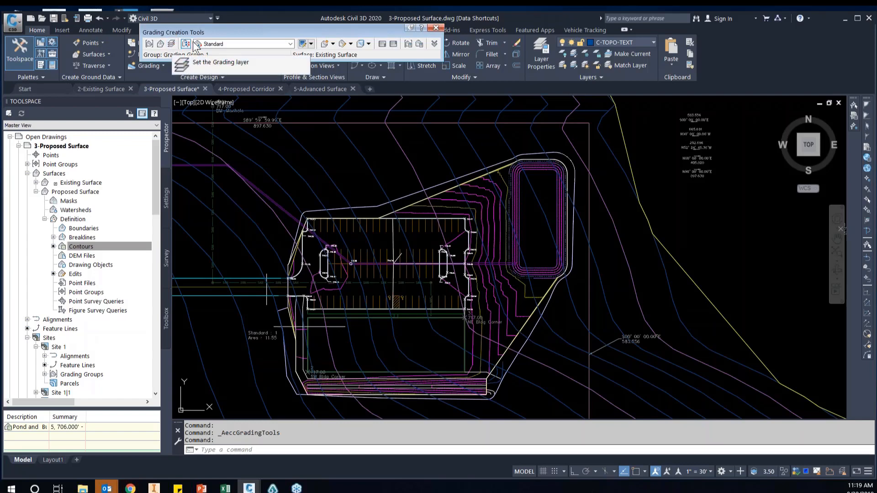
pyautogui.click(291, 44)
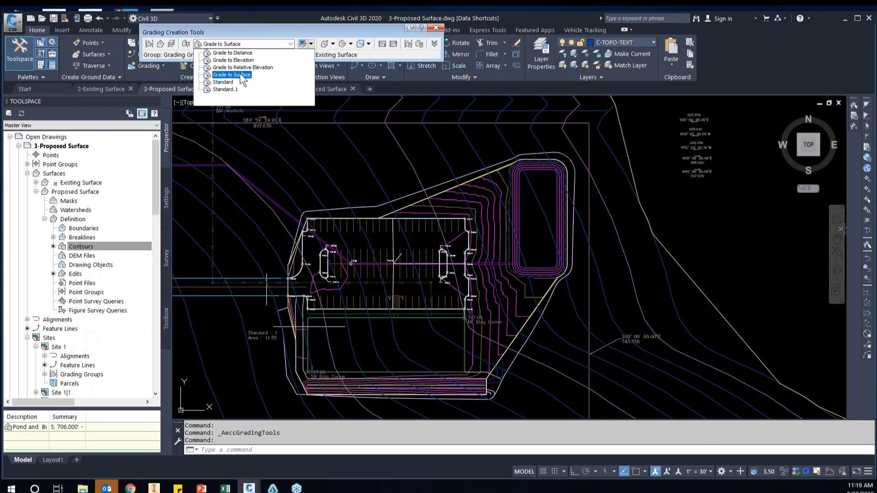
pyautogui.click(240, 74)
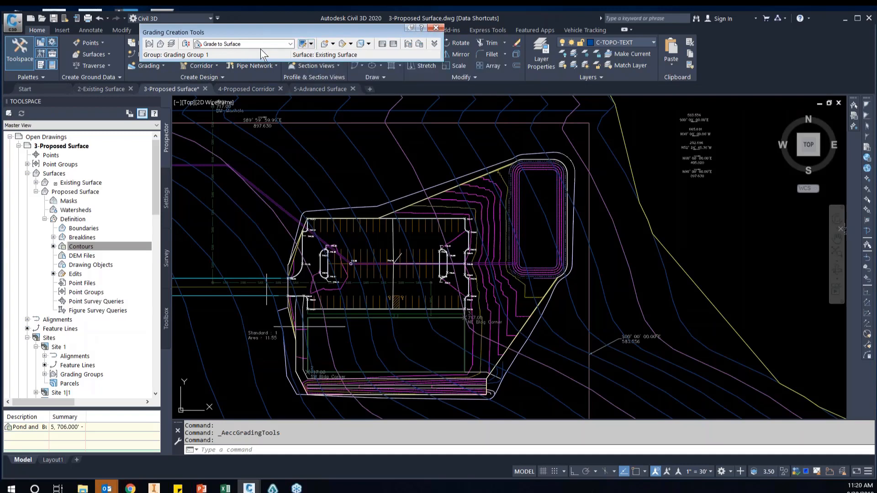
pyautogui.click(291, 45)
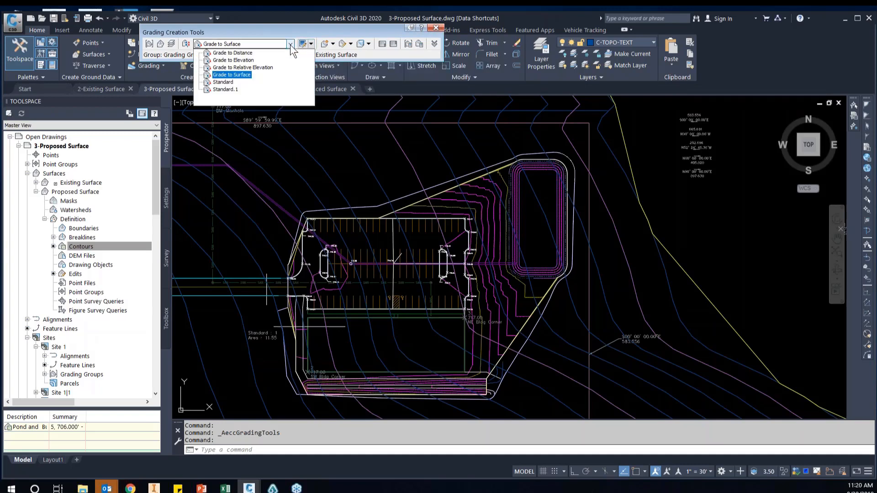
pyautogui.click(314, 32)
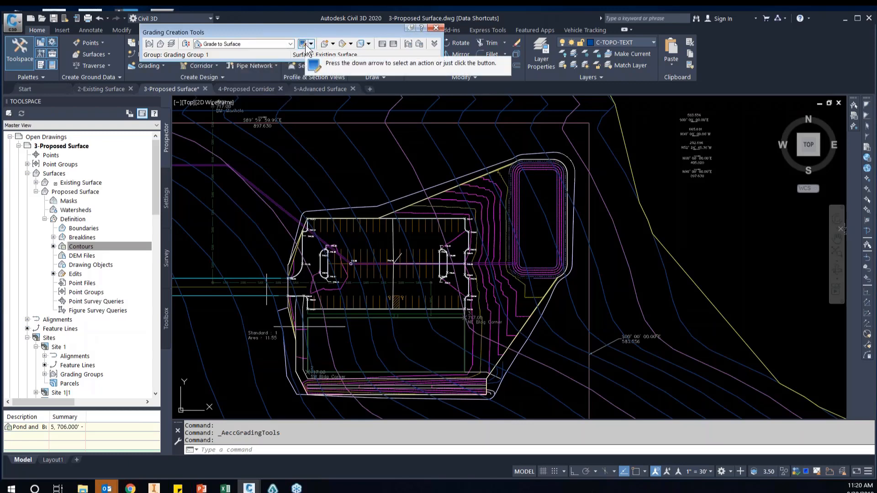
pyautogui.click(266, 46)
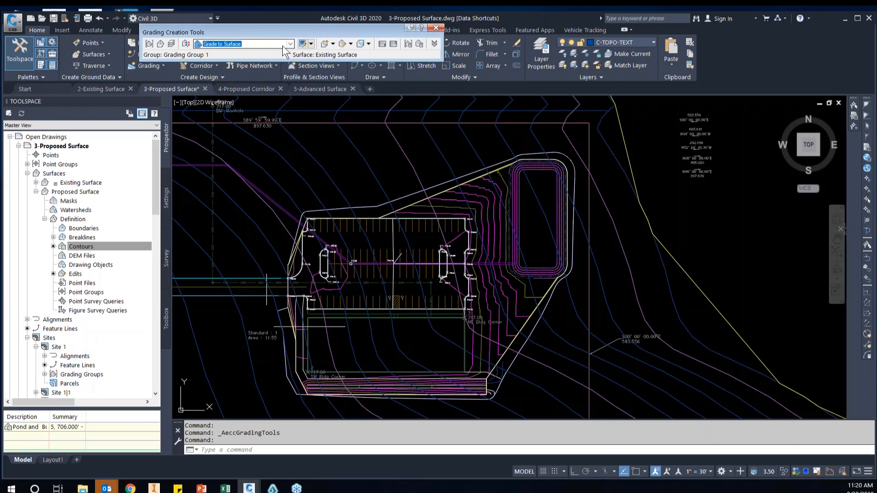
# Start Create Grading from the perimeter feature line beside the pond's southeast corner and continue grading without feature line weeding
pyautogui.click(334, 45)
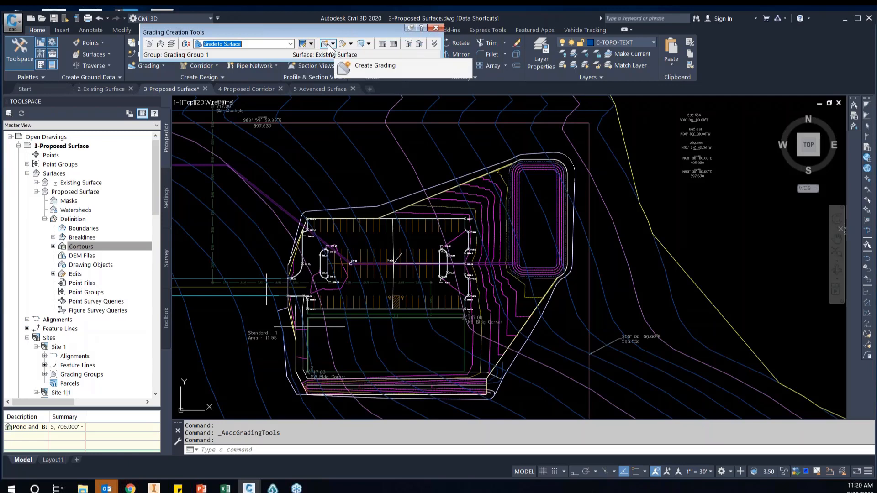
pyautogui.click(373, 65)
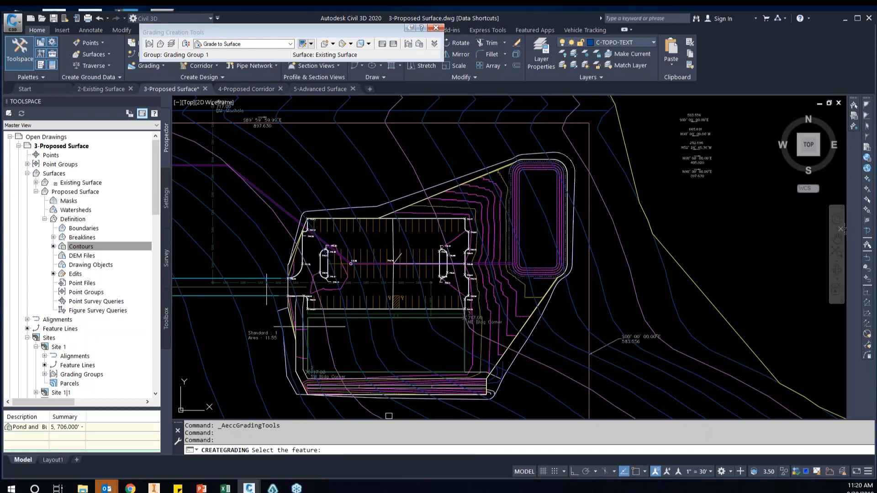
pyautogui.scroll(3, 532, 336)
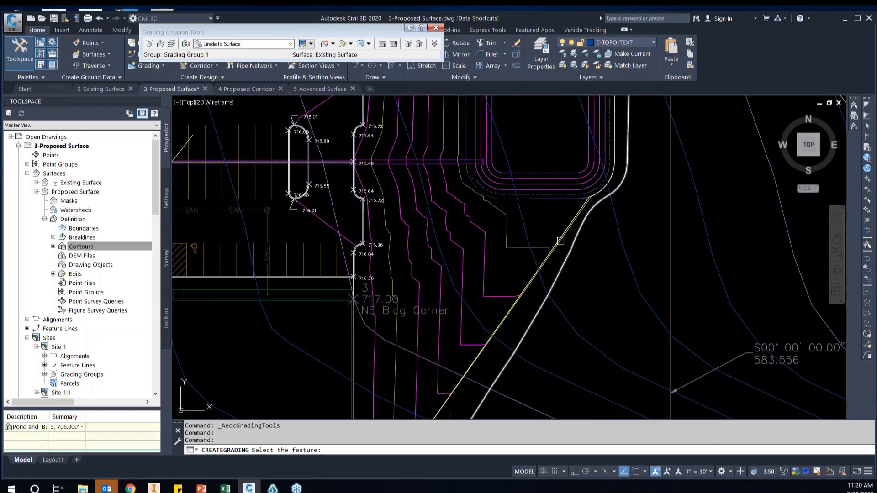
pyautogui.scroll(3, 603, 173)
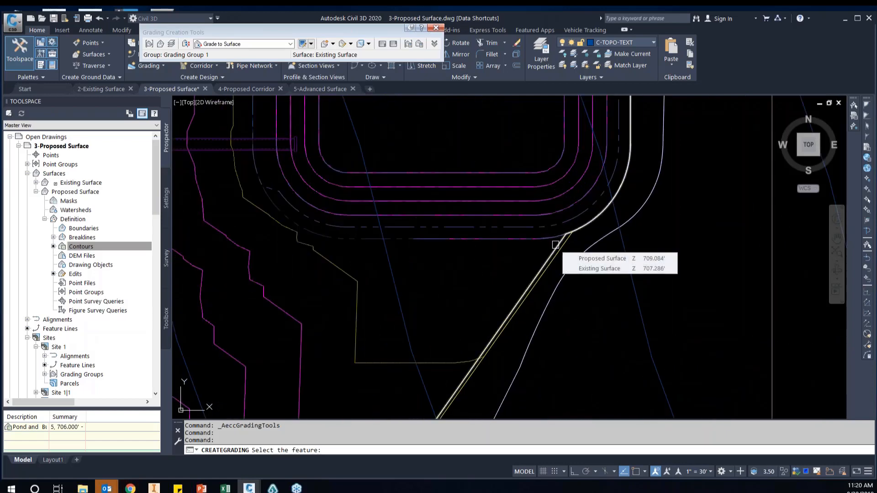
pyautogui.scroll(-5, 555, 245)
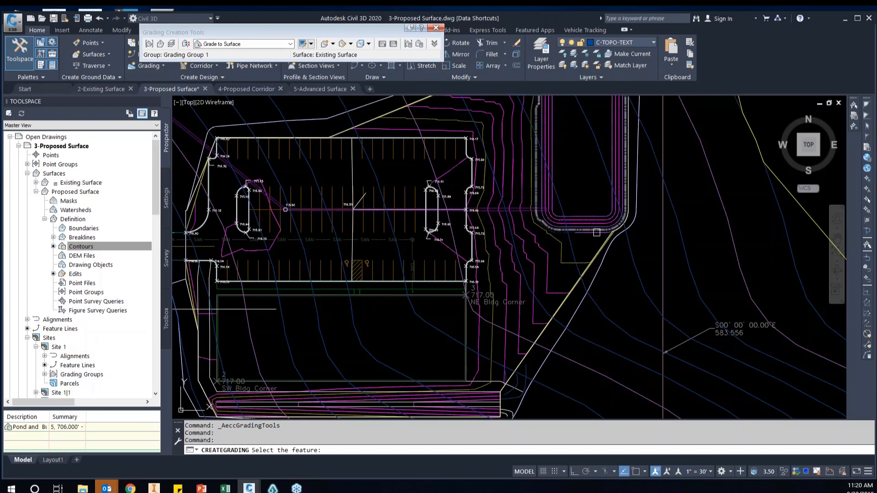
pyautogui.scroll(2, 602, 245)
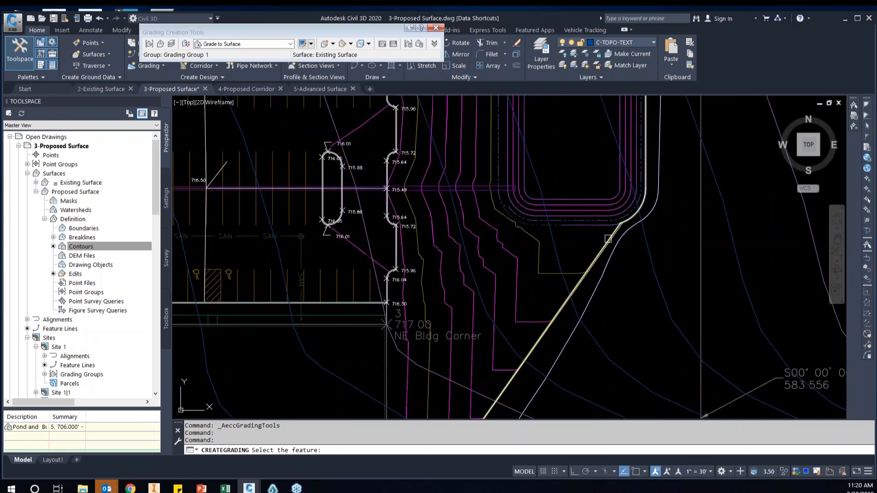
pyautogui.moveTo(608, 239)
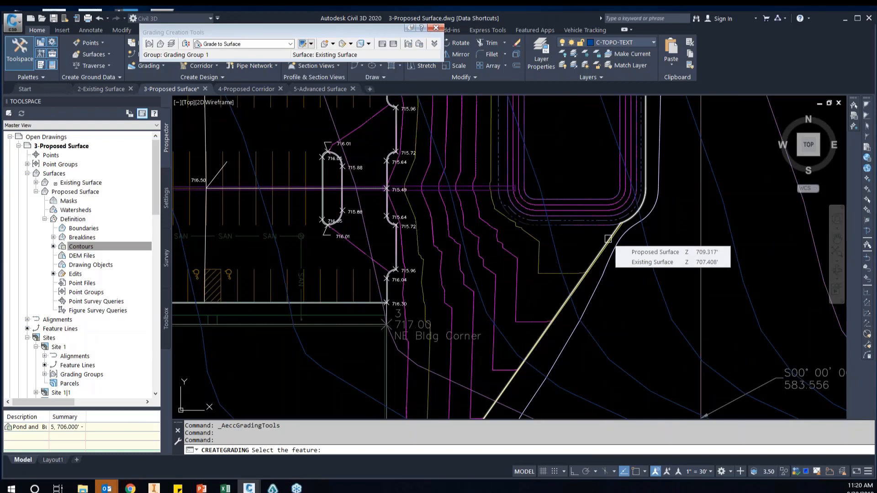
pyautogui.scroll(-2, 608, 239)
pyautogui.scroll(2, 608, 239)
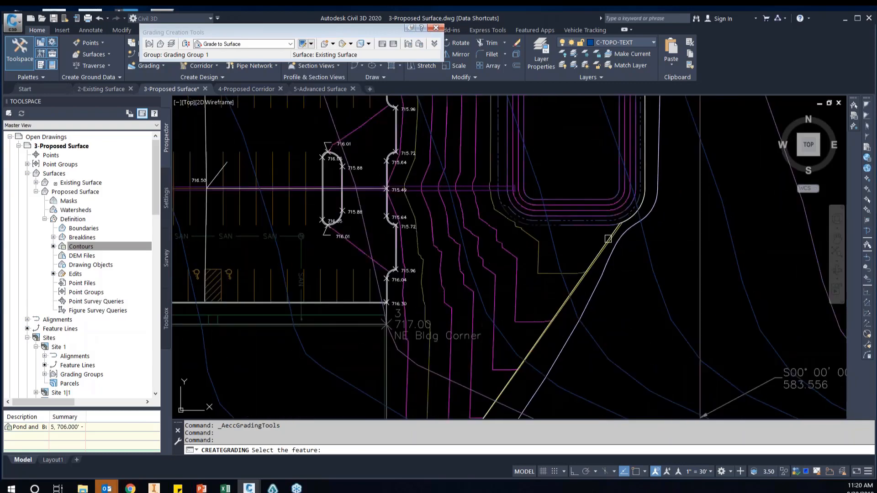
pyautogui.scroll(2, 607, 239)
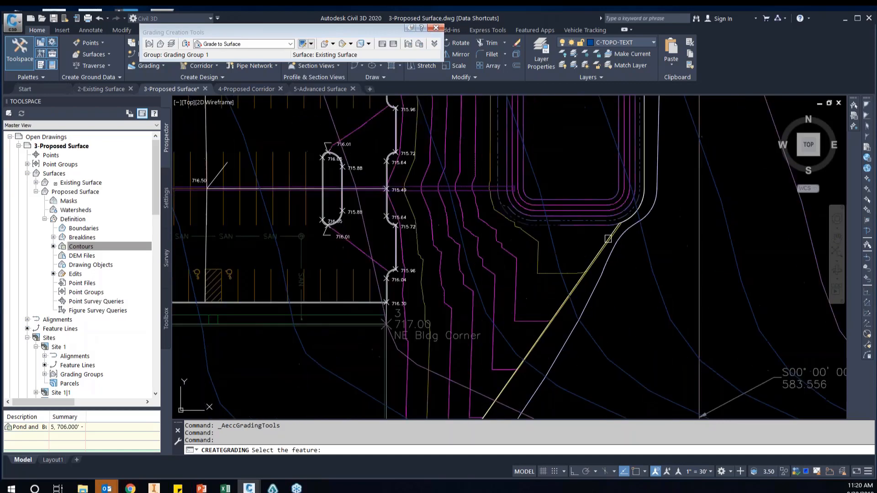
pyautogui.click(608, 236)
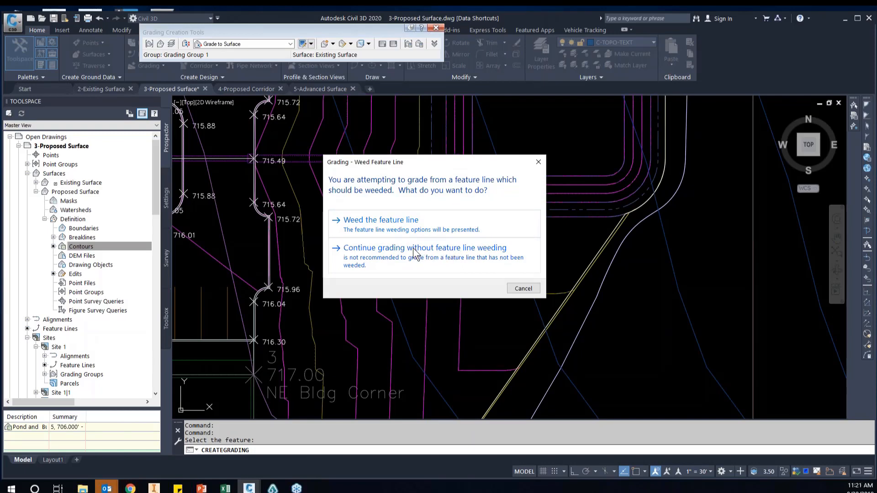
pyautogui.click(473, 248)
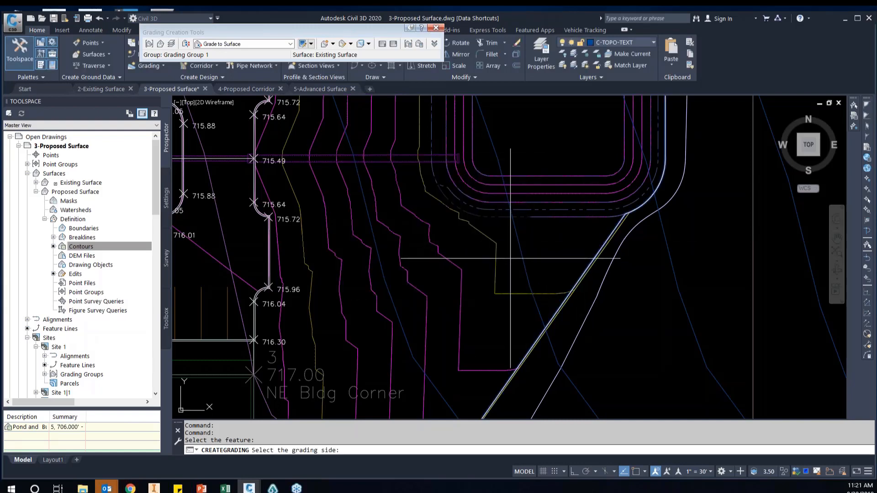
# Grade toward the outside of the perimeter feature line and apply the grading to its entire length
pyautogui.scroll(-3, 539, 259)
pyautogui.scroll(-2, 648, 281)
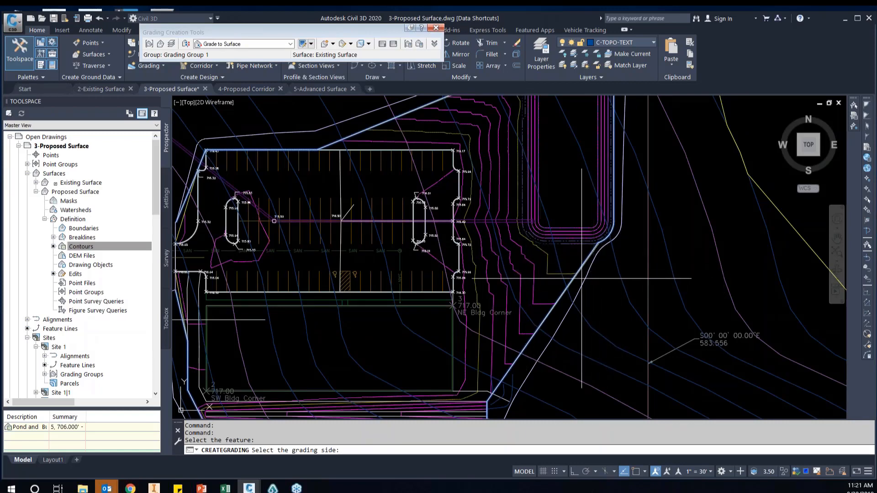
pyautogui.click(606, 278)
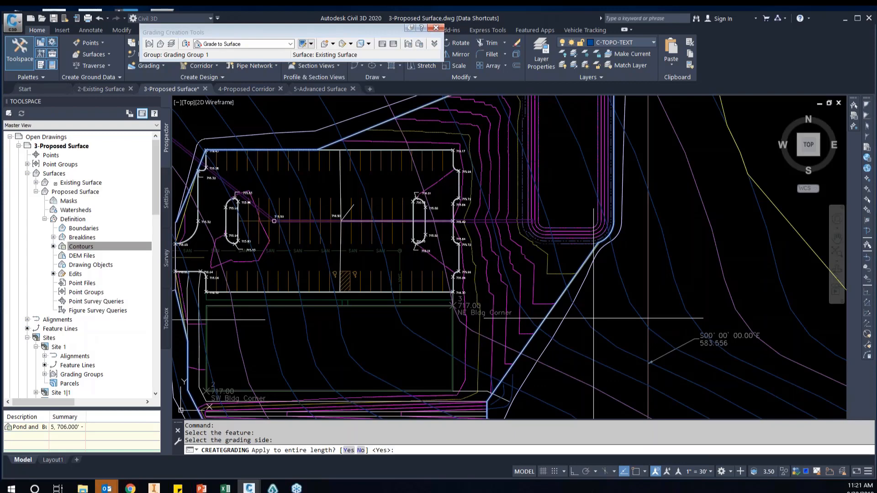
pyautogui.press('Return')
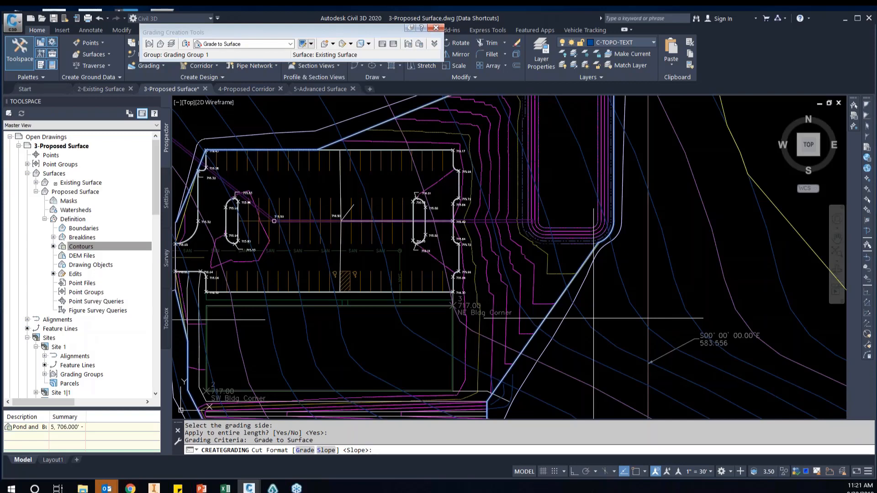
# Use the Slope format for cut and fill, set both slopes to 3:1, and finish the grading command
pyautogui.press('Return')
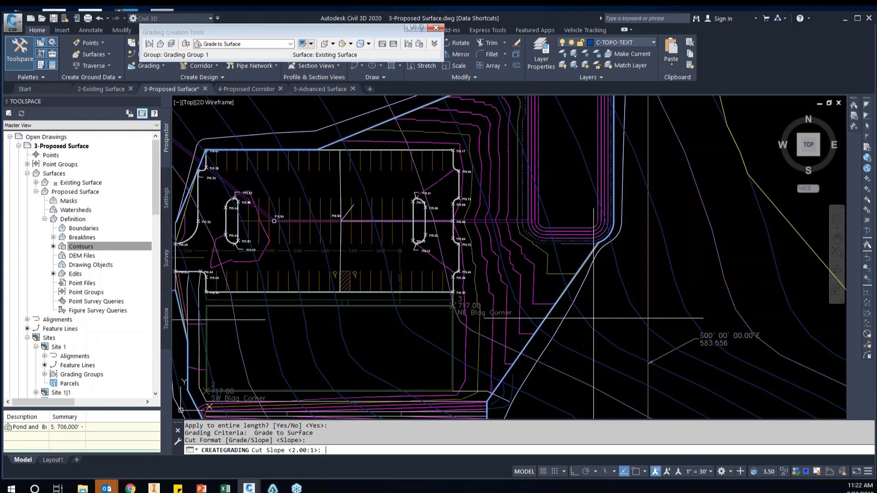
pyautogui.write('3')
pyautogui.press('Return')
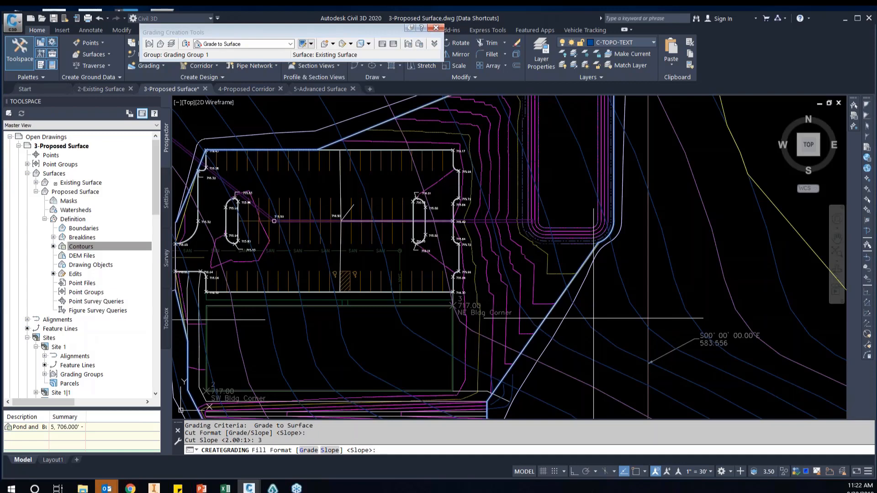
pyautogui.press('Return')
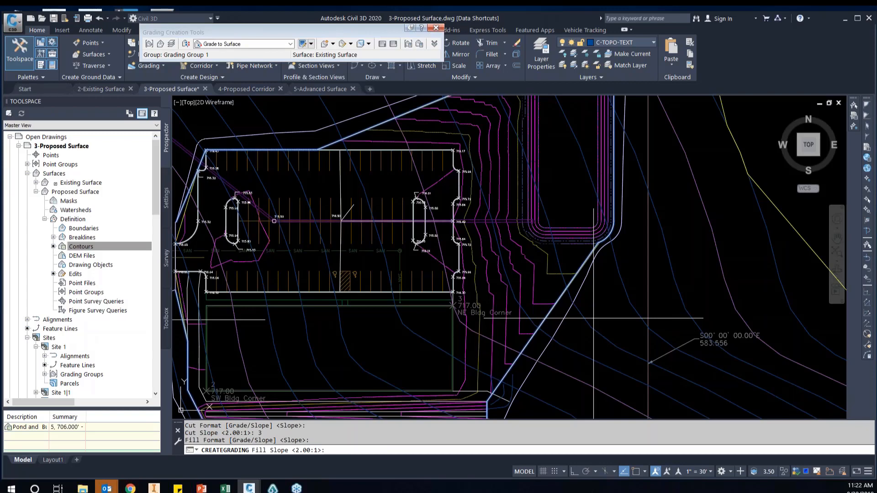
pyautogui.write('3')
pyautogui.press('Return')
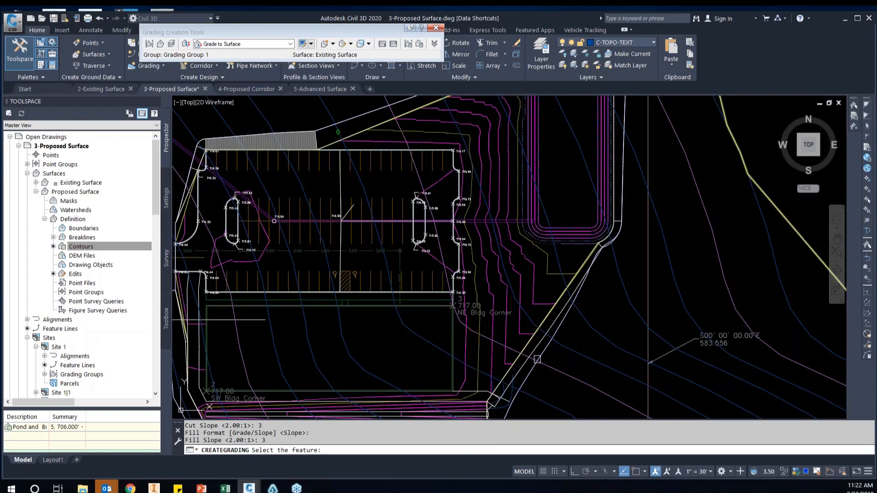
pyautogui.click(585, 351)
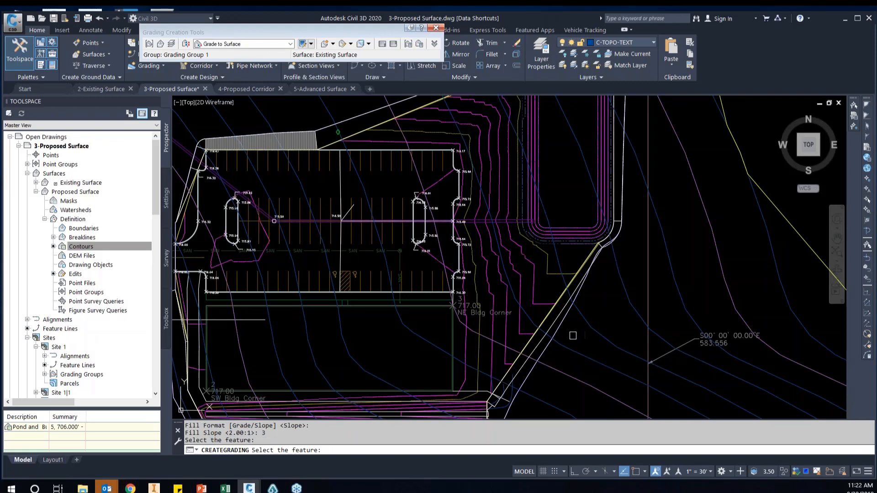
pyautogui.click(588, 341)
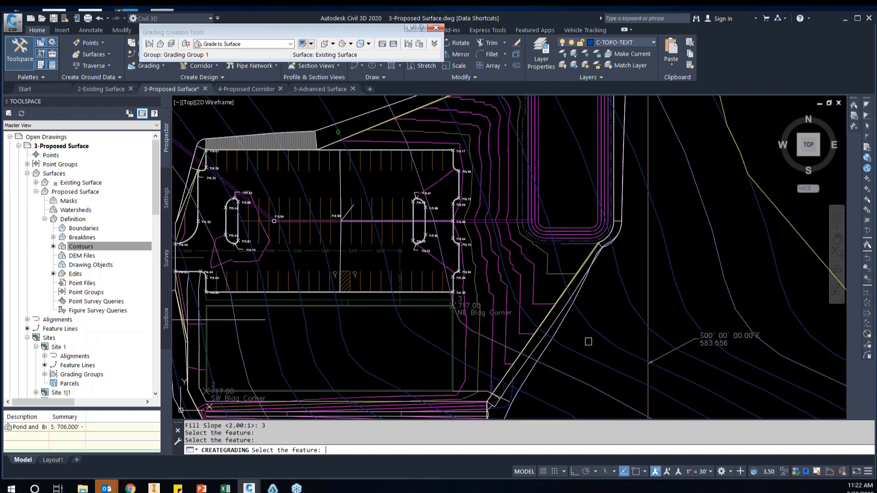
pyautogui.press('Escape')
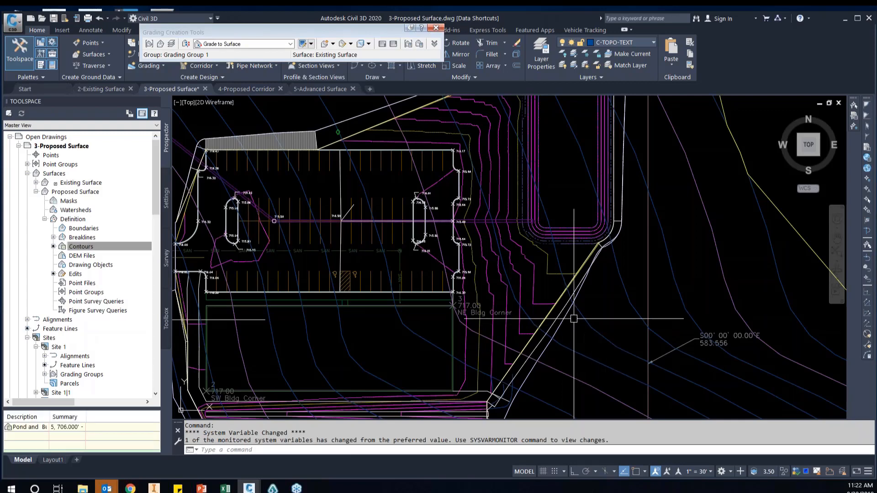
# Select the new grading north of the parking lot and inspect its extent down to the diversion's east end
pyautogui.moveTo(284, 139); pyautogui.dragTo(352, 157, button='middle')
pyautogui.scroll(2, 352, 156)
pyautogui.click(377, 156)
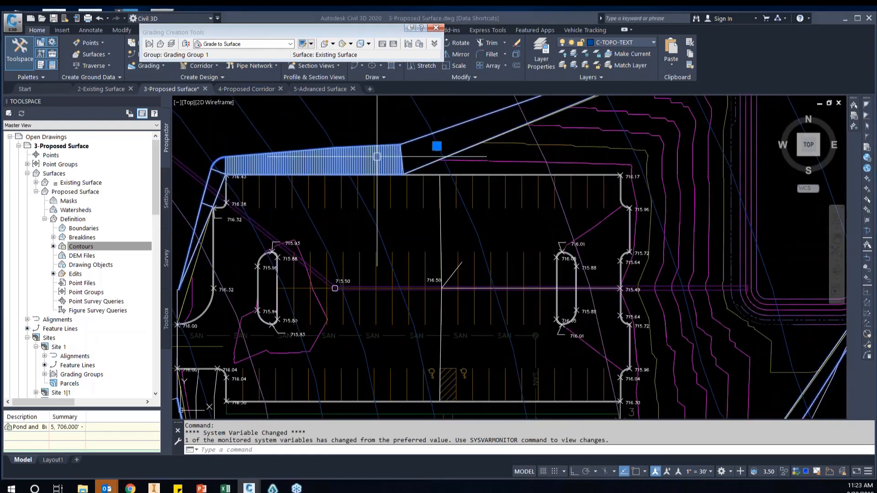
pyautogui.scroll(-2, 375, 174)
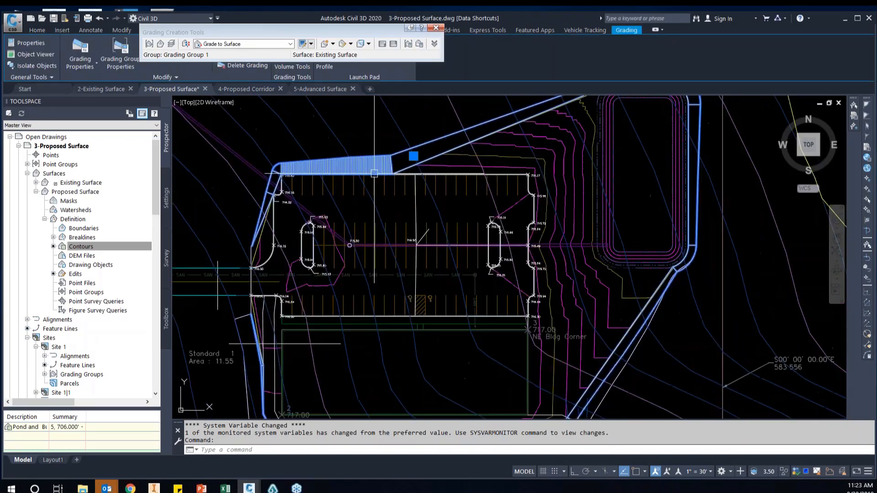
pyautogui.moveTo(661, 380); pyautogui.dragTo(651, 298, button='middle')
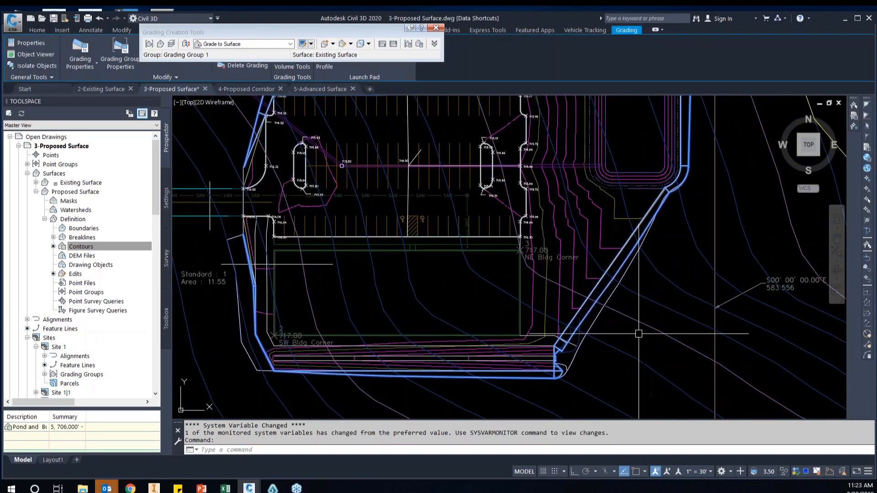
pyautogui.scroll(2, 585, 370)
pyautogui.scroll(2, 566, 303)
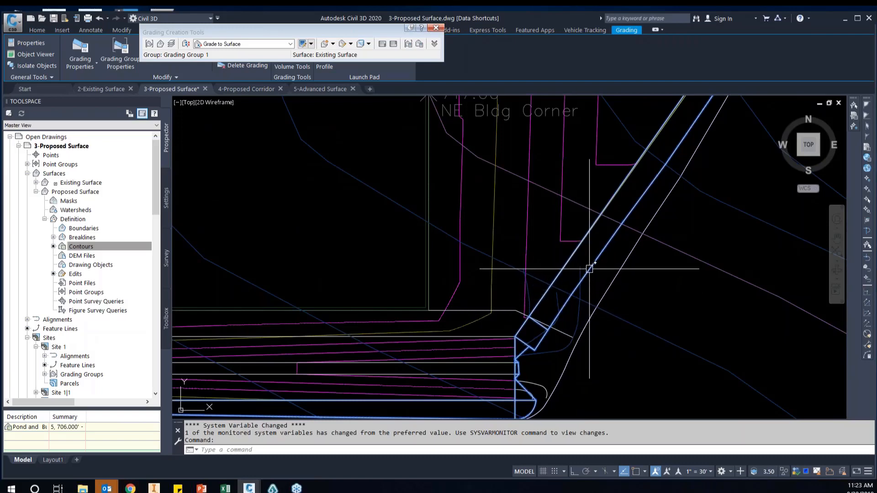
pyautogui.press('Escape')
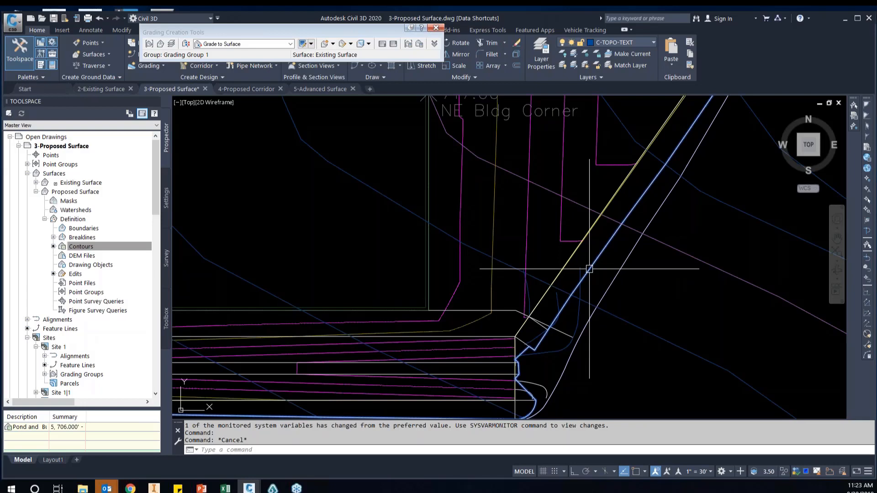
# Select the grading's outer daylight feature line southeast of the building and show its properties
pyautogui.moveTo(1, 201); pyautogui.dragTo(713, 212)
pyautogui.press('Escape')
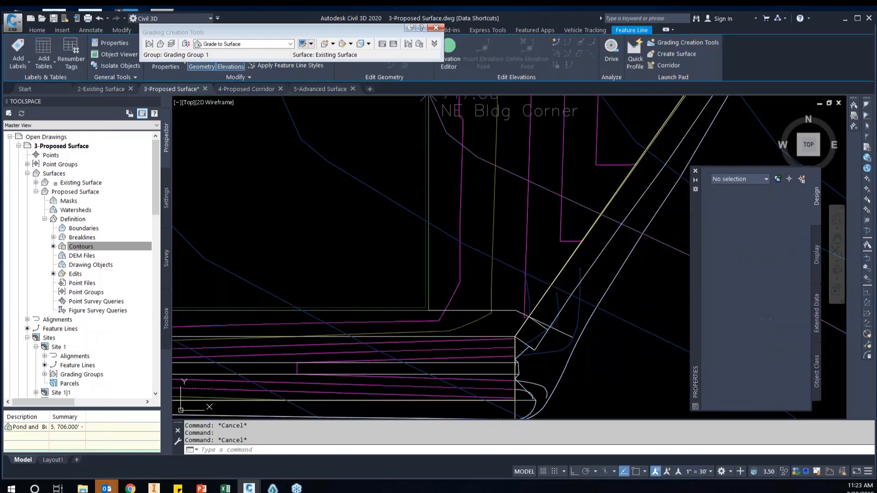
pyautogui.click(630, 208)
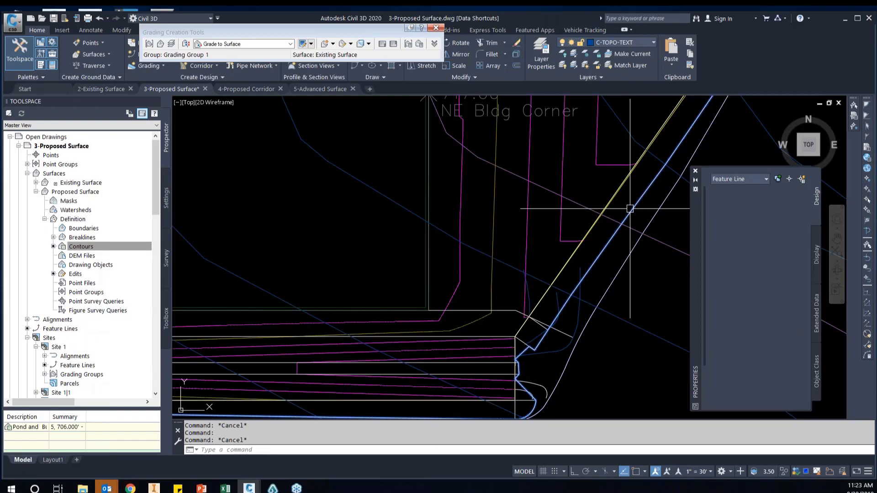
pyautogui.click(630, 209)
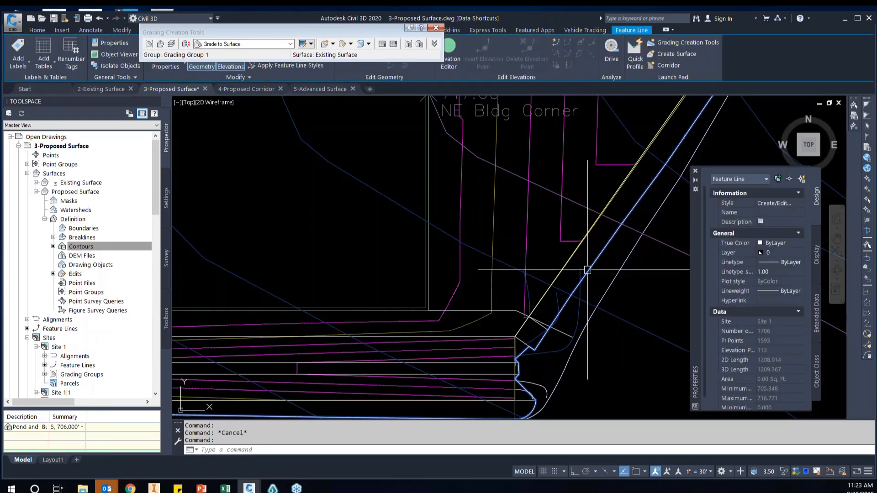
# Follow the selected daylight feature line around the site, from the diversion's east end up around the pond
pyautogui.scroll(-2, 573, 262)
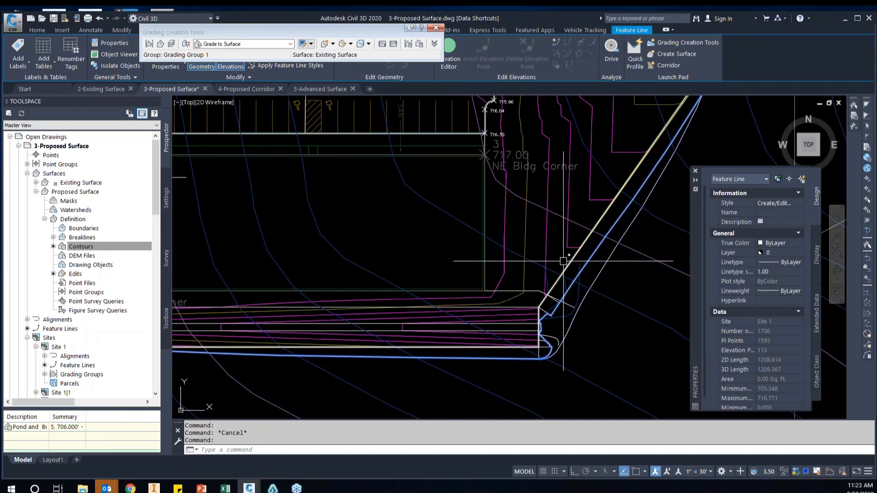
pyautogui.scroll(-3, 463, 264)
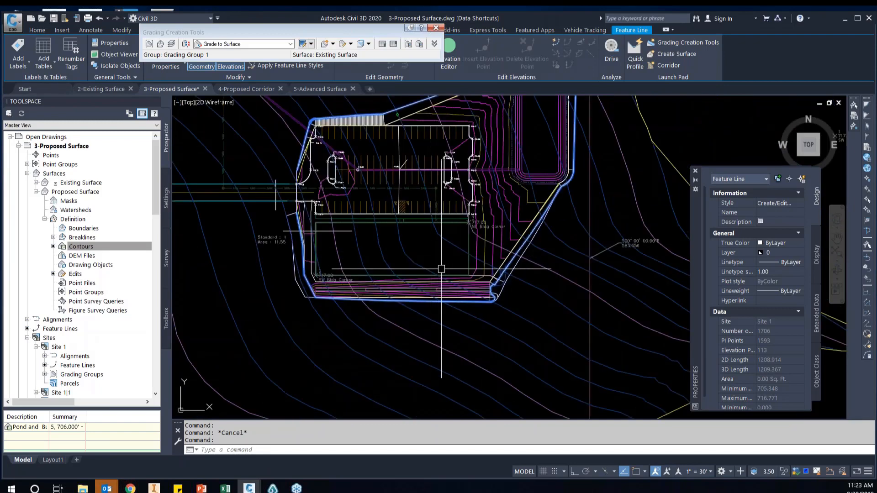
pyautogui.scroll(2, 518, 216)
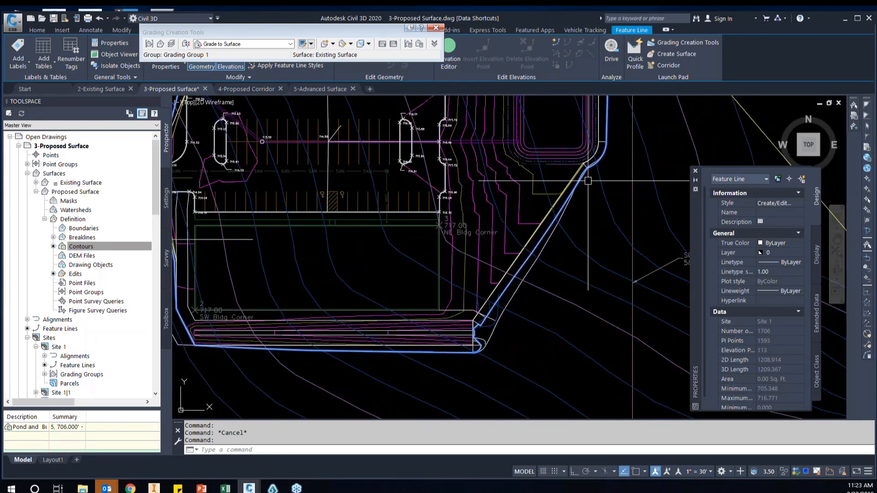
pyautogui.moveTo(588, 182); pyautogui.dragTo(593, 269, button='middle')
pyautogui.moveTo(596, 198); pyautogui.dragTo(590, 277, button='middle')
pyautogui.scroll(2, 599, 180)
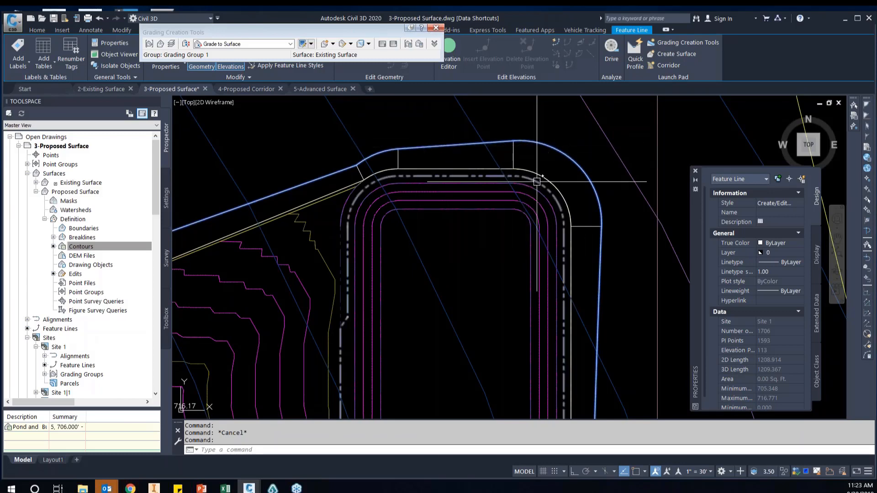
pyautogui.scroll(-2, 530, 228)
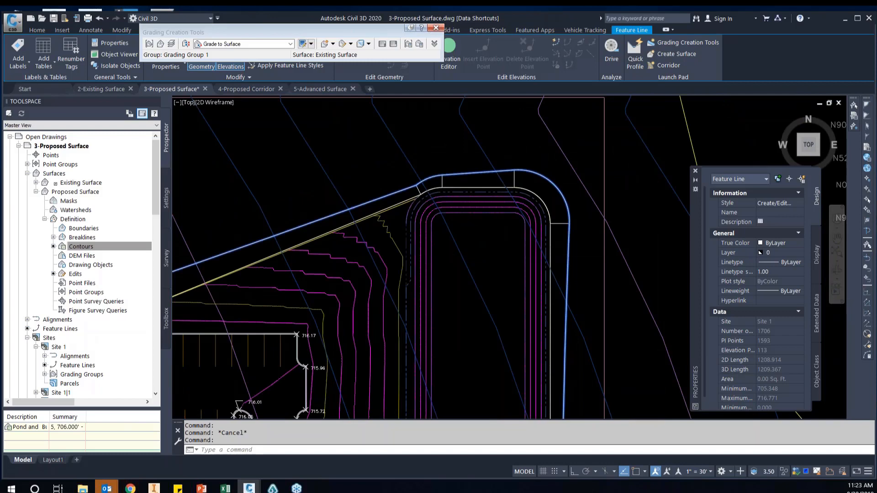
pyautogui.scroll(-5, 502, 253)
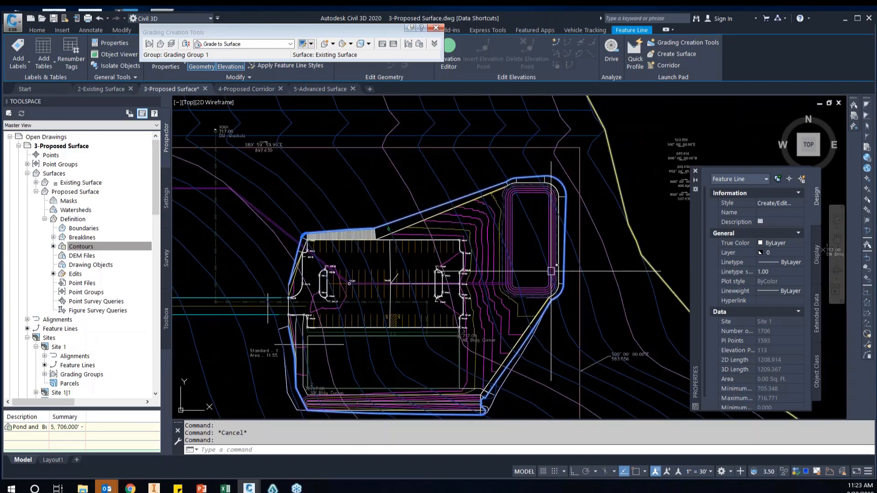
pyautogui.scroll(3, 548, 222)
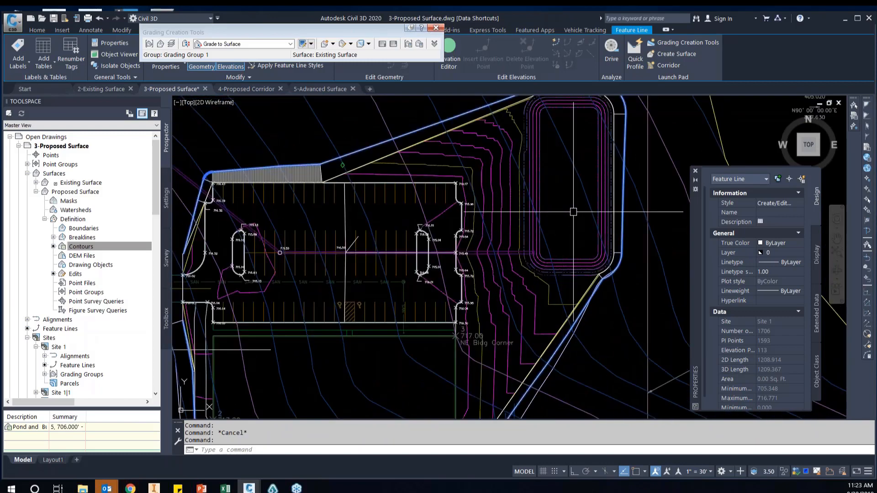
# Start adding the selected daylight feature line to the Proposed Surface as a standard breakline with the description Tie In
pyautogui.rightClick(573, 211)
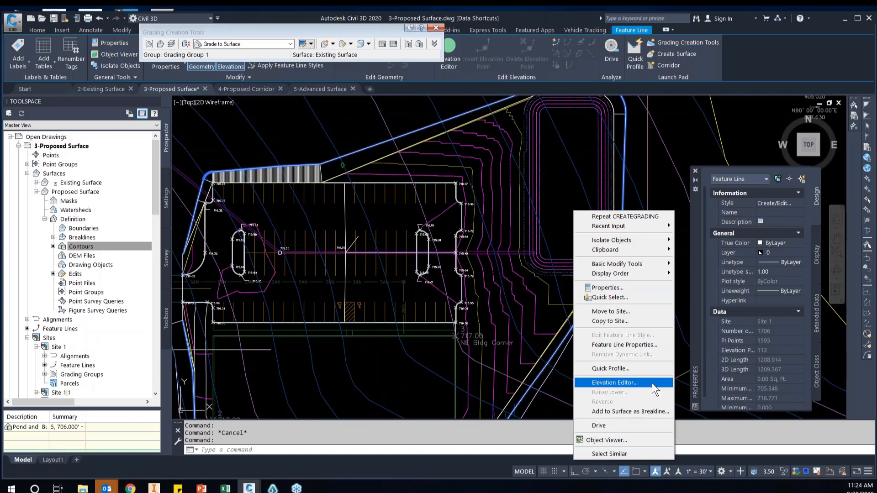
pyautogui.click(652, 410)
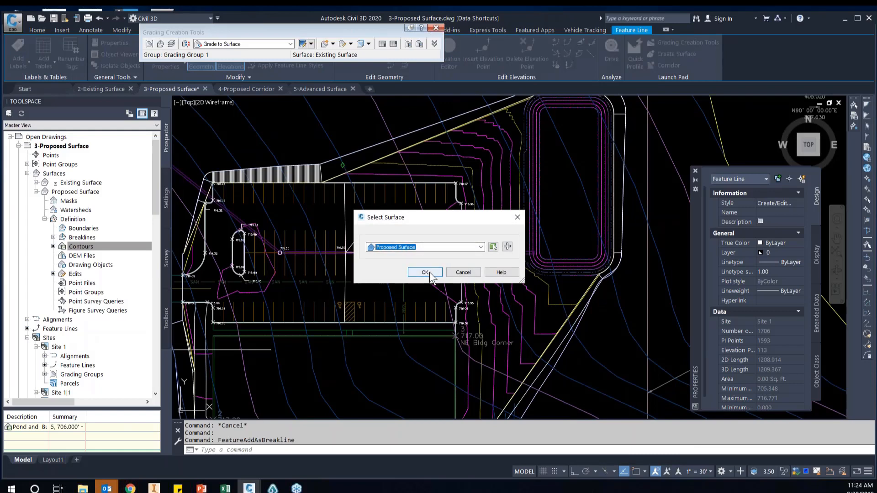
pyautogui.click(425, 272)
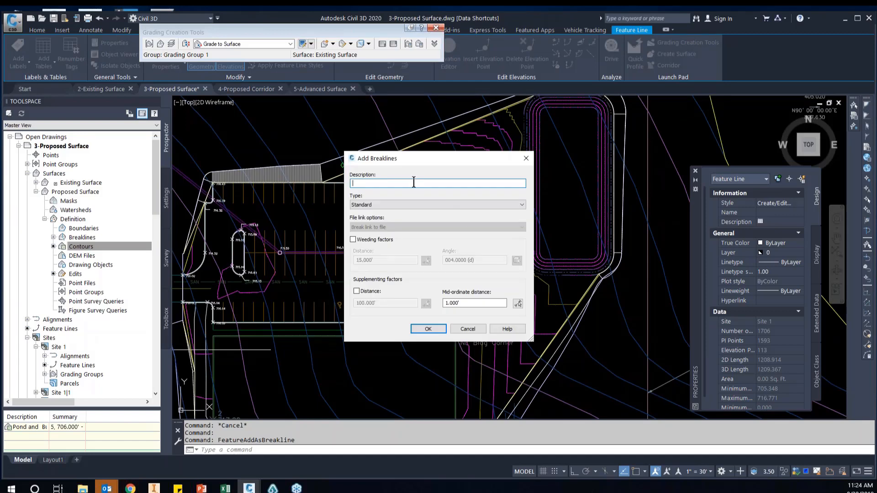
pyautogui.write('Tie In')
# Turn on weeding factors for the breakline, with a distance of 0.01' and an angle of 0.01 degrees
pyautogui.click(358, 238)
pyautogui.moveTo(391, 259); pyautogui.dragTo(346, 259)
pyautogui.write('0.01')
pyautogui.press('Tab')
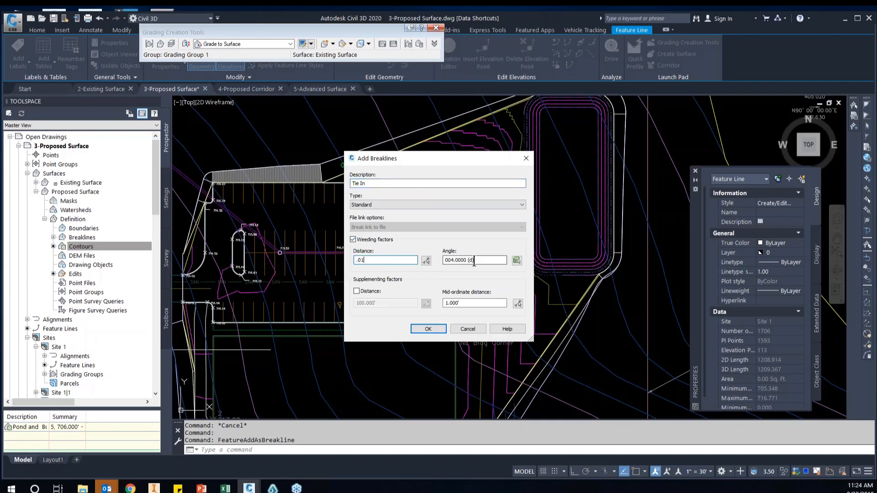
pyautogui.click(486, 260)
pyautogui.moveTo(487, 260); pyautogui.dragTo(423, 266)
pyautogui.write('.01')
# Turn on the supplementing distance at 0.1', set the mid-ordinate distance to 0.1', and add the breakline
pyautogui.click(363, 292)
pyautogui.click(356, 291)
pyautogui.moveTo(385, 304); pyautogui.dragTo(337, 307)
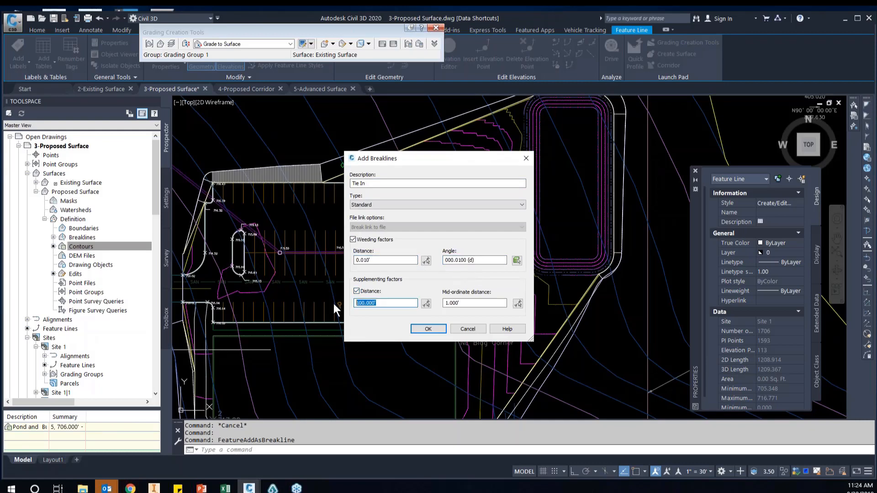
pyautogui.write('.1')
pyautogui.moveTo(478, 305); pyautogui.dragTo(442, 304)
pyautogui.write('.1')
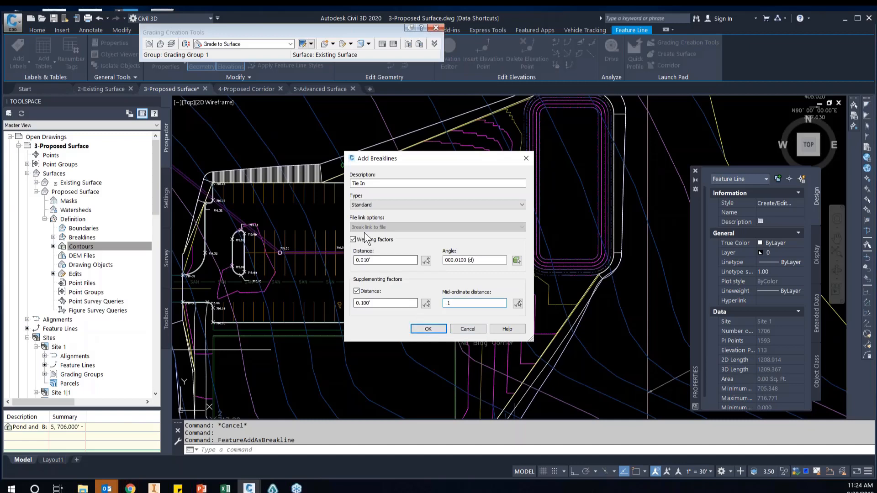
pyautogui.click(428, 330)
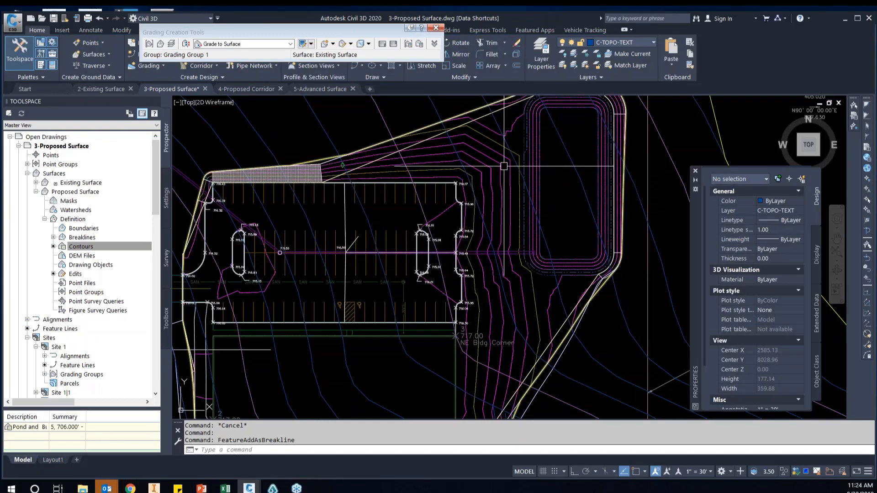
# Examine the rebuilt Proposed Surface contours around the pond, down the east slope, and along the diversion south of the building
pyautogui.scroll(3, 504, 166)
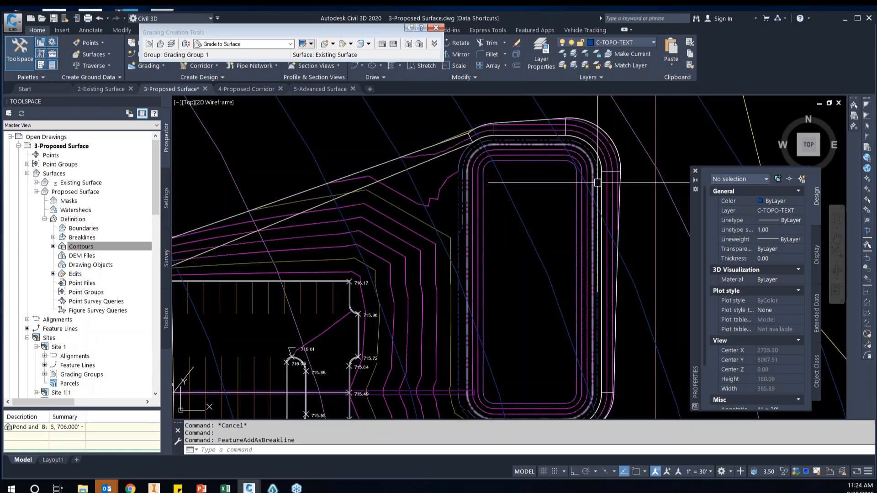
pyautogui.moveTo(615, 358); pyautogui.dragTo(614, 239, button='middle')
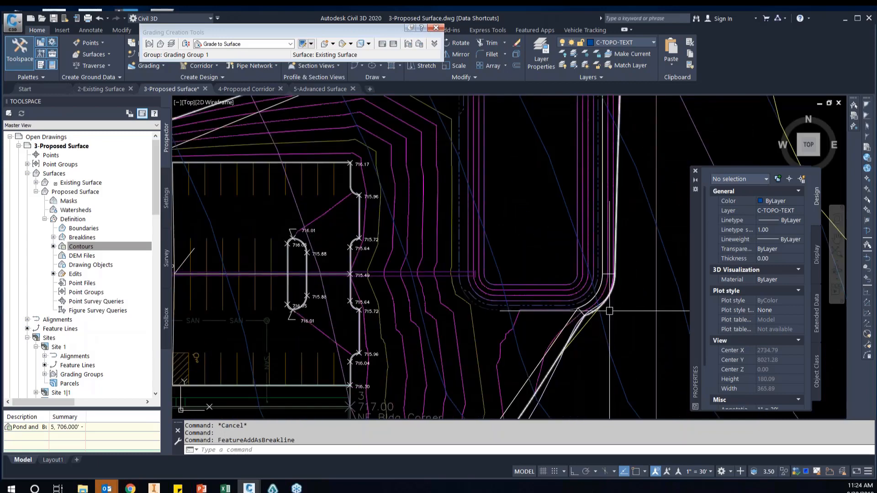
pyautogui.scroll(-1, 607, 296)
pyautogui.moveTo(564, 321); pyautogui.dragTo(597, 219, button='middle')
pyautogui.moveTo(499, 368); pyautogui.dragTo(525, 316, button='middle')
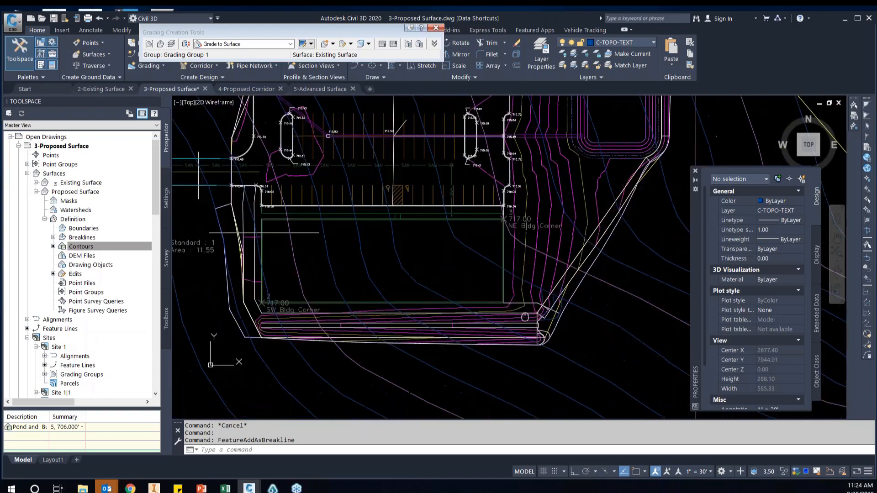
pyautogui.scroll(4, 525, 317)
pyautogui.moveTo(427, 379); pyautogui.dragTo(422, 329, button='middle')
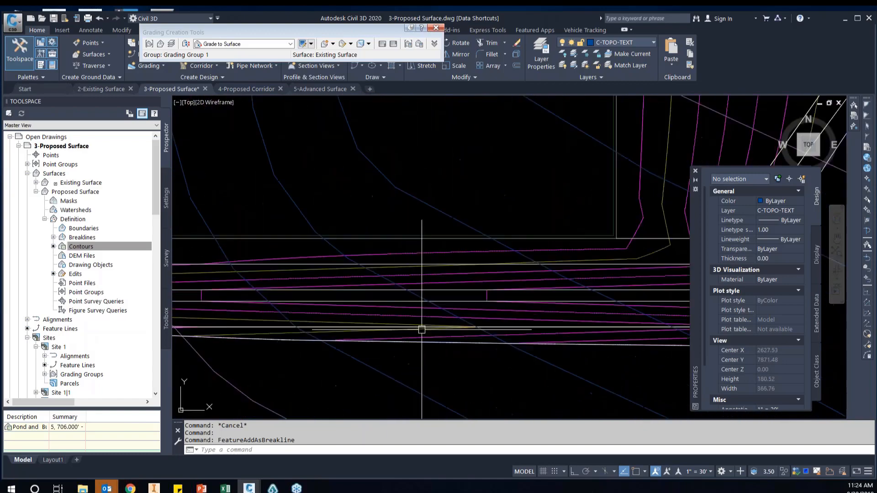
pyautogui.scroll(-1, 459, 328)
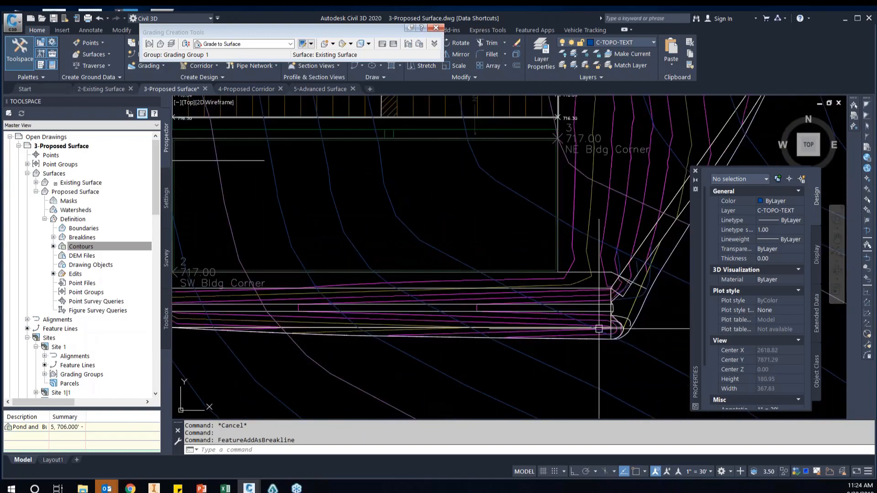
pyautogui.moveTo(355, 335); pyautogui.dragTo(527, 331, button='middle')
pyautogui.scroll(-1, 367, 310)
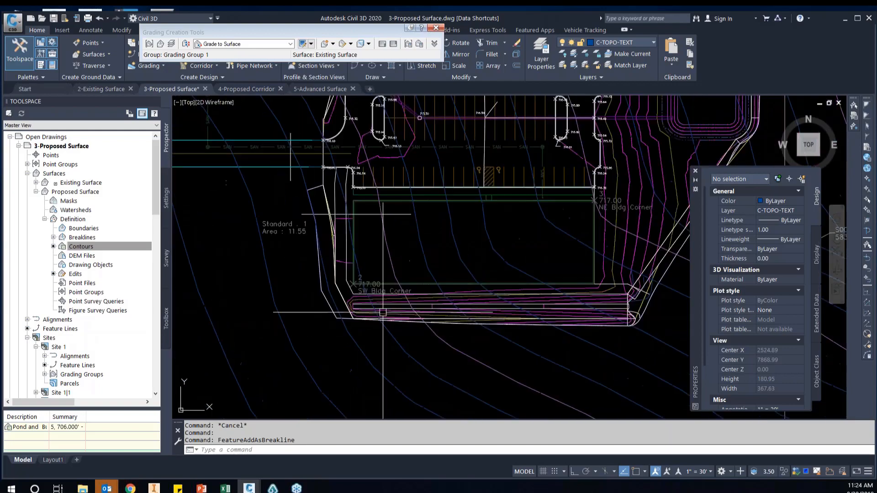
pyautogui.moveTo(445, 145); pyautogui.dragTo(424, 265, button='middle')
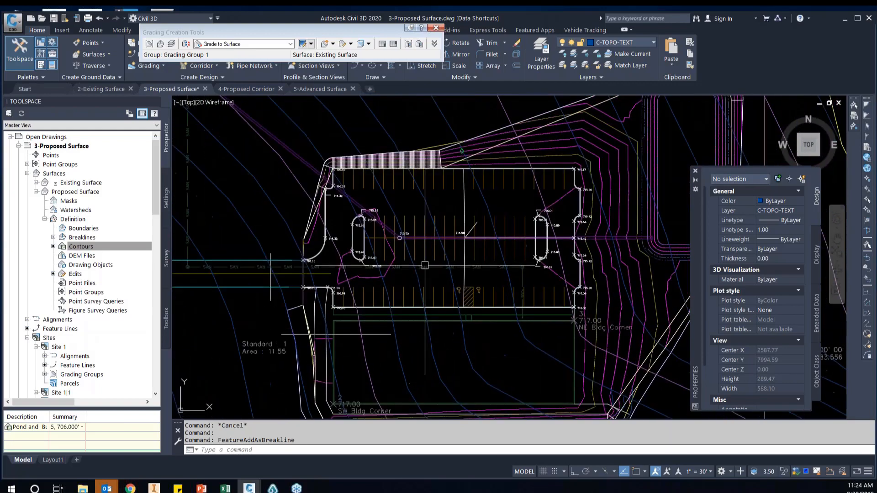
# Examine the contours on the graded slope north of the parking lot and around its northwest corner
pyautogui.scroll(4, 357, 142)
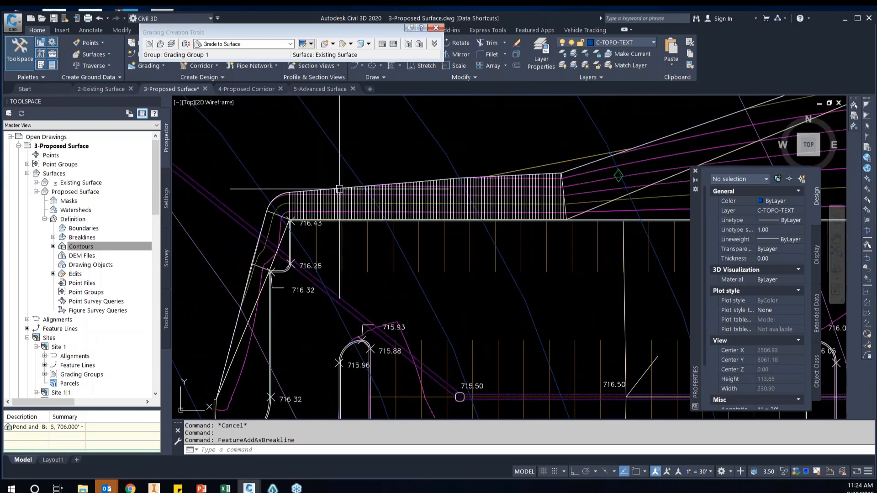
pyautogui.scroll(3, 285, 213)
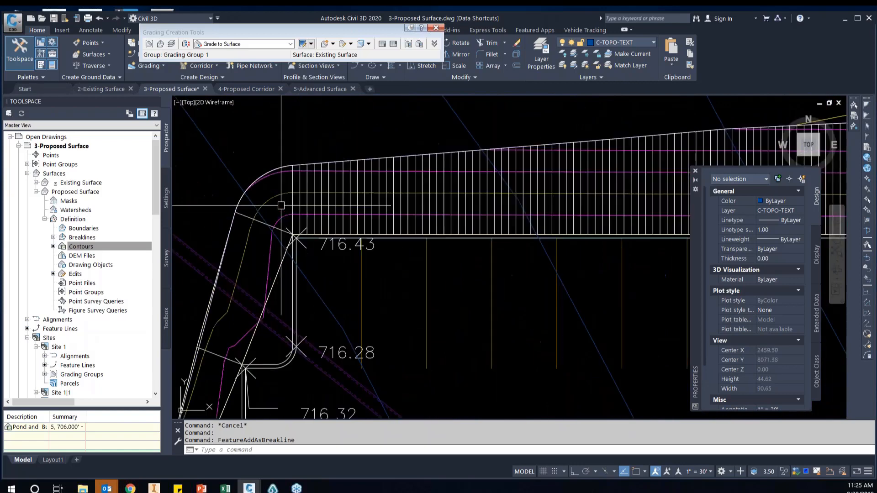
pyautogui.scroll(-2, 280, 191)
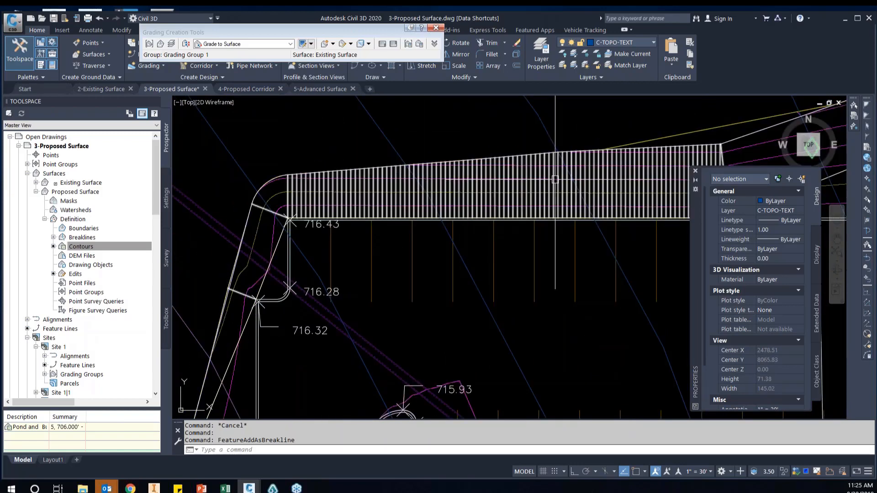
pyautogui.moveTo(412, 182); pyautogui.dragTo(379, 182, button='middle')
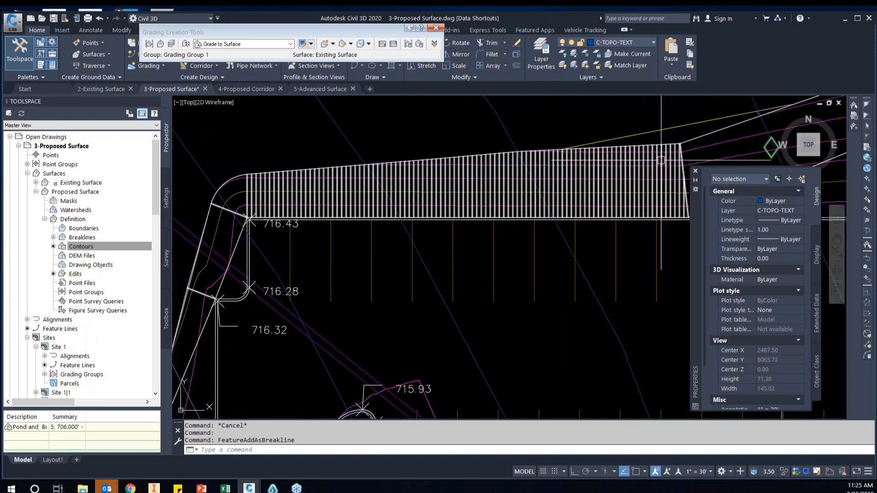
pyautogui.scroll(2, 236, 180)
pyautogui.scroll(8, 196, 182)
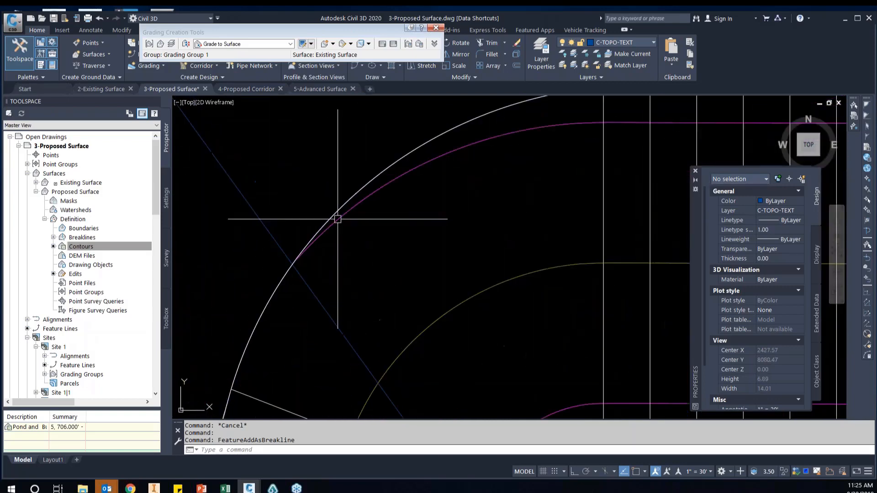
# Select the Proposed Surface and check how its contours tie into the existing contours from the northwest corner down to the entrance
pyautogui.click(339, 219)
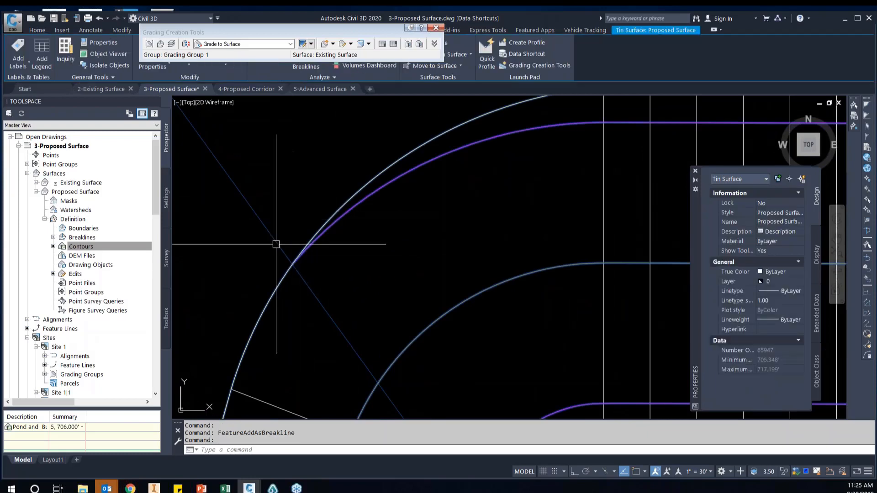
pyautogui.scroll(-2, 299, 274)
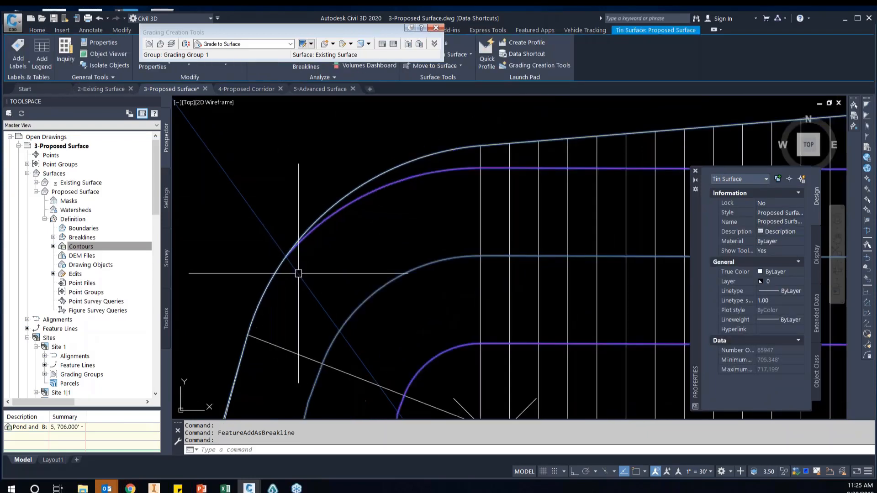
pyautogui.scroll(5, 338, 215)
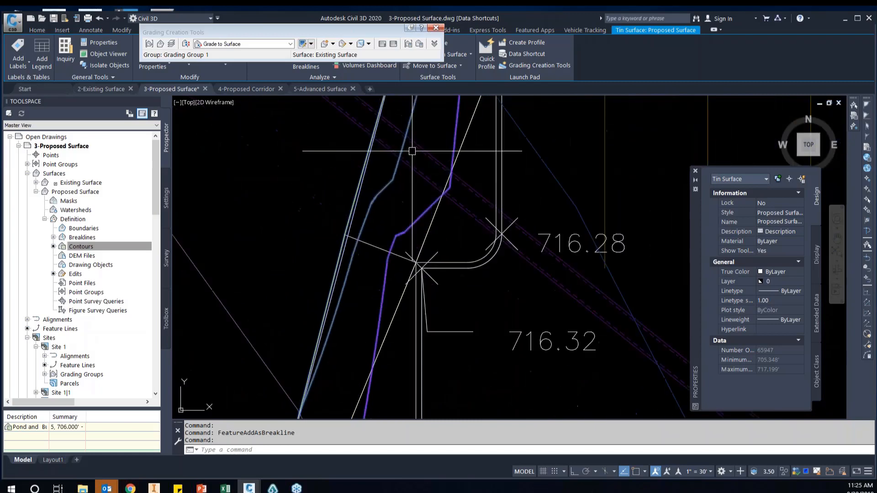
pyautogui.moveTo(366, 292); pyautogui.dragTo(407, 206, button='middle')
pyautogui.scroll(4, 336, 317)
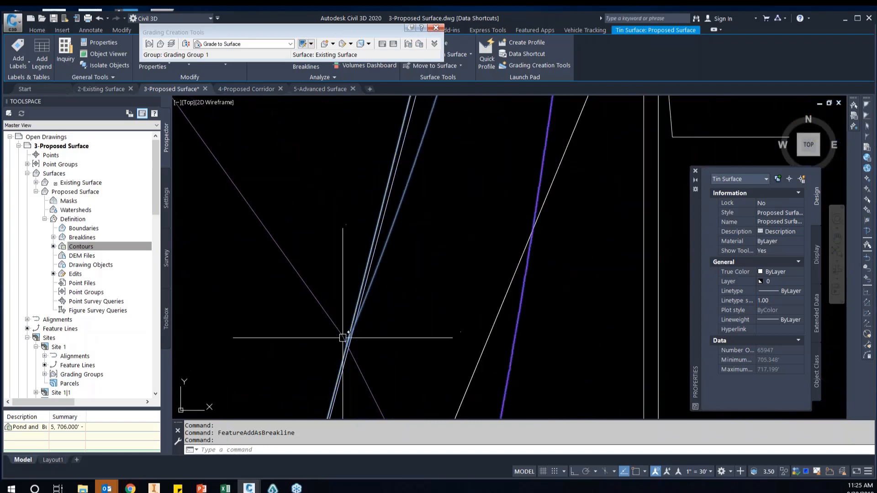
pyautogui.scroll(-3, 405, 342)
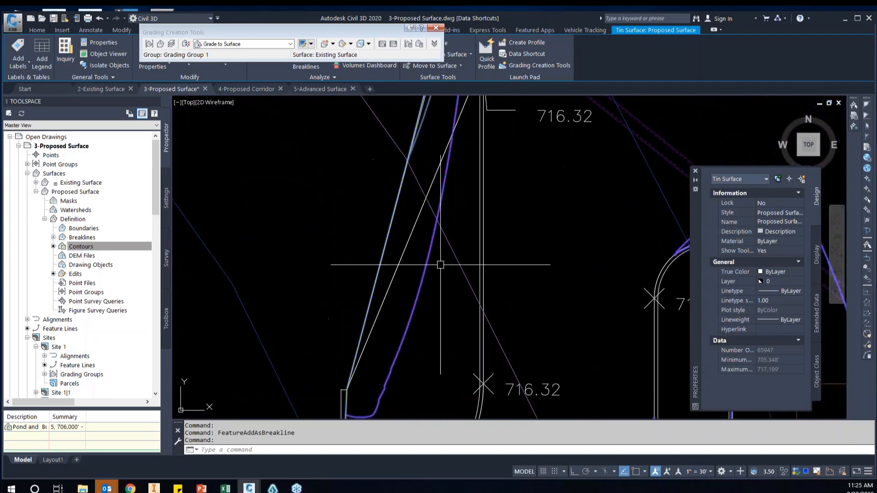
pyautogui.moveTo(429, 343); pyautogui.dragTo(437, 260, button='middle')
pyautogui.moveTo(393, 345); pyautogui.dragTo(398, 223, button='middle')
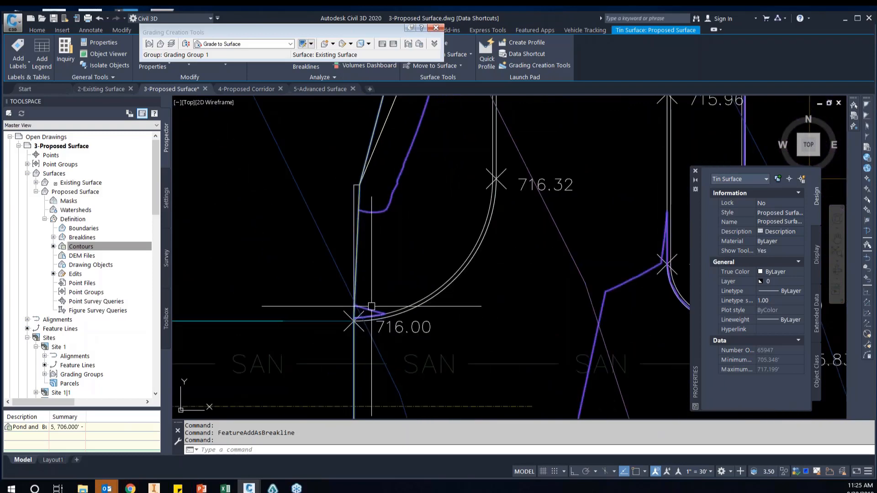
# Examine how the Proposed Surface contours tie in at the entrance, around the pond's northeast corner, and along the diversion south of the building
pyautogui.scroll(4, 371, 307)
pyautogui.scroll(-4, 332, 283)
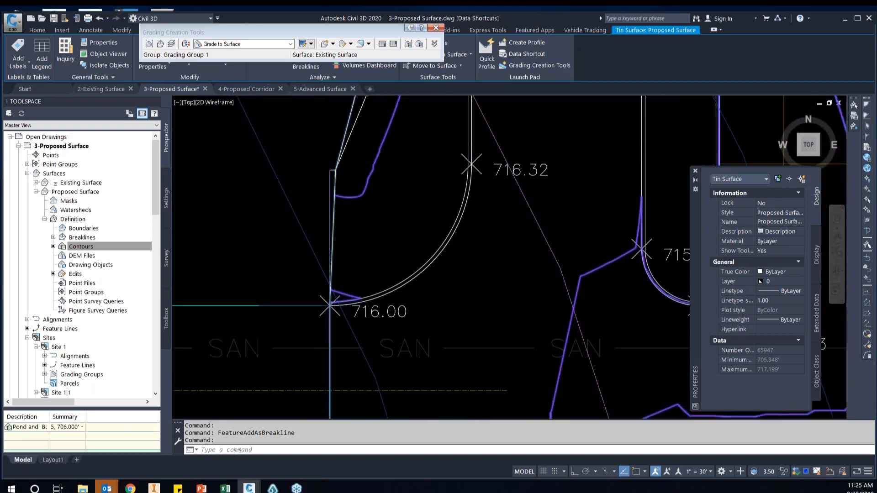
pyautogui.scroll(-6, 330, 305)
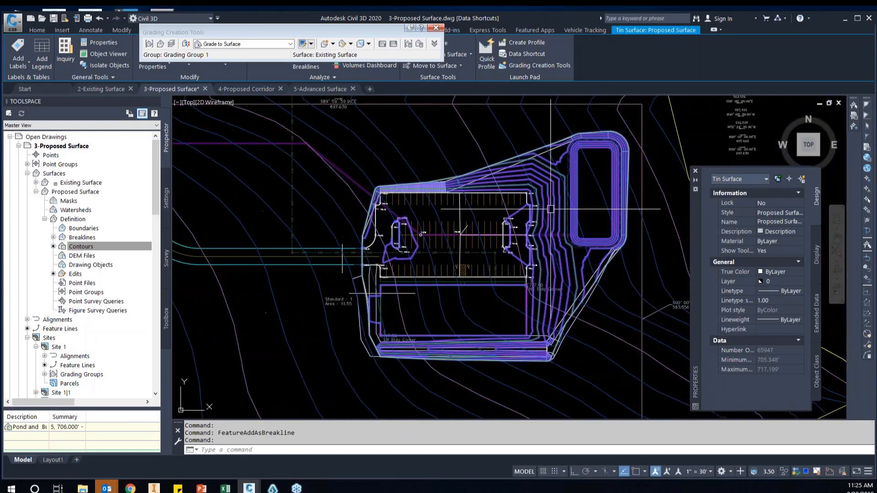
pyautogui.scroll(4, 578, 171)
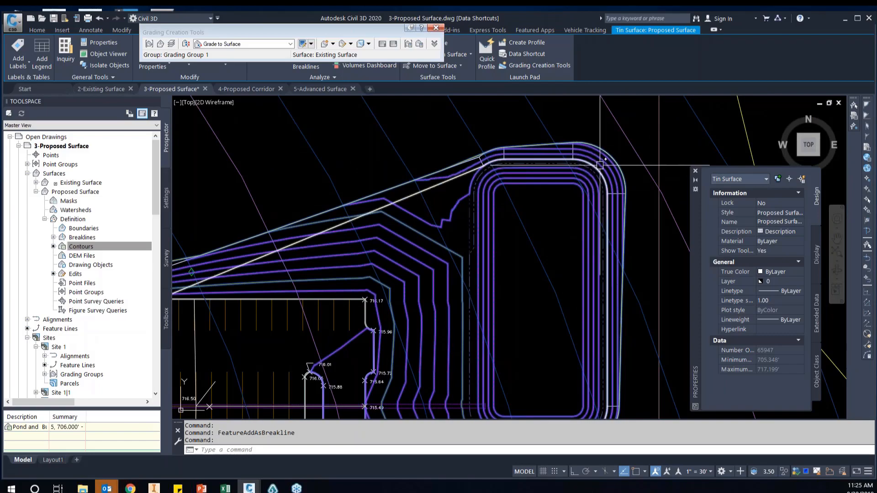
pyautogui.scroll(2, 600, 165)
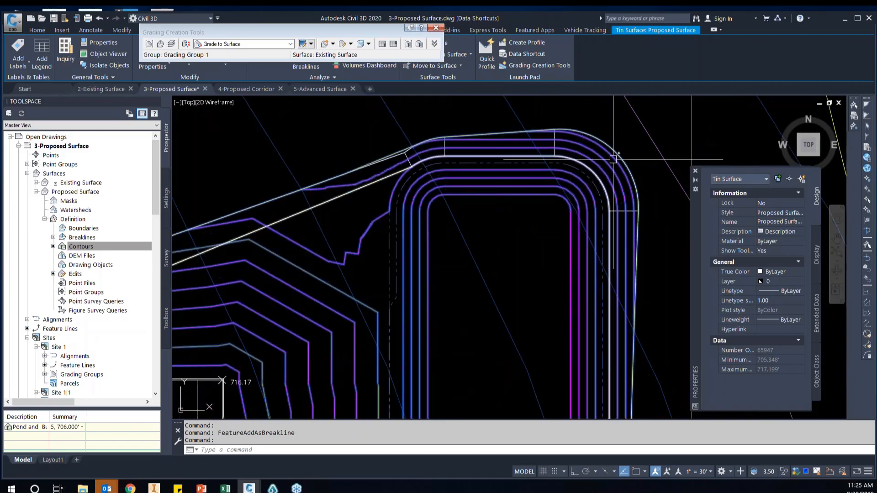
pyautogui.scroll(-5, 614, 194)
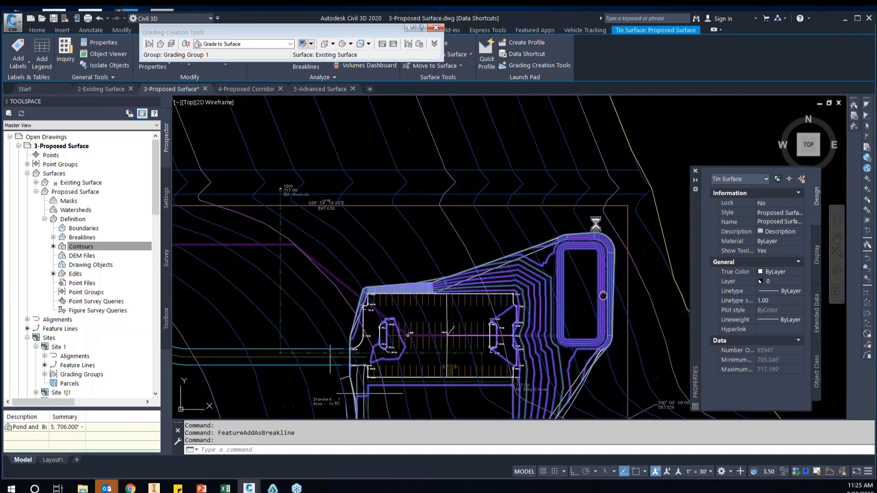
pyautogui.scroll(3, 449, 384)
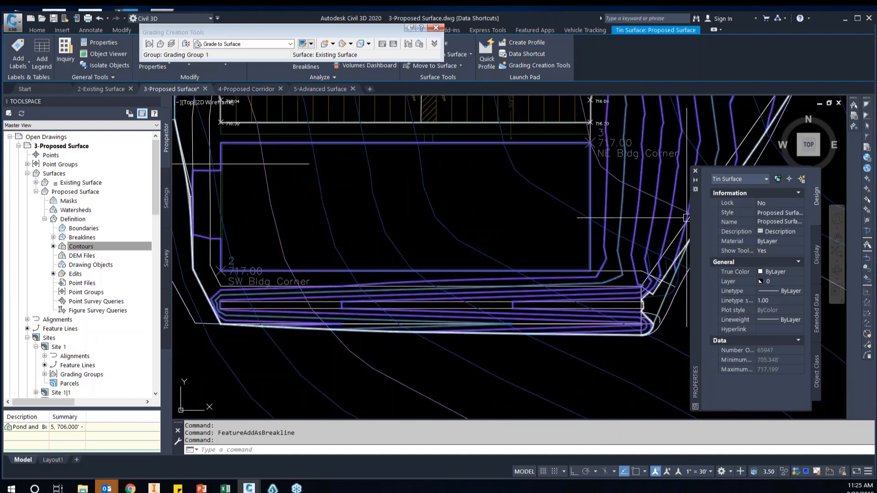
# Close the object properties and examine the Proposed Surface contours across the parking lot, the building pad and the slope toward the pond
pyautogui.click(695, 171)
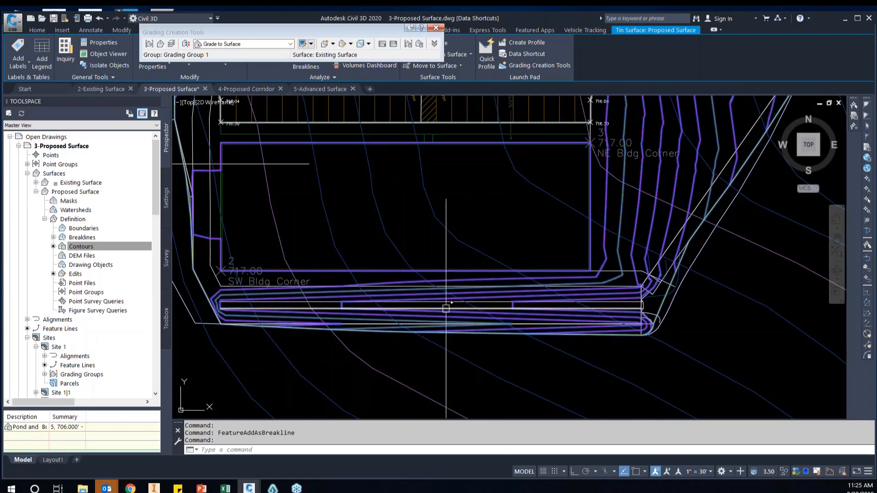
pyautogui.scroll(-2, 419, 289)
pyautogui.moveTo(378, 257); pyautogui.dragTo(438, 291, button='middle')
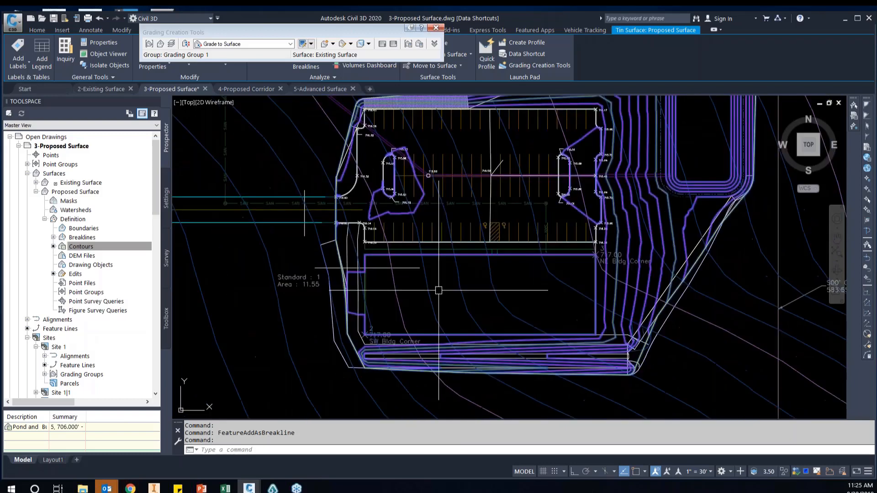
pyautogui.scroll(-2, 439, 290)
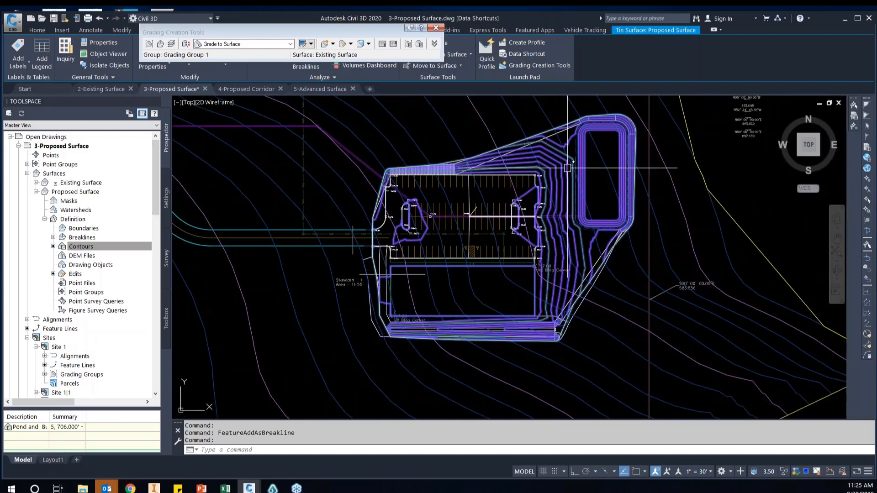
pyautogui.scroll(2, 505, 216)
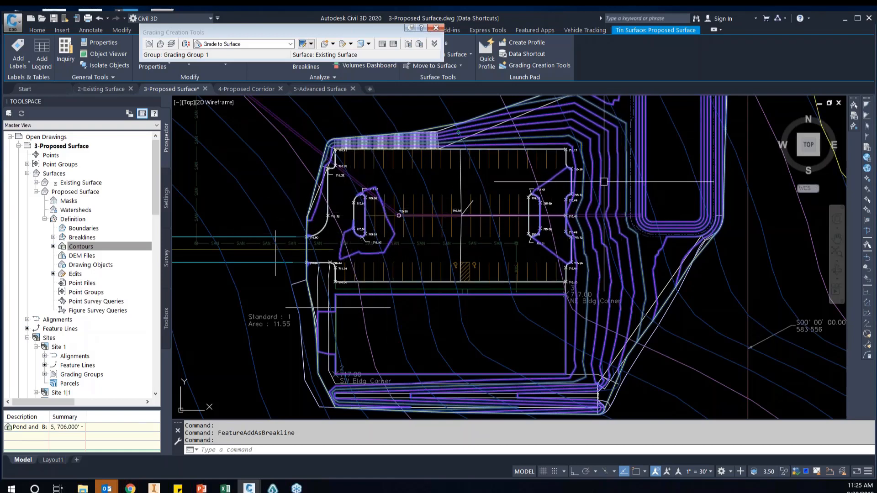
pyautogui.moveTo(588, 117); pyautogui.dragTo(523, 155, button='middle')
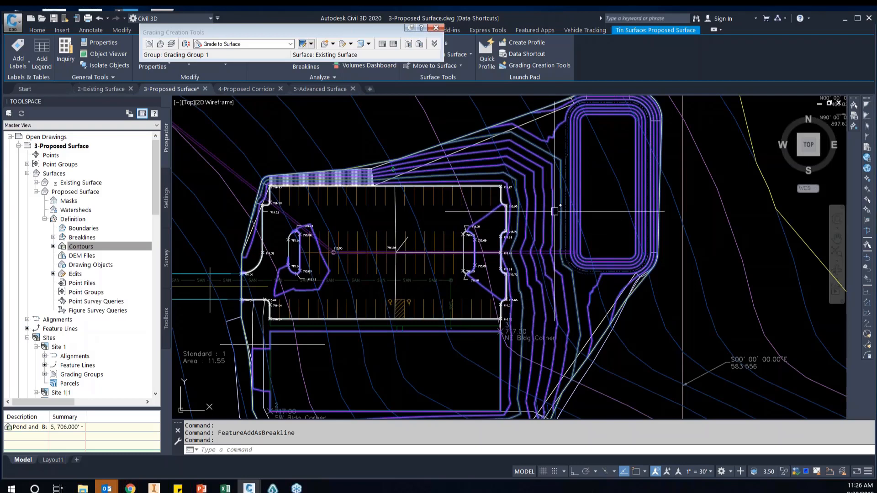
pyautogui.scroll(2, 541, 219)
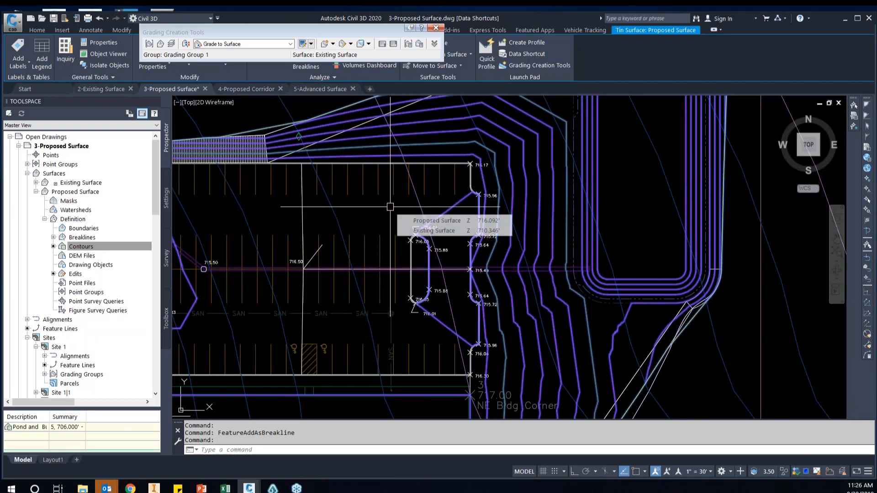
pyautogui.scroll(-5, 426, 249)
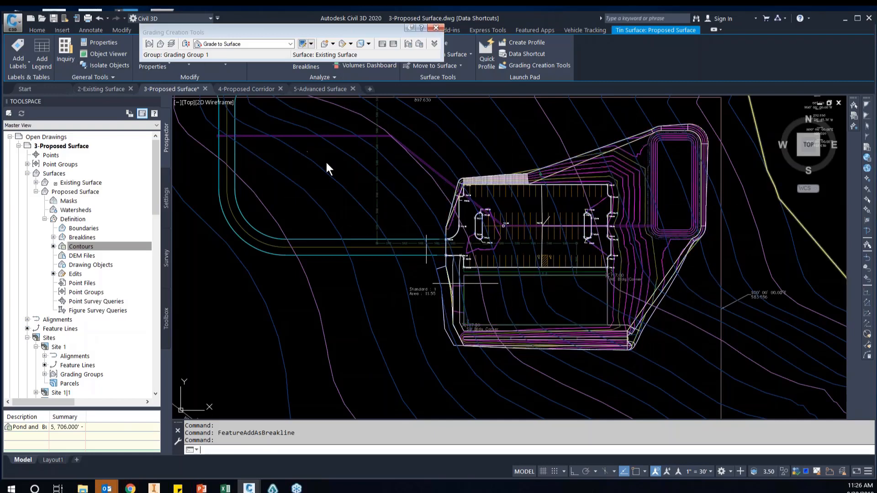
# Save the drawing and collapse the 3-Proposed Surface, 5-Advanced Surface and 4-Proposed Corridor entries in the drawing tree
pyautogui.hotkey('ctrl', 's')
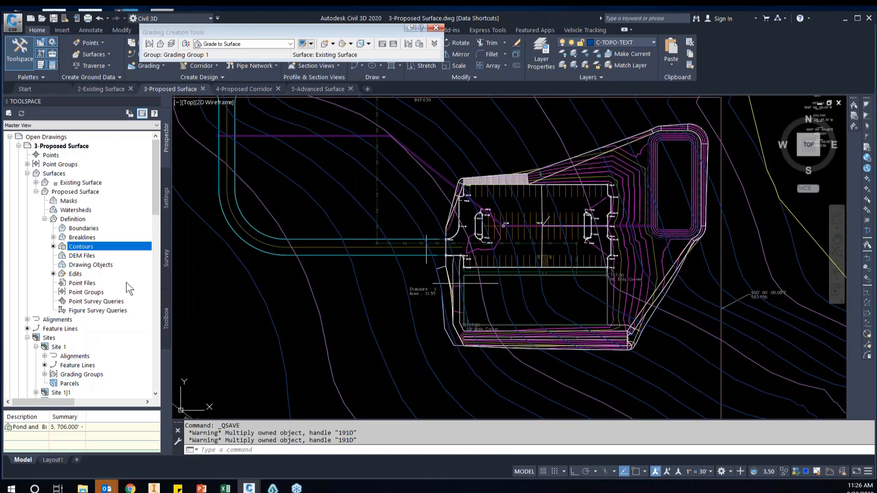
pyautogui.scroll(-1, 97, 337)
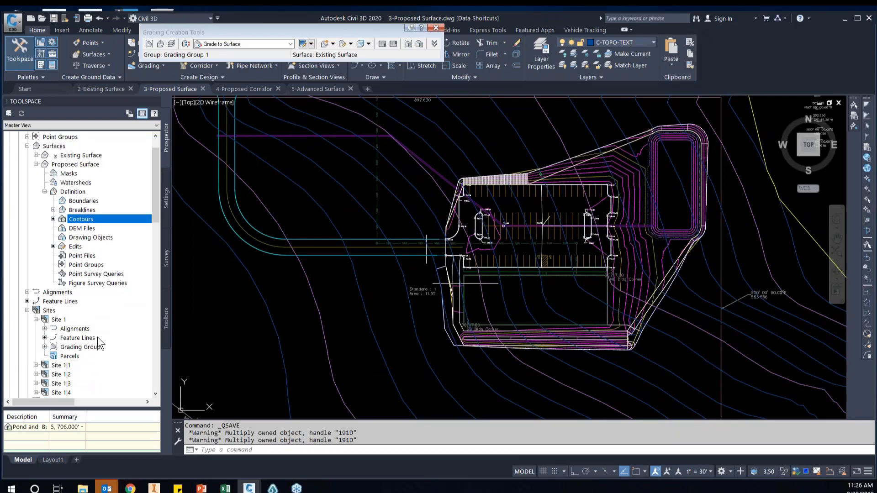
pyautogui.scroll(-3, 97, 338)
pyautogui.scroll(-6, 97, 338)
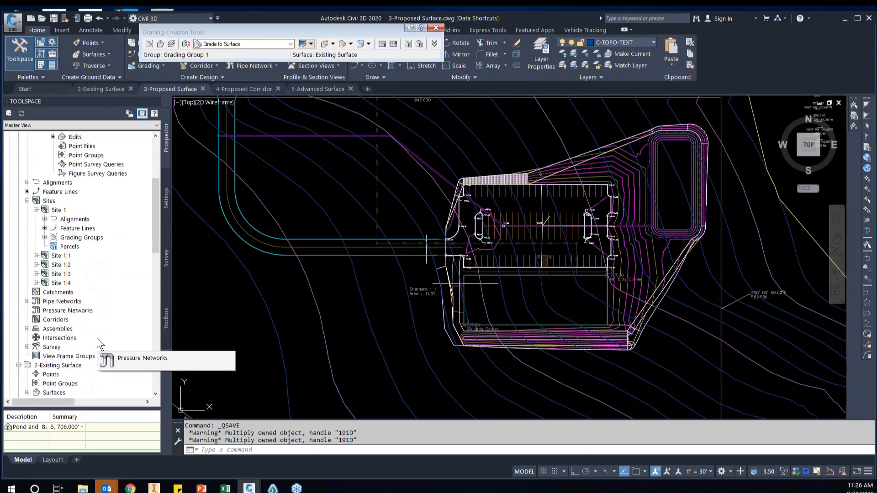
pyautogui.scroll(9, 38, 232)
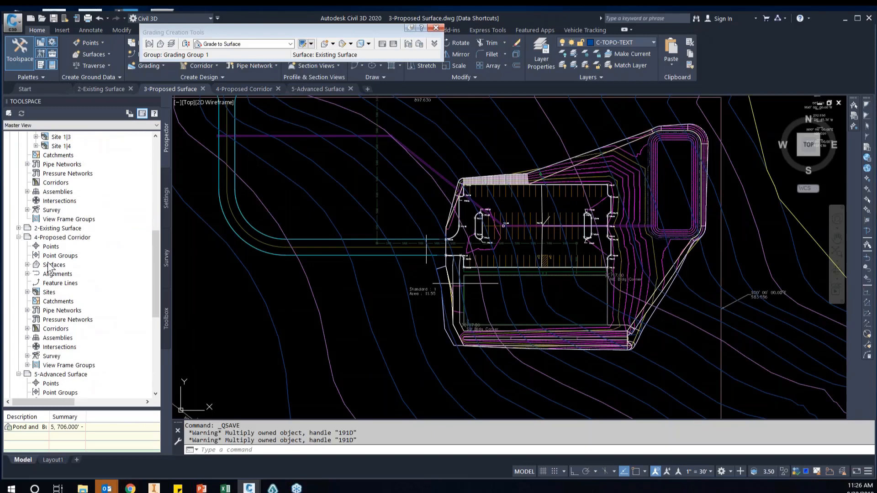
pyautogui.scroll(1, 39, 232)
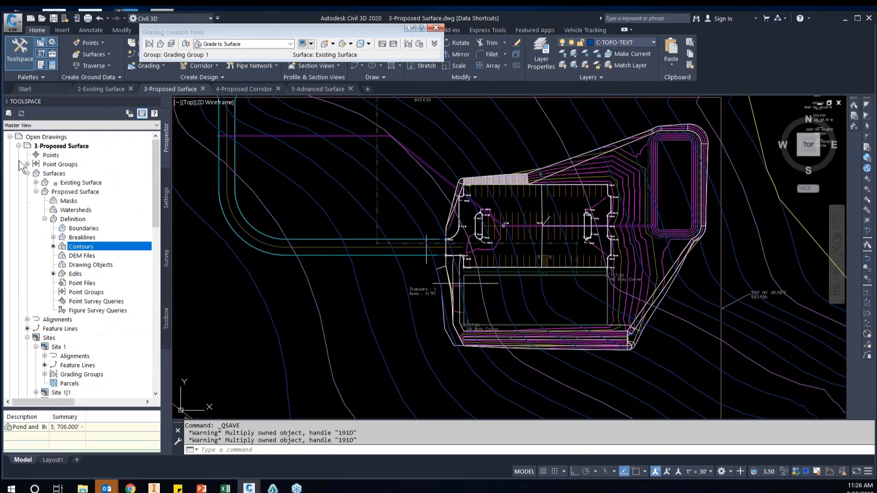
pyautogui.click(18, 146)
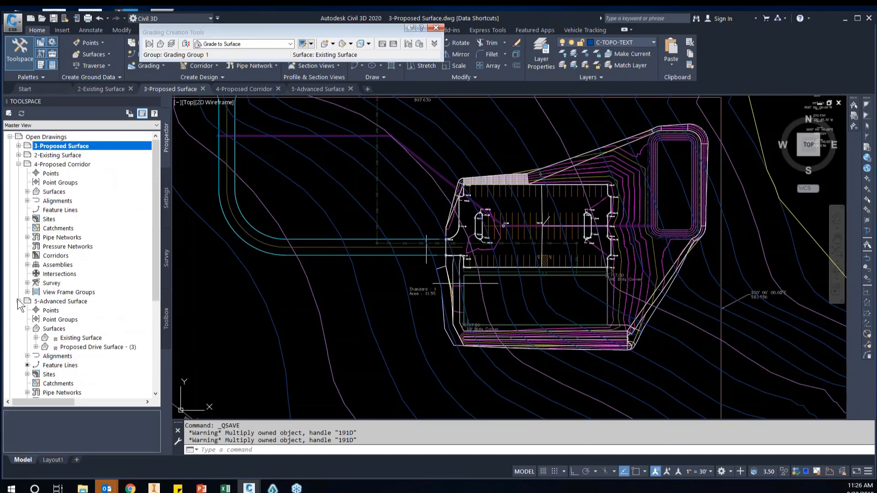
pyautogui.click(18, 302)
pyautogui.click(19, 164)
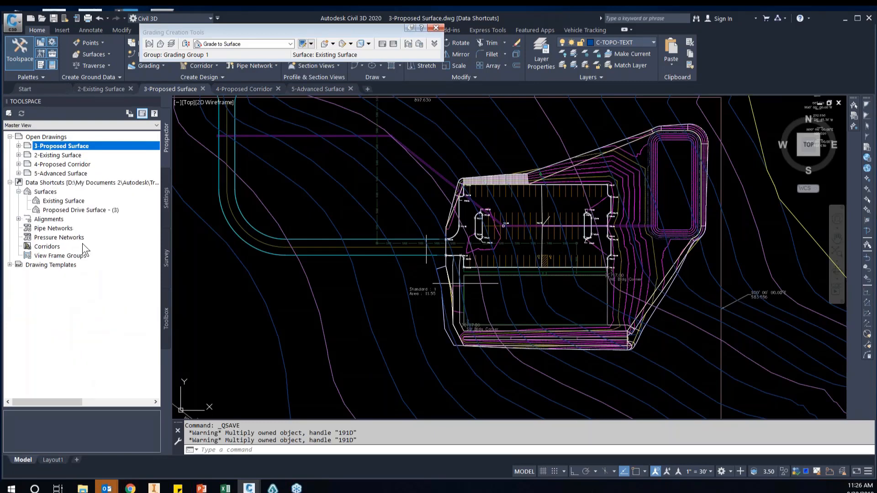
# Associate the Data Shortcuts project in the Scratching the Surface working folder with the current drawing
pyautogui.click(66, 183)
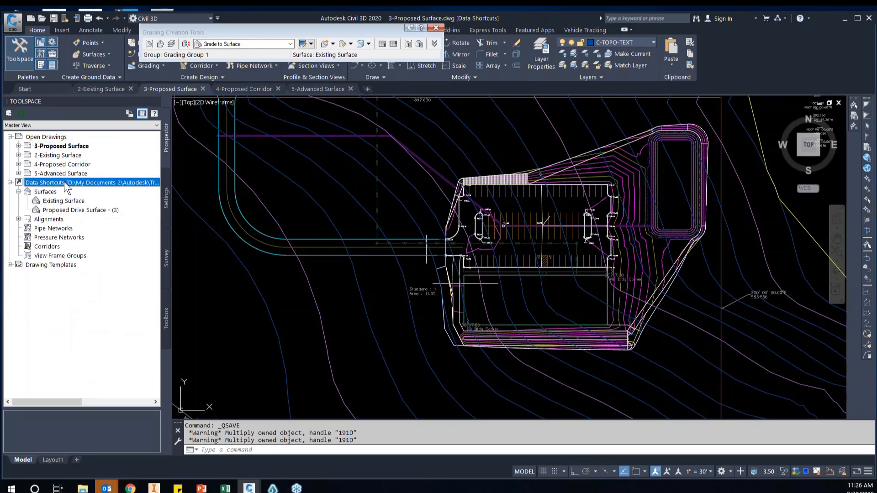
pyautogui.rightClick(64, 182)
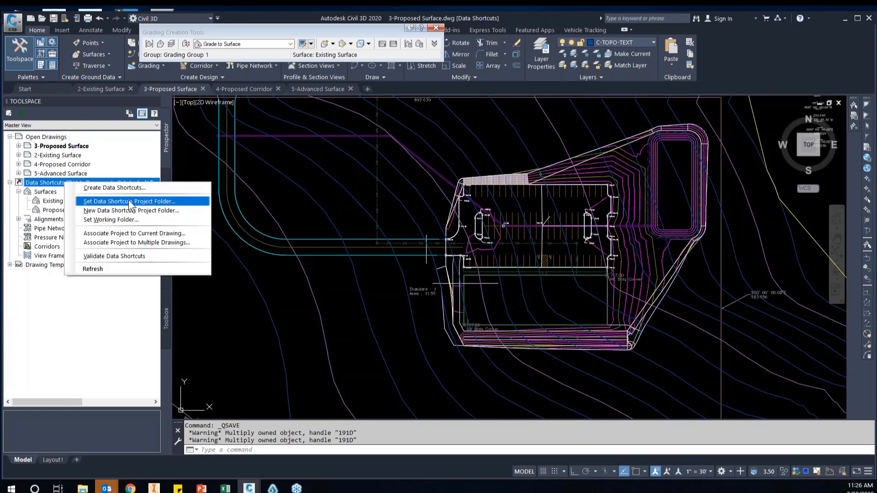
pyautogui.click(161, 234)
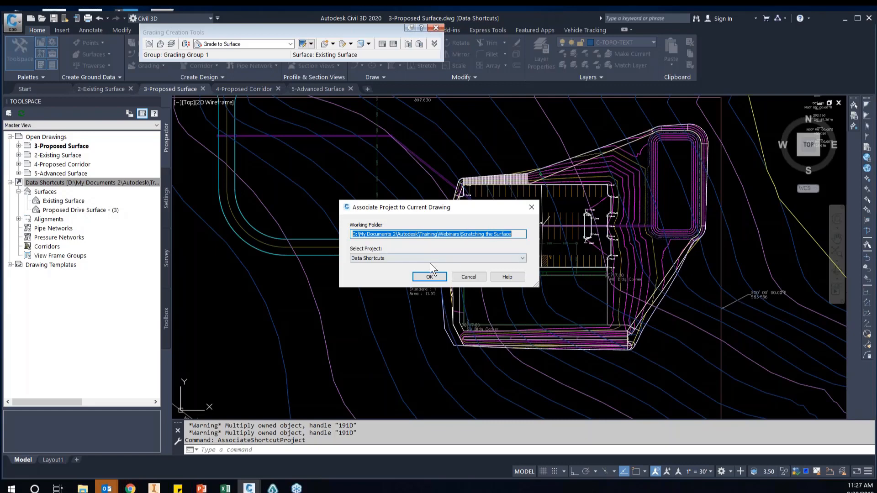
pyautogui.click(429, 276)
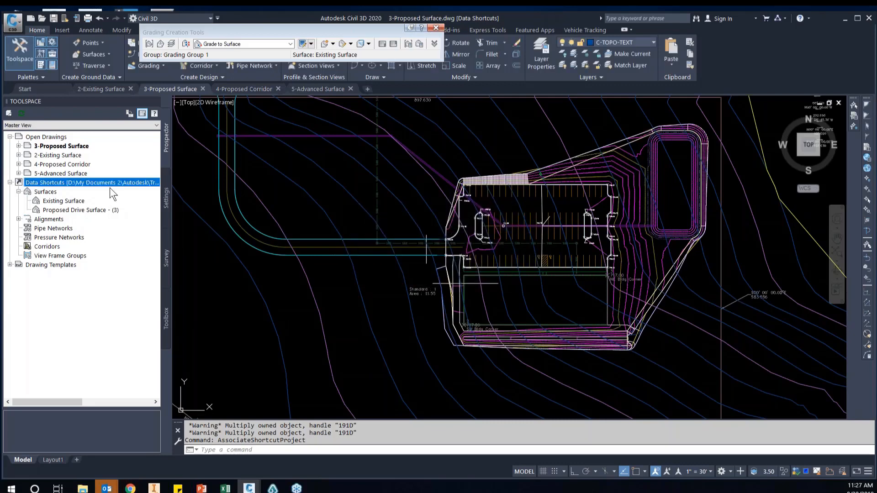
# Create a data shortcut for the Proposed Surface, select the new shortcut, and save the drawing
pyautogui.rightClick(89, 181)
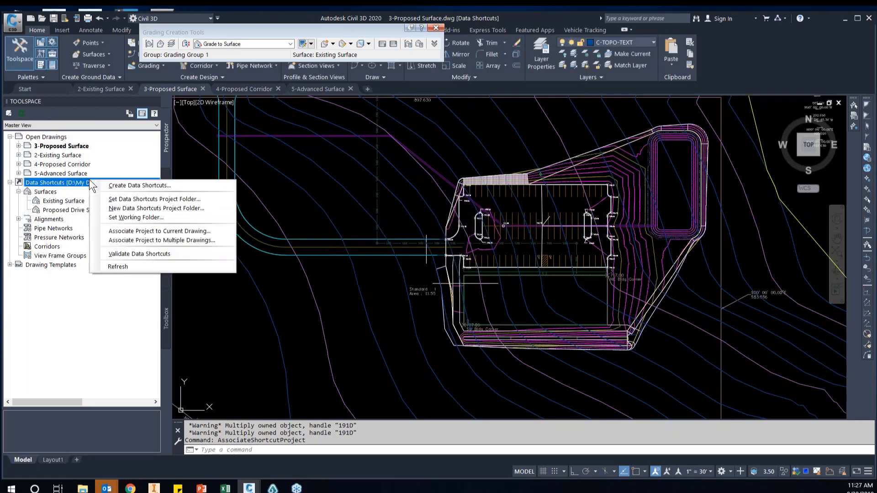
pyautogui.click(127, 185)
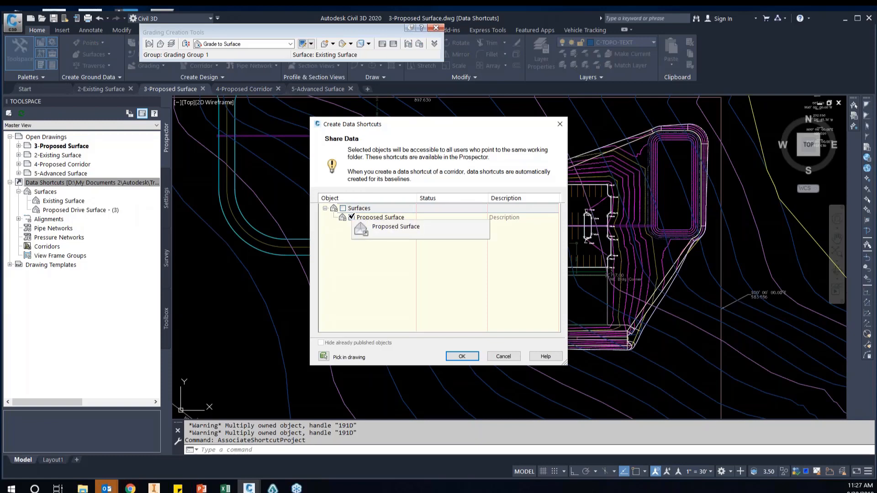
pyautogui.click(352, 217)
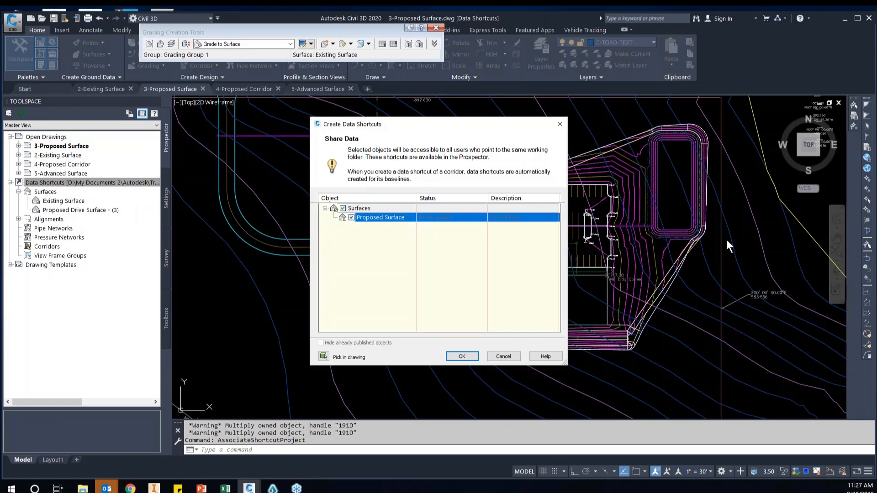
pyautogui.click(461, 356)
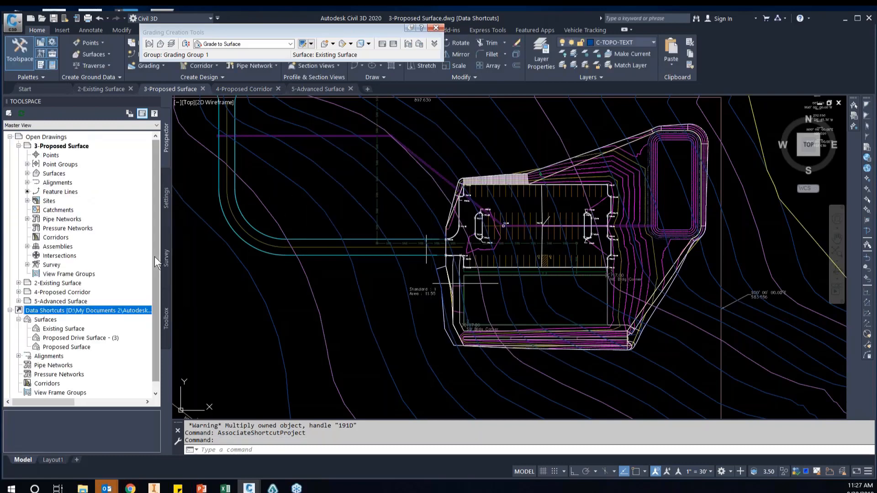
pyautogui.click(82, 350)
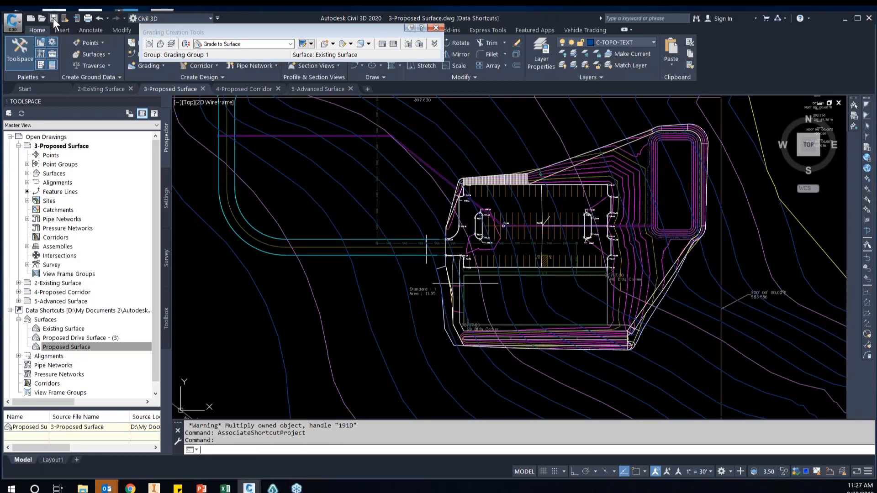
pyautogui.hotkey('ctrl', 's')
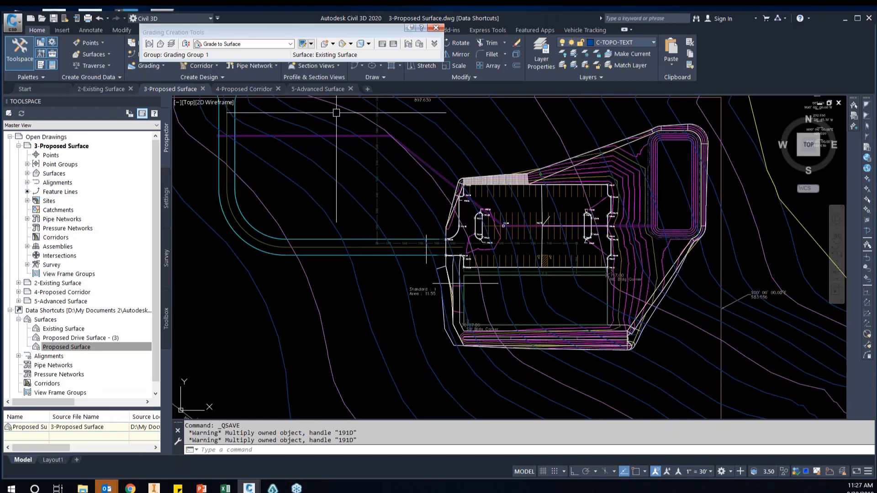
# Examine the drive contours up to the parking lot entrance in the 5-Advanced Surface drawing, and switch to the 4-Proposed Corridor drawing
pyautogui.moveTo(315, 91)
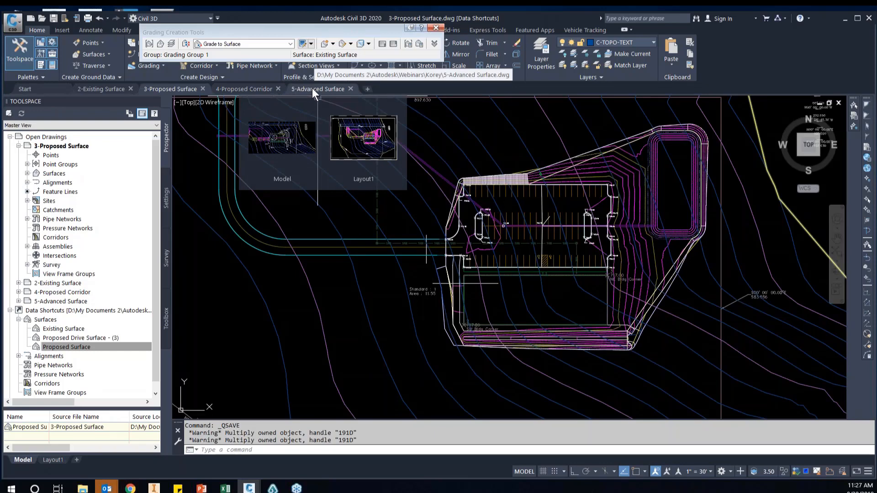
pyautogui.click(312, 89)
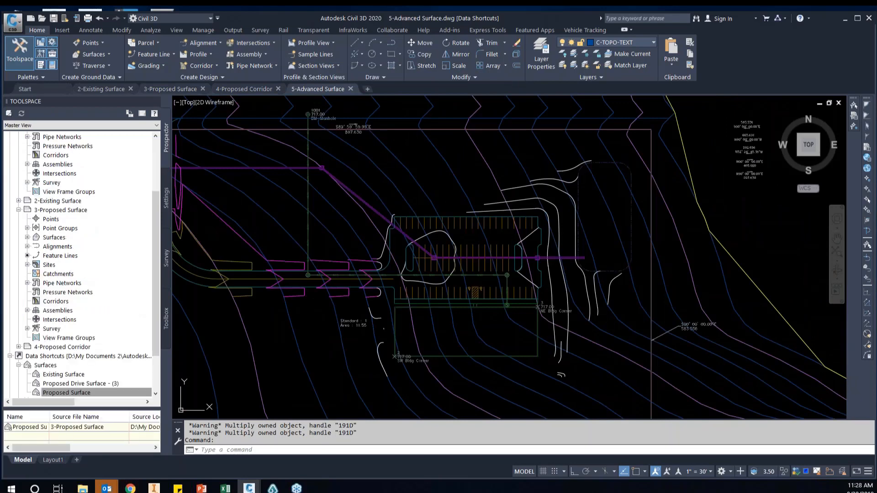
pyautogui.moveTo(275, 259); pyautogui.dragTo(437, 258, button='middle')
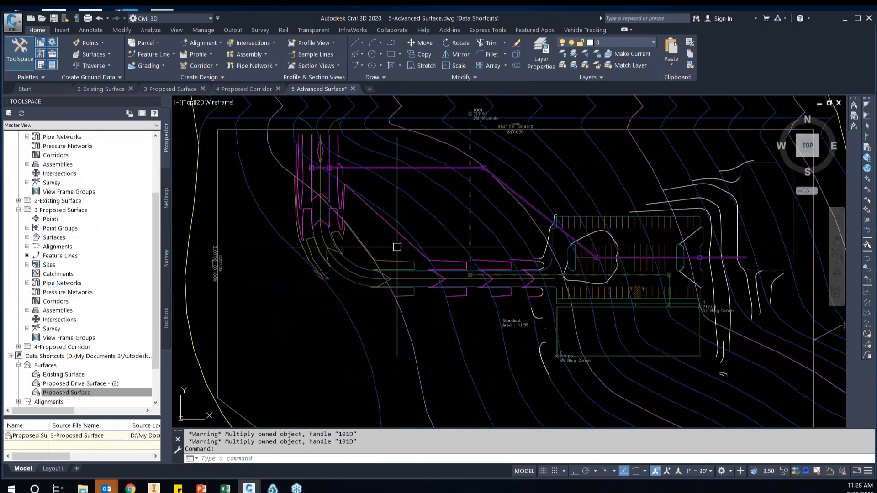
pyautogui.scroll(2, 397, 258)
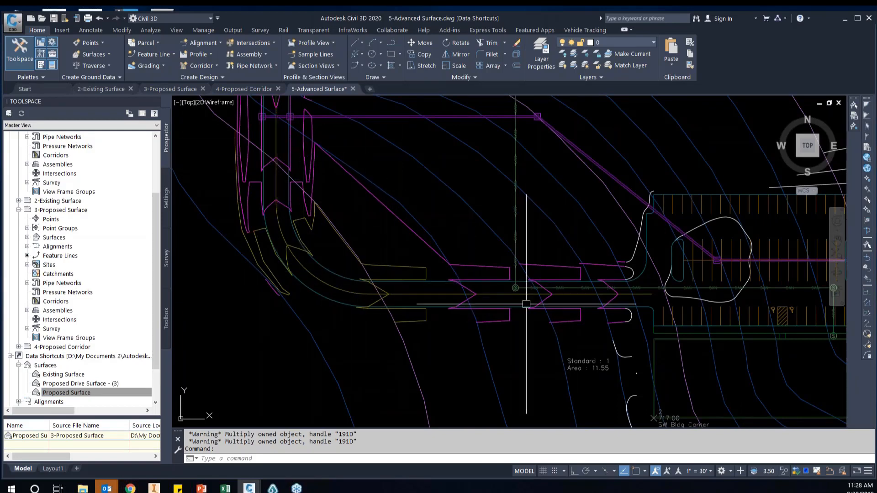
pyautogui.click(233, 89)
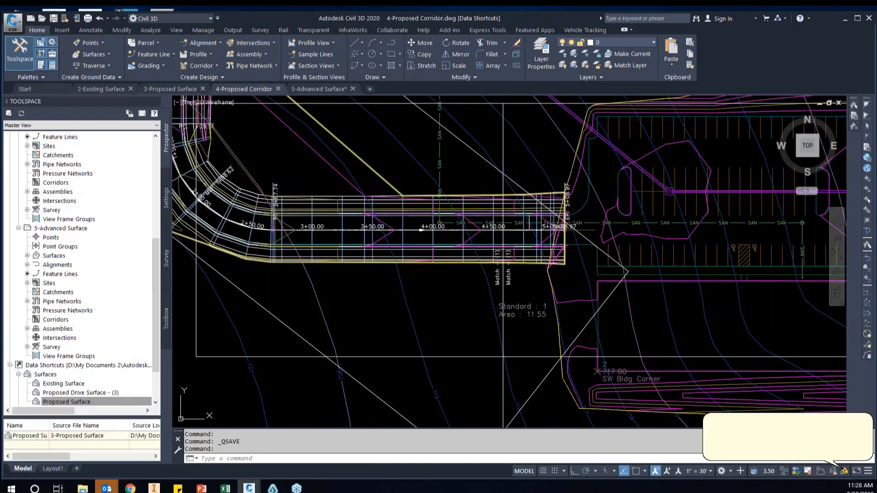
# Examine the grades in the Proposed Drive profile view of the 4-Proposed Corridor drawing
pyautogui.moveTo(433, 246); pyautogui.dragTo(500, 296, button='middle')
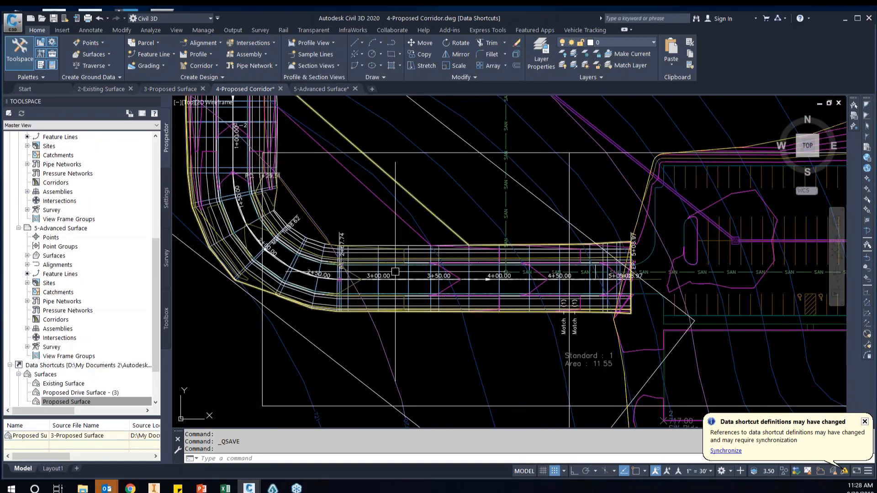
pyautogui.scroll(-6, 571, 270)
pyautogui.scroll(-2, 590, 264)
pyautogui.moveTo(590, 265); pyautogui.dragTo(443, 291, button='middle')
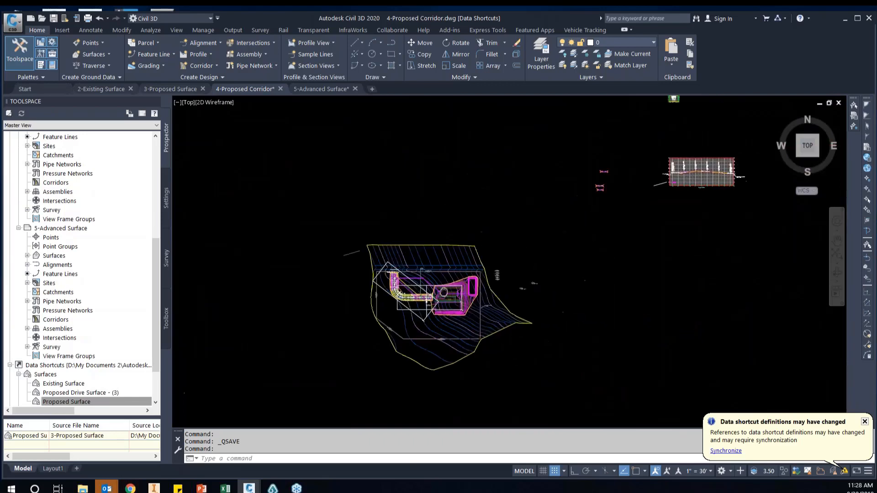
pyautogui.scroll(-4, 457, 291)
pyautogui.scroll(11, 557, 249)
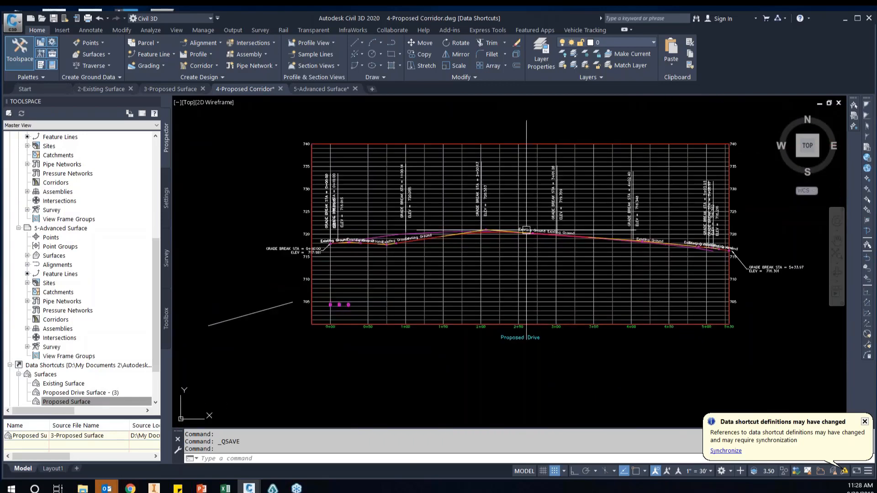
pyautogui.scroll(2, 557, 250)
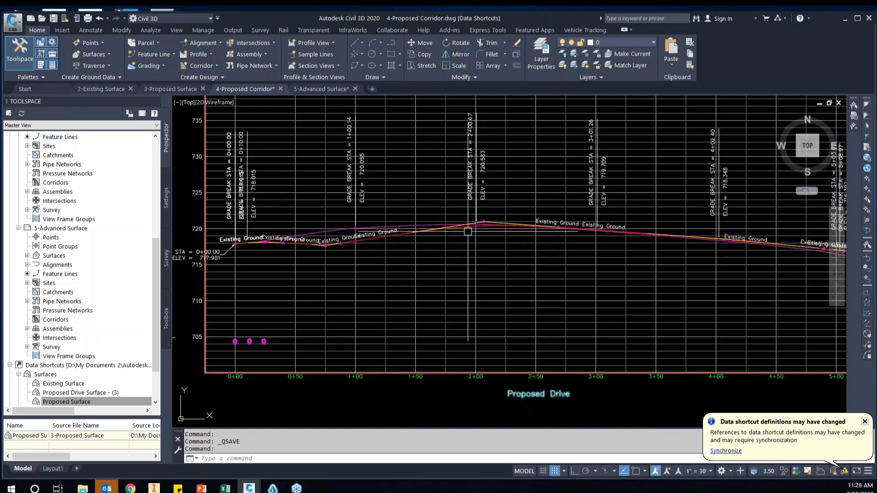
# Inspect the drive corridor in plan by selecting its Proposed Drive Surface and the matching data shortcut
pyautogui.scroll(-6, 434, 240)
pyautogui.scroll(-2, 574, 258)
pyautogui.moveTo(352, 317); pyautogui.dragTo(514, 220, button='middle')
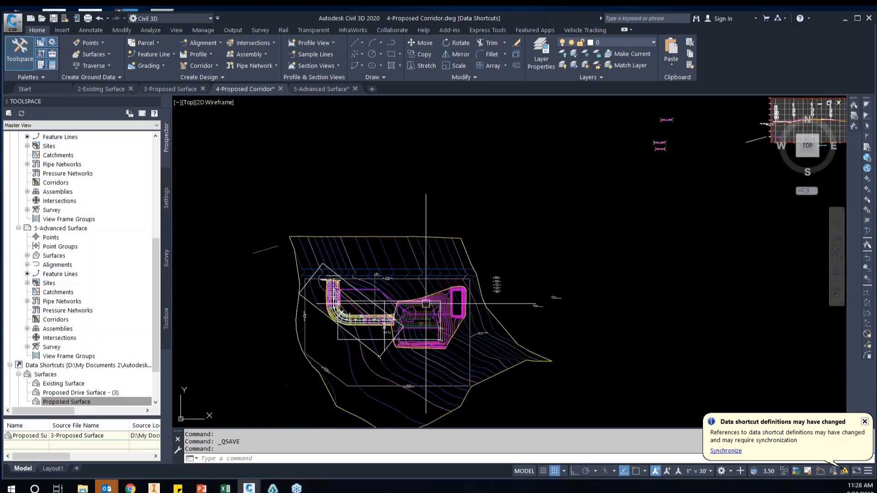
pyautogui.scroll(3, 514, 221)
pyautogui.moveTo(360, 318); pyautogui.dragTo(474, 320, button='middle')
pyautogui.scroll(2, 408, 296)
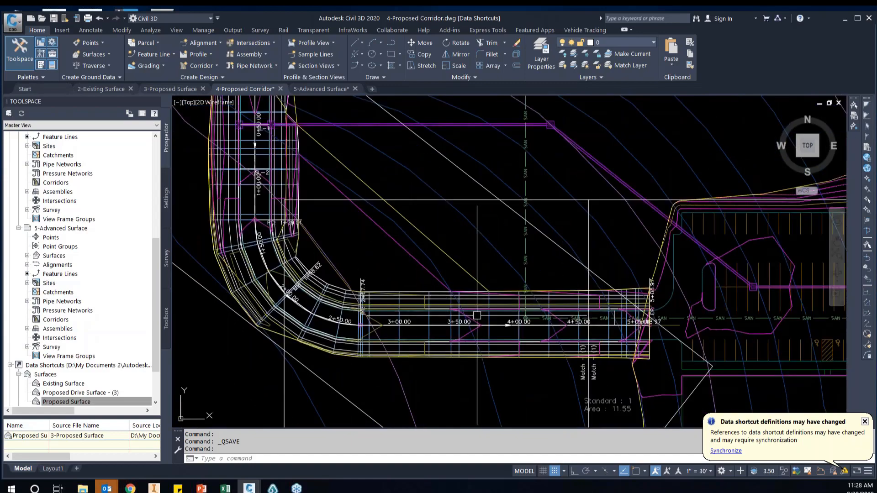
pyautogui.scroll(2, 473, 319)
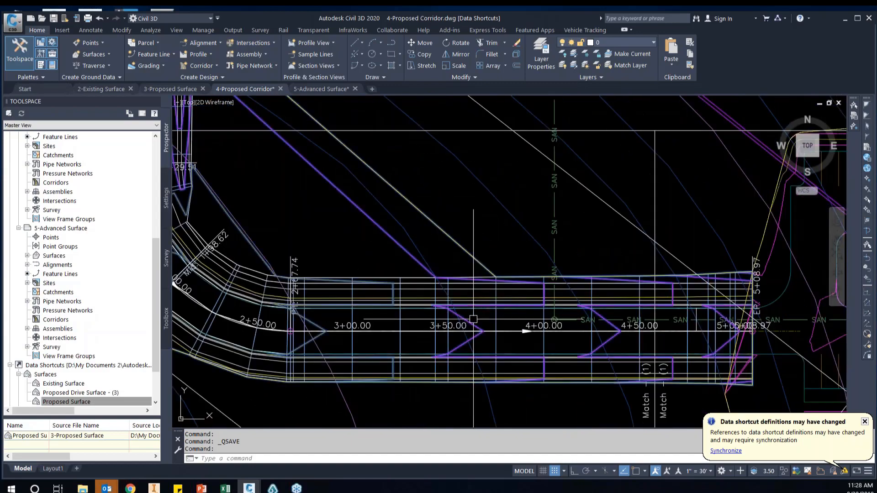
pyautogui.click(297, 286)
pyautogui.scroll(-3, 450, 364)
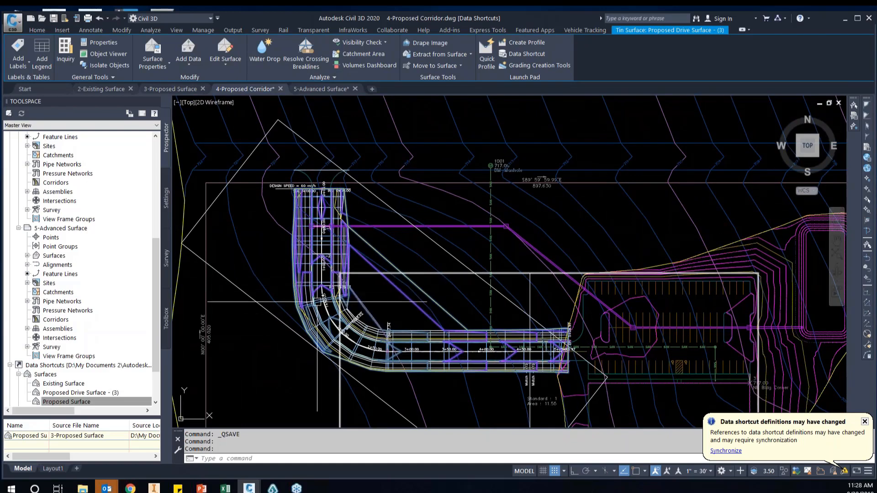
pyautogui.click(122, 404)
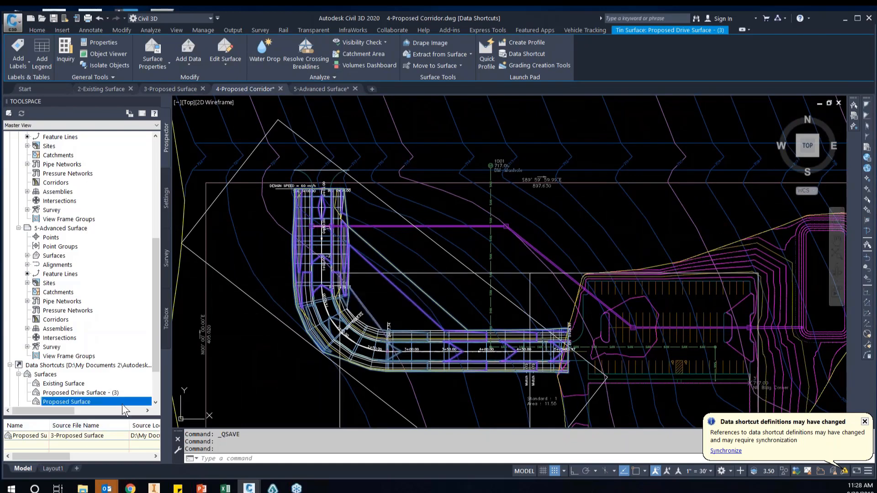
pyautogui.click(89, 393)
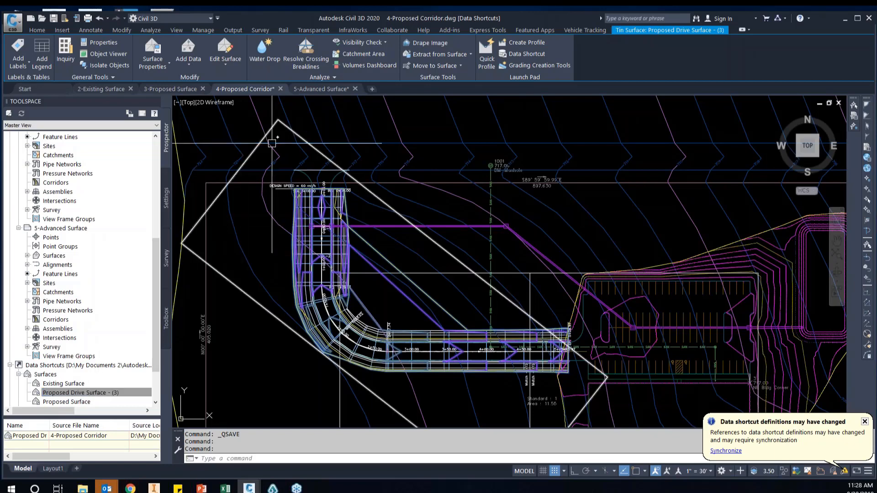
# Switch to the 5-Advanced Surface drawing and bring the parking lot area into view
pyautogui.moveTo(322, 90)
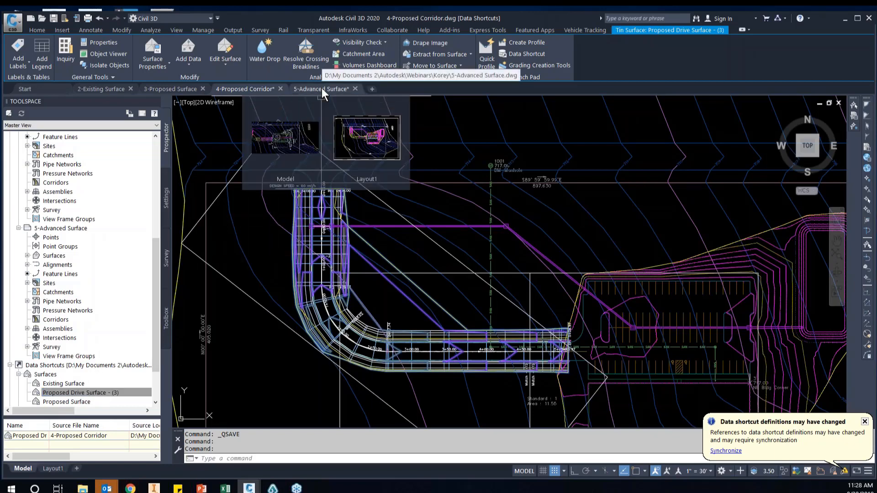
pyautogui.click(322, 88)
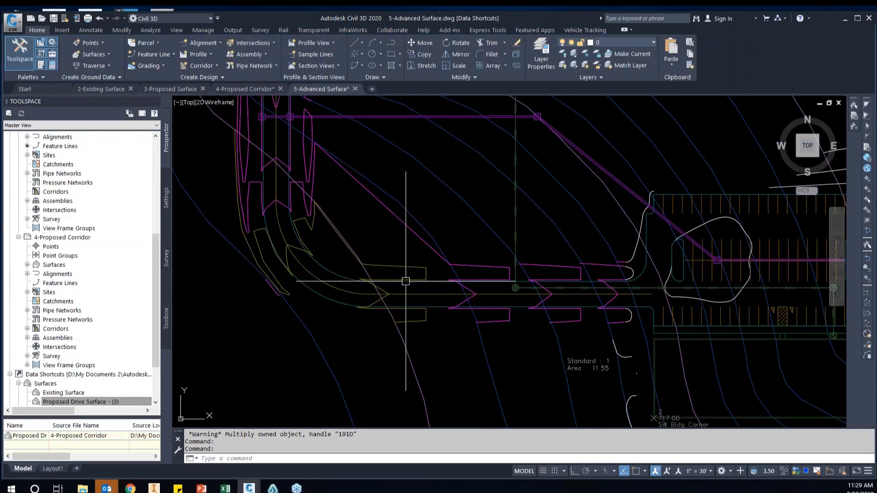
pyautogui.scroll(-2, 393, 276)
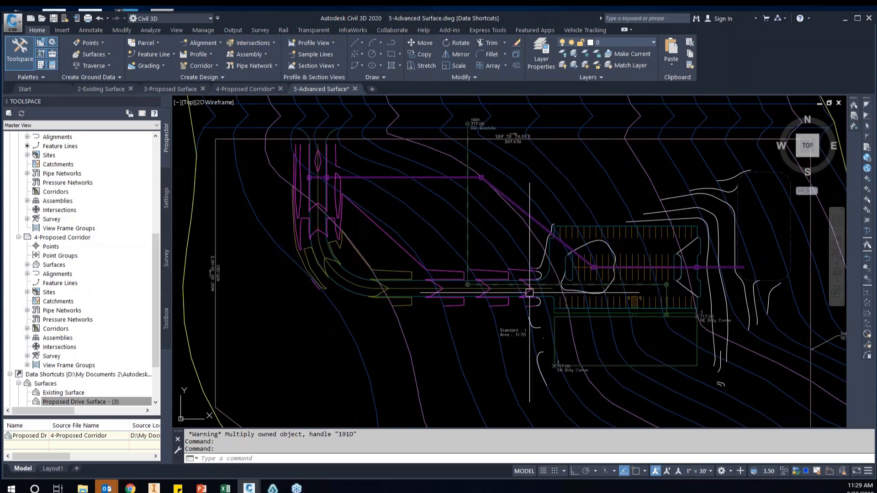
pyautogui.moveTo(712, 288); pyautogui.dragTo(567, 288, button='middle')
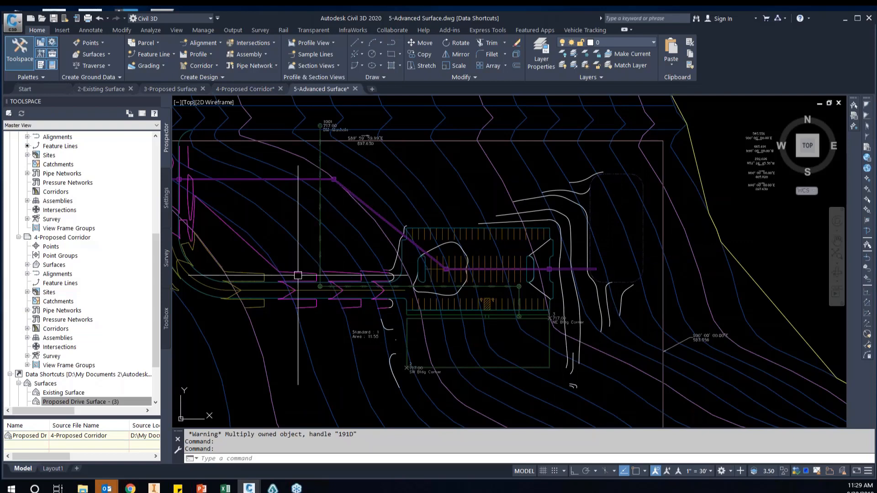
# Create a reference to the Proposed Surface data shortcut with the Proposed Surface style, and inspect the parking lot contours
pyautogui.scroll(-1, 96, 388)
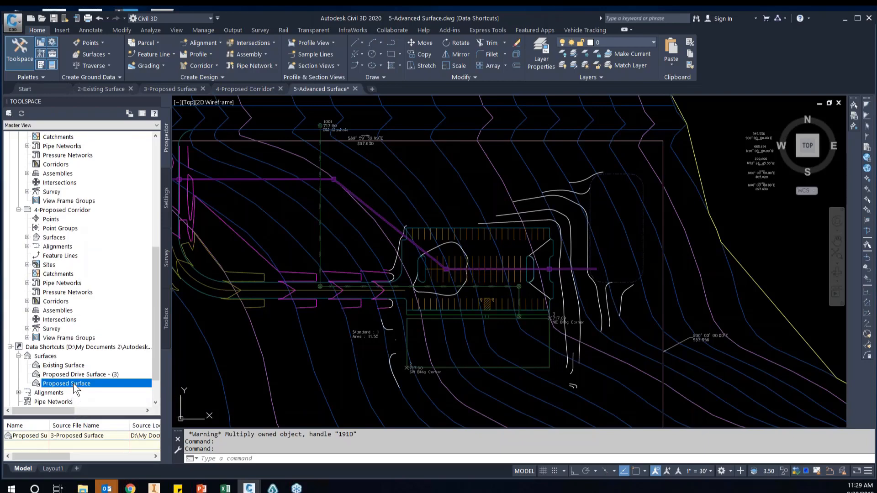
pyautogui.rightClick(74, 388)
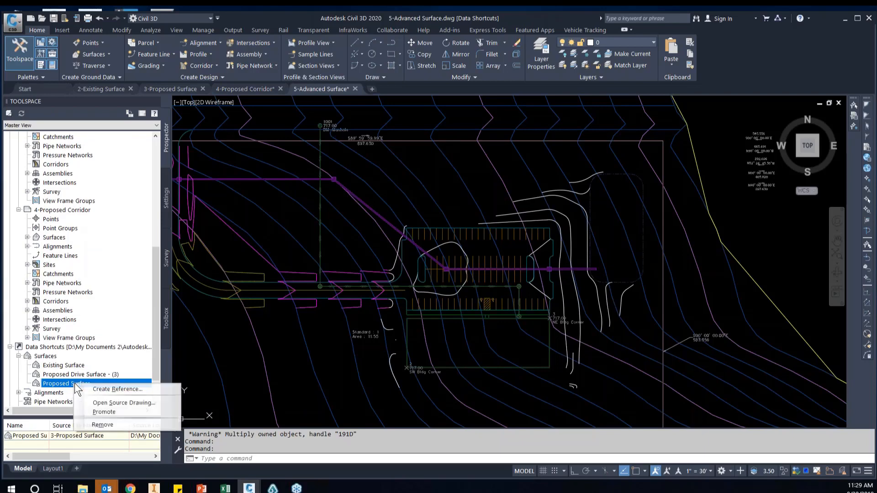
pyautogui.click(122, 389)
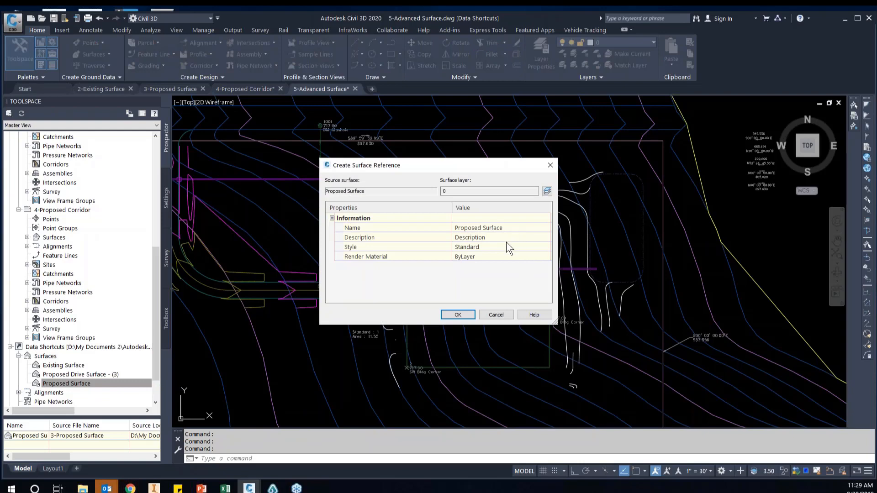
pyautogui.click(495, 247)
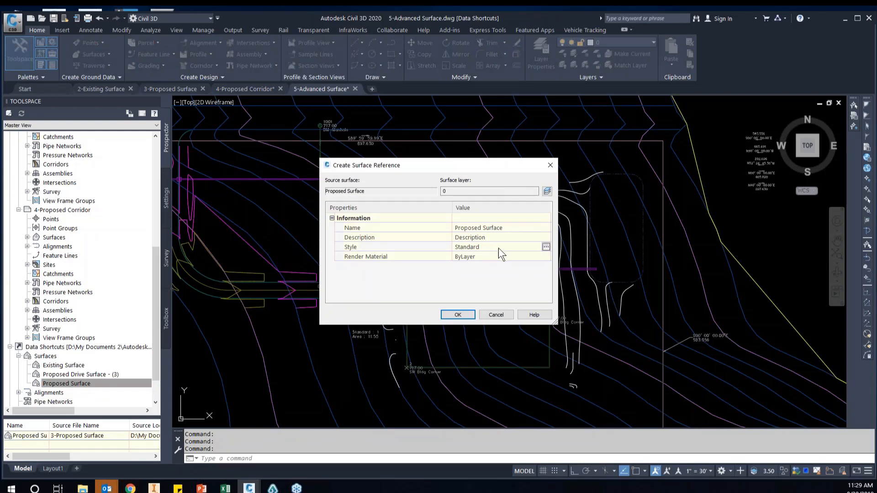
pyautogui.click(545, 247)
pyautogui.click(456, 241)
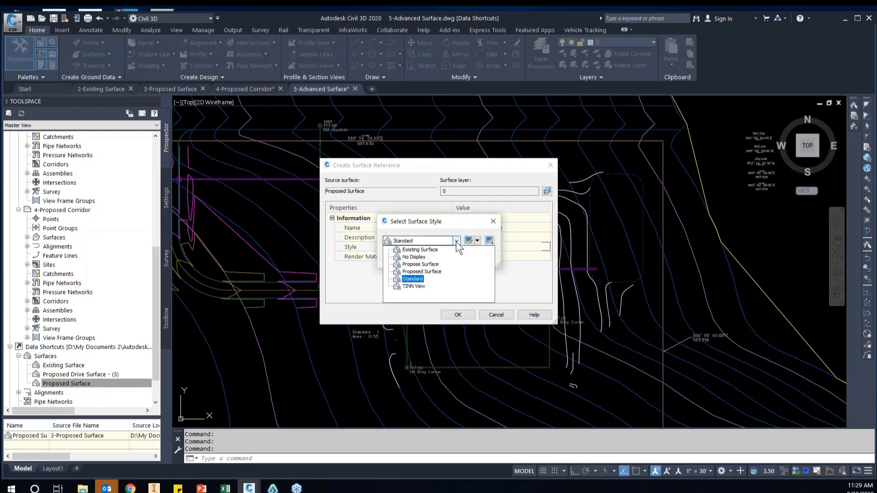
pyautogui.click(434, 272)
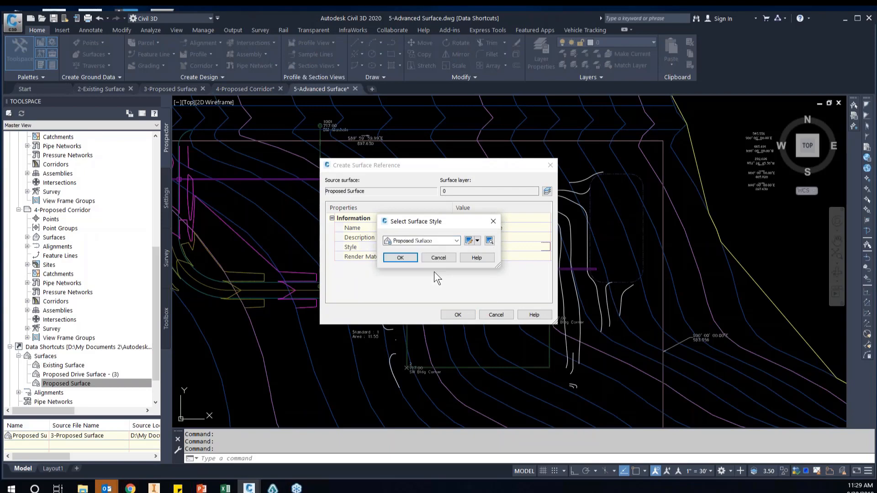
pyautogui.click(407, 258)
pyautogui.click(457, 314)
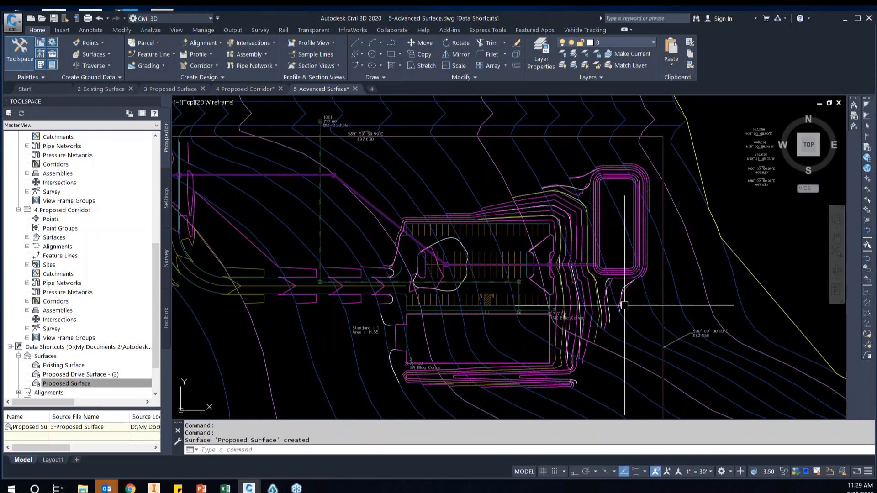
pyautogui.scroll(2, 562, 317)
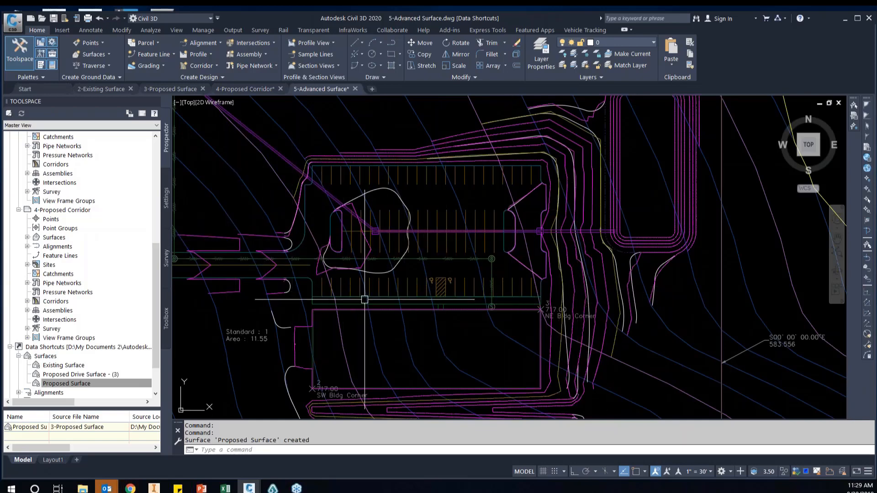
pyautogui.scroll(-2, 686, 294)
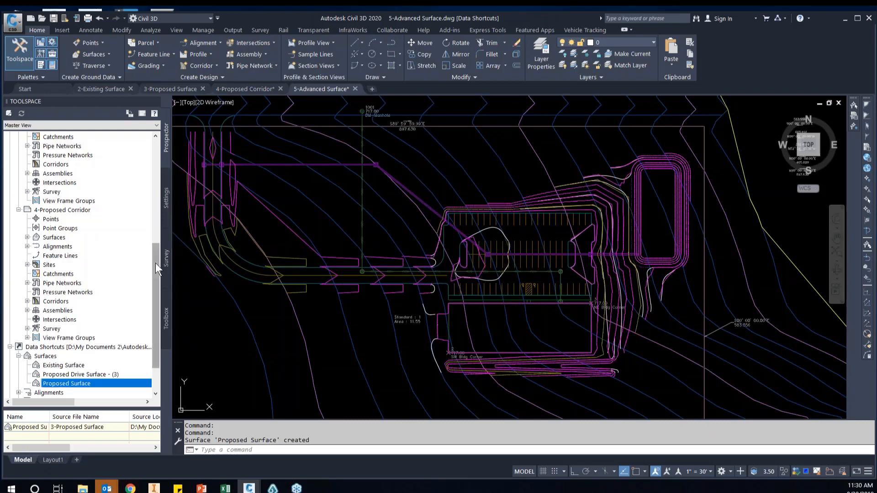
# Create a TIN surface named Overall Surface in the 5-Advanced Surface drawing, using the Proposed Surface style
pyautogui.moveTo(155, 260); pyautogui.dragTo(159, 155)
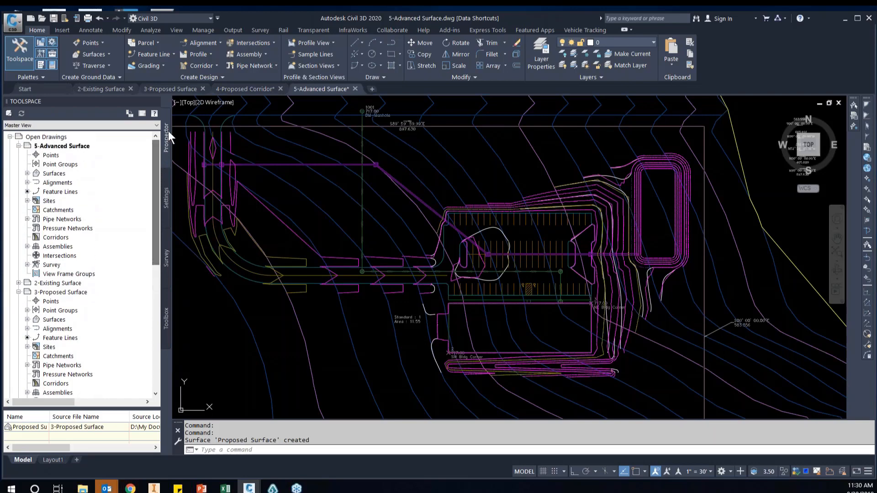
pyautogui.click(27, 173)
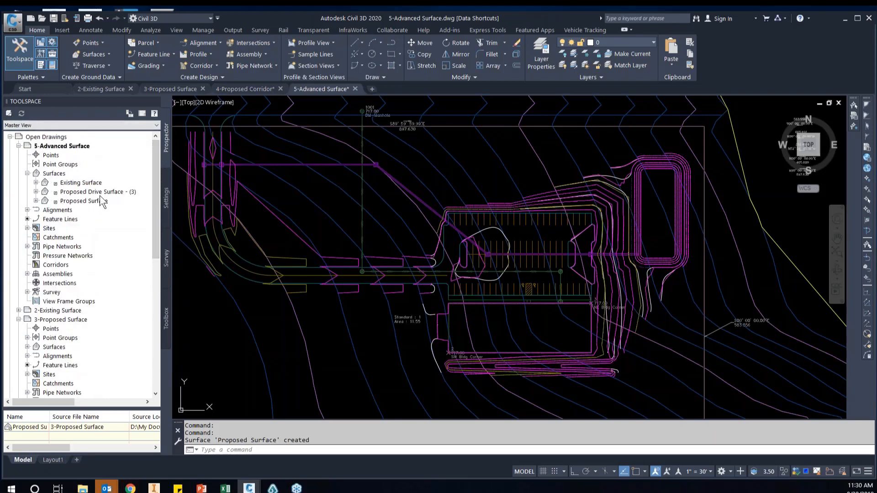
pyautogui.rightClick(53, 174)
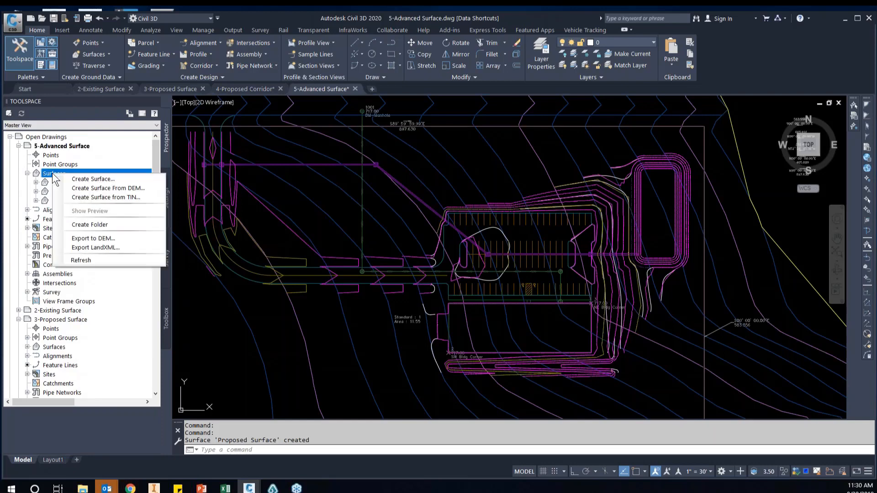
pyautogui.click(78, 174)
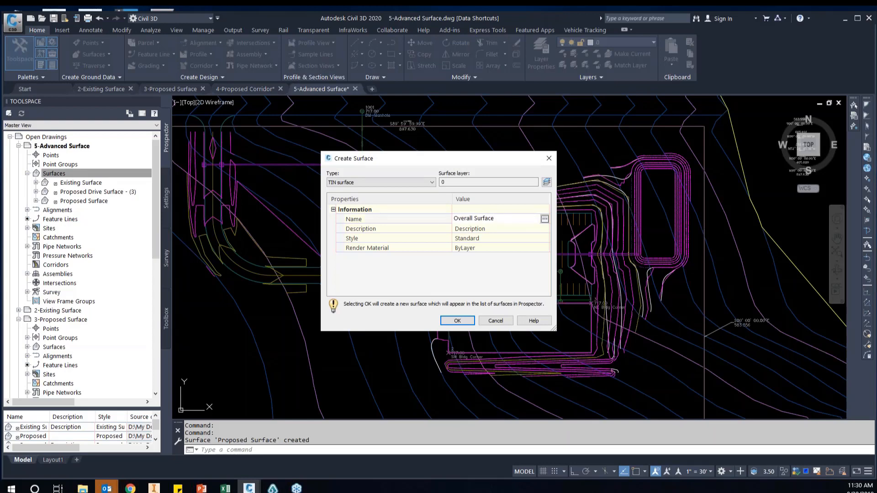
pyautogui.click(535, 237)
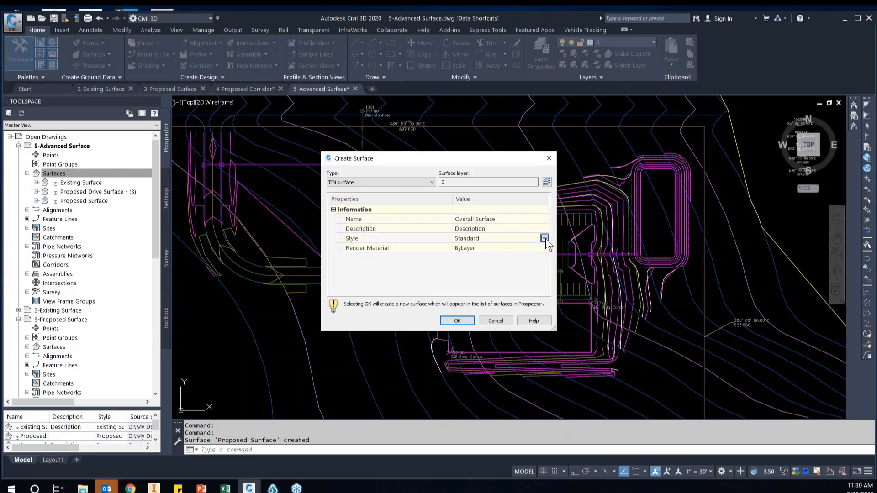
pyautogui.click(544, 238)
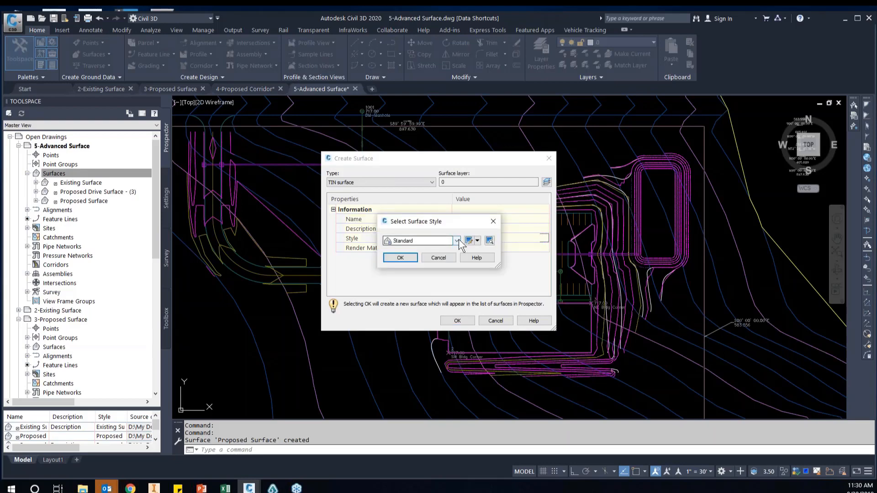
pyautogui.click(456, 240)
pyautogui.click(434, 272)
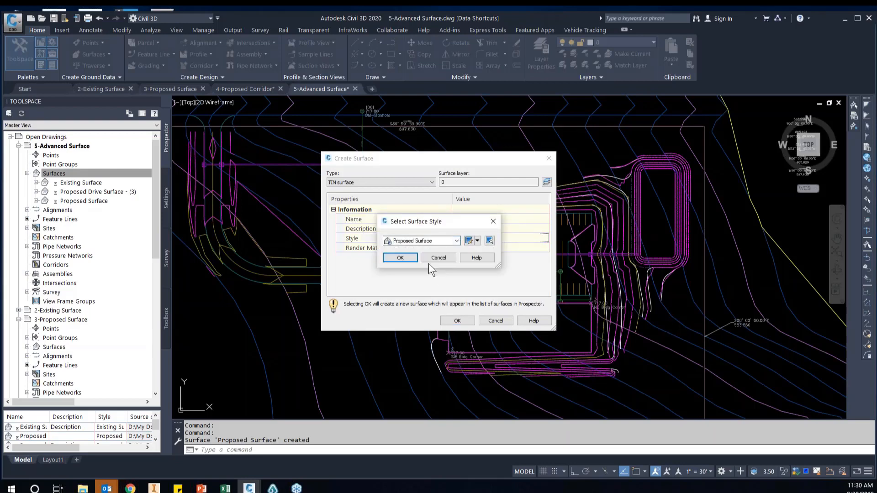
pyautogui.click(400, 258)
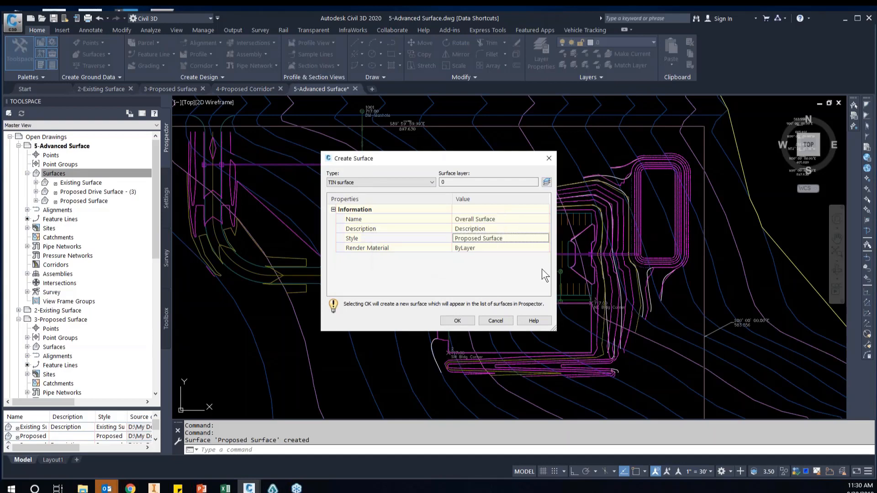
pyautogui.click(465, 319)
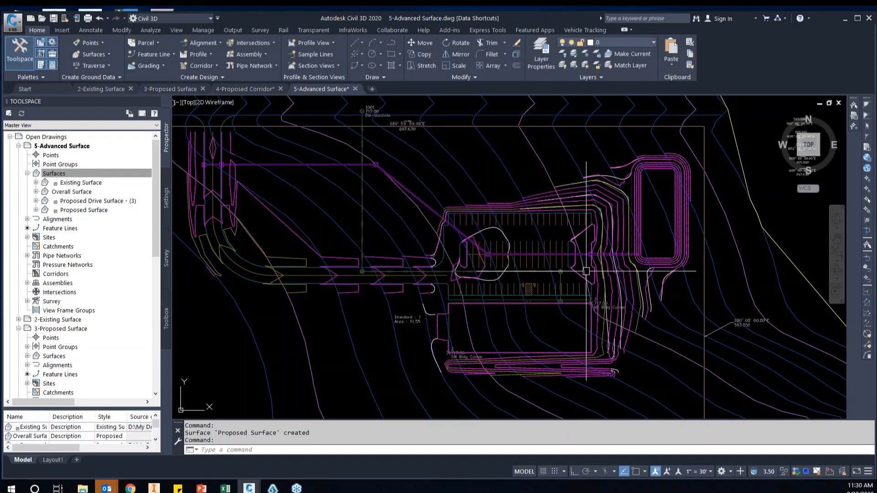
# Examine the extents of the Proposed Drive Surface reference and the contours across the parking lot
pyautogui.scroll(4, 411, 268)
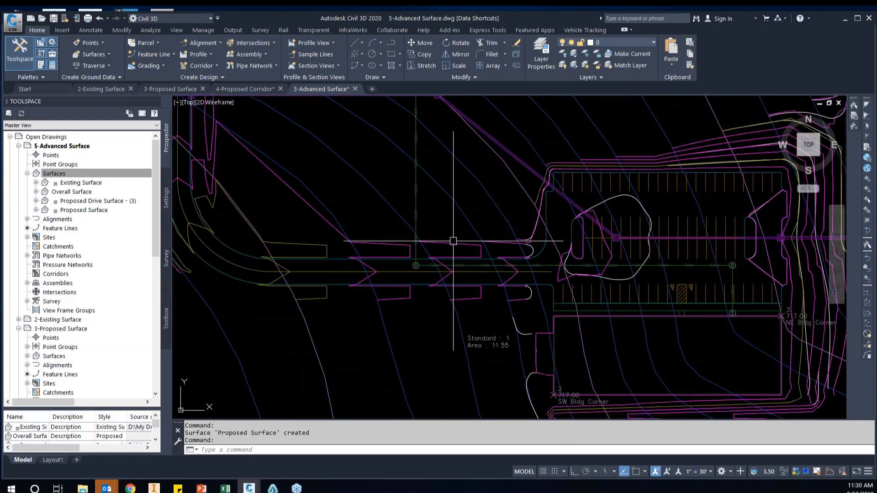
pyautogui.click(534, 276)
pyautogui.scroll(-2, 530, 274)
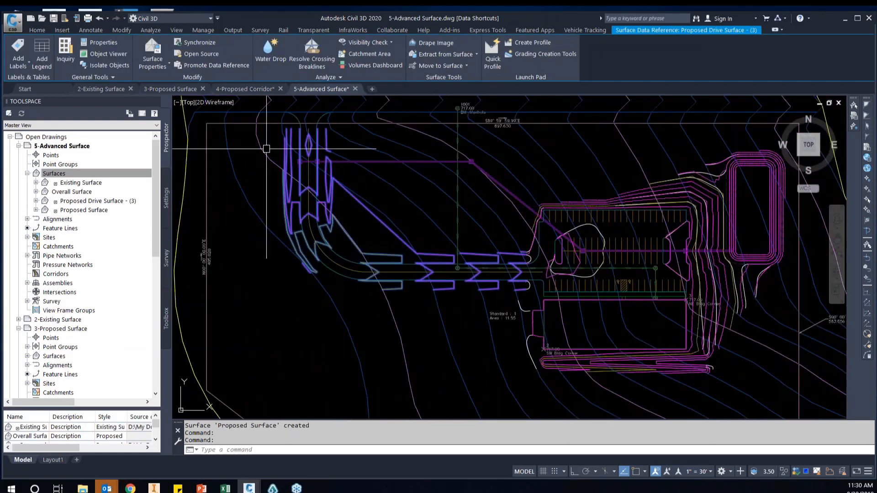
pyautogui.scroll(2, 726, 262)
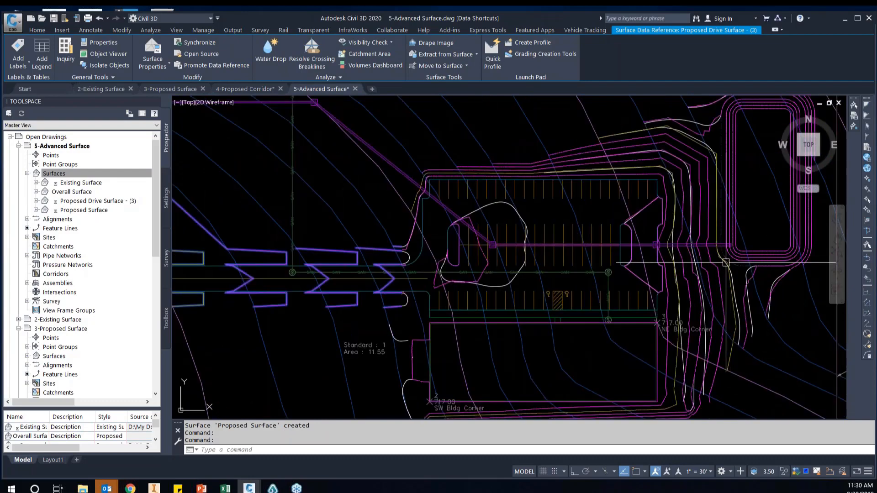
pyautogui.press('Escape')
pyautogui.scroll(4, 622, 225)
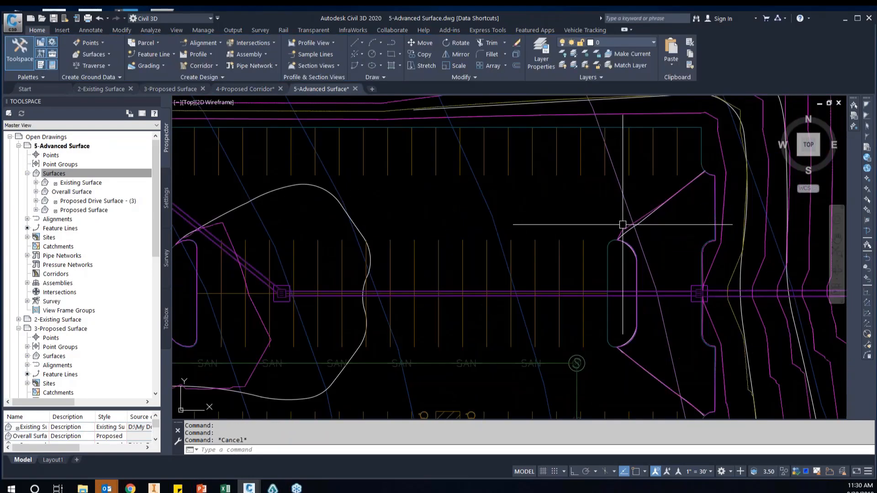
# Select the Proposed Surface reference and view its extents within the whole site
pyautogui.click(582, 254)
pyautogui.scroll(-5, 531, 253)
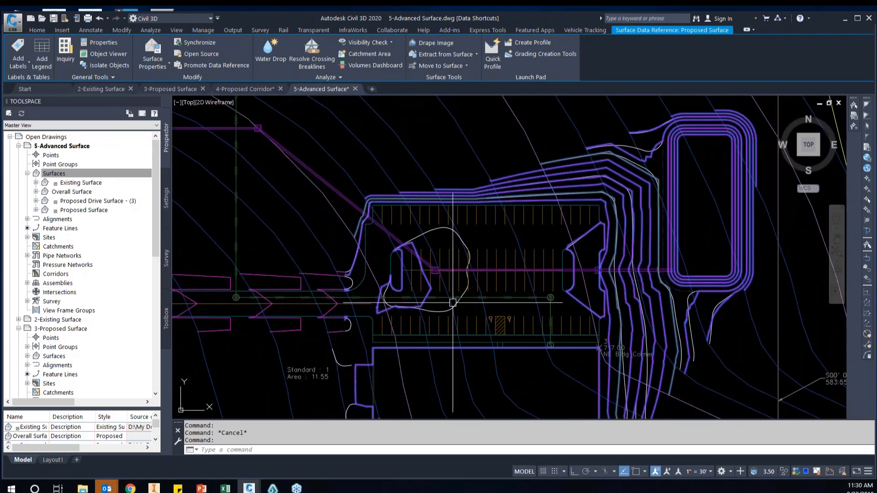
pyautogui.scroll(-3, 653, 283)
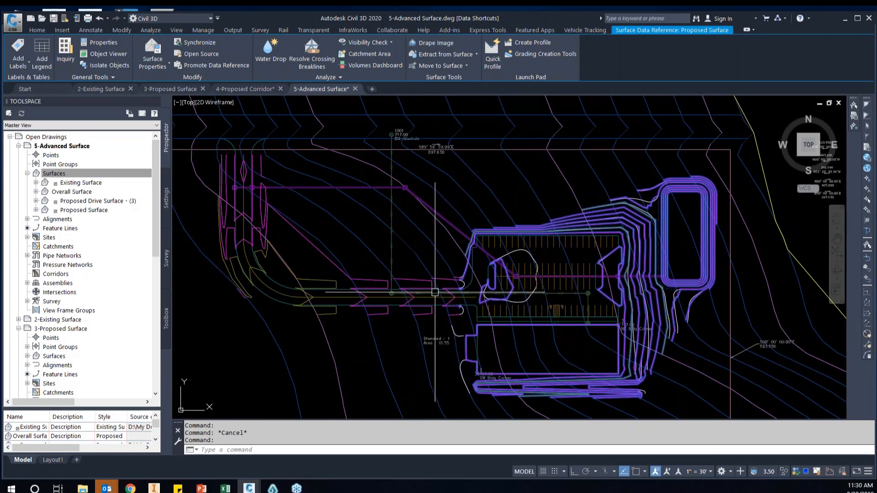
# Expand the Overall Surface of the 5-Advanced Surface drawing down to its definition items
pyautogui.click(64, 193)
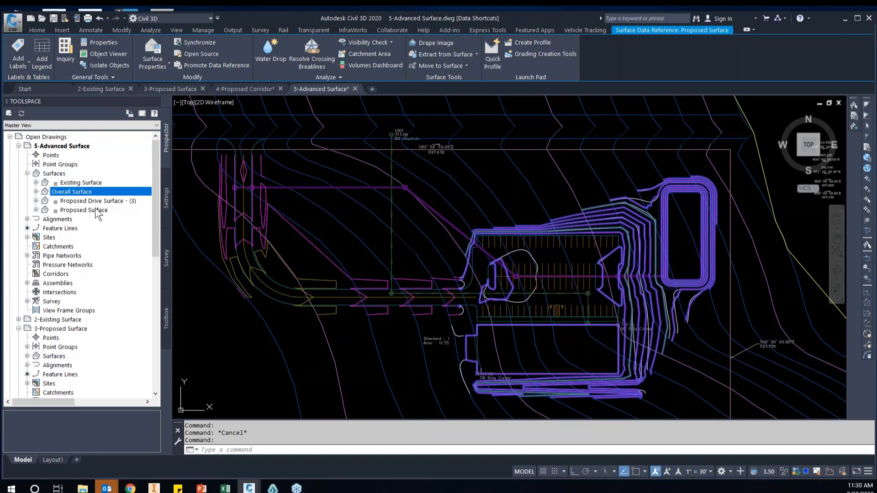
pyautogui.click(36, 192)
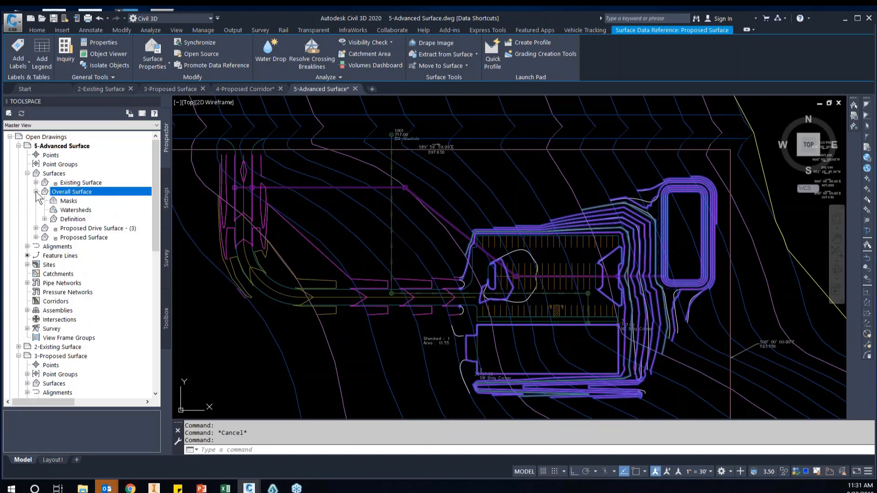
pyautogui.click(45, 219)
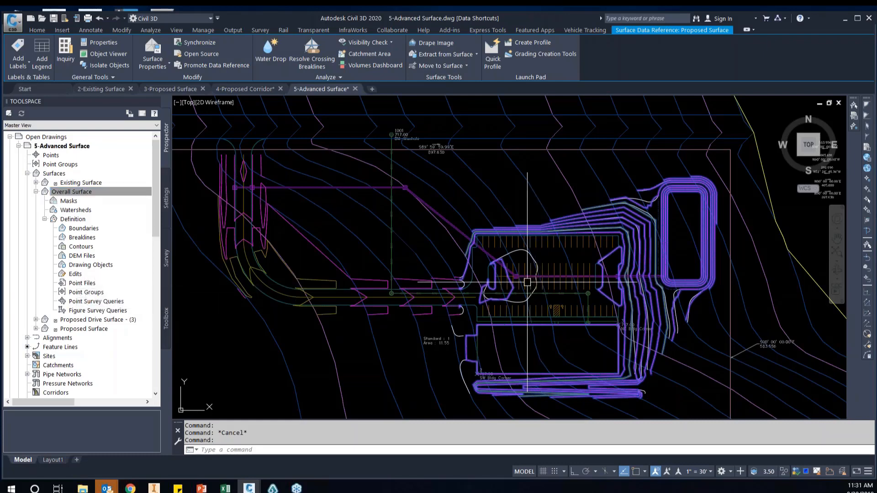
# Examine where the Proposed Surface meets the drive at the parking lot entrance and how it sits within the site
pyautogui.scroll(2, 527, 283)
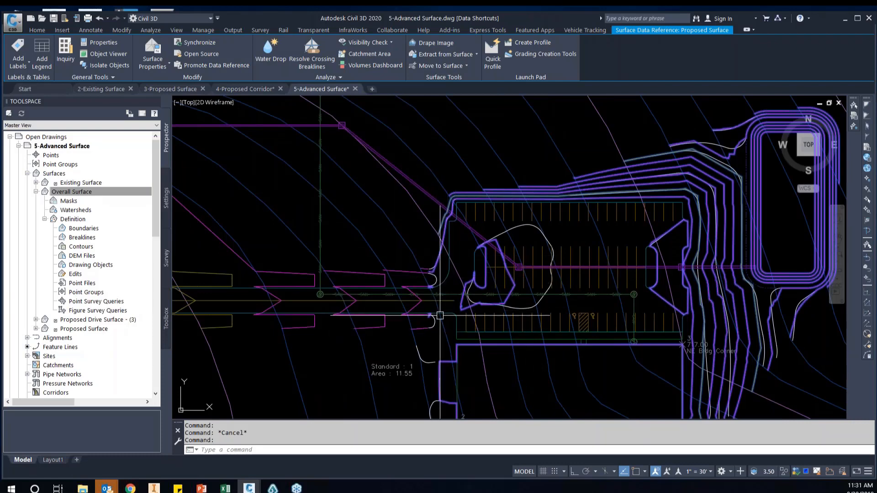
pyautogui.scroll(-2, 467, 308)
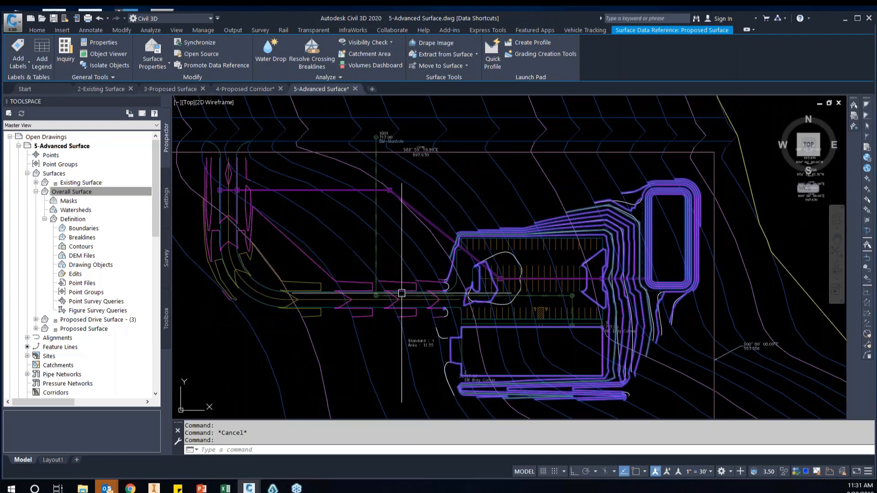
pyautogui.scroll(3, 451, 294)
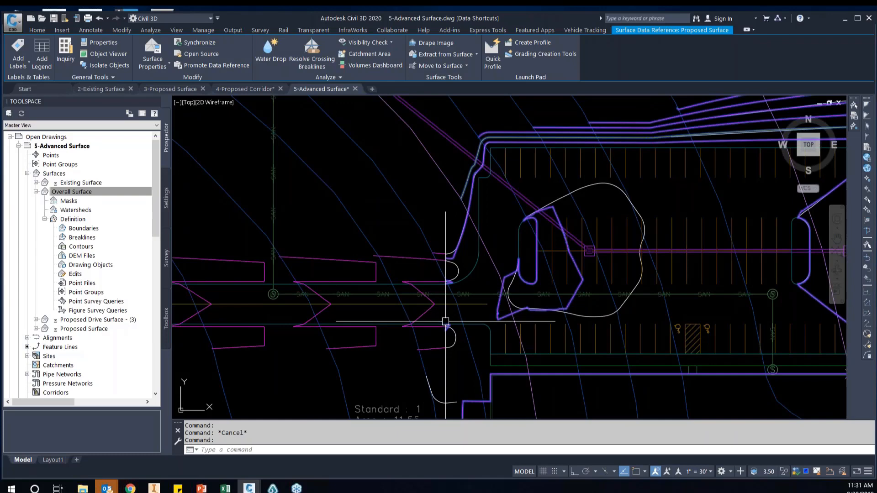
pyautogui.scroll(2, 445, 322)
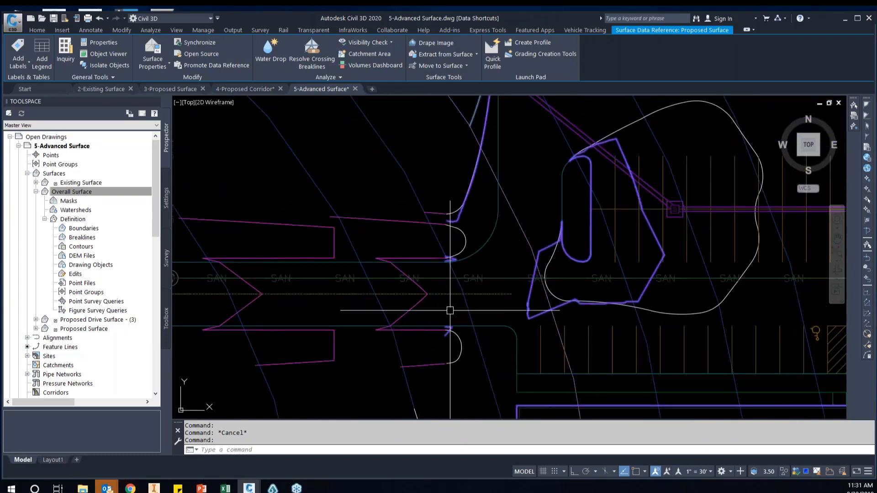
pyautogui.scroll(-4, 454, 306)
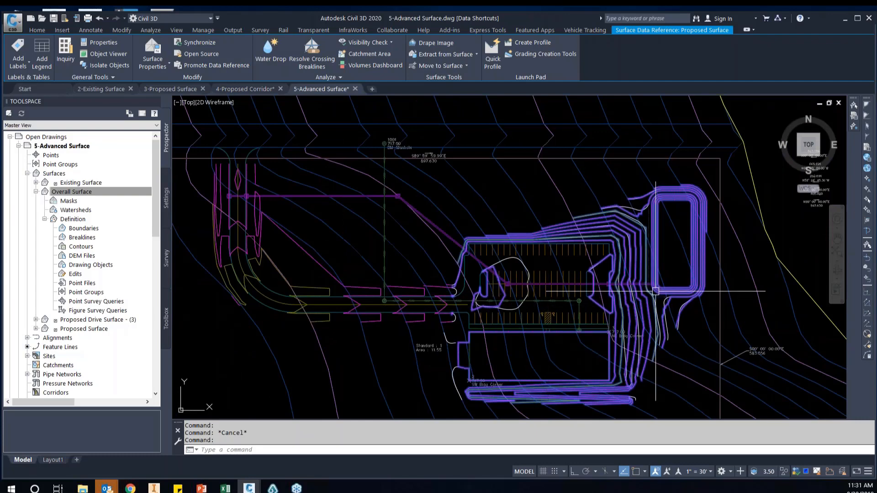
pyautogui.moveTo(617, 289); pyautogui.dragTo(526, 293, button='middle')
pyautogui.scroll(-4, 567, 306)
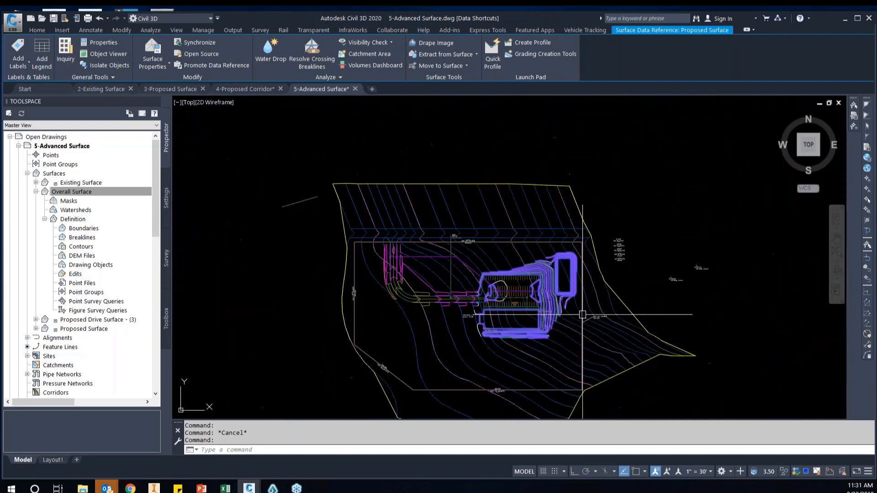
# Compare the extents of the Existing Surface and Proposed Surface references by selecting each in turn
pyautogui.press('Escape')
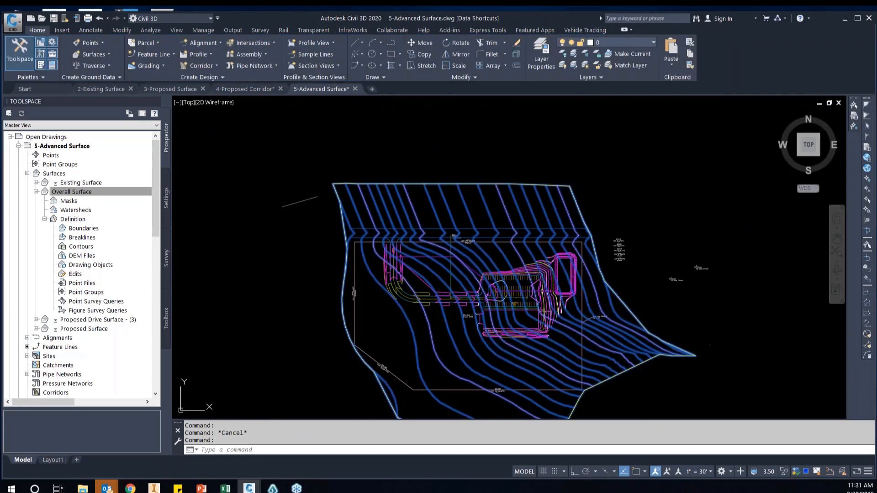
pyautogui.scroll(3, 582, 294)
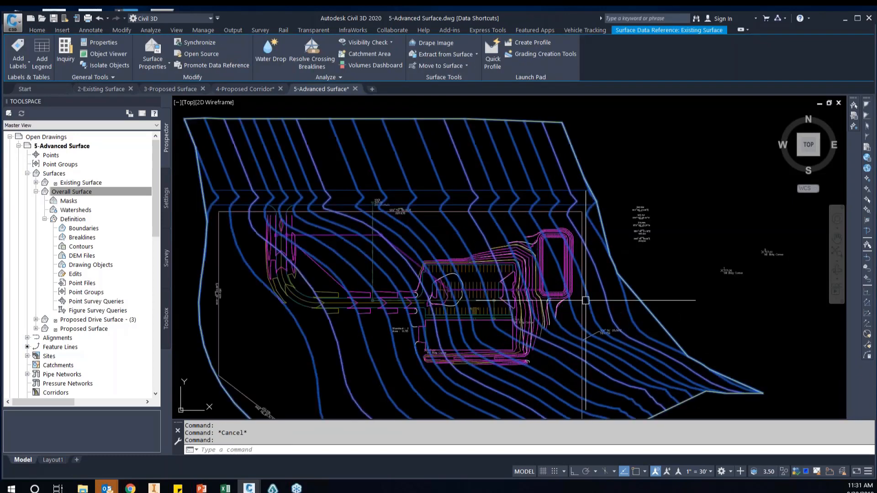
pyautogui.press('Escape')
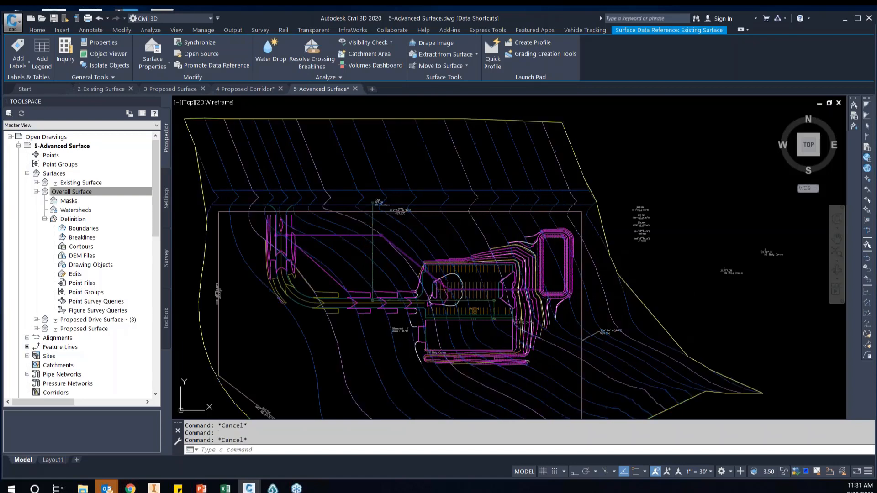
pyautogui.click(528, 262)
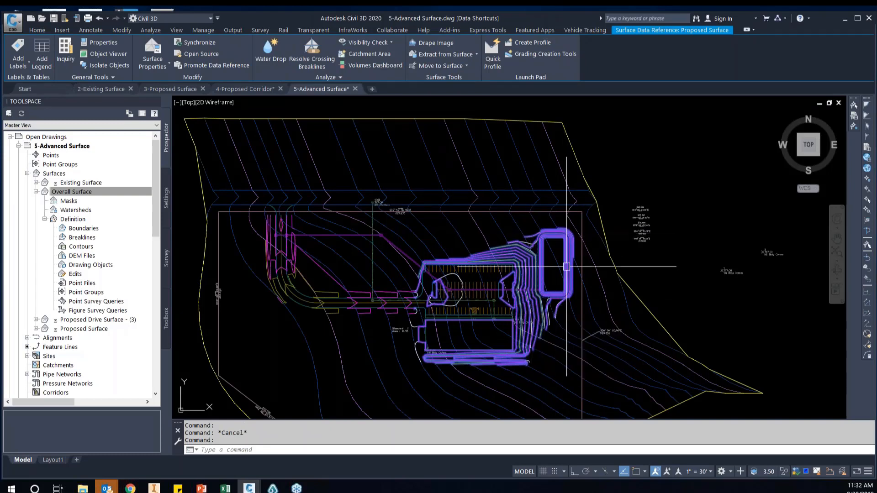
pyautogui.scroll(-2, 599, 299)
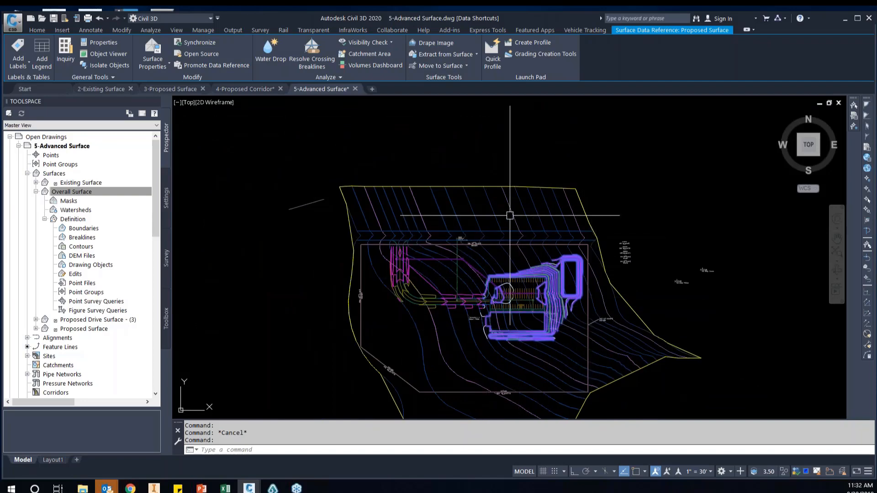
pyautogui.press('Escape')
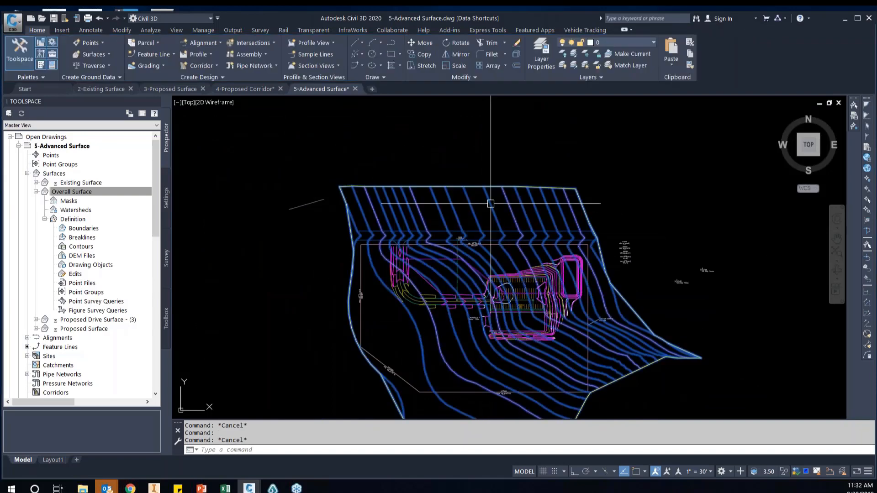
pyautogui.click(490, 204)
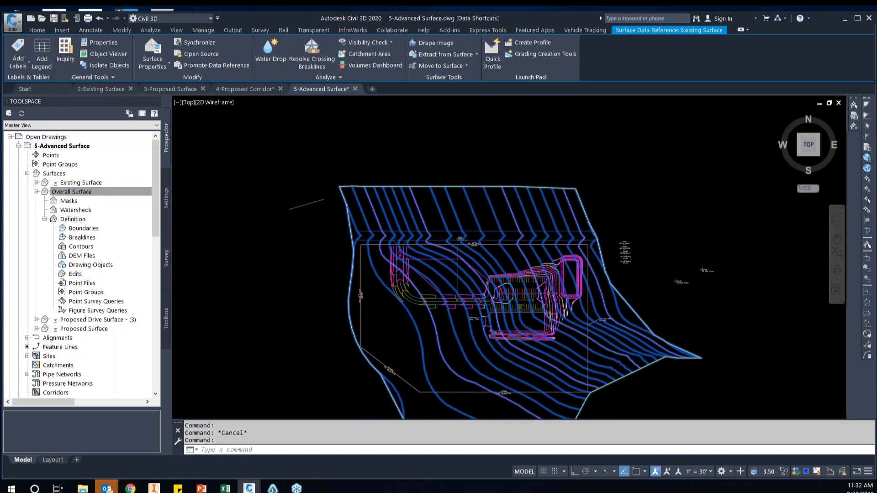
pyautogui.scroll(2, 566, 281)
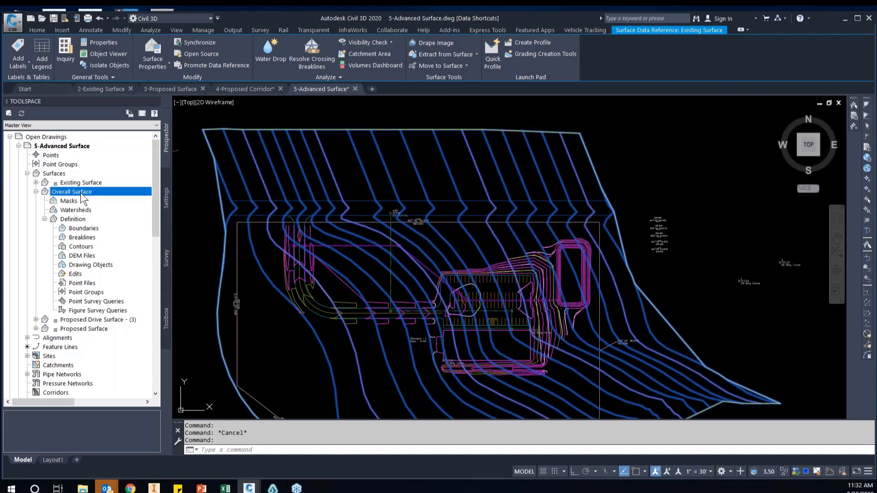
# Paste the Existing Surface into the Overall Surface as an edit, and select the Overall Surface to check its contours
pyautogui.rightClick(75, 273)
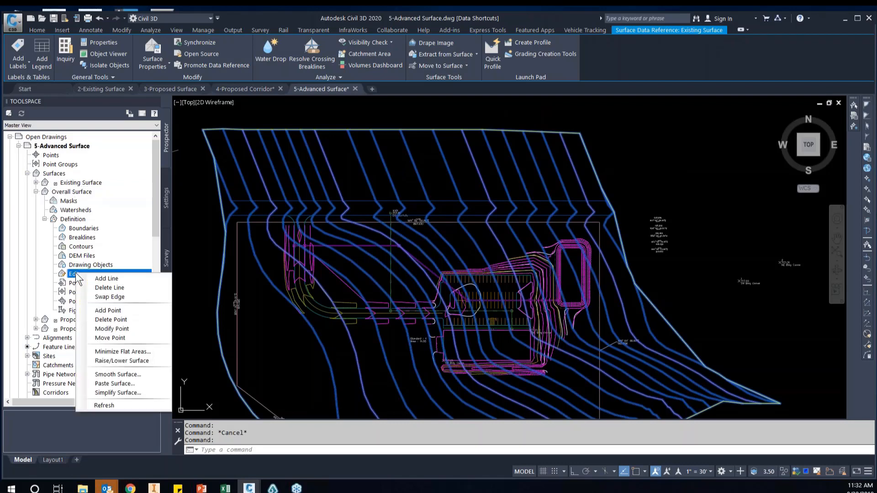
pyautogui.click(125, 384)
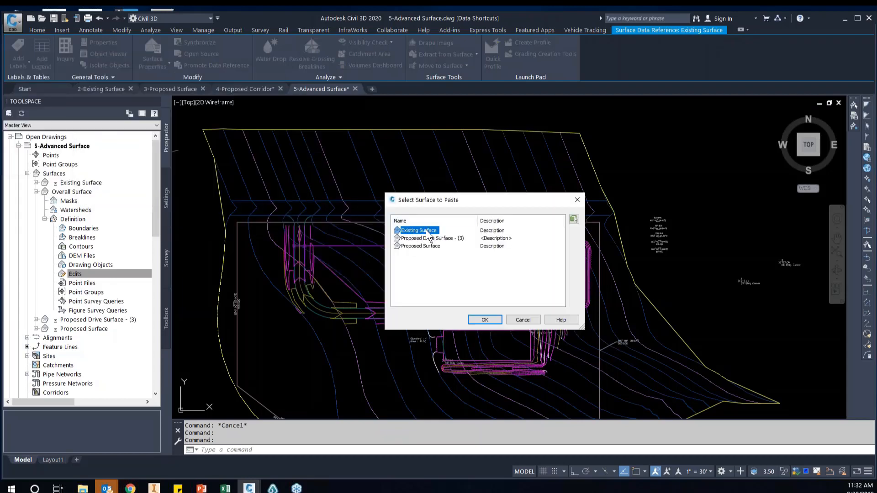
pyautogui.click(494, 320)
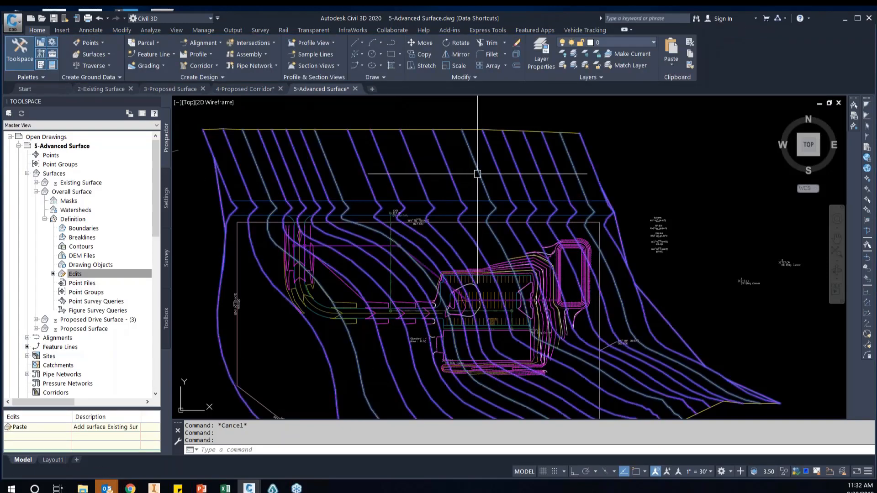
pyautogui.click(572, 331)
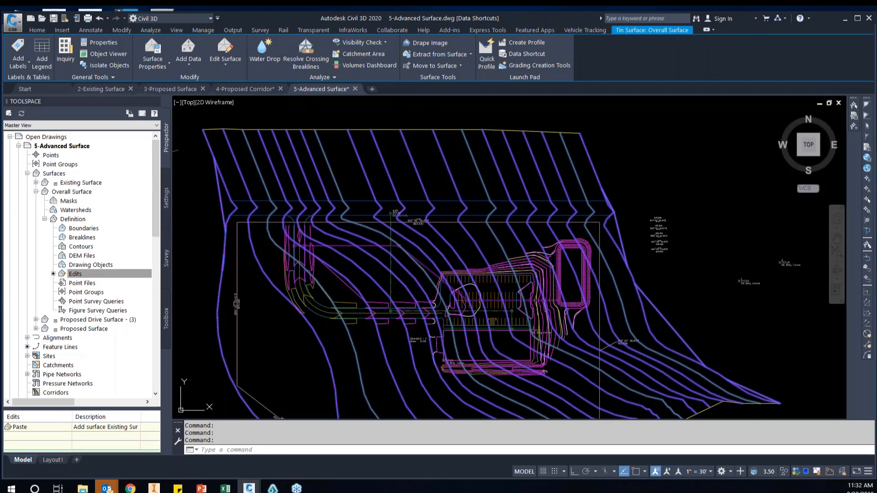
pyautogui.moveTo(354, 198); pyautogui.dragTo(396, 209)
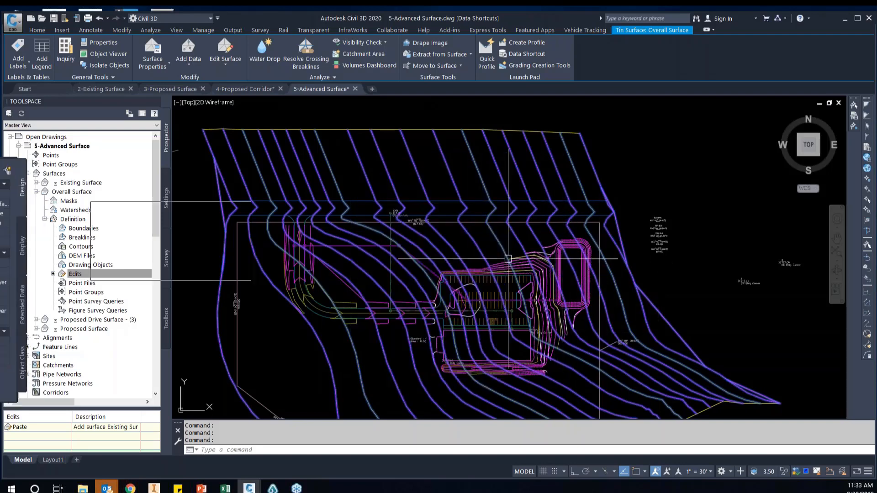
# Paste the Proposed Surface into the Overall Surface as a second edit
pyautogui.click(129, 273)
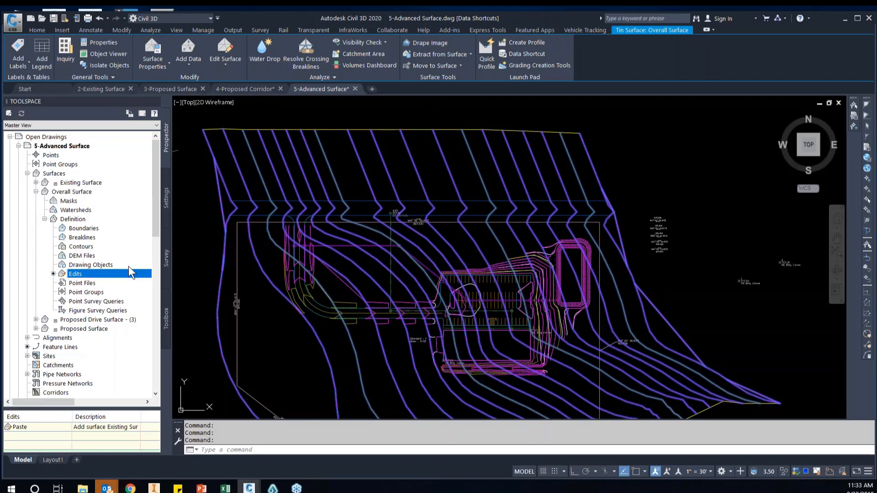
pyautogui.rightClick(84, 273)
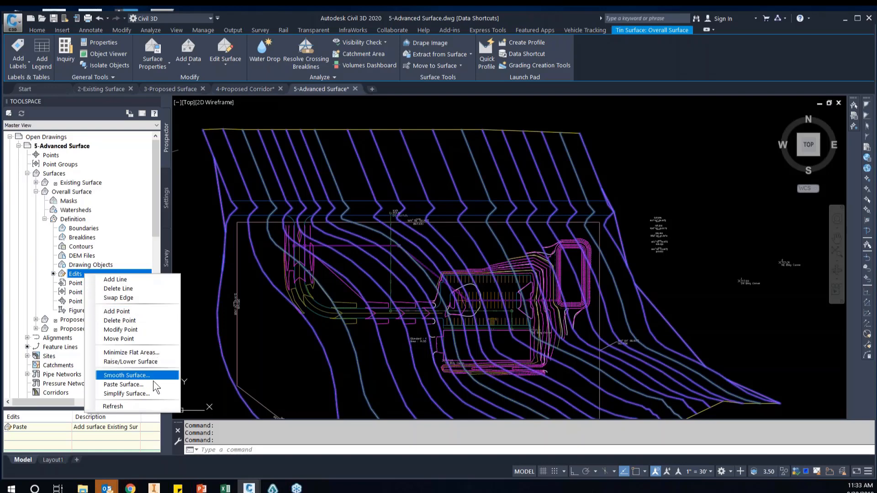
pyautogui.click(130, 385)
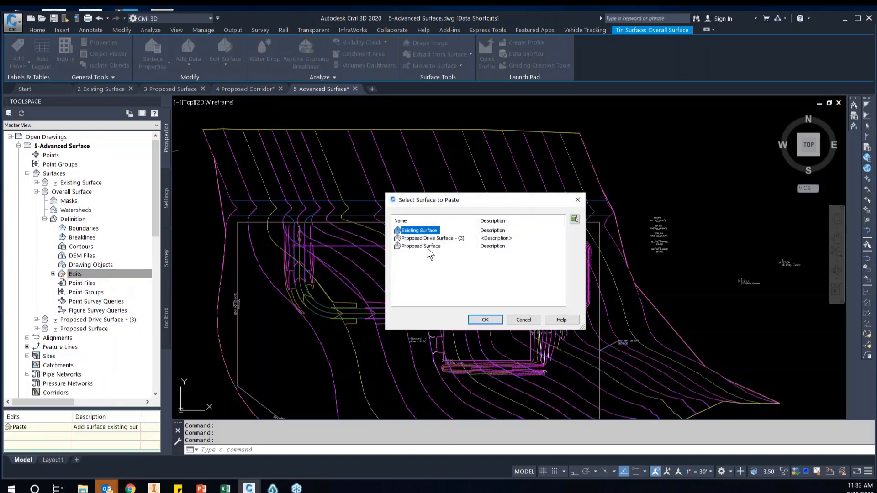
pyautogui.click(426, 248)
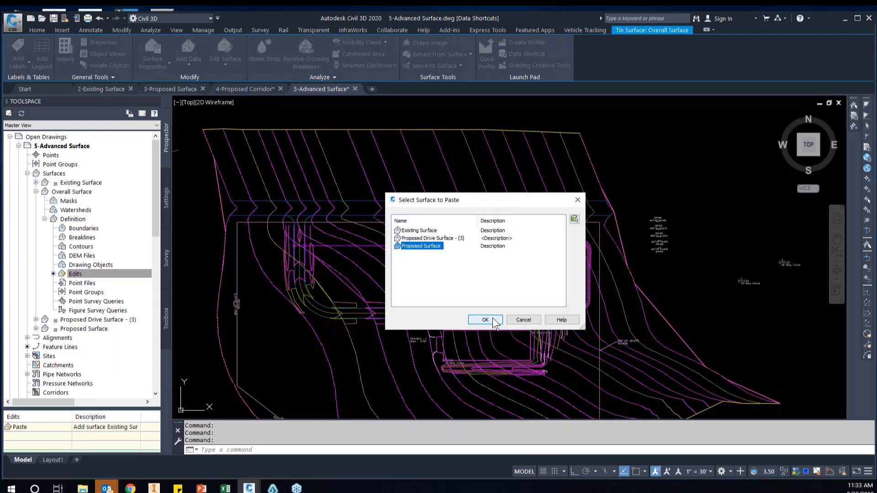
pyautogui.press('Return')
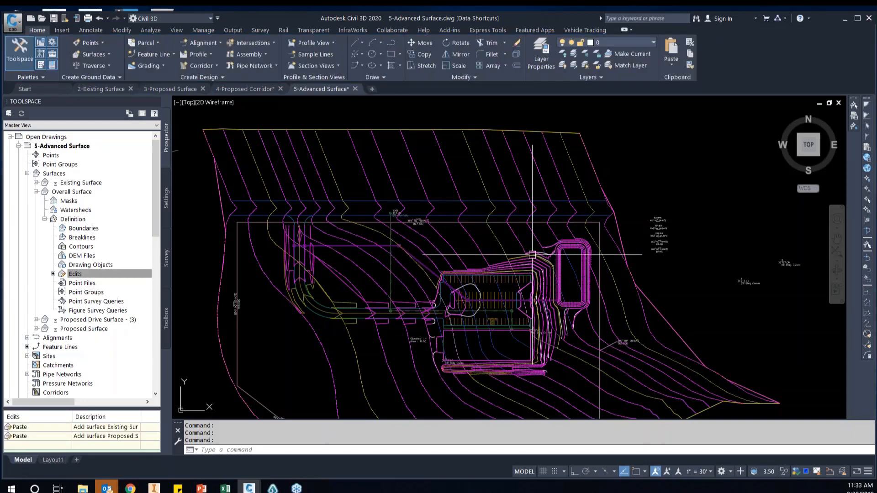
# Select the Overall Surface and examine how its contours tie together around the parking lot and pond
pyautogui.scroll(2, 533, 228)
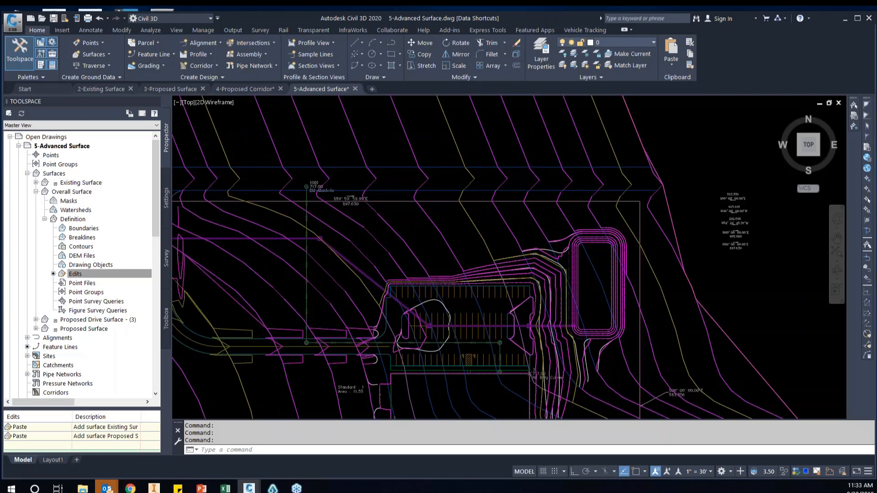
pyautogui.scroll(3, 514, 256)
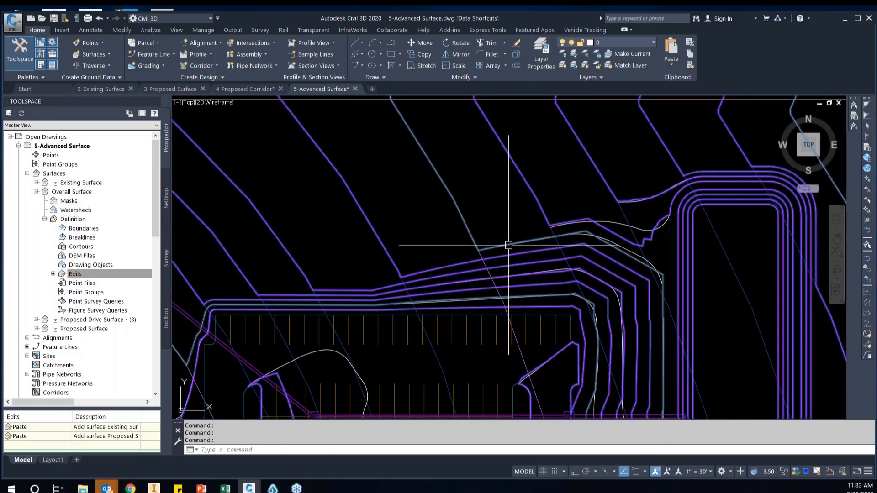
pyautogui.click(508, 245)
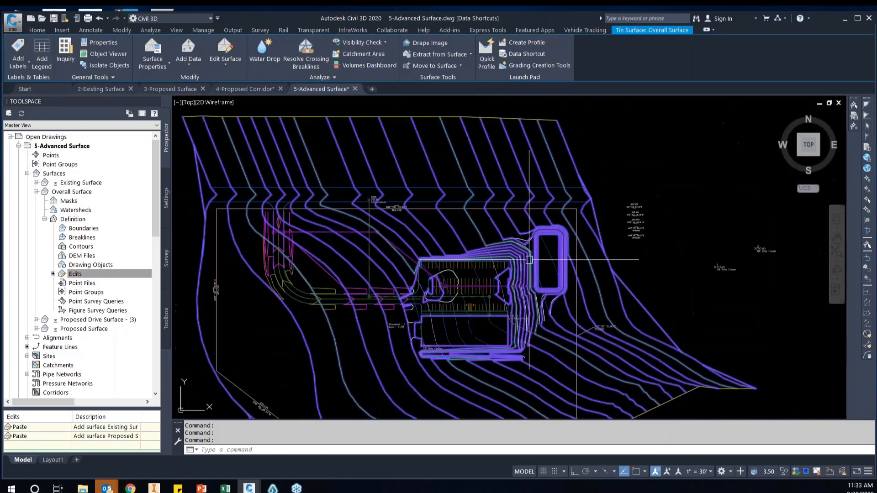
pyautogui.scroll(-5, 458, 167)
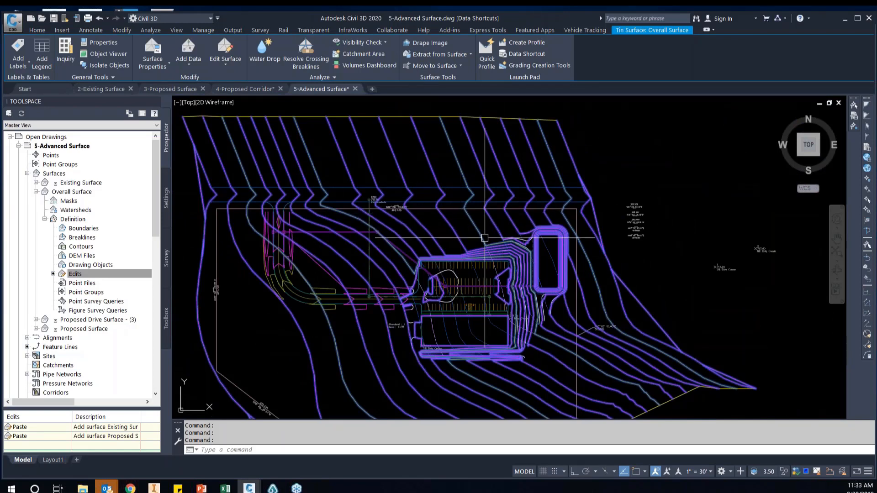
pyautogui.moveTo(484, 237)
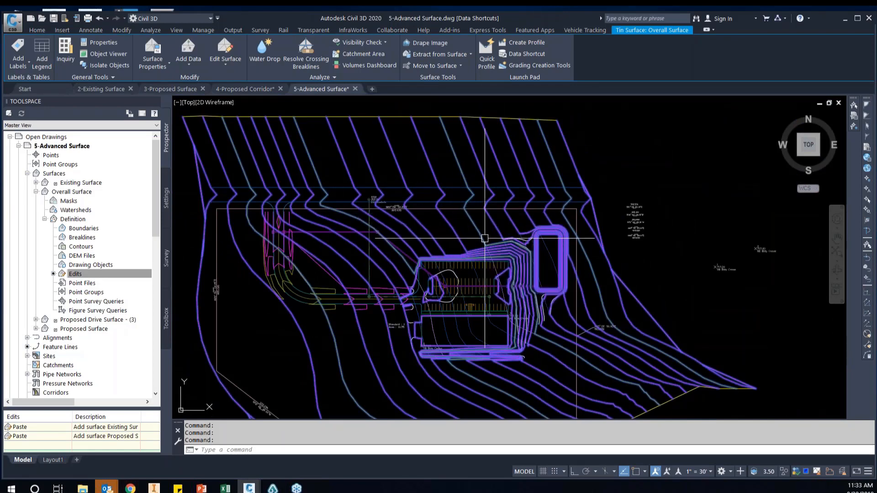
pyautogui.scroll(4, 489, 237)
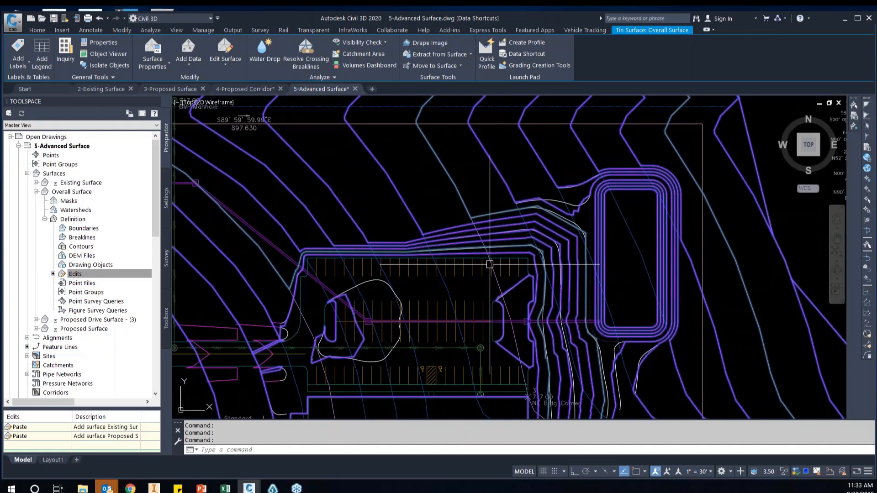
pyautogui.scroll(-3, 473, 243)
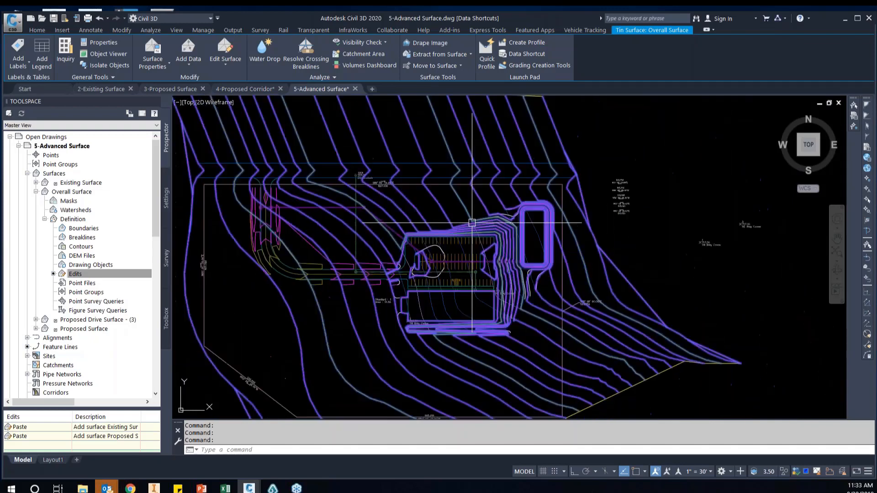
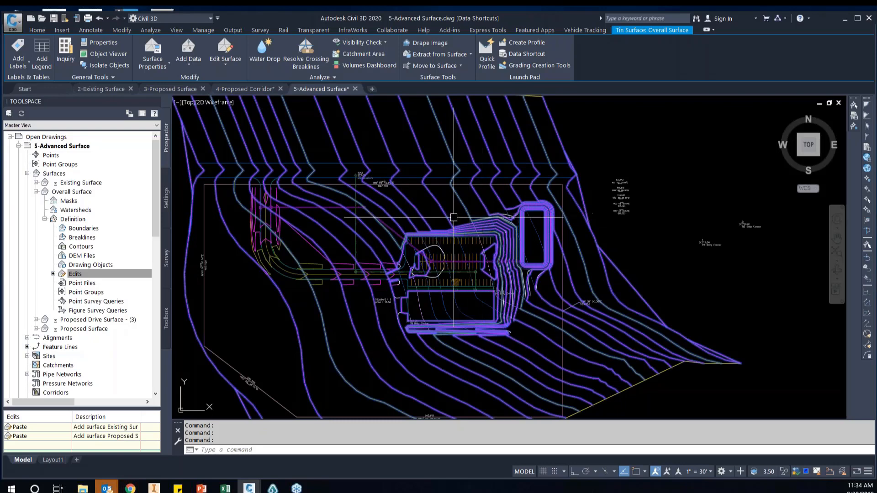
# Undo both surface pastes, and paste the Proposed Surface into the Overall Surface as its first edit
pyautogui.click(109, 18)
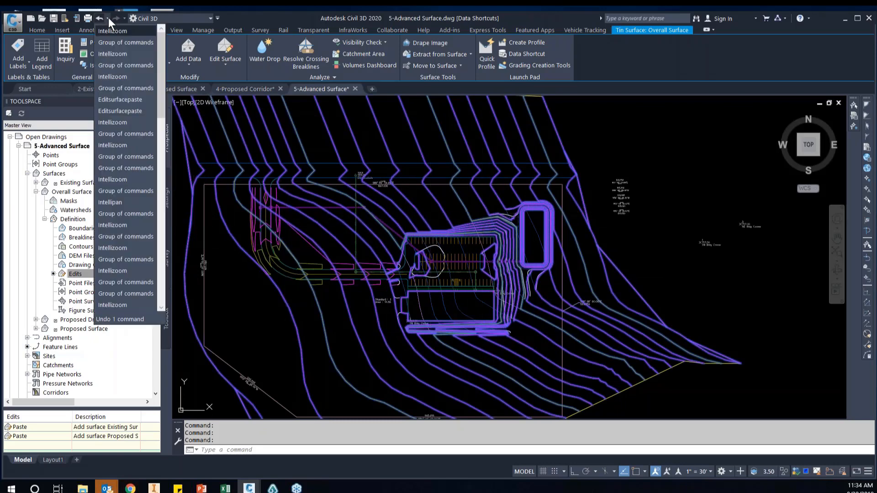
pyautogui.click(126, 110)
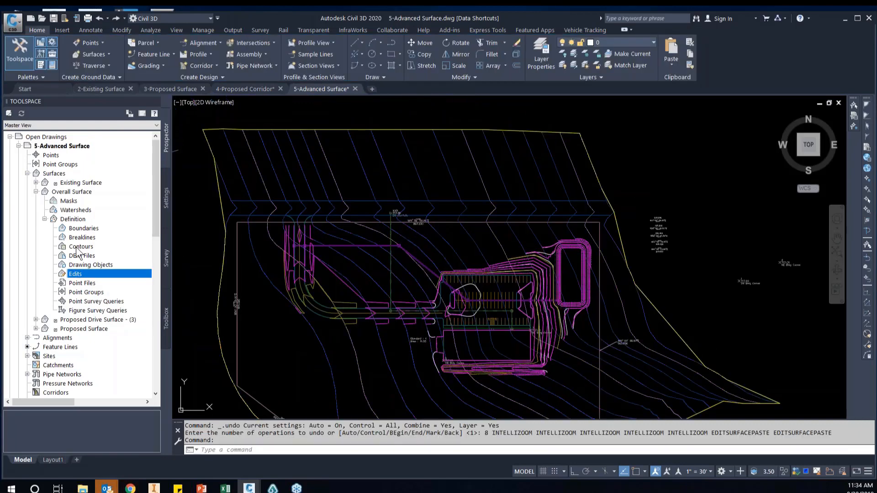
pyautogui.rightClick(81, 273)
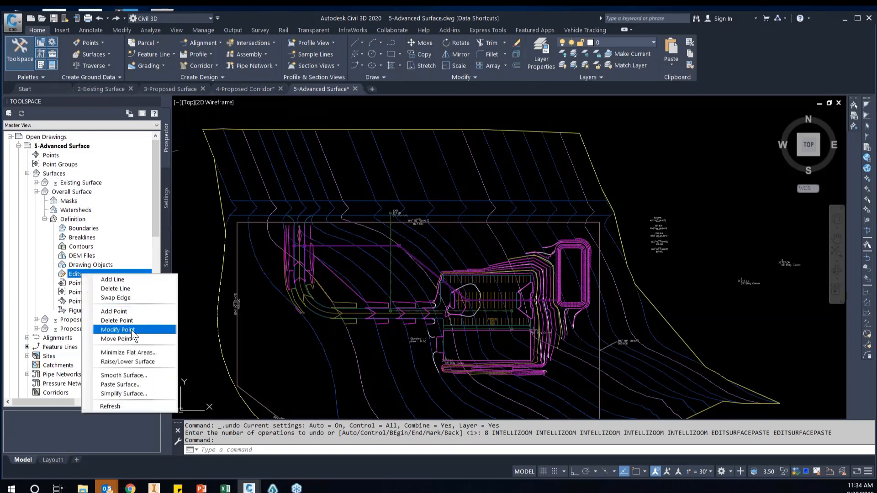
pyautogui.click(123, 384)
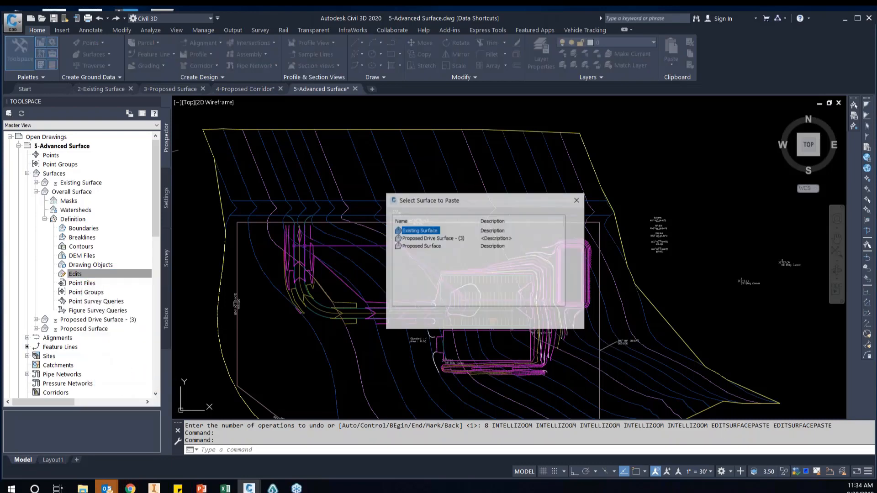
pyautogui.click(425, 244)
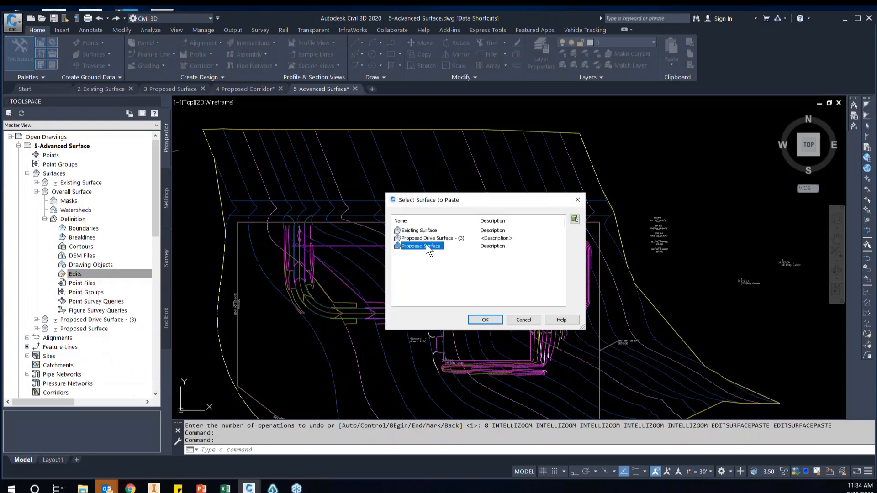
pyautogui.click(492, 322)
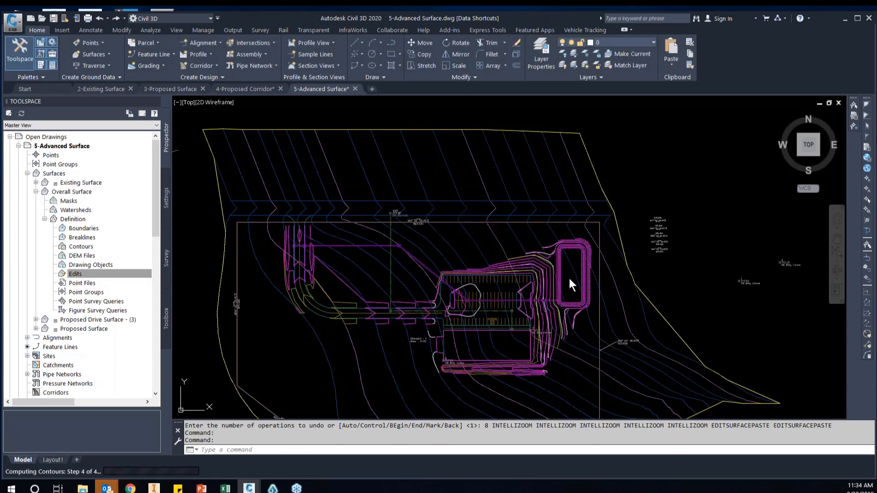
# Select the Overall Surface and check its contours around the parking lot and pond
pyautogui.scroll(5, 561, 271)
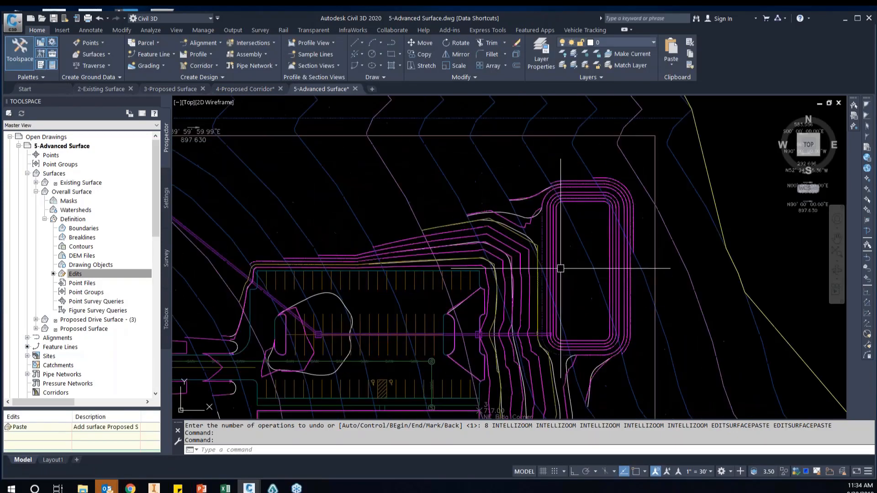
pyautogui.click(555, 266)
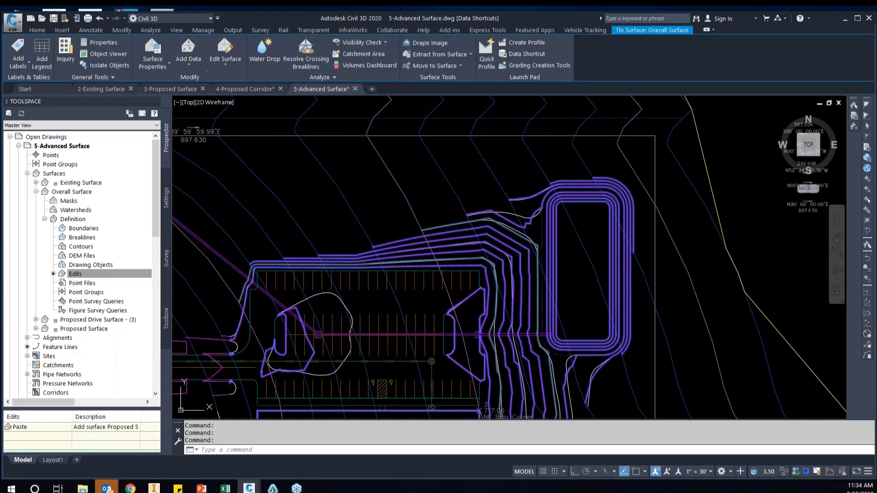
pyautogui.moveTo(1, 255); pyautogui.dragTo(460, 245)
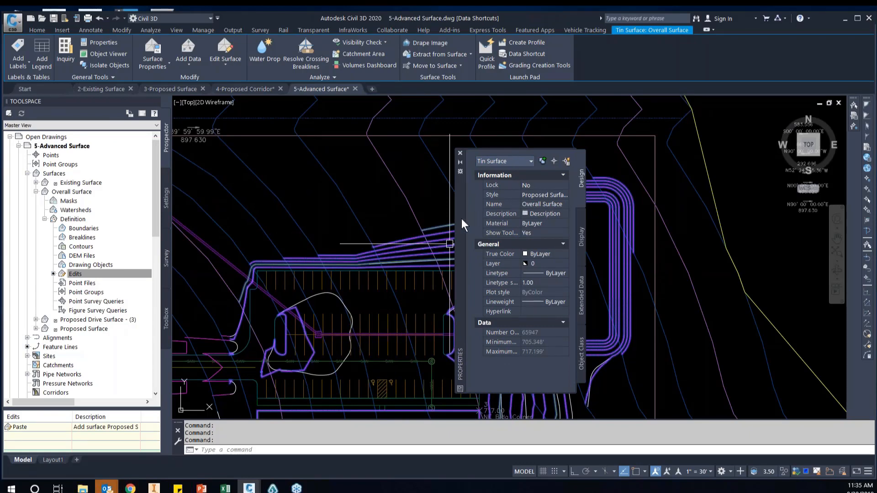
pyautogui.moveTo(461, 219); pyautogui.dragTo(0, 230)
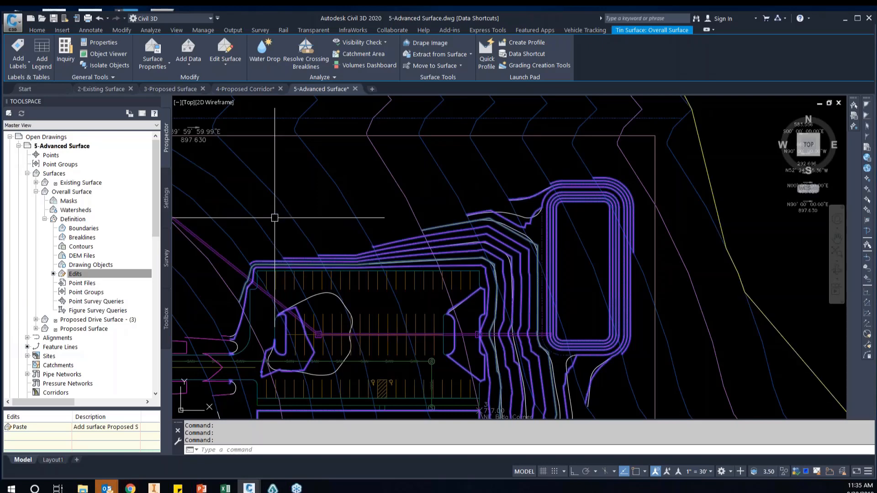
# Paste the Existing Surface into the Overall Surface on top of the Proposed Surface paste
pyautogui.rightClick(83, 275)
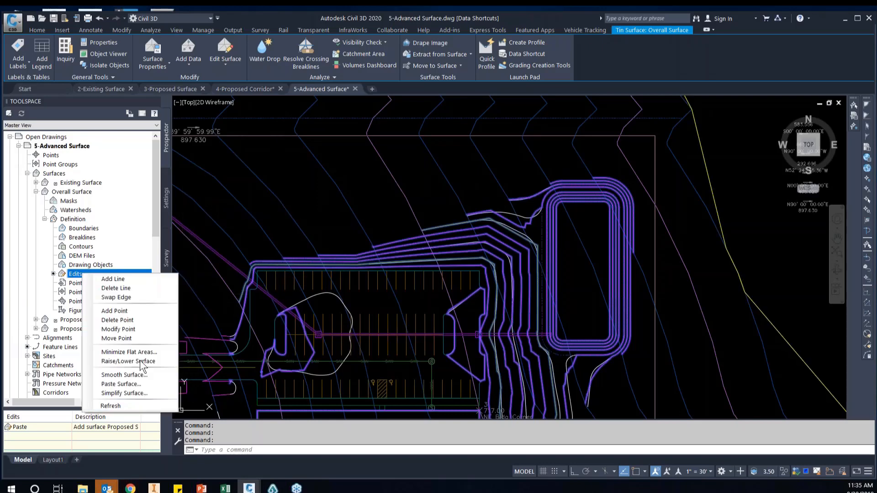
pyautogui.click(133, 384)
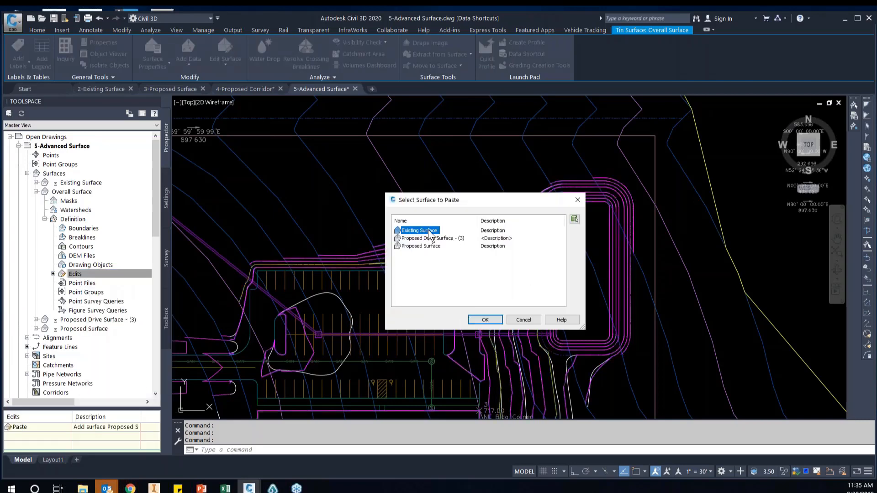
pyautogui.click(485, 319)
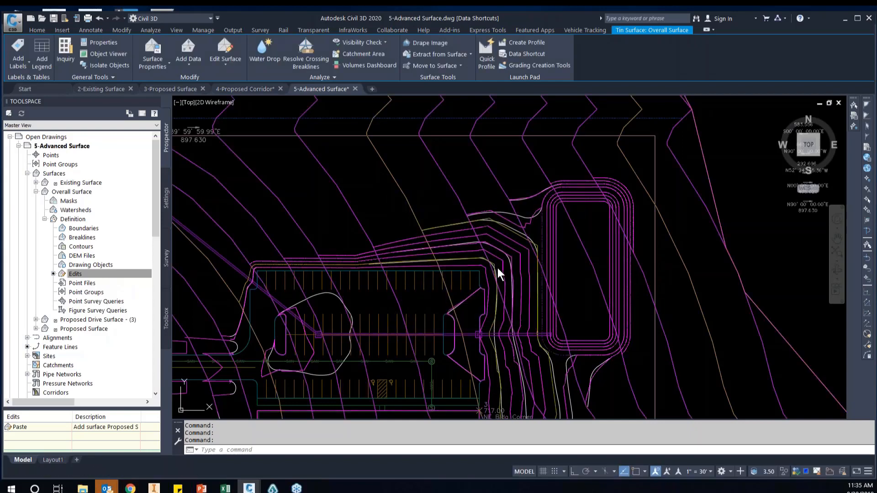
# Select the Overall Surface and examine how its contours run across the parking lot, building pad and pond
pyautogui.scroll(-5, 562, 192)
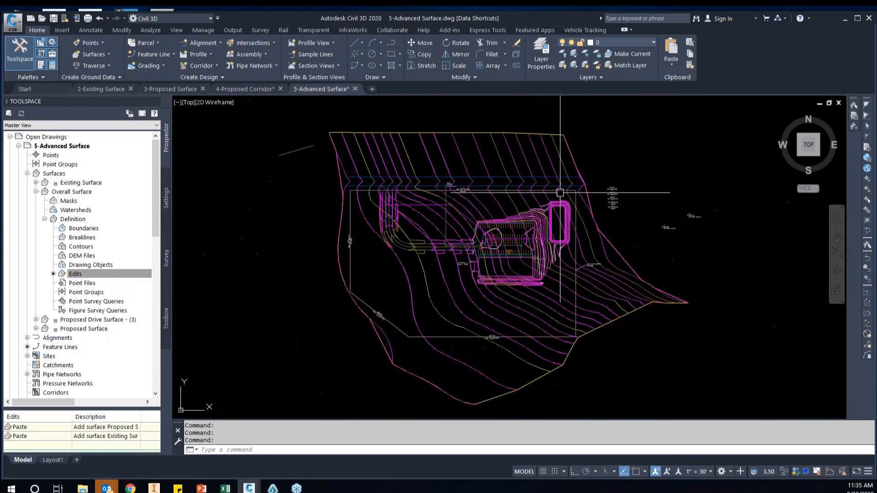
pyautogui.scroll(4, 558, 204)
pyautogui.scroll(-2, 558, 204)
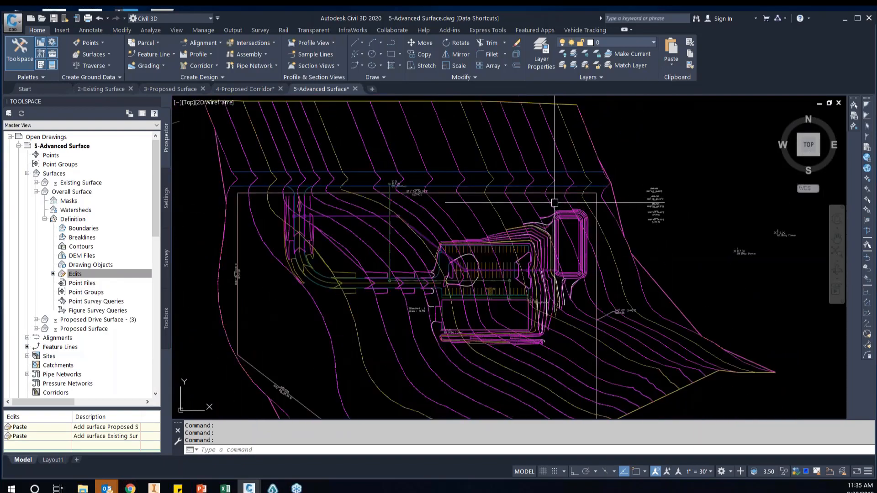
pyautogui.click(598, 307)
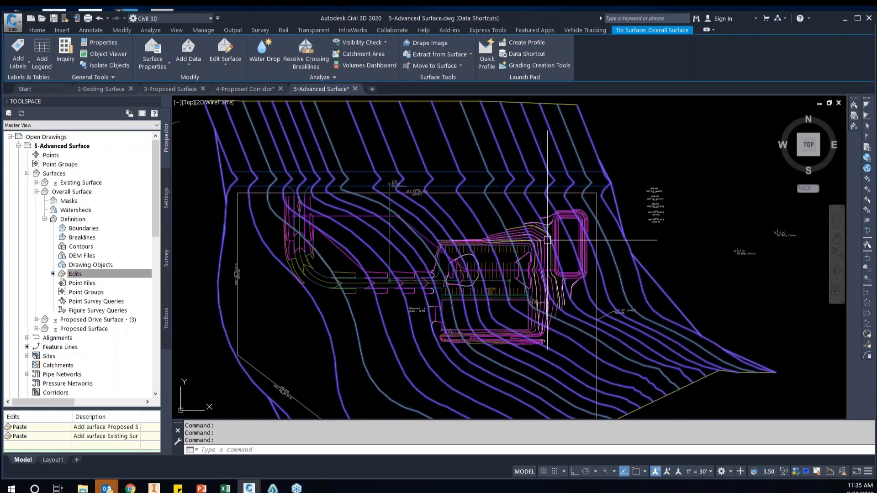
pyautogui.scroll(4, 537, 313)
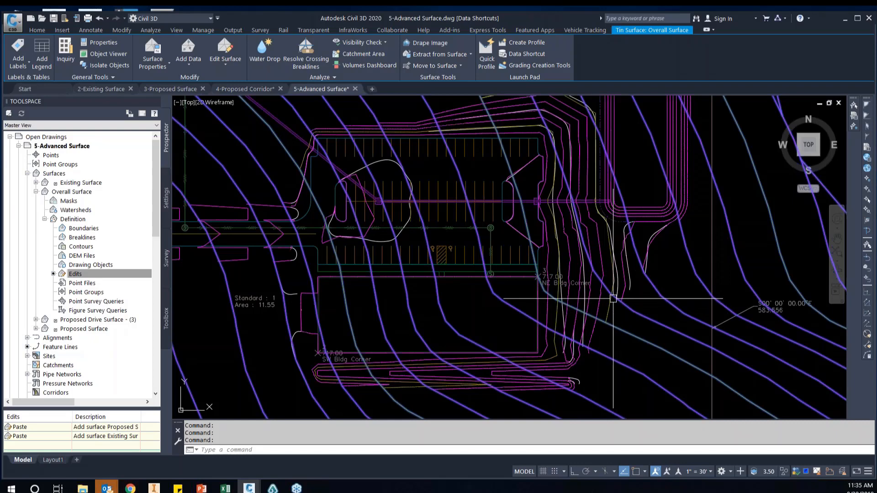
pyautogui.scroll(-1, 613, 299)
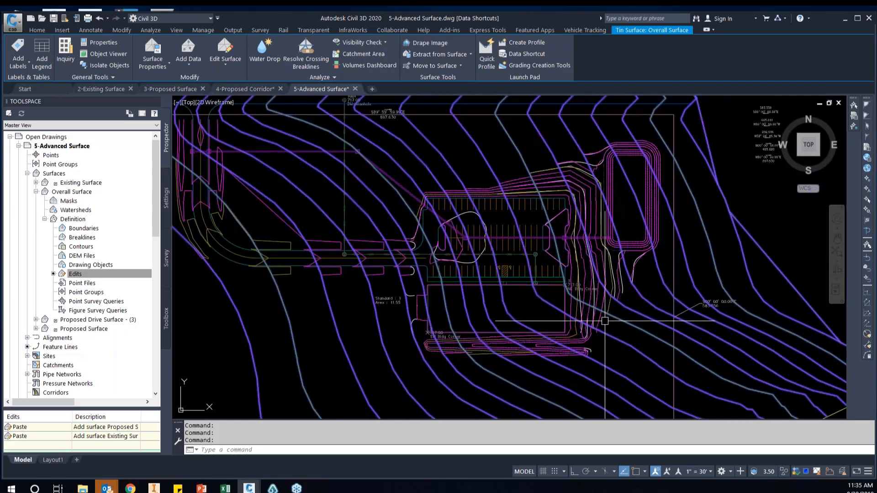
pyautogui.scroll(-2, 703, 338)
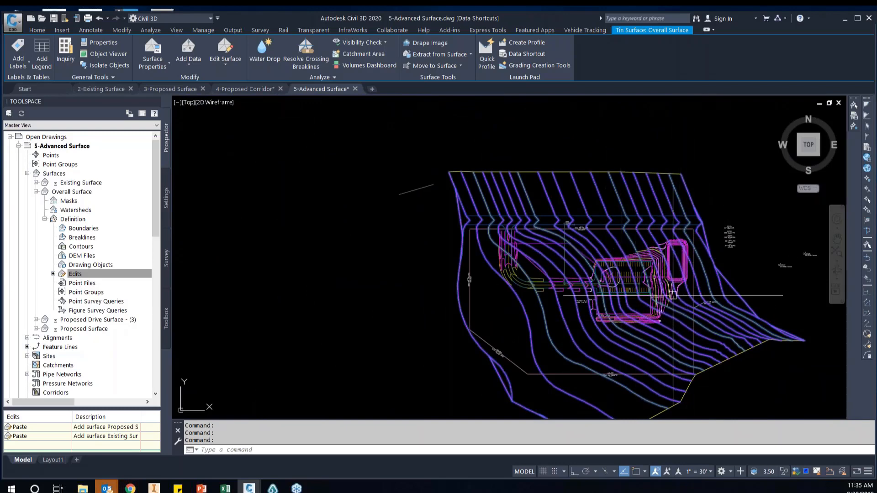
pyautogui.scroll(4, 702, 301)
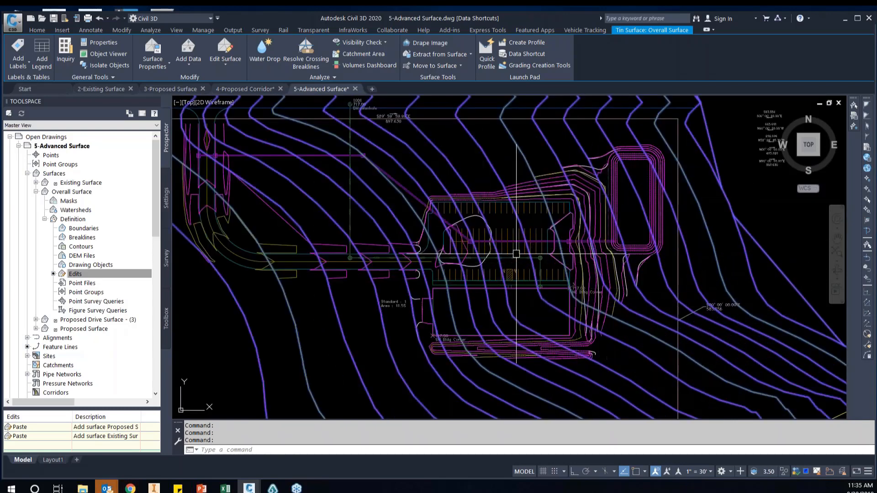
pyautogui.scroll(-2, 516, 254)
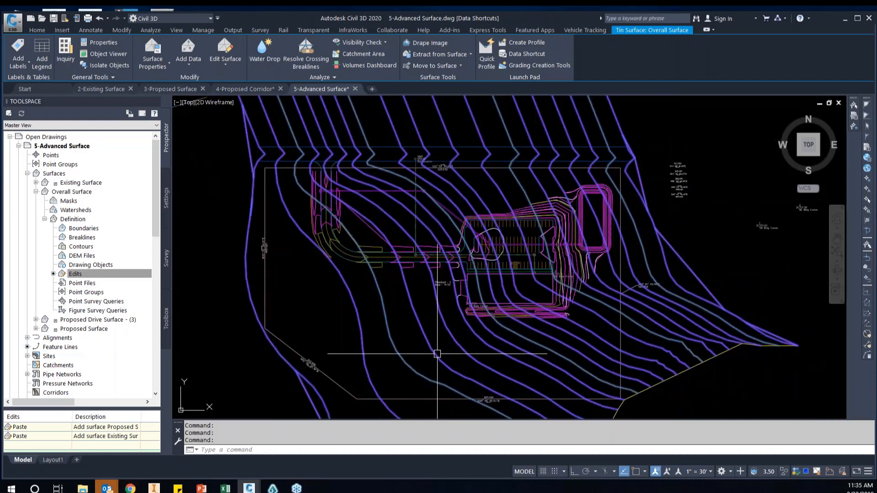
pyautogui.scroll(2, 582, 222)
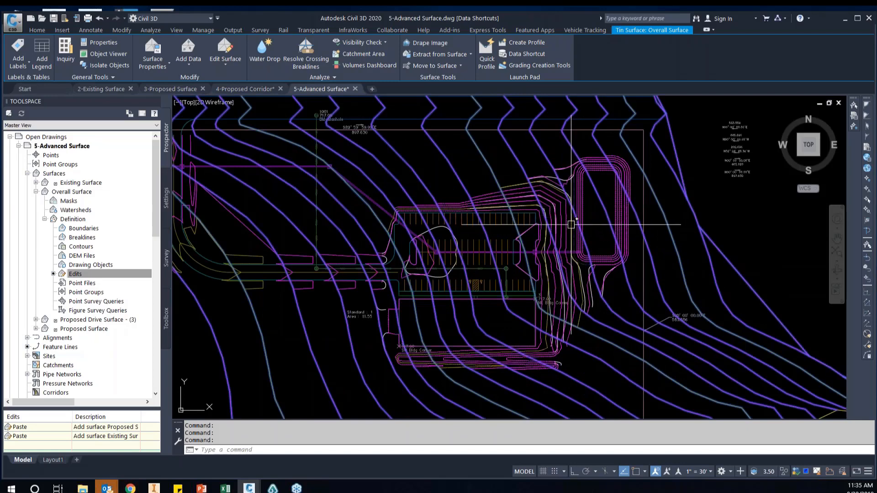
pyautogui.moveTo(569, 225)
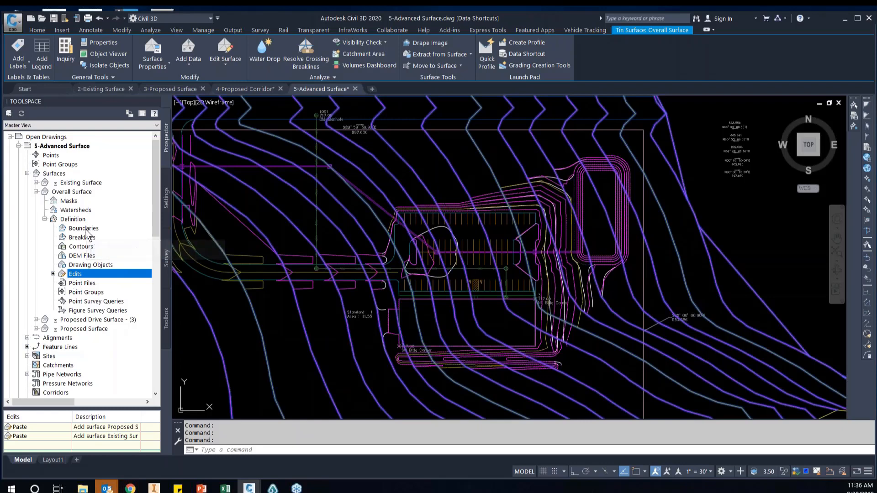
# Move the Existing Surface paste above the Proposed Surface paste in the Overall Surface definition, and rebuild the surface
pyautogui.rightClick(75, 191)
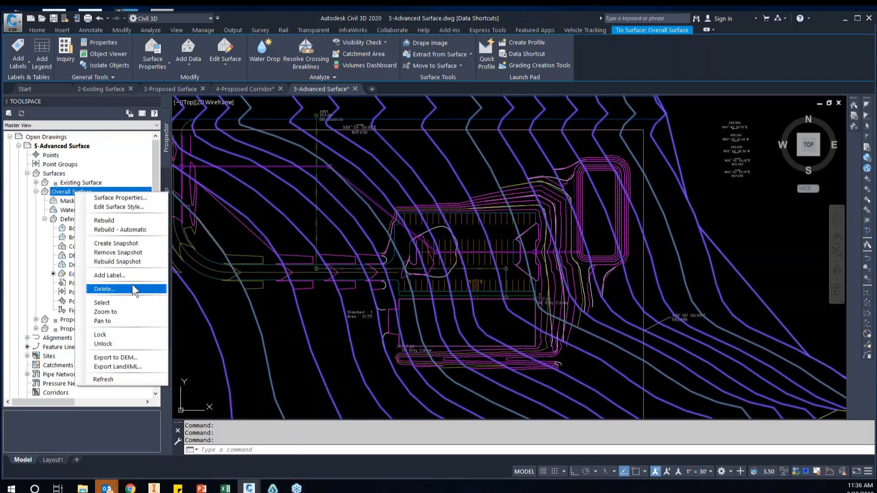
pyautogui.click(119, 199)
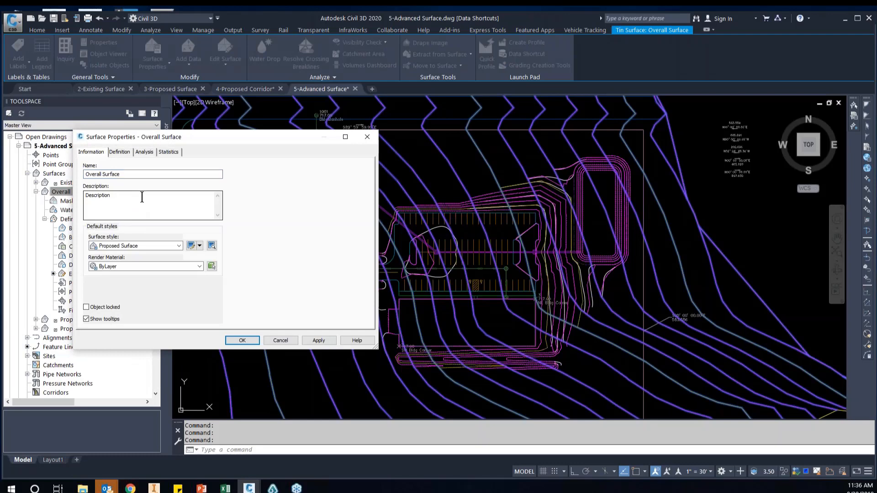
pyautogui.click(120, 152)
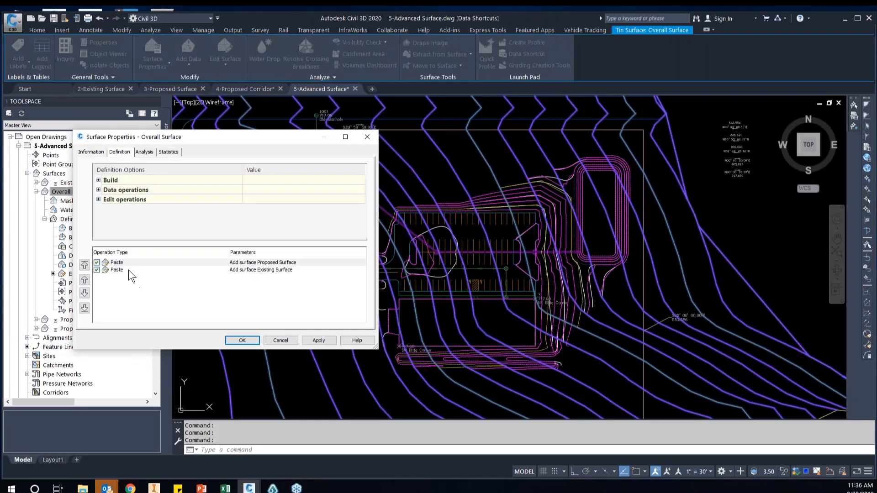
pyautogui.click(119, 269)
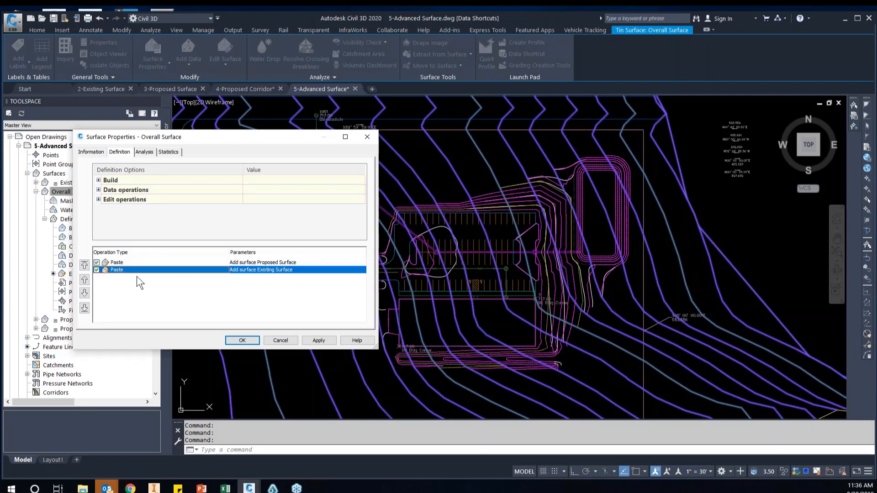
pyautogui.click(85, 266)
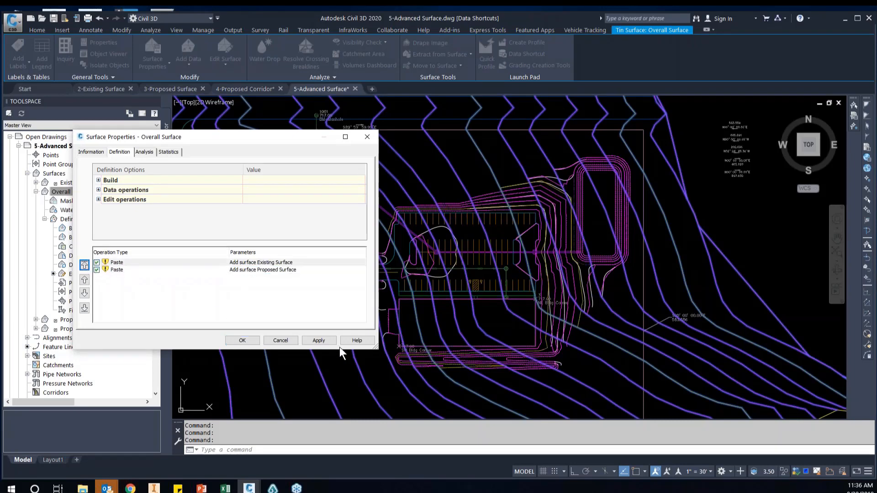
pyautogui.click(326, 341)
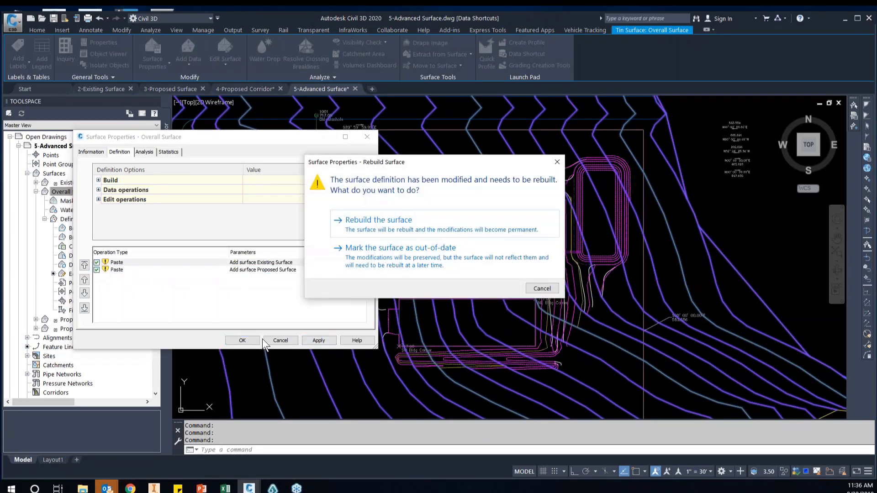
pyautogui.click(402, 224)
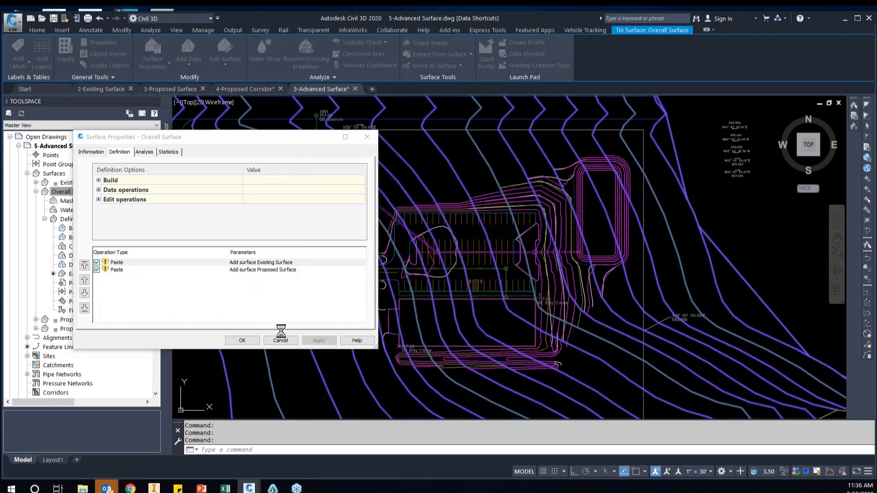
pyautogui.click(256, 338)
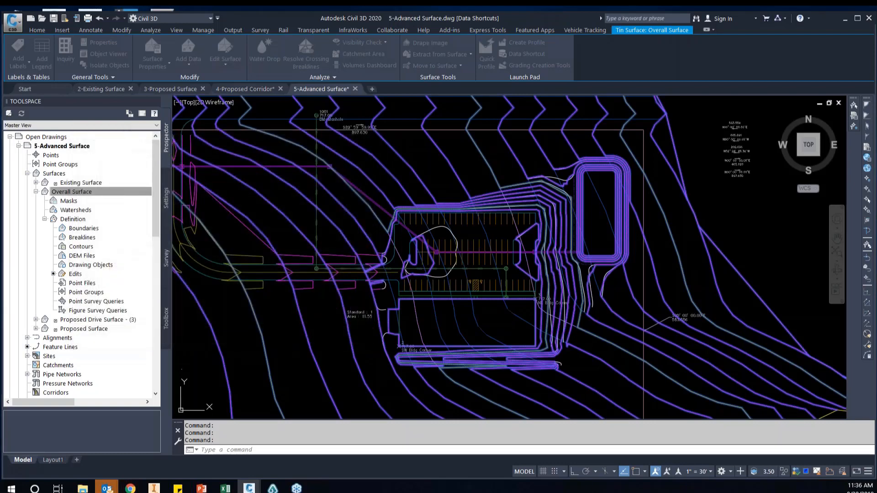
# Examine the rebuilt Overall Surface contours where the parking lot and pond grading meet the existing ground
pyautogui.scroll(2, 603, 253)
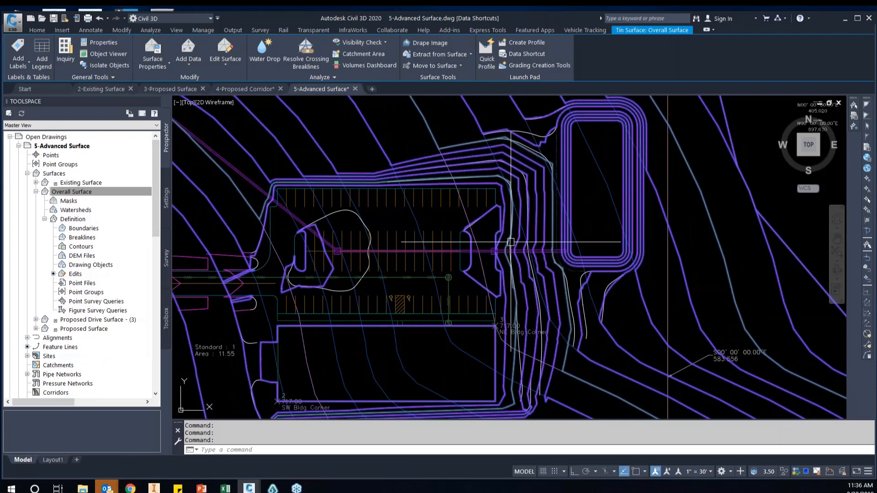
pyautogui.scroll(-2, 523, 227)
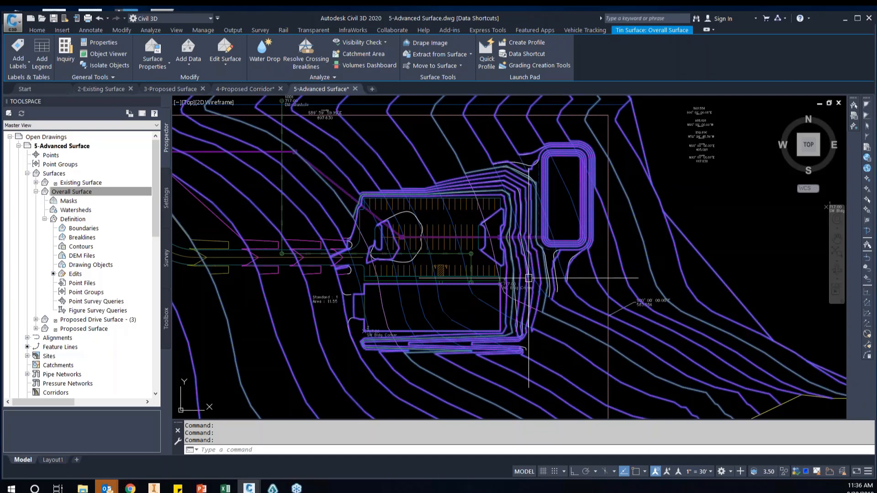
pyautogui.rightClick(76, 193)
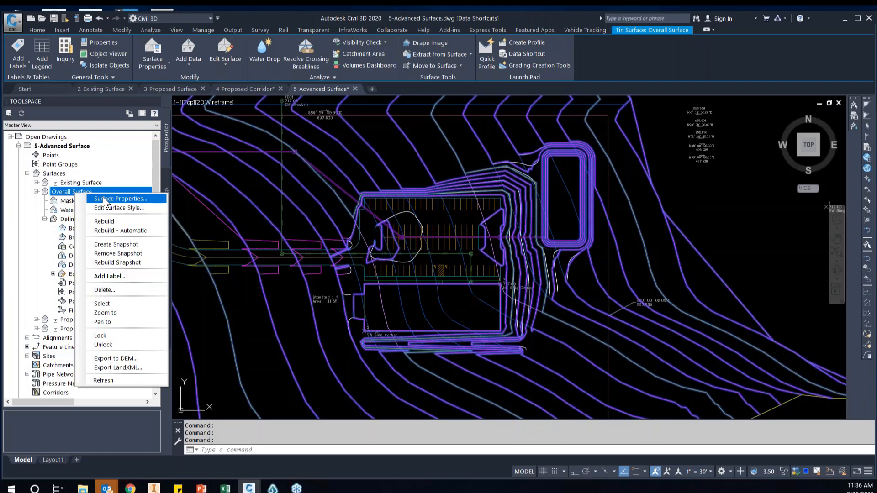
pyautogui.click(469, 302)
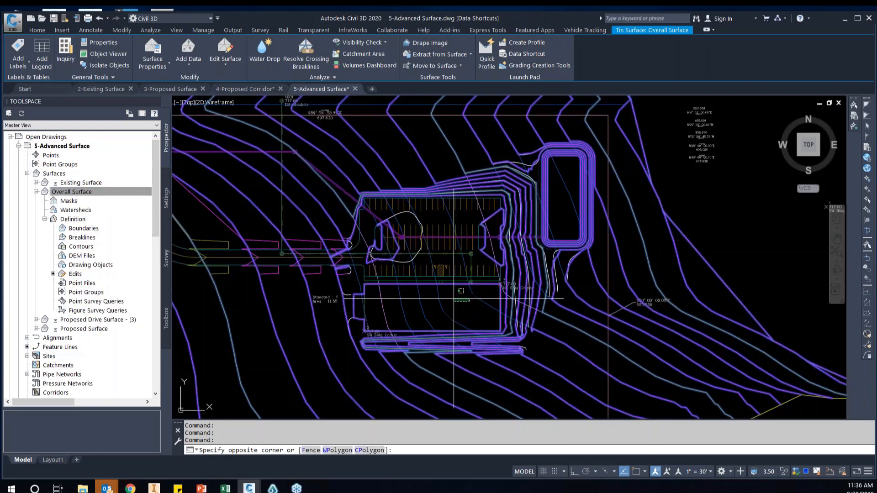
# Remove the Existing Surface paste from the Overall Surface edits and rebuild the surface
pyautogui.click(456, 314)
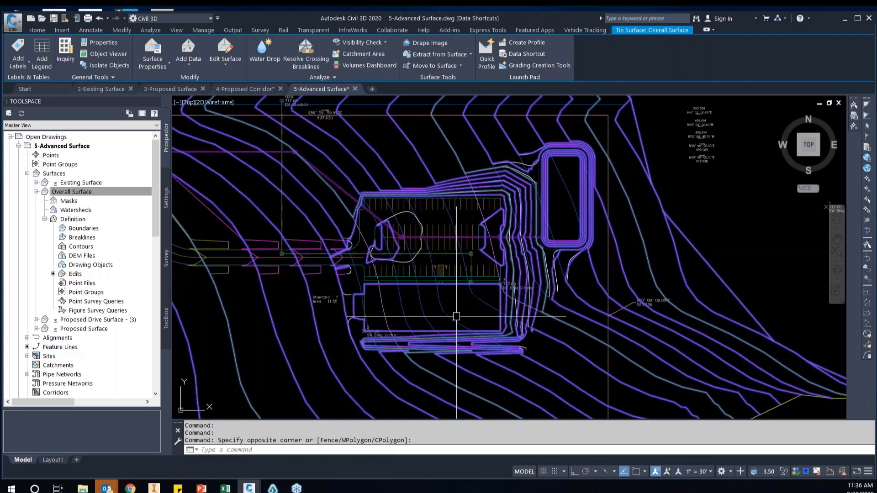
pyautogui.scroll(-2, 472, 299)
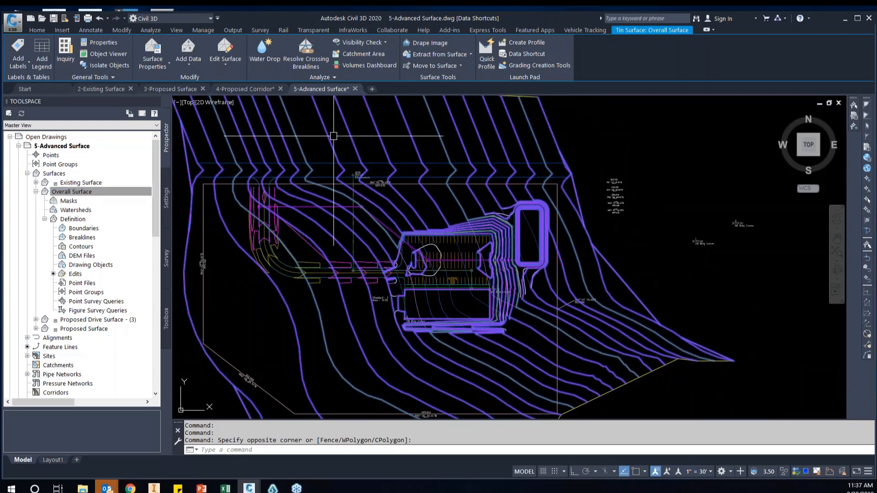
pyautogui.click(76, 274)
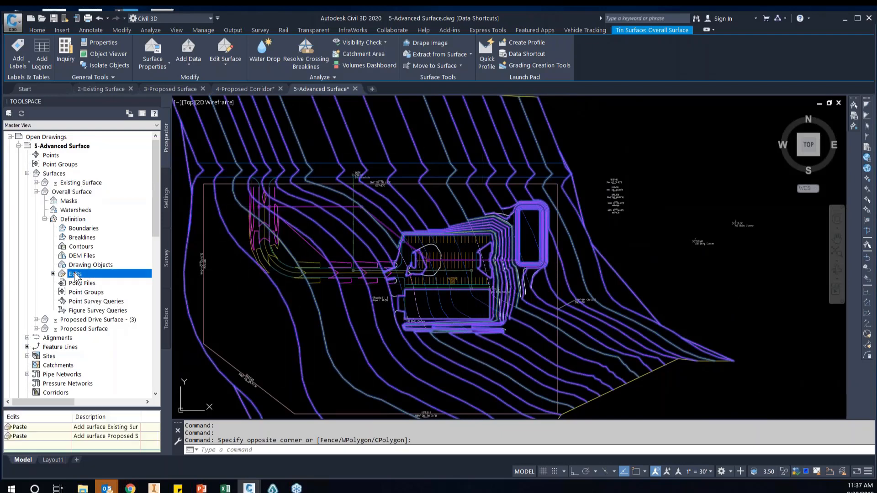
pyautogui.click(53, 436)
pyautogui.click(52, 427)
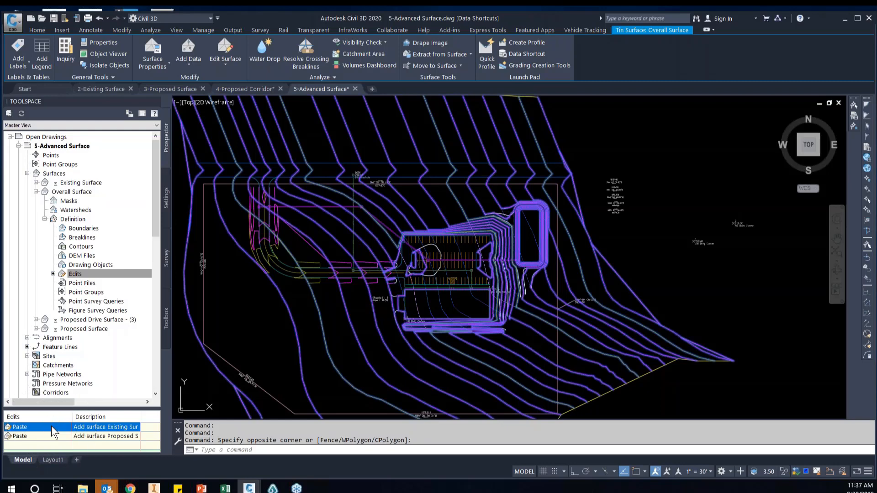
pyautogui.rightClick(52, 425)
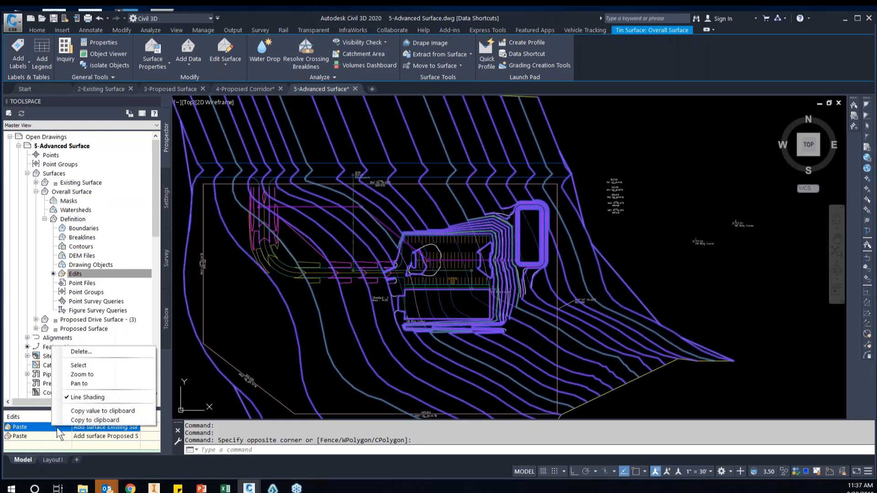
pyautogui.click(81, 351)
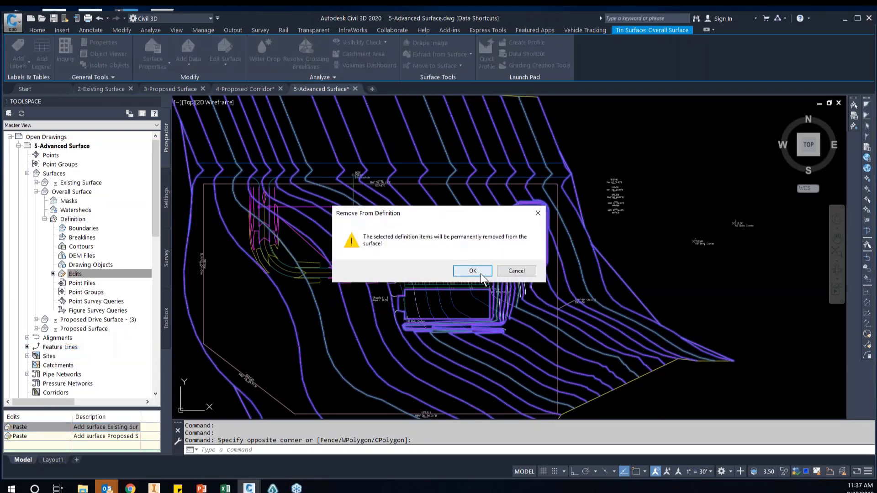
pyautogui.click(482, 274)
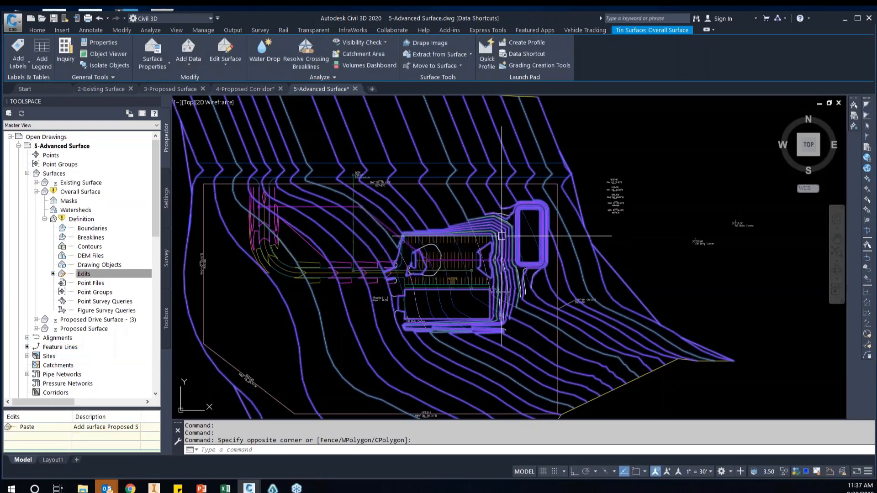
pyautogui.scroll(3, 501, 236)
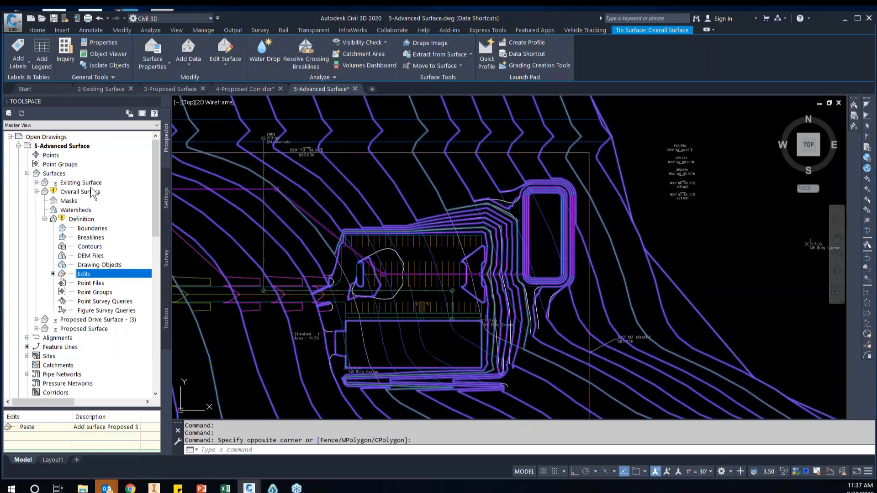
pyautogui.rightClick(91, 192)
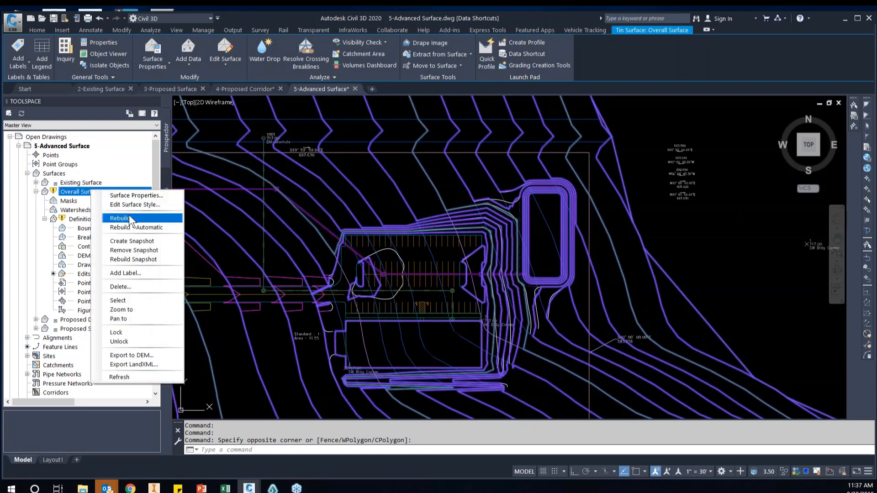
pyautogui.click(128, 217)
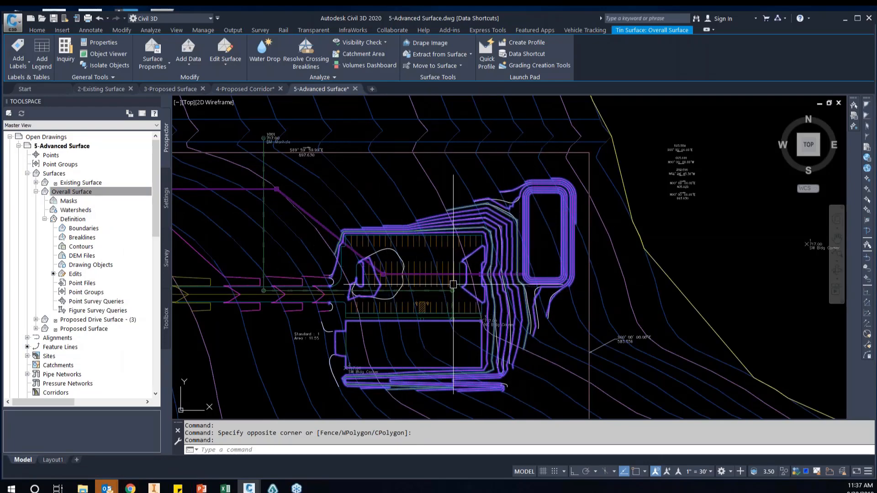
# Paste Proposed Drive Surface - (3) into the Overall Surface on top of the Proposed Surface paste
pyautogui.moveTo(410, 315); pyautogui.dragTo(494, 303, button='middle')
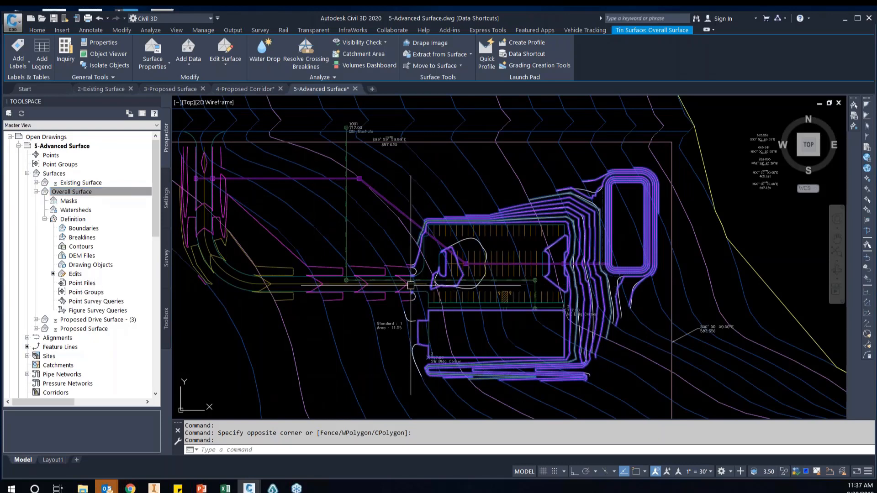
pyautogui.scroll(4, 398, 289)
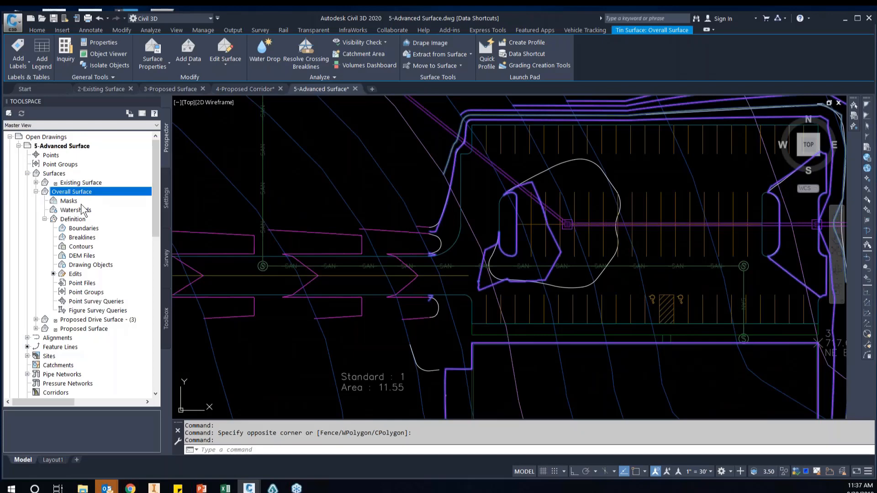
pyautogui.rightClick(90, 274)
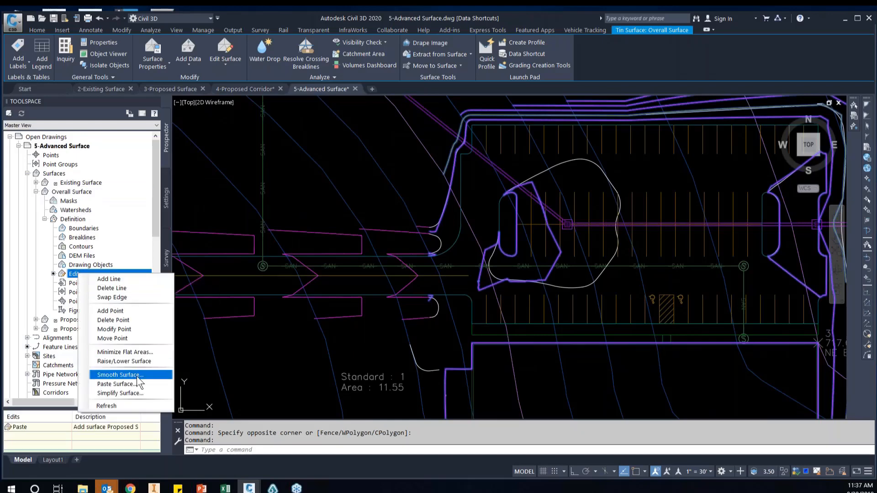
pyautogui.click(129, 383)
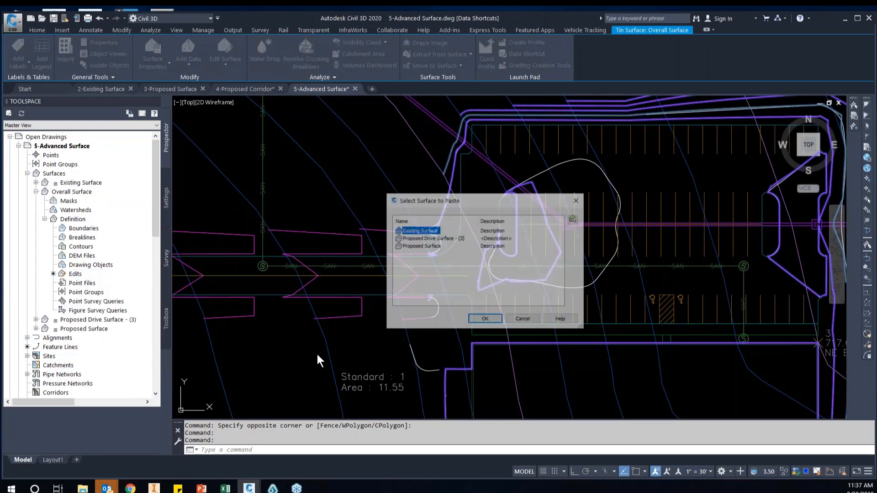
pyautogui.click(430, 240)
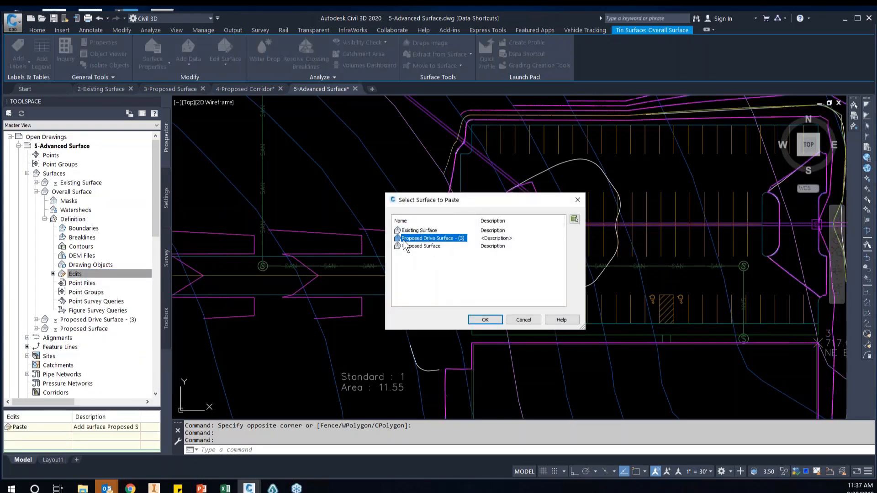
pyautogui.click(484, 319)
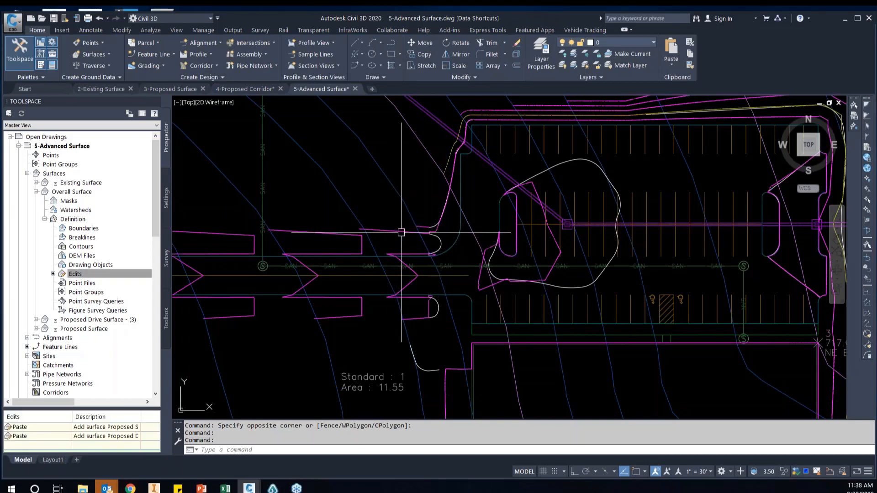
pyautogui.moveTo(401, 231)
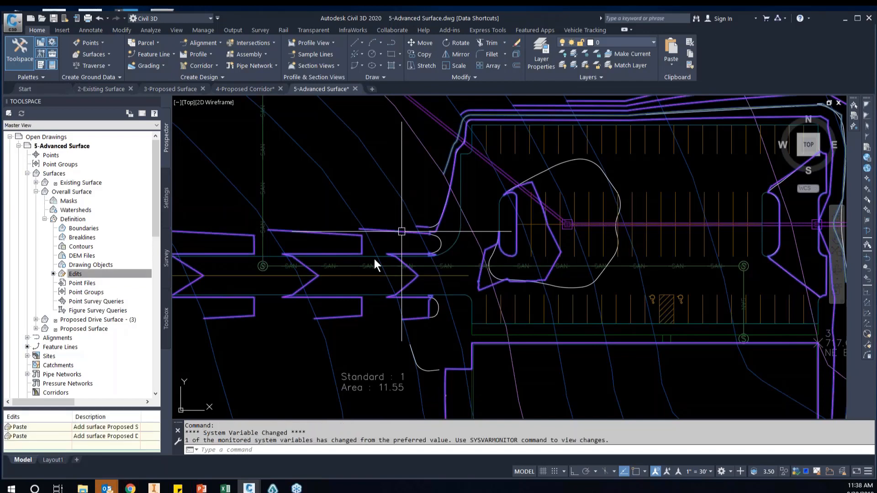
# Examine the Overall Surface contours along the drive, parking lot, building pad and pond, and clear the surface selection
pyautogui.scroll(-6, 490, 233)
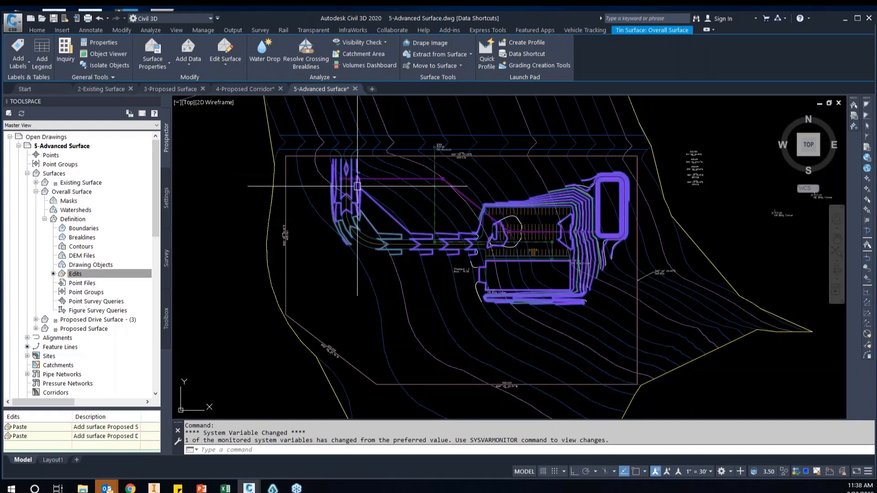
pyautogui.scroll(2, 579, 250)
pyautogui.scroll(2, 583, 253)
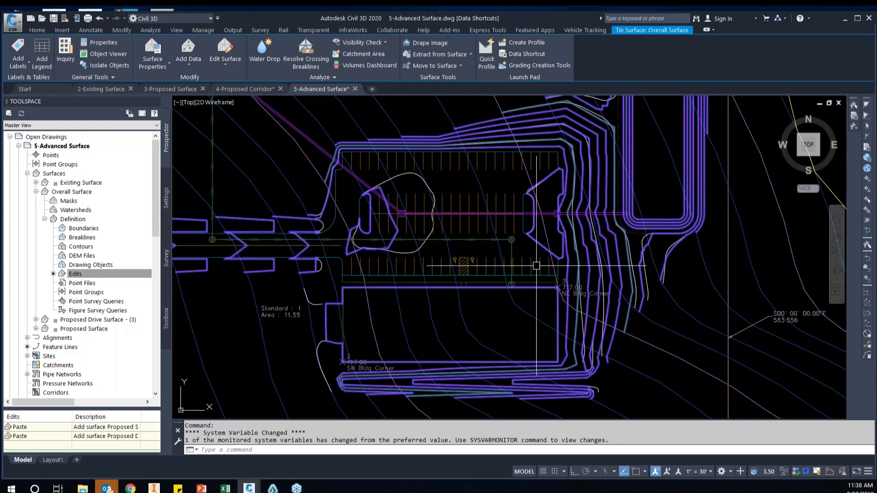
pyautogui.scroll(-2, 545, 260)
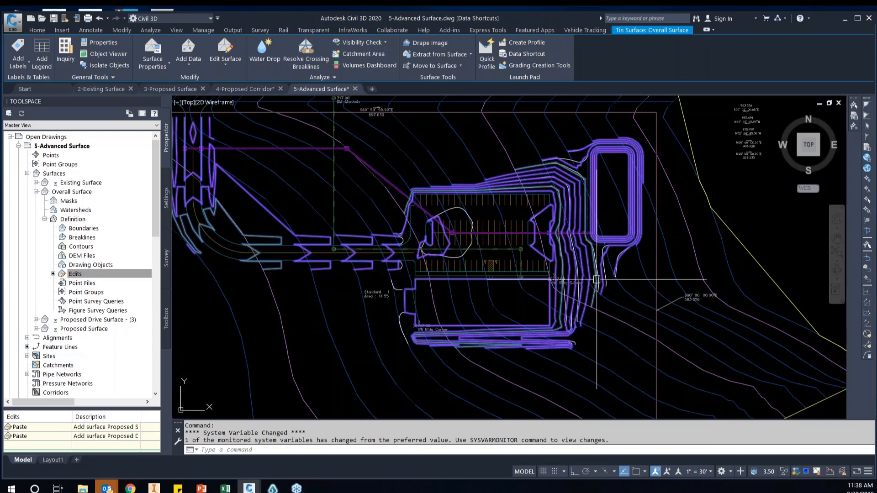
pyautogui.scroll(2, 601, 272)
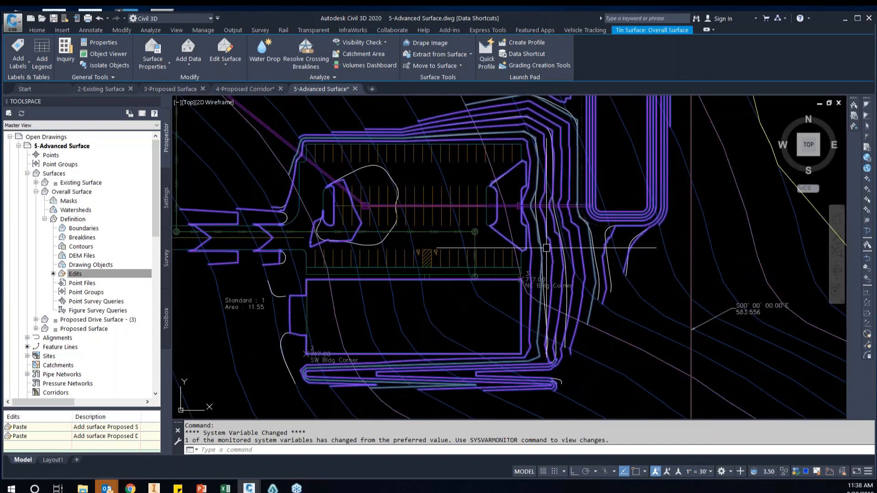
pyautogui.press('Escape')
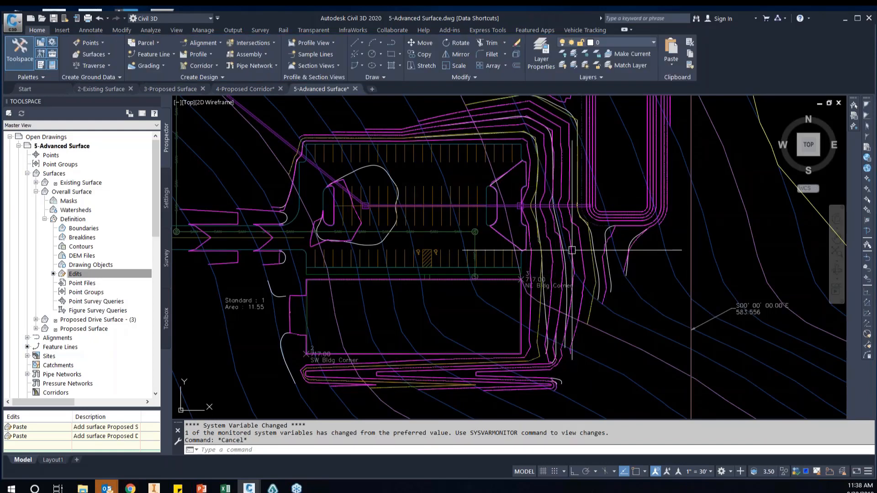
pyautogui.moveTo(613, 314)
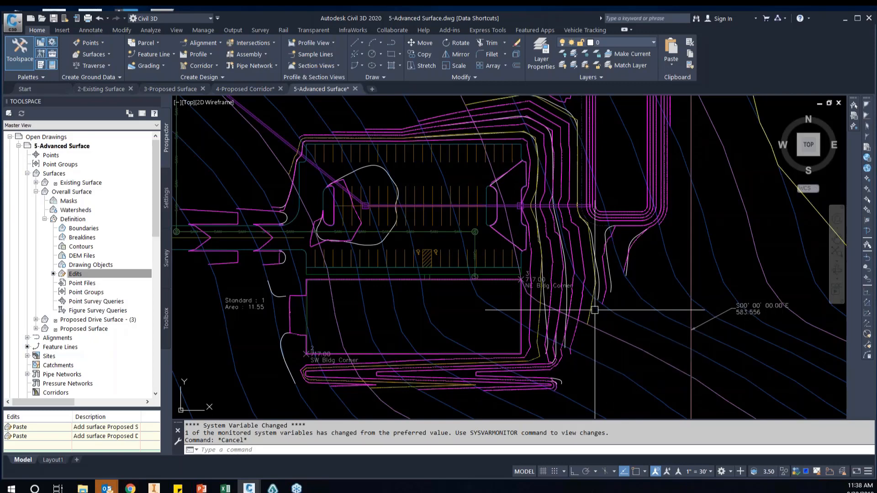
# Erase the three white polylines running along the graded slope between the building pad and the pond
pyautogui.scroll(2, 553, 279)
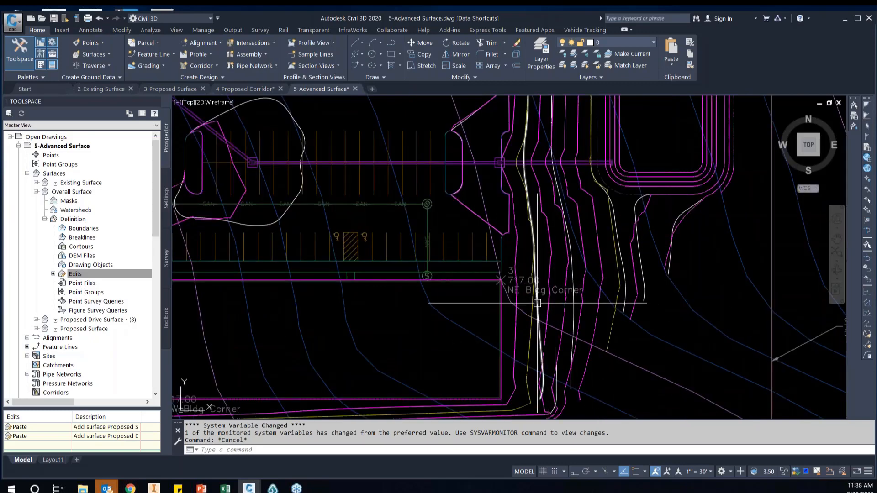
pyautogui.click(535, 298)
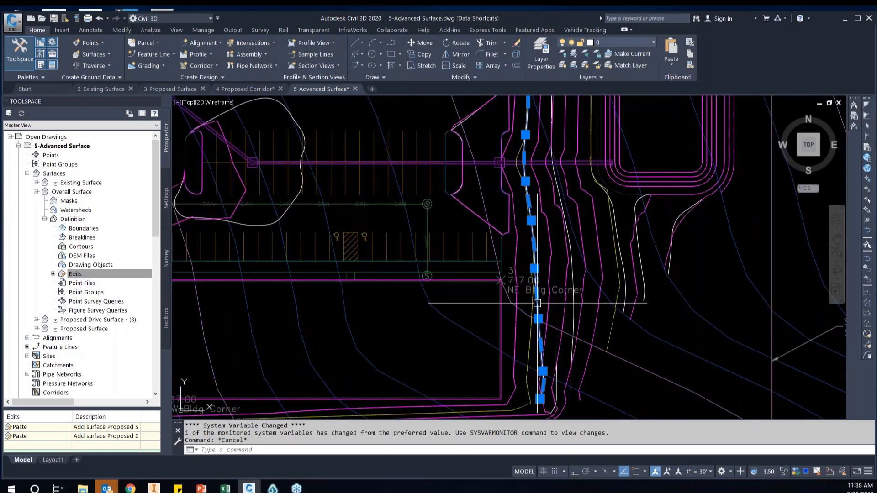
pyautogui.click(571, 318)
pyautogui.click(618, 239)
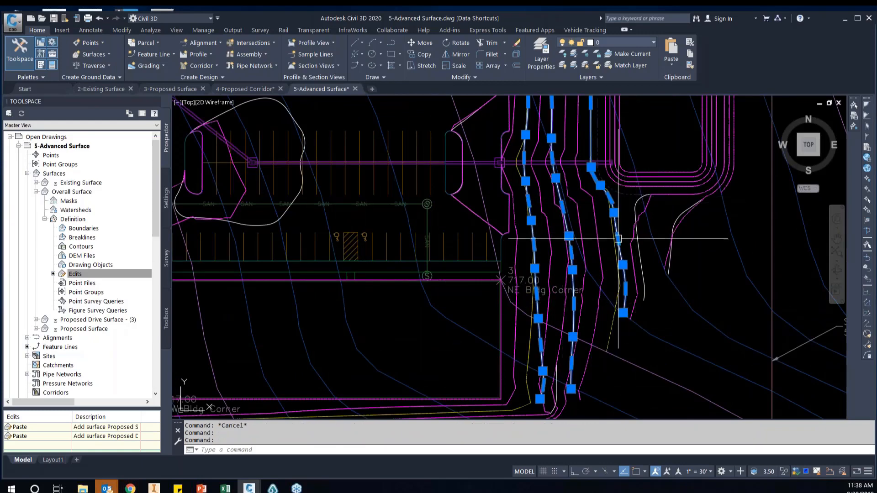
pyautogui.scroll(-3, 614, 196)
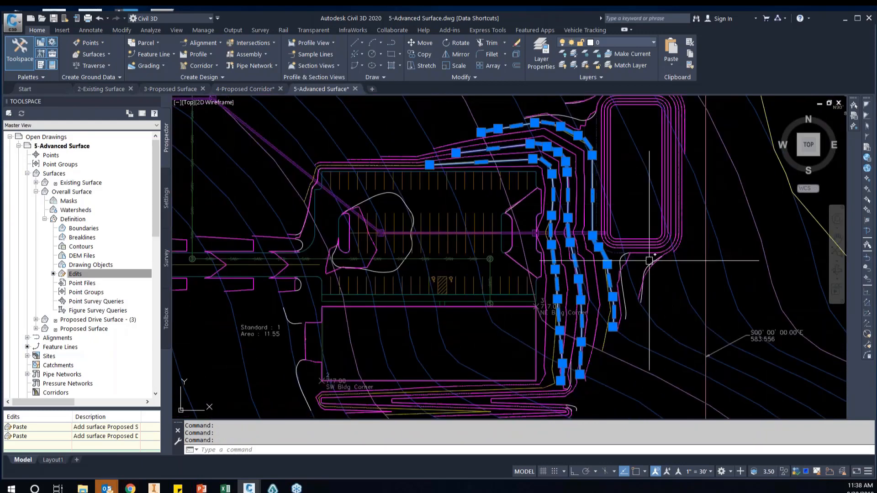
pyautogui.scroll(3, 599, 345)
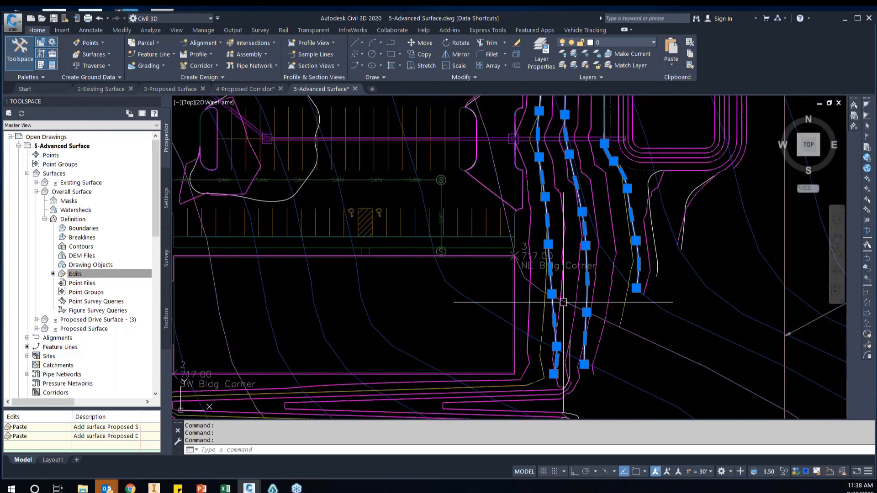
pyautogui.press('Delete')
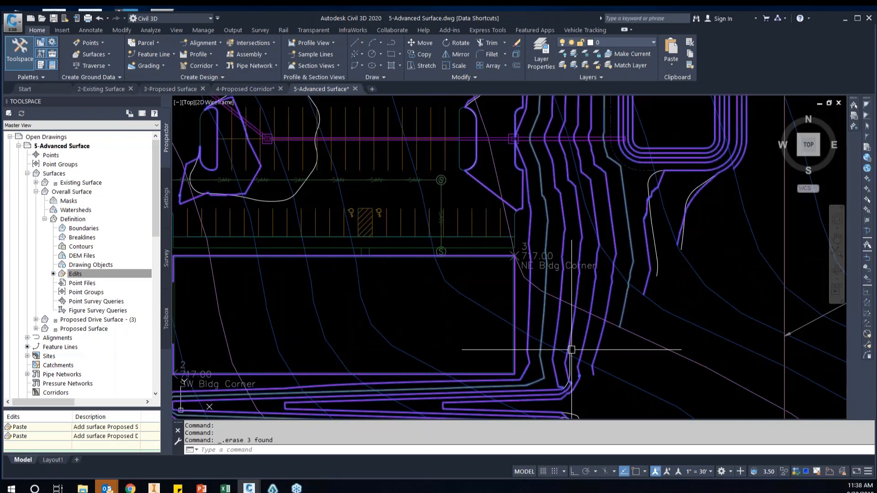
# Erase the short leftover white line on the slope near the building pad's southeast corner
pyautogui.scroll(2, 573, 352)
pyautogui.press('Escape')
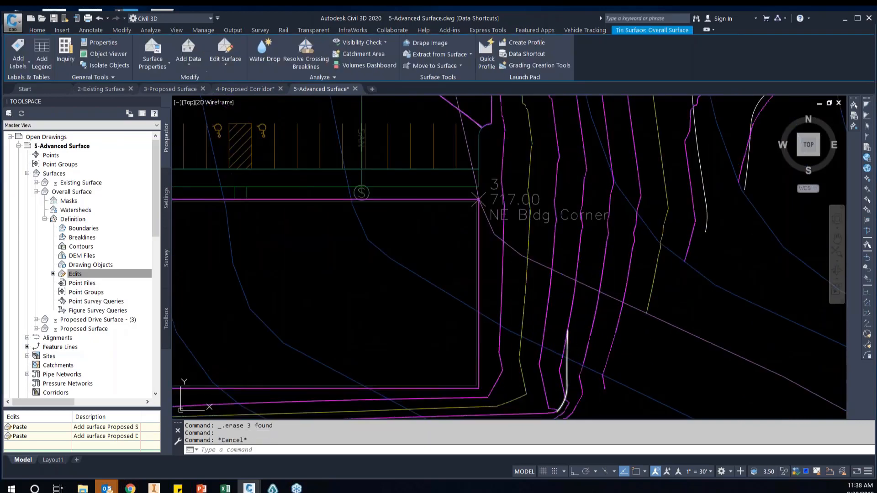
pyautogui.click(571, 349)
pyautogui.press('Delete')
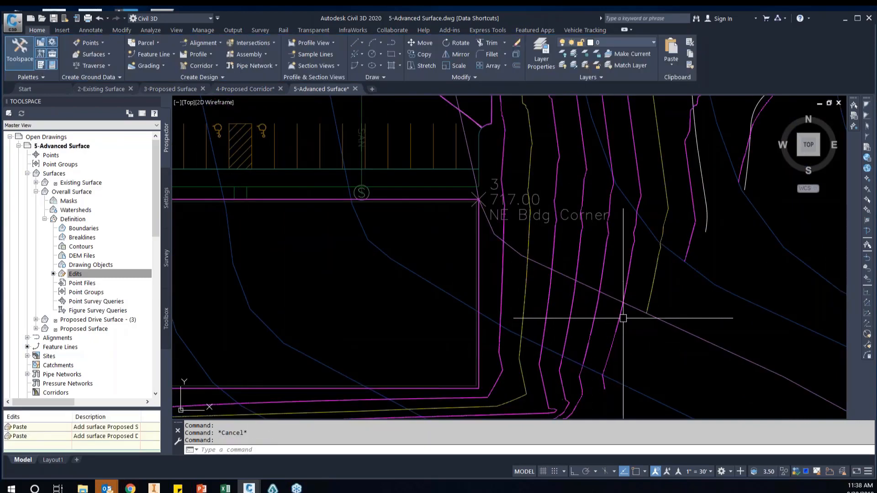
# Start a polyline at the south end of the outer yellow contour east of the building pad and add a short straight segment north
pyautogui.scroll(-2, 623, 318)
pyautogui.write('pl')
pyautogui.press('Return')
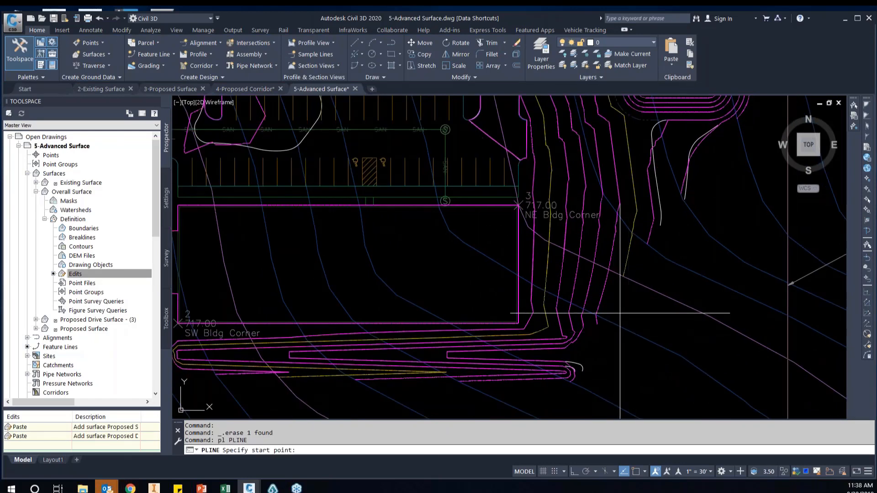
pyautogui.scroll(-2, 618, 284)
pyautogui.scroll(2, 627, 272)
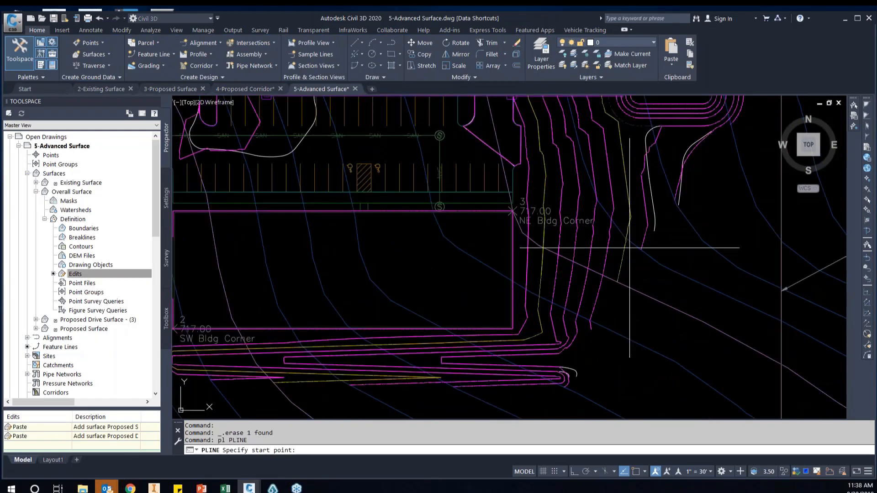
pyautogui.write('end')
pyautogui.press('Return')
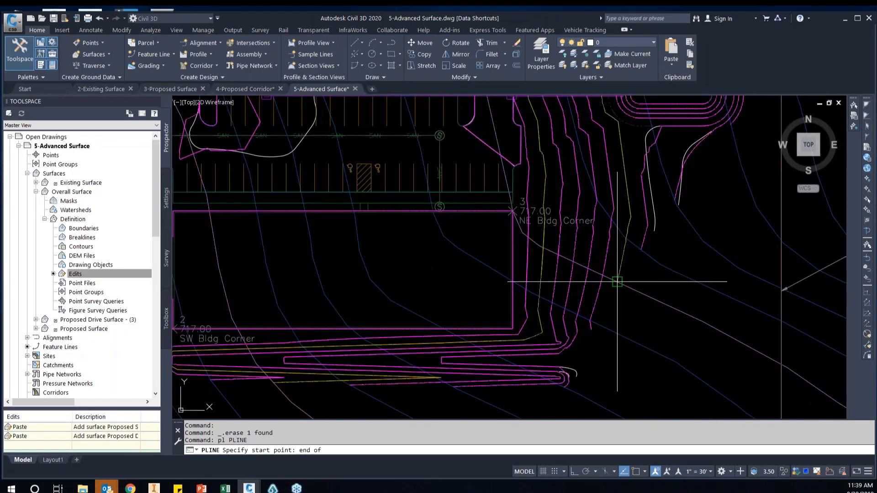
pyautogui.click(617, 281)
pyautogui.write('s')
pyautogui.press('Return')
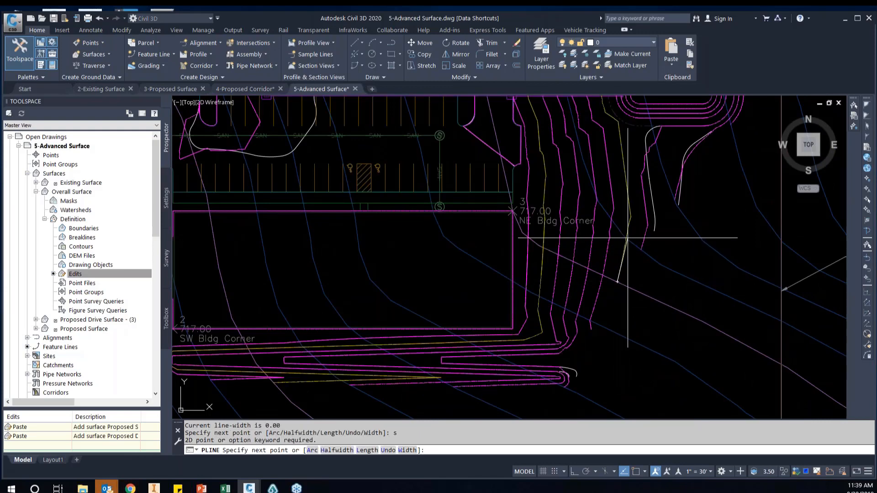
pyautogui.click(621, 196)
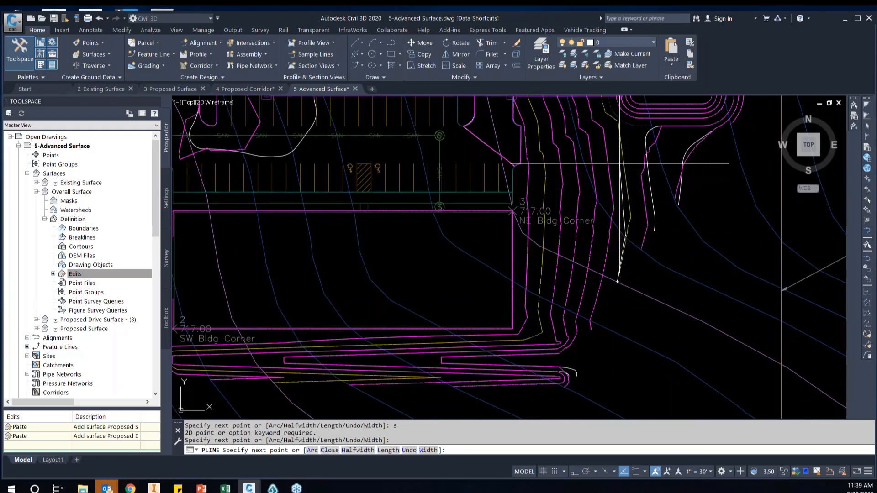
pyautogui.click(620, 155)
pyautogui.moveTo(610, 151); pyautogui.dragTo(606, 183, button='middle')
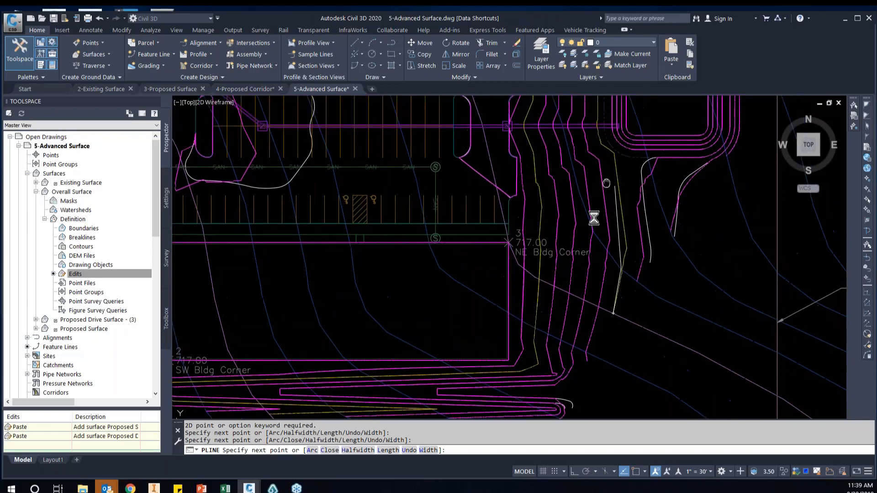
pyautogui.scroll(2, 593, 217)
pyautogui.write('a')
pyautogui.press('Return')
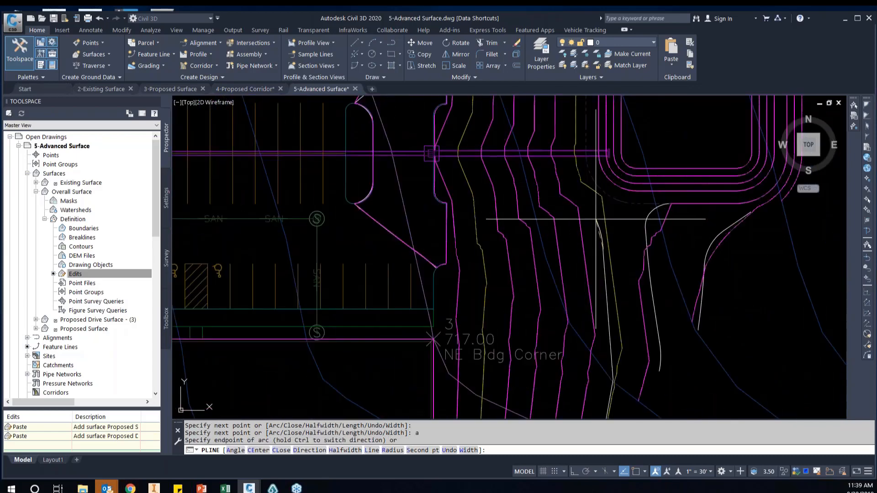
pyautogui.moveTo(596, 219); pyautogui.dragTo(588, 158, button='middle')
pyautogui.write('u')
pyautogui.press('Return')
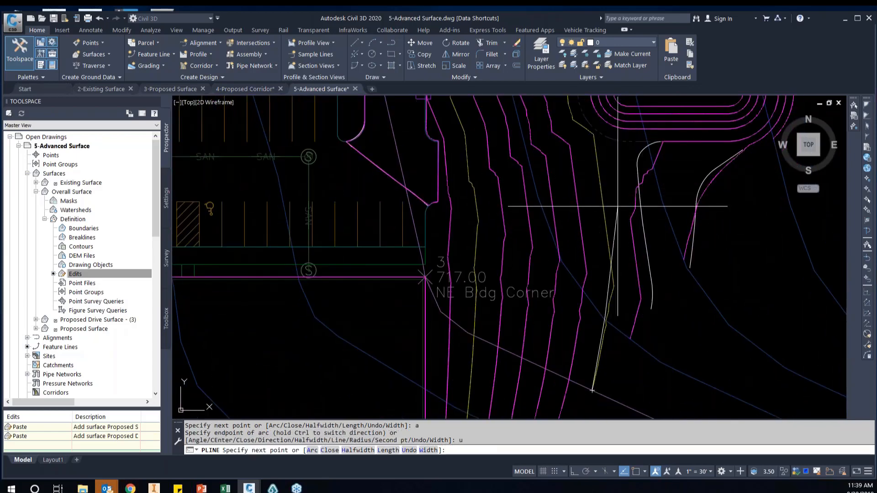
# Add a second-point arc to the polyline, following the outer yellow contour north to the pond's southwest corner
pyautogui.write('a')
pyautogui.press('Return')
pyautogui.write('s')
pyautogui.press('Return')
pyautogui.click(606, 248)
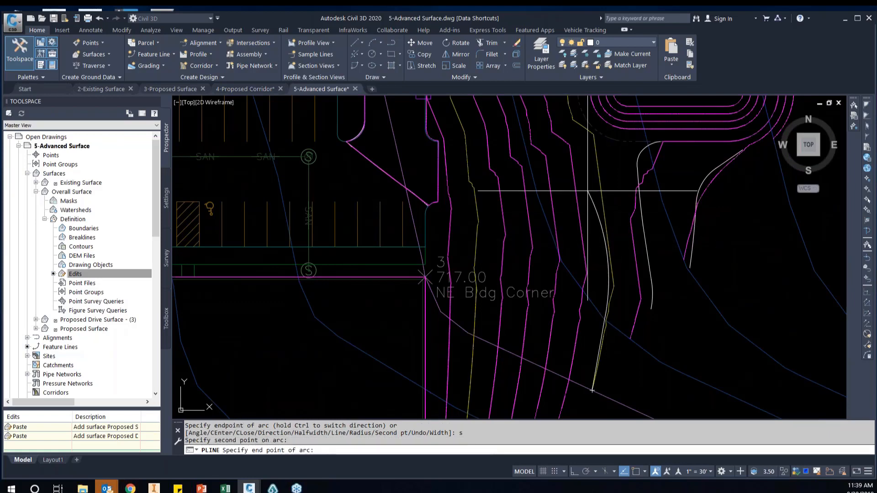
pyautogui.click(574, 130)
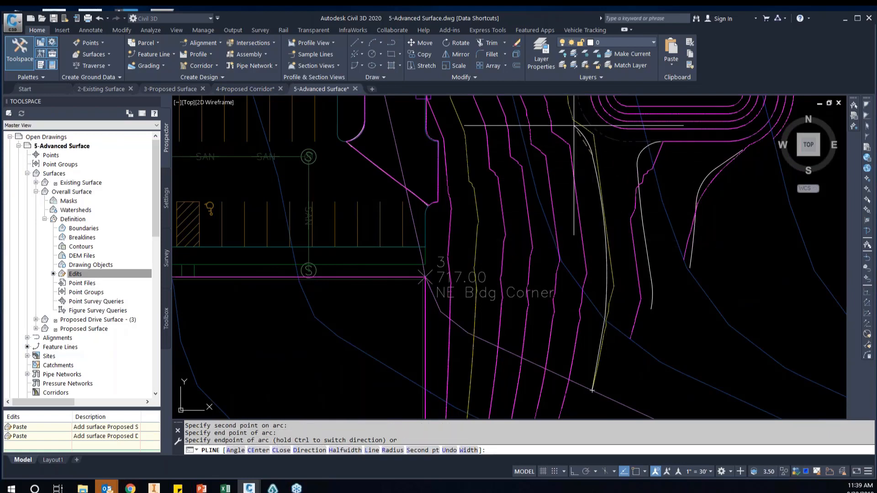
# Continue the polyline straight north along the pond's west side and curve it around the yellow contour's northeast bend
pyautogui.moveTo(574, 132); pyautogui.dragTo(570, 219, button='middle')
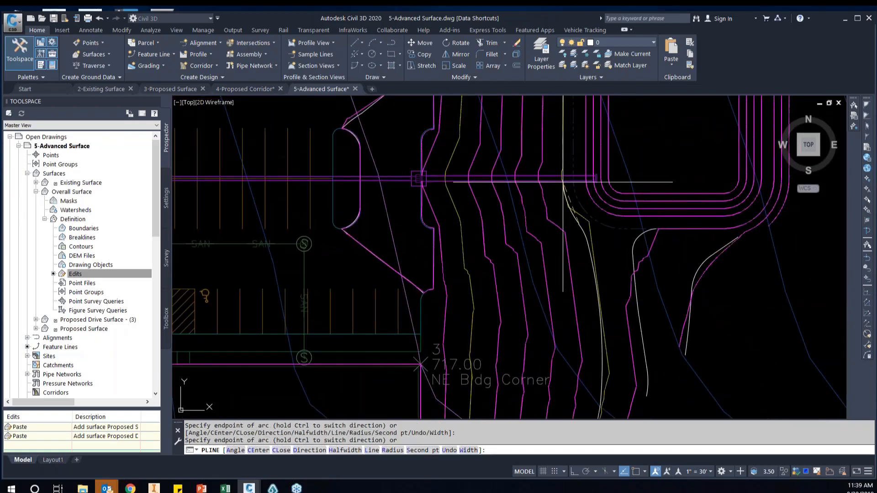
pyautogui.write('l')
pyautogui.press('Return')
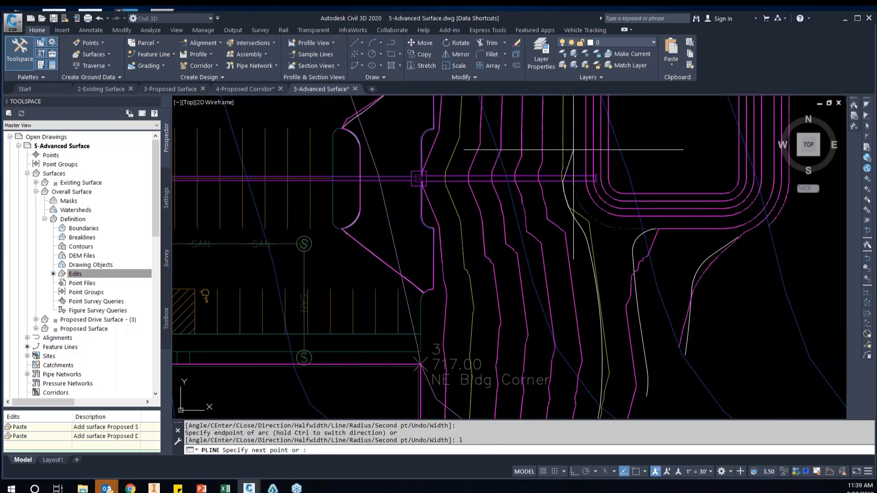
pyautogui.moveTo(561, 105); pyautogui.dragTo(575, 270, button='middle')
pyautogui.scroll(-2, 575, 269)
pyautogui.click(576, 193)
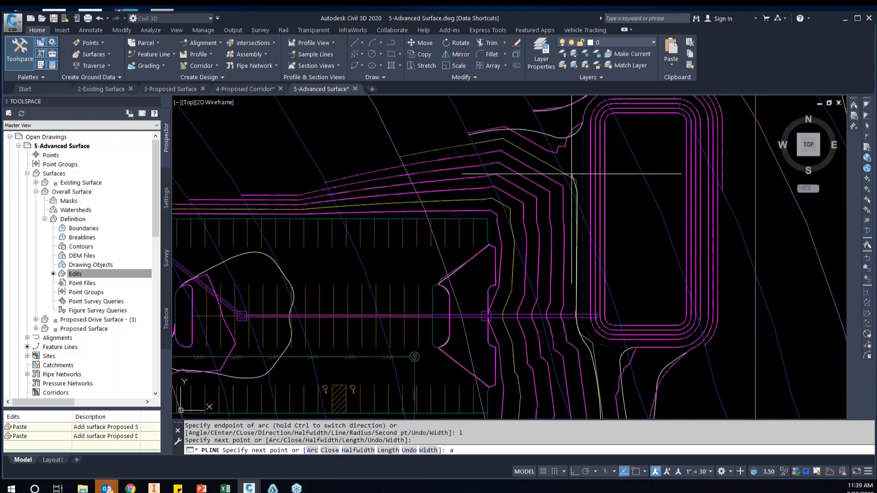
pyautogui.write('a')
pyautogui.press('Return')
pyautogui.click(565, 172)
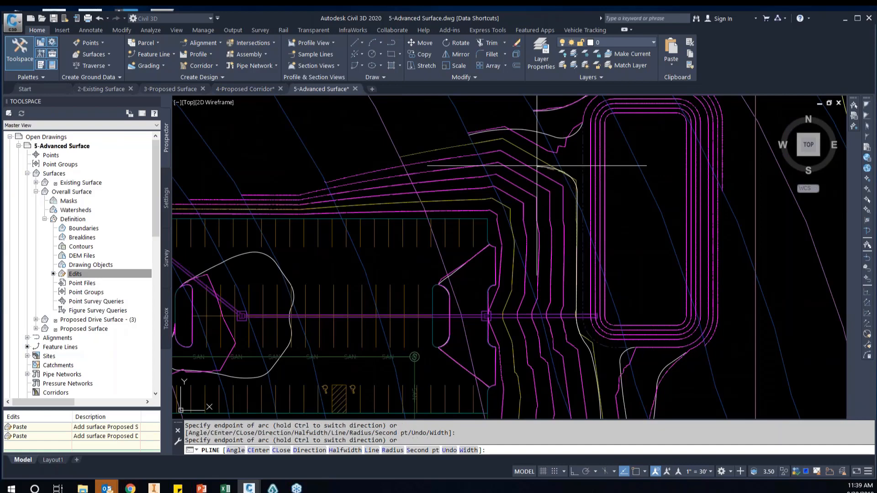
# Add a straight segment northwest along the yellow contour and an arc around its bend north of the parking lot
pyautogui.scroll(4, 525, 148)
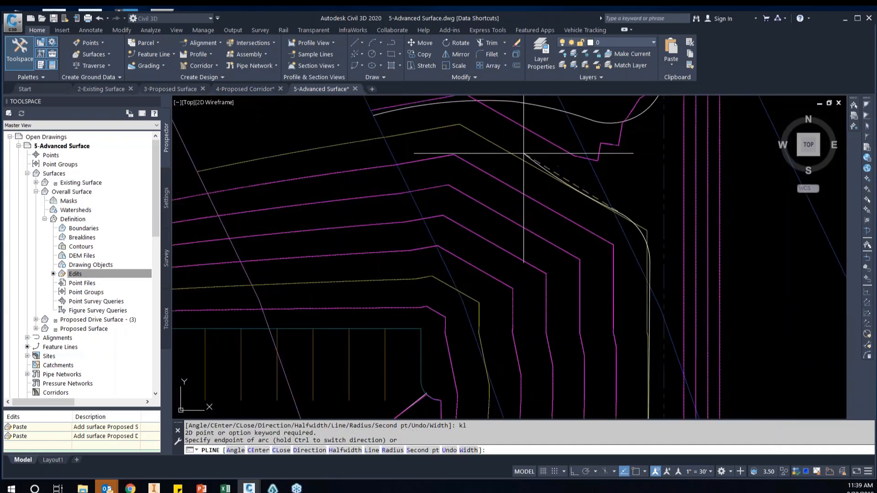
pyautogui.write('l')
pyautogui.press('Return')
pyautogui.click(499, 146)
pyautogui.write('a')
pyautogui.press('Return')
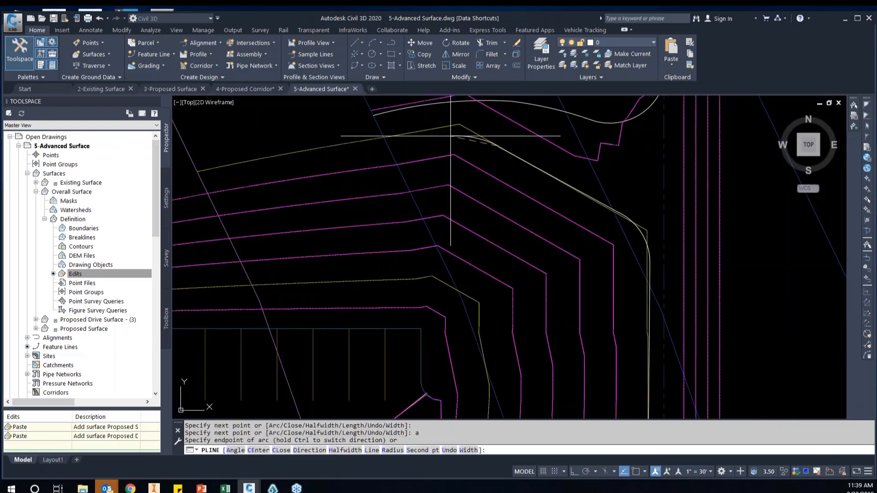
pyautogui.click(420, 133)
# Run a straight segment to the west endpoint of the outer yellow contour and finish the polyline
pyautogui.moveTo(418, 161); pyautogui.dragTo(419, 162, button='middle')
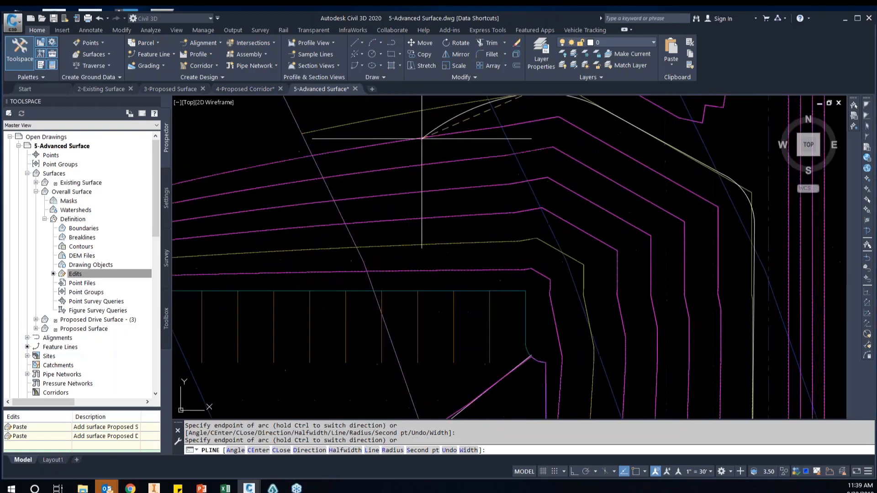
pyautogui.write('l')
pyautogui.press('Return')
pyautogui.write('end of')
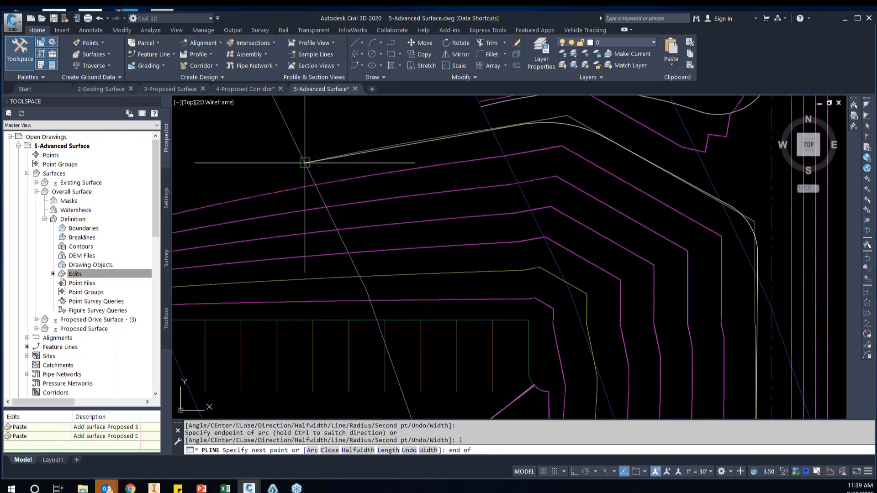
pyautogui.press('Return')
pyautogui.click(303, 159)
pyautogui.scroll(-3, 516, 208)
pyautogui.press('Return')
pyautogui.press('Return')
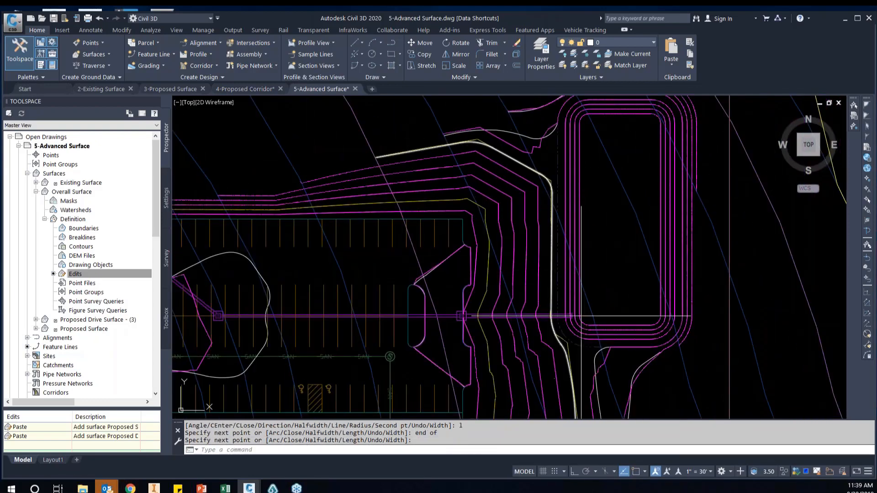
# Start another polyline at the end of the magenta contour just south of the building pad's southeast corner
pyautogui.scroll(5, 521, 274)
pyautogui.write('ecify start point: e')
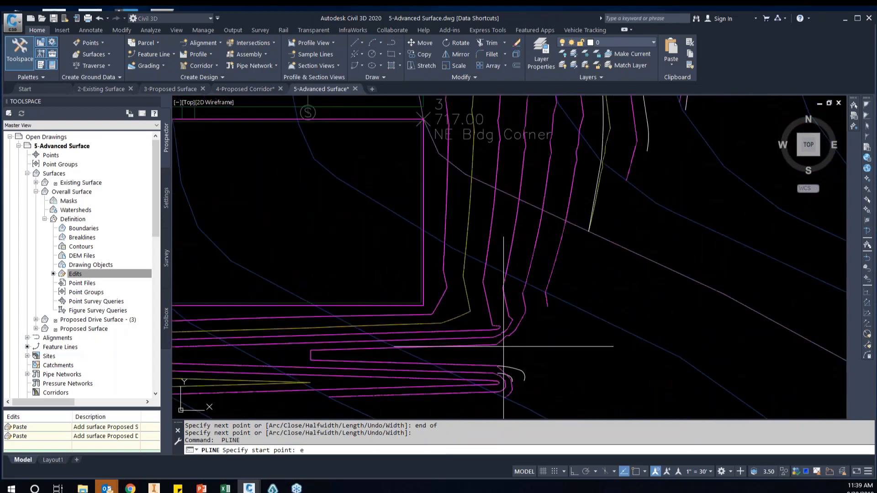
pyautogui.write('nd')
pyautogui.press('Return')
pyautogui.click(497, 344)
pyautogui.write('a')
pyautogui.press('Return')
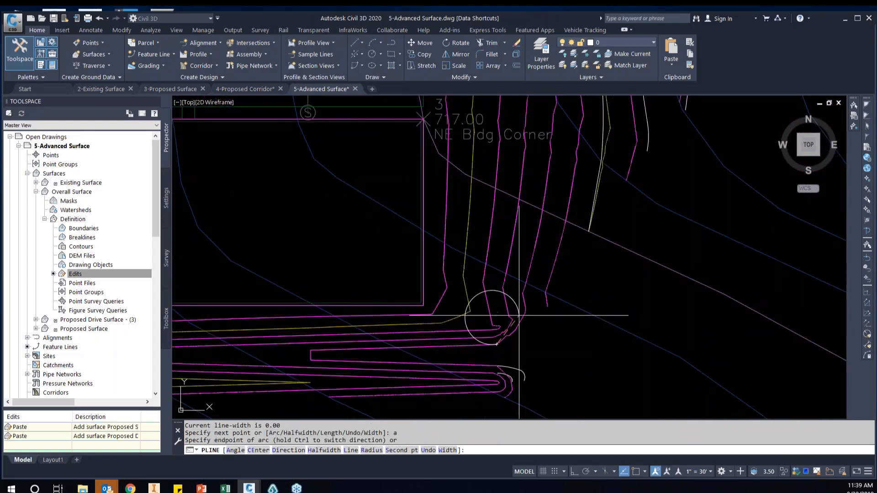
pyautogui.write('s')
pyautogui.press('Return')
pyautogui.click(519, 319)
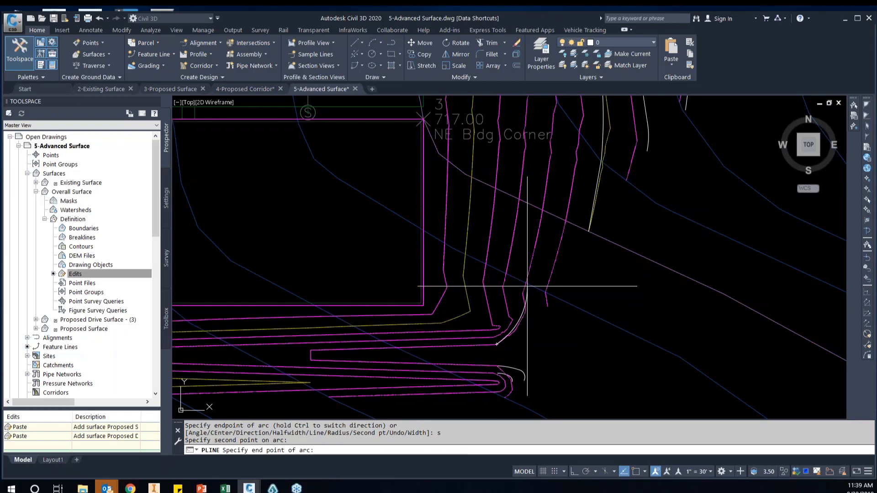
pyautogui.click(528, 286)
pyautogui.moveTo(538, 241)
pyautogui.mouseDown(button='middle')
pyautogui.moveTo(531, 289)
pyautogui.moveTo(543, 268)
pyautogui.moveTo(646, 213)
pyautogui.mouseUp(button='middle')
pyautogui.write('l')
pyautogui.press('Return')
pyautogui.write('u')
pyautogui.press('Return')
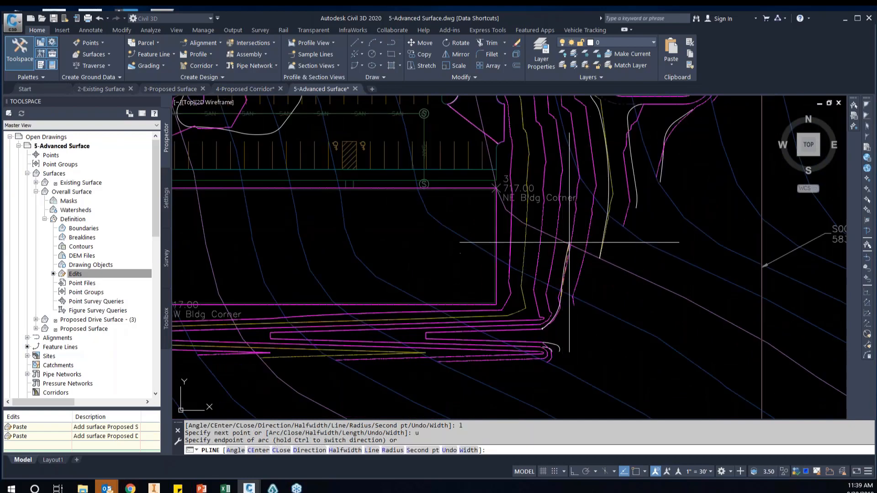
pyautogui.write('s')
pyautogui.press('Return')
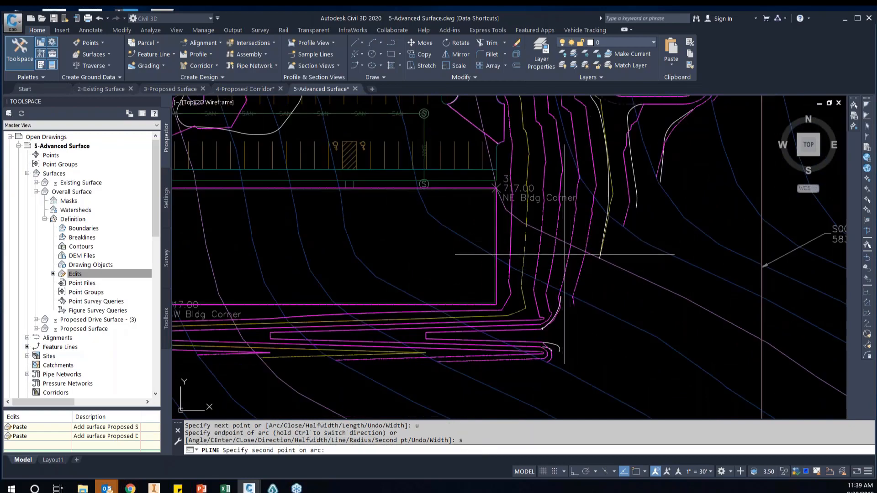
pyautogui.click(562, 296)
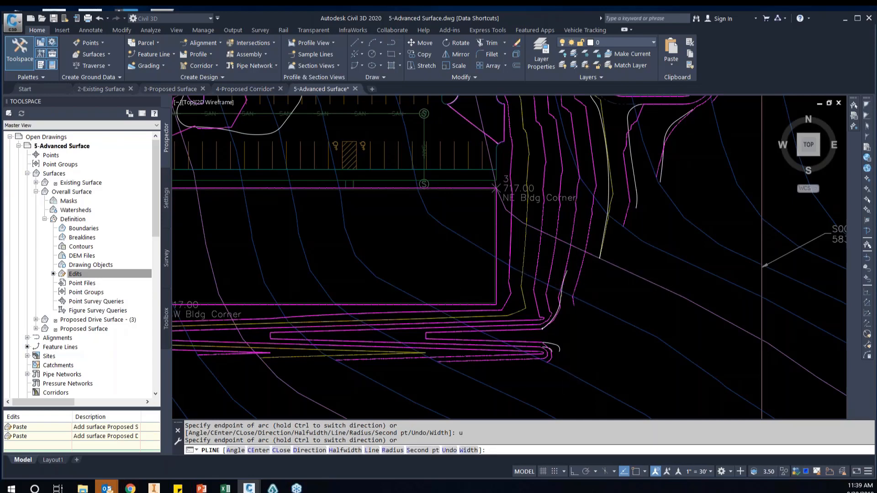
pyautogui.scroll(2, 565, 265)
pyautogui.write('u')
pyautogui.press('Return')
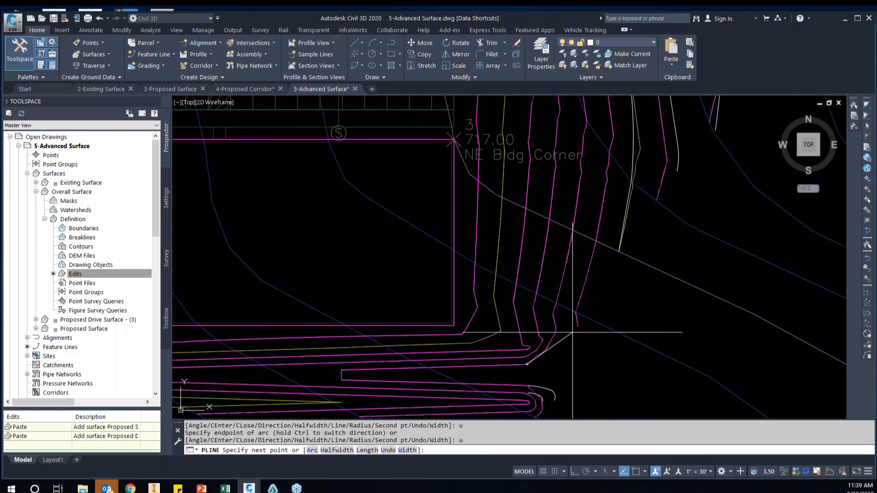
# Draw a second-point arc from the polyline's start, rounding the magenta contours at the building pad's southeast corner
pyautogui.write('a')
pyautogui.press('Return')
pyautogui.write('s Second p')
pyautogui.press('Return')
pyautogui.click(554, 332)
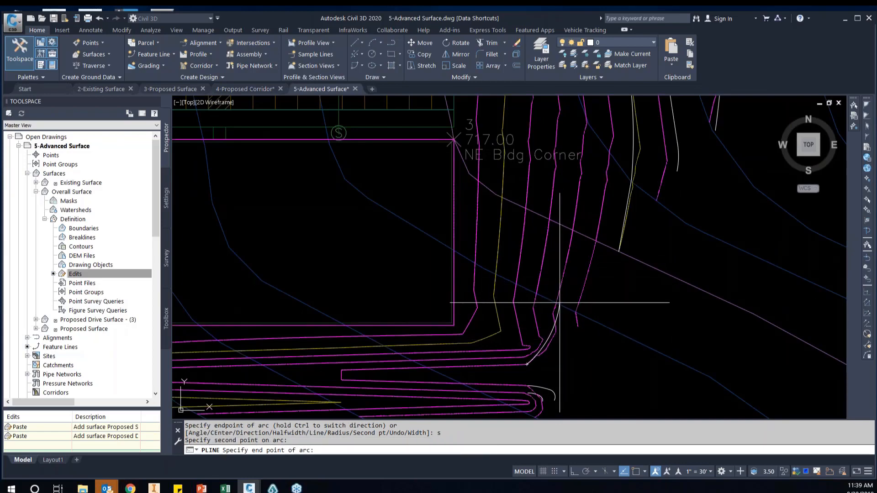
pyautogui.click(559, 302)
# Continue the polyline straight north along the magenta contour east of the pad, then curve it northwest with arcs toward the storm pipe
pyautogui.moveTo(568, 260); pyautogui.dragTo(558, 297, button='middle')
pyautogui.write('l')
pyautogui.press('Return')
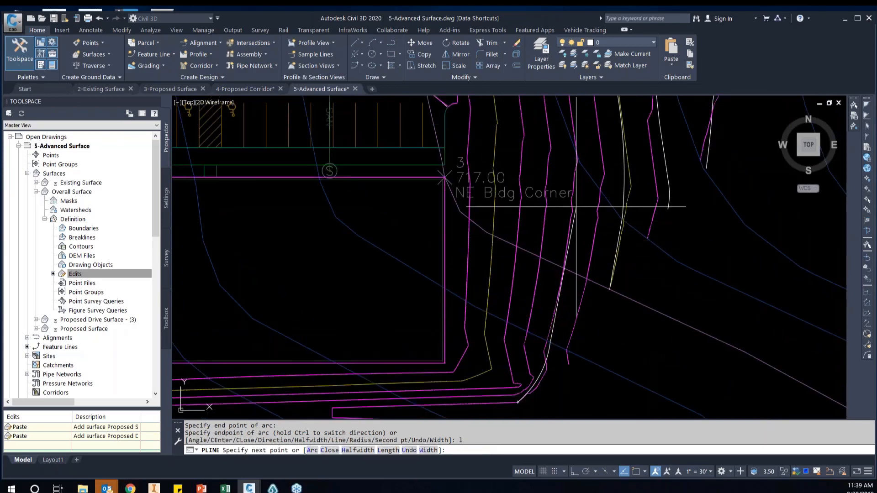
pyautogui.click(572, 205)
pyautogui.moveTo(577, 126); pyautogui.dragTo(582, 264, button='middle')
pyautogui.write('a')
pyautogui.press('Return')
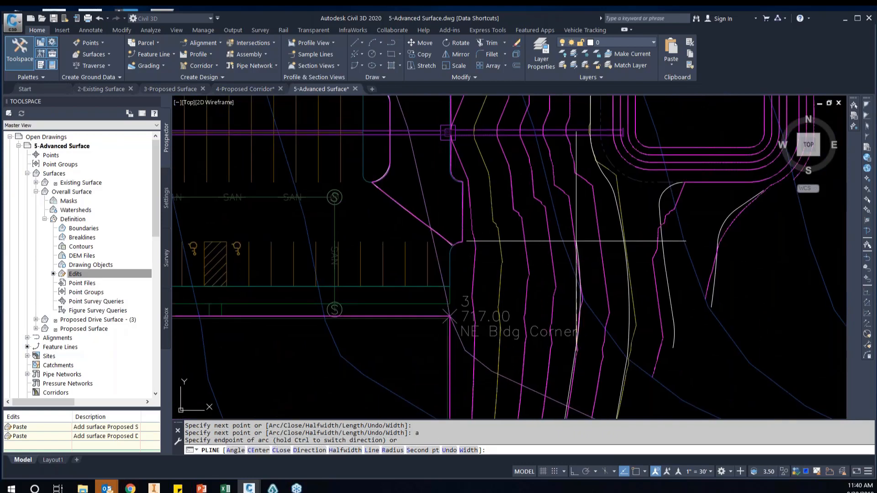
pyautogui.moveTo(559, 198); pyautogui.dragTo(561, 246, button='middle')
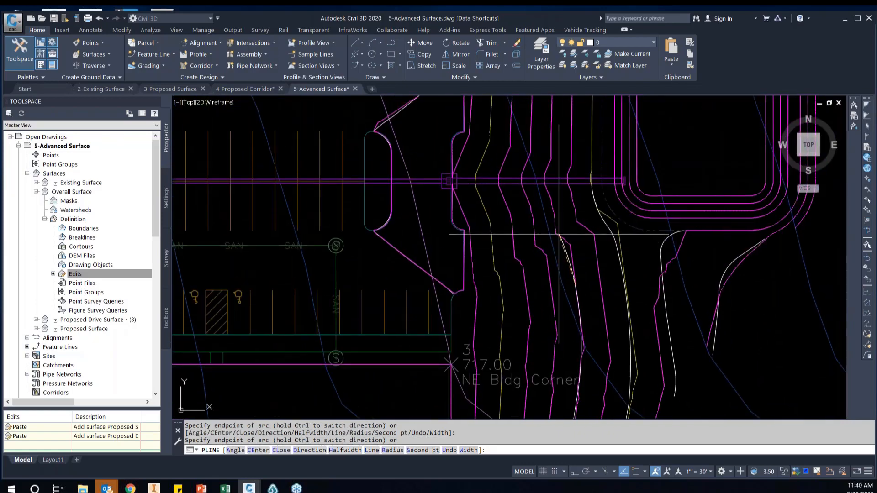
pyautogui.click(550, 197)
# Extend the polyline straight north between the parking lot and pond, then round the magenta contour's northeast bend with an arc
pyautogui.moveTo(554, 157); pyautogui.dragTo(541, 290, button='middle')
pyautogui.write('l')
pyautogui.press('Return')
pyautogui.moveTo(557, 200); pyautogui.dragTo(548, 221, button='middle')
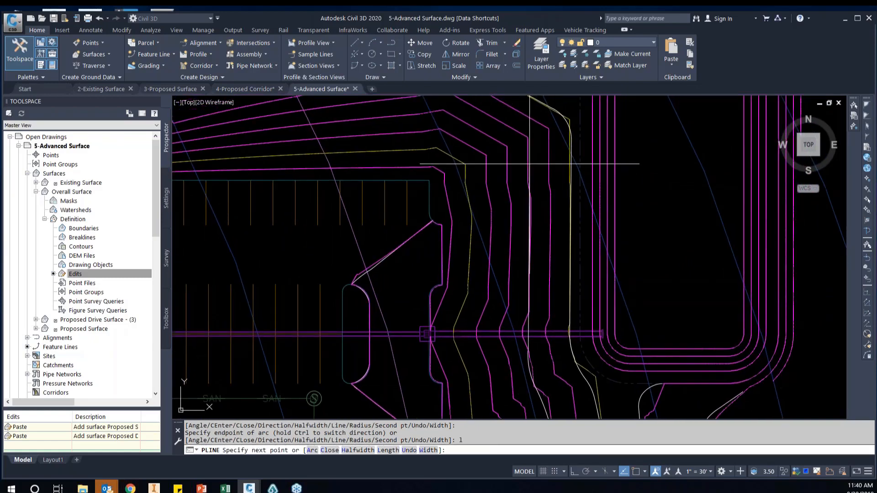
pyautogui.click(528, 160)
pyautogui.write('a')
pyautogui.press('Return')
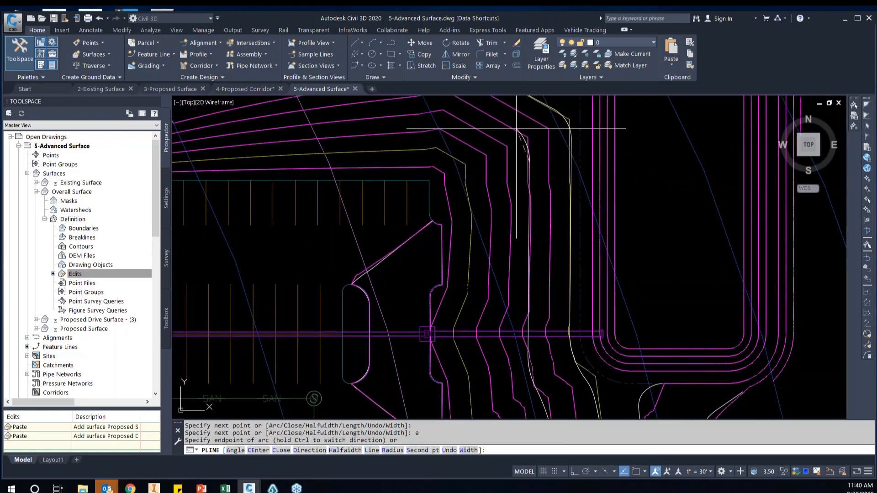
pyautogui.click(515, 128)
pyautogui.moveTo(515, 129); pyautogui.dragTo(561, 149, button='middle')
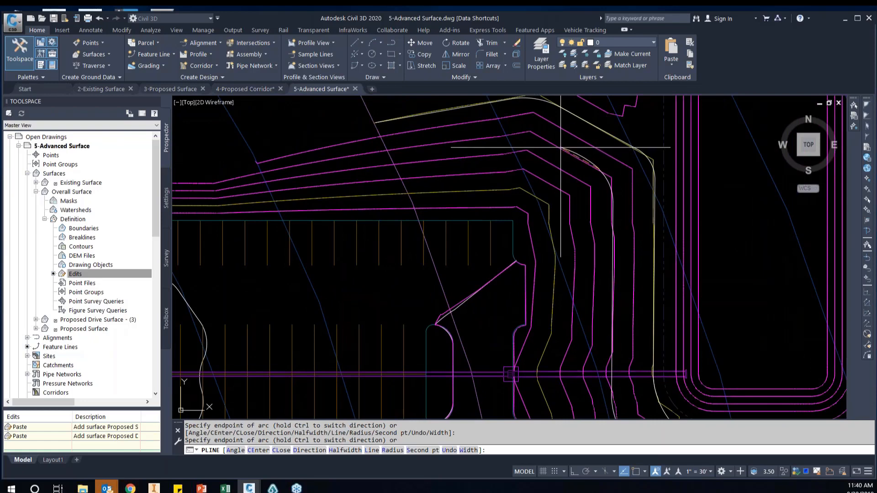
# Add a straight segment northwest and an arc turning west over the magenta contour's bend north of the parking lot
pyautogui.write('l')
pyautogui.press('Return')
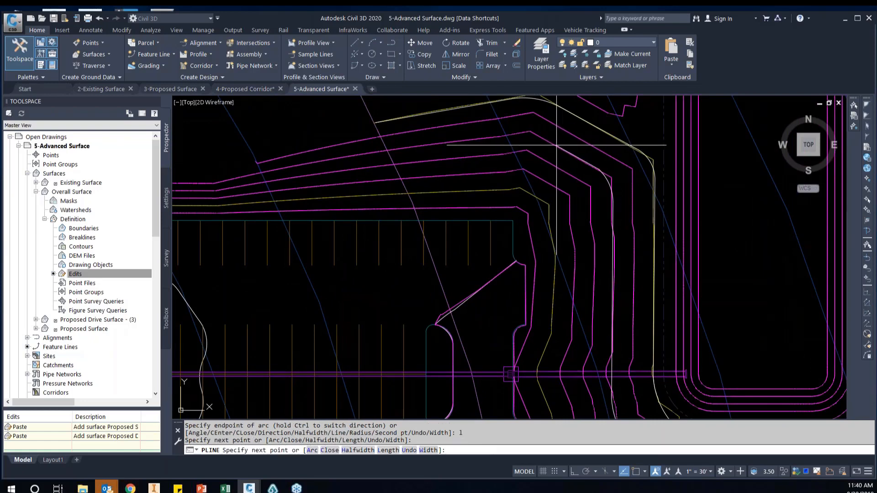
pyautogui.write('a')
pyautogui.press('Return')
pyautogui.click(511, 135)
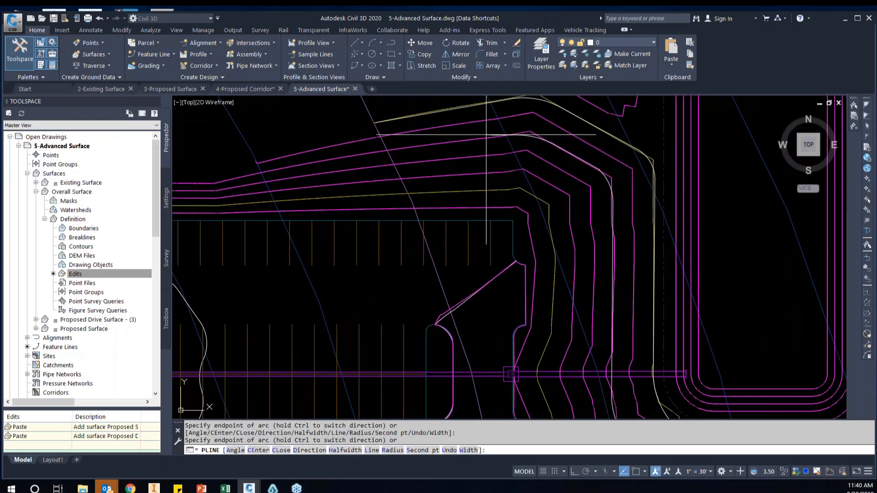
# Finish the polyline with a straight segment running west-southwest along the magenta contour north of the parking lot
pyautogui.write('l')
pyautogui.press('Return')
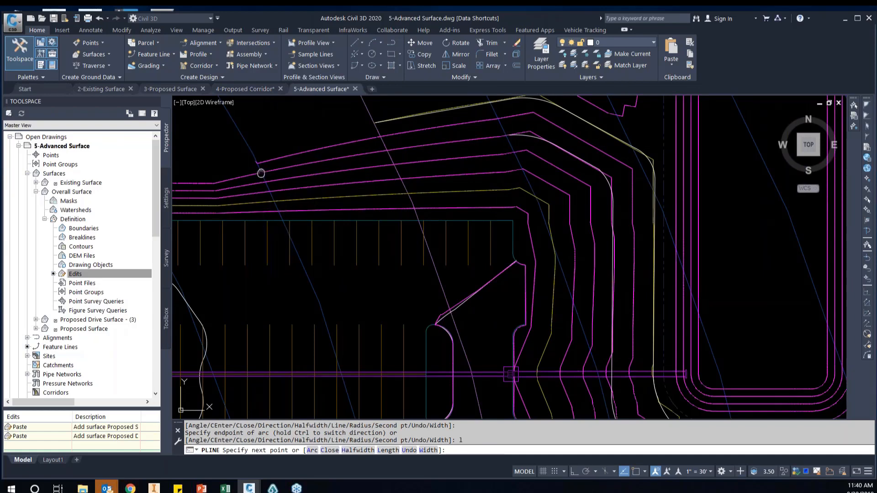
pyautogui.moveTo(260, 173); pyautogui.dragTo(442, 170, button='middle')
pyautogui.click(431, 172)
pyautogui.press('Return')
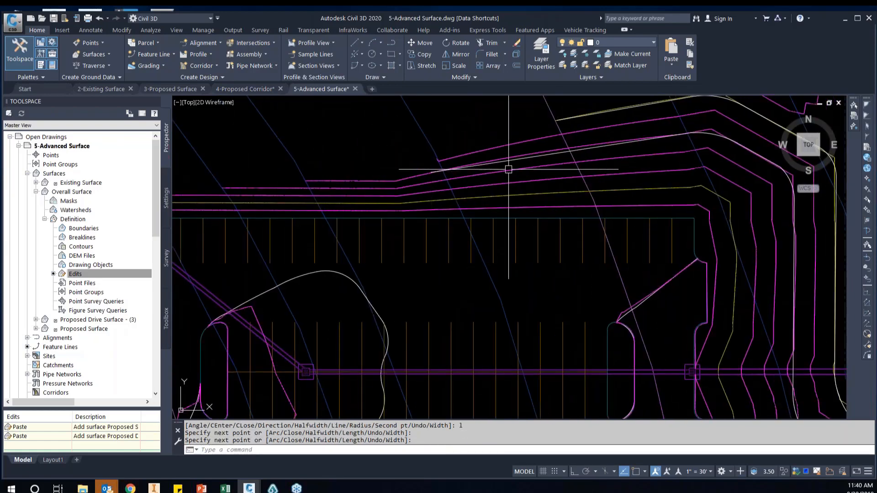
# Start a polyline on the next inner magenta contour south of the building pad, rounding the pad's southeast corner with a second-point arc
pyautogui.scroll(-4, 511, 170)
pyautogui.moveTo(651, 281); pyautogui.dragTo(650, 233, button='middle')
pyautogui.scroll(2, 603, 361)
pyautogui.press('Return')
pyautogui.scroll(2, 596, 347)
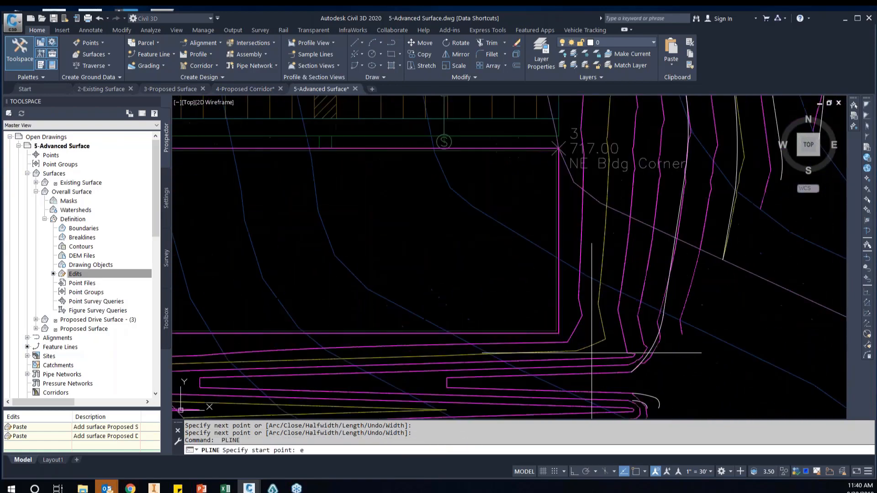
pyautogui.write('end')
pyautogui.press('Return')
pyautogui.scroll(2, 635, 351)
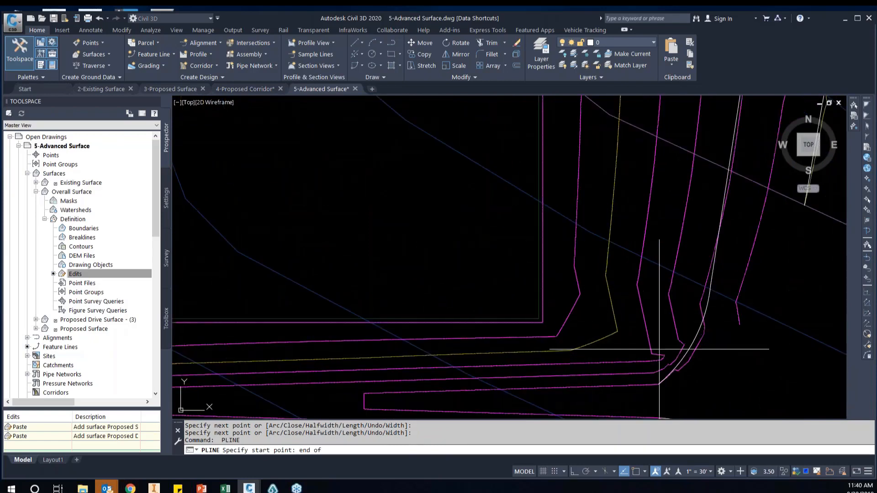
pyautogui.scroll(3, 637, 351)
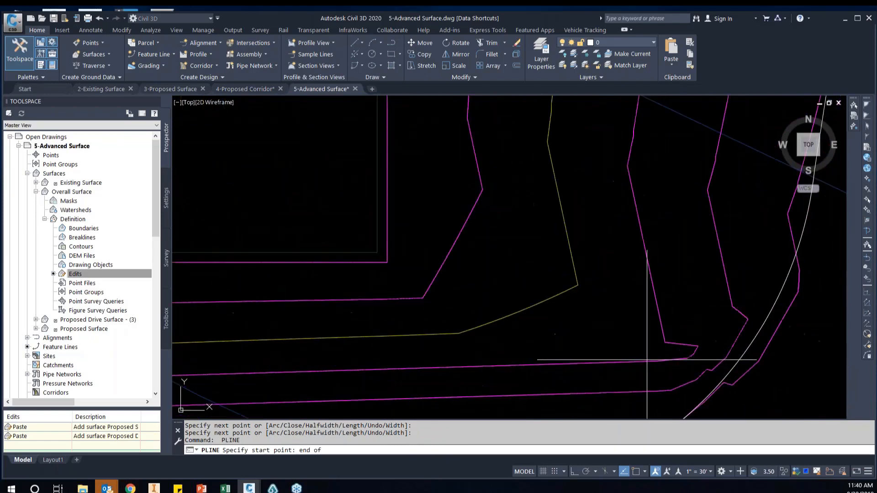
pyautogui.click(660, 361)
pyautogui.write('a')
pyautogui.press('Return')
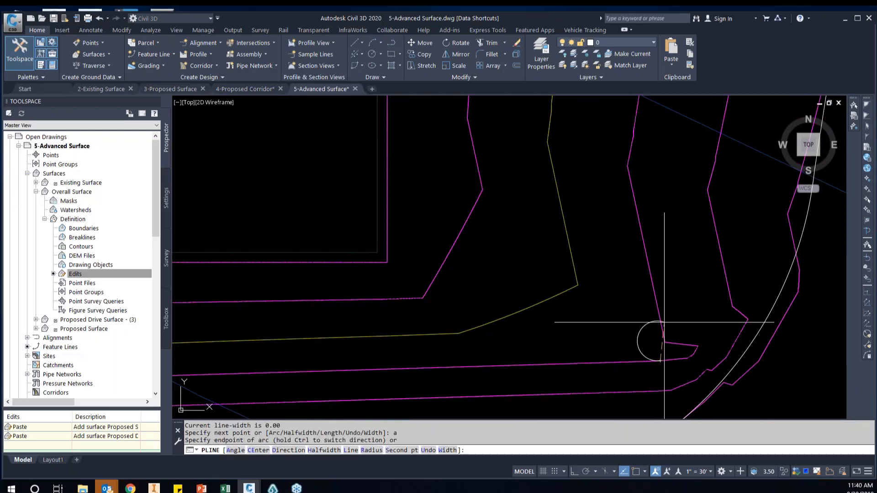
pyautogui.write('s')
pyautogui.press('Return')
pyautogui.click(681, 332)
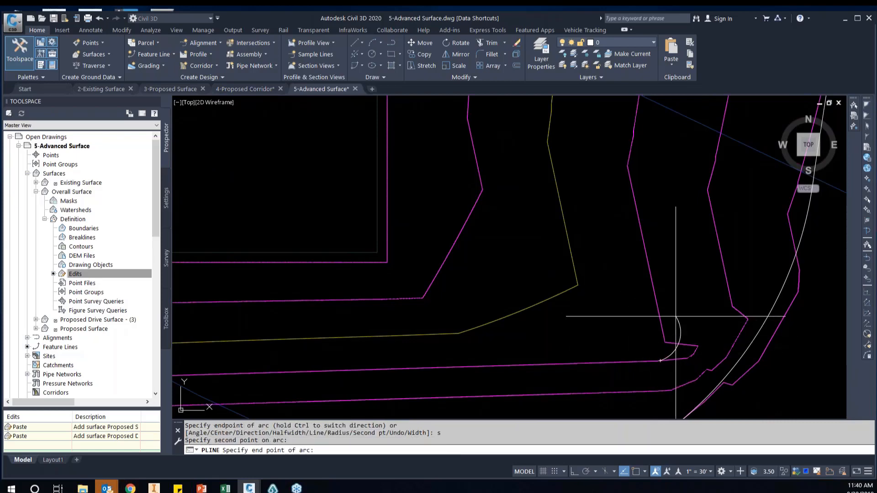
pyautogui.click(676, 315)
# Extend the polyline with an arc turning north, then a straight segment along the magenta contour east of the building pad
pyautogui.moveTo(649, 254); pyautogui.dragTo(648, 389, button='middle')
pyautogui.click(634, 303)
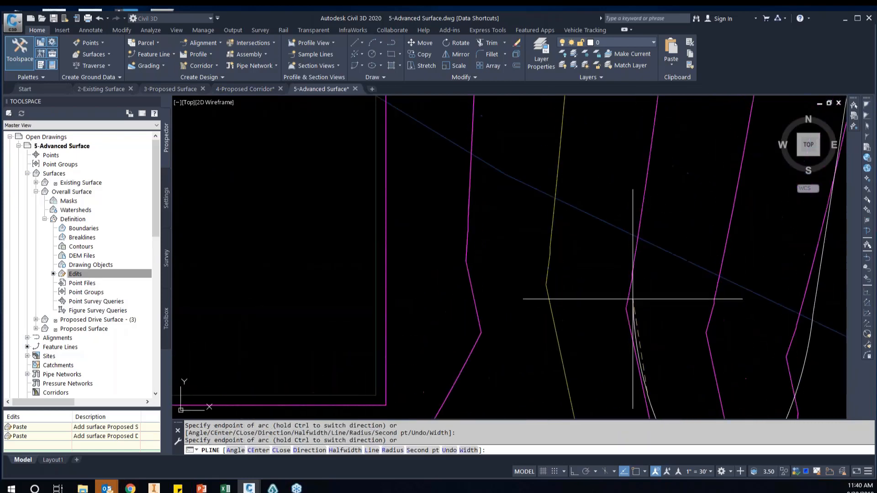
pyautogui.scroll(-4, 634, 275)
pyautogui.moveTo(637, 262); pyautogui.dragTo(648, 331, button='middle')
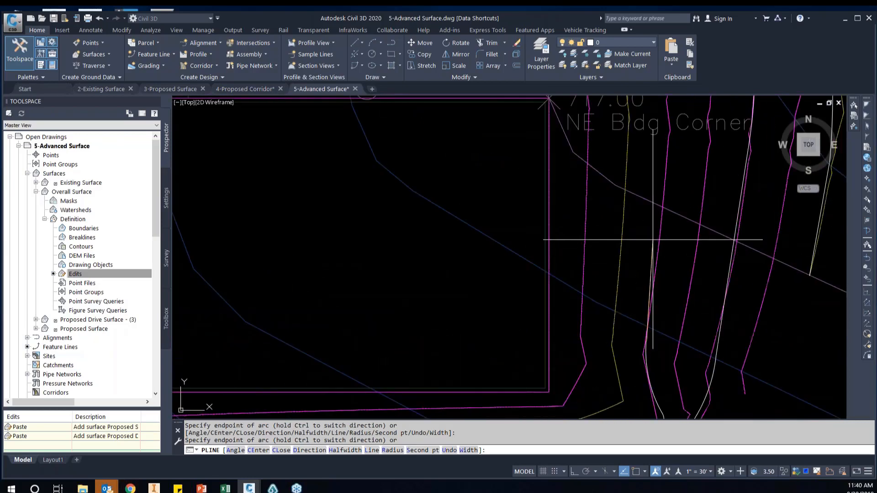
pyautogui.write('l')
pyautogui.press('Return')
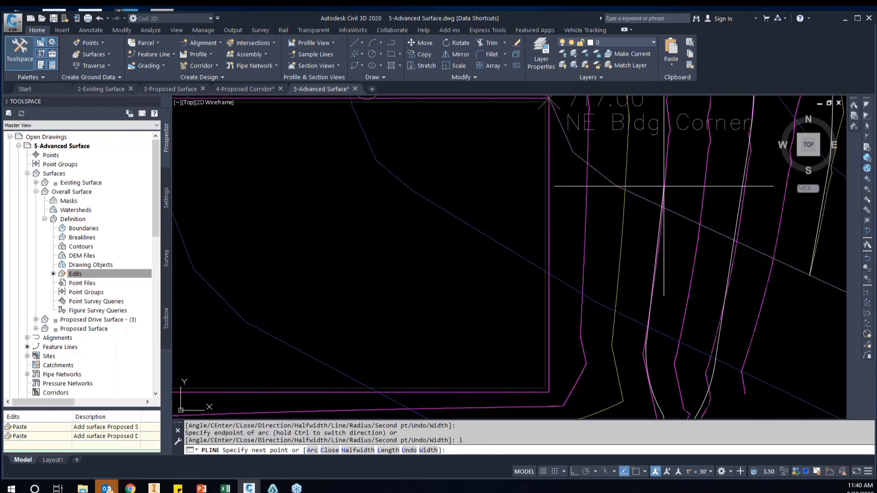
pyautogui.click(663, 186)
# Curve the polyline north with arcs past the northeast building corner and across the storm pipe
pyautogui.moveTo(663, 186); pyautogui.dragTo(689, 364, button='middle')
pyautogui.scroll(-2, 693, 260)
pyautogui.write('a')
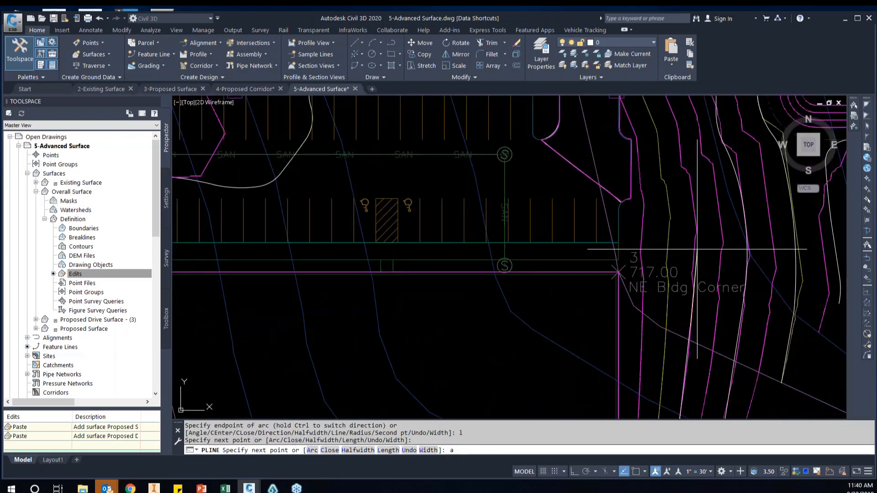
pyautogui.press('Return')
pyautogui.moveTo(696, 249); pyautogui.dragTo(703, 298, button='middle')
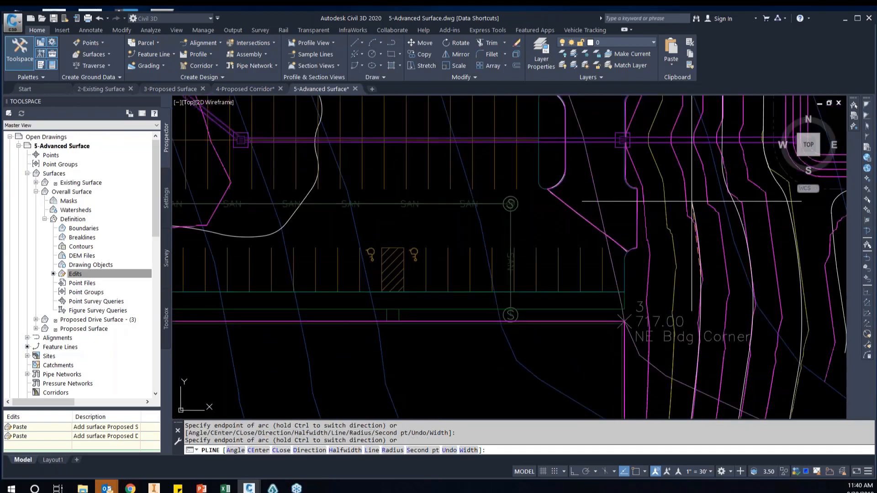
pyautogui.moveTo(681, 162); pyautogui.dragTo(680, 184, button='middle')
pyautogui.moveTo(679, 153); pyautogui.dragTo(676, 210, button='middle')
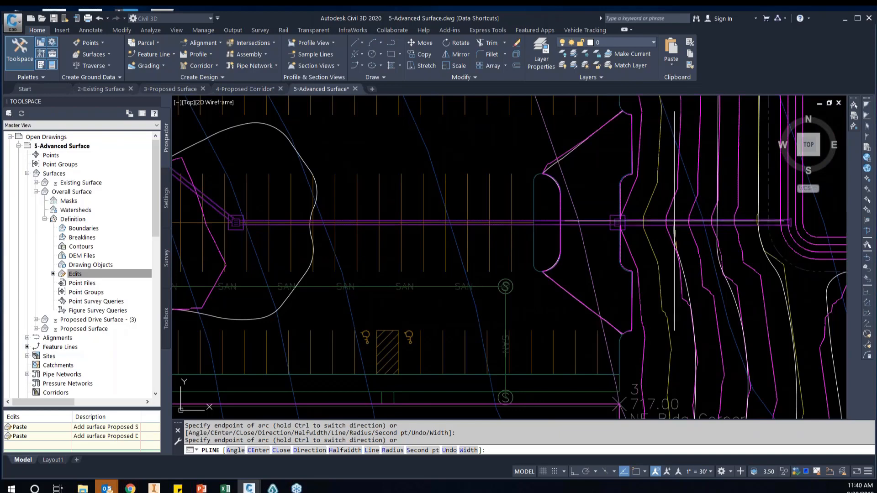
pyautogui.moveTo(681, 137); pyautogui.dragTo(676, 207, button='middle')
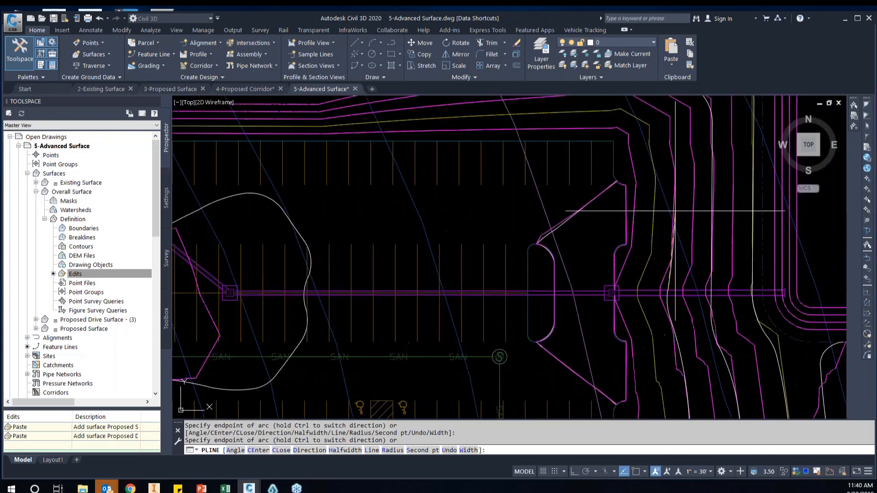
# Add a straight segment north beside the parking lot and an arc rounding the magenta contour's northeast bend
pyautogui.write('l')
pyautogui.press('Return')
pyautogui.click(670, 153)
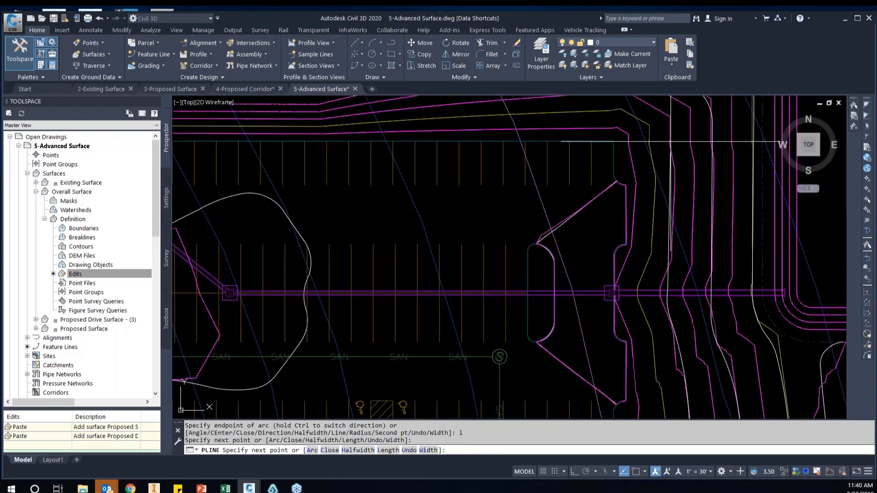
pyautogui.scroll(3, 665, 165)
pyautogui.write('a')
pyautogui.press('Return')
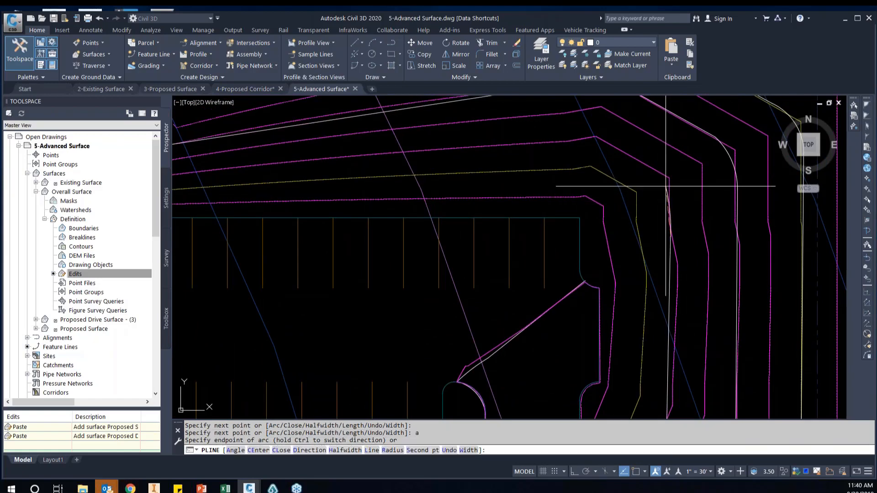
pyautogui.click(657, 175)
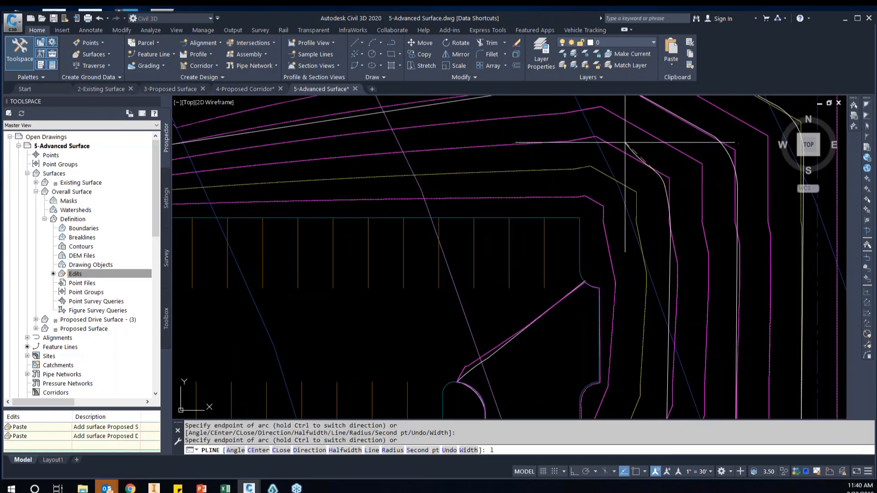
# Add a short straight segment northwest and an arc turning the polyline west over the contour's bend north of the parking lot
pyautogui.write('l')
pyautogui.press('Return')
pyautogui.click(609, 146)
pyautogui.write('a')
pyautogui.press('Return')
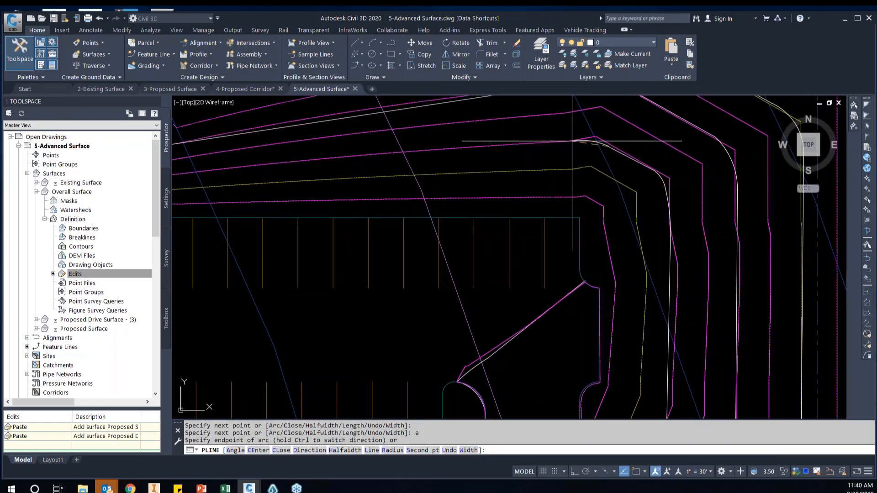
pyautogui.click(572, 141)
# Finish the polyline with a long straight segment west along the magenta contour north of the parking stalls
pyautogui.scroll(-3, 664, 151)
pyautogui.write('l')
pyautogui.press('Return')
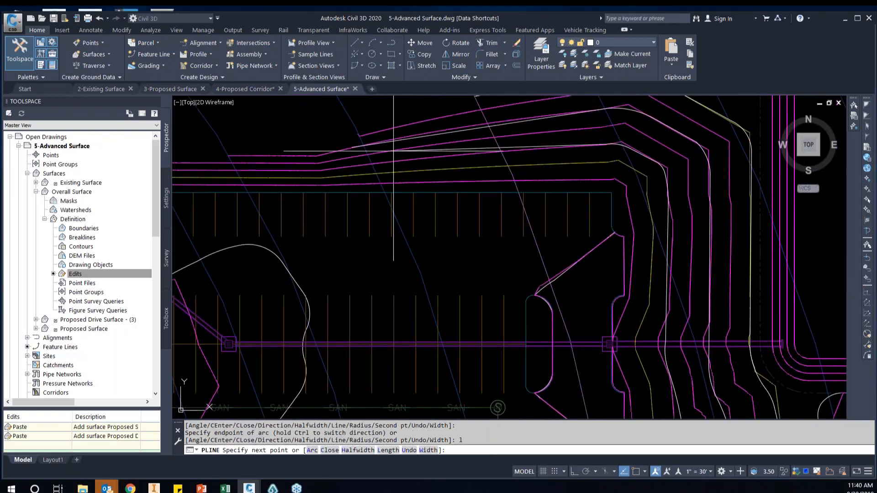
pyautogui.click(383, 162)
pyautogui.press('Return')
# Start a polyline with a nearest snap on the innermost magenta contour outside the pad, rounding its southeast corner with a second-point arc
pyautogui.moveTo(648, 319); pyautogui.dragTo(622, 185, button='middle')
pyautogui.scroll(-3, 622, 184)
pyautogui.moveTo(678, 329); pyautogui.dragTo(664, 251, button='middle')
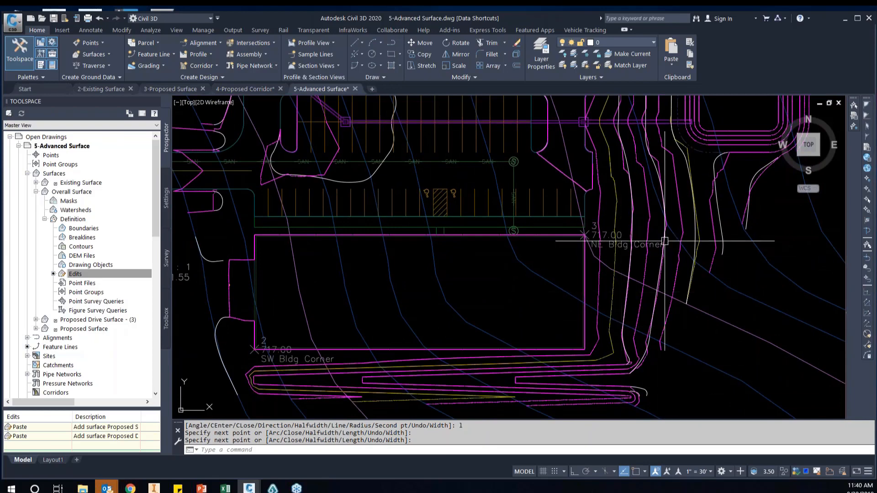
pyautogui.scroll(3, 589, 358)
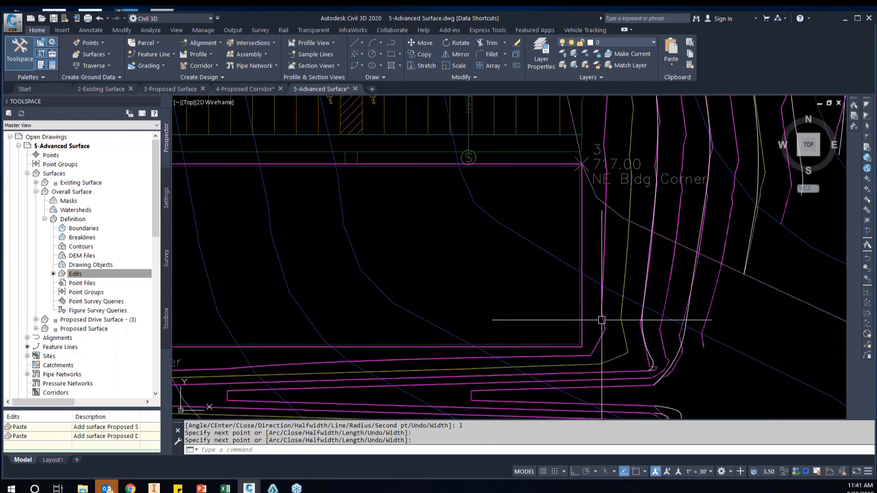
pyautogui.write('pl')
pyautogui.press('Return')
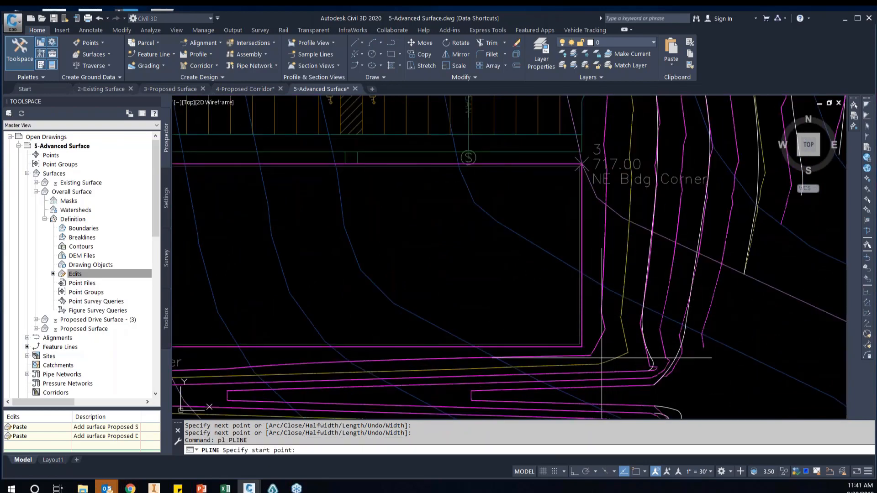
pyautogui.scroll(5, 584, 361)
pyautogui.click(576, 350)
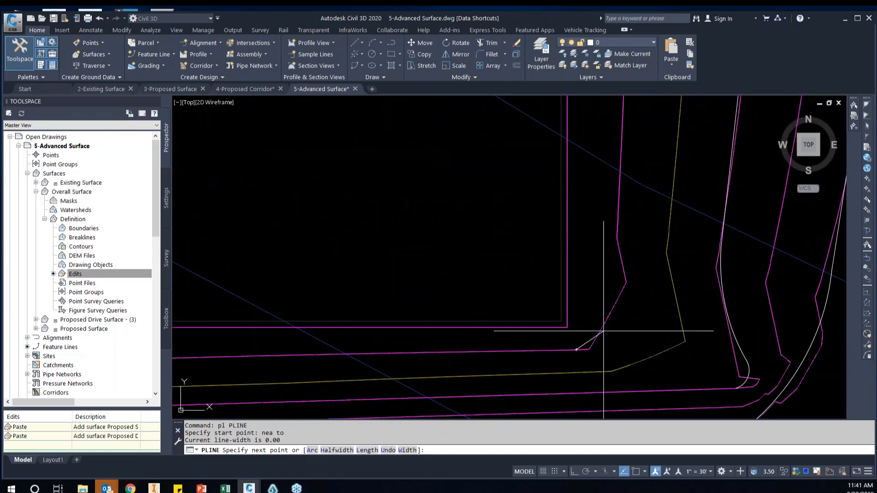
pyautogui.write('a')
pyautogui.press('Return')
pyautogui.write('s')
pyautogui.press('Return')
pyautogui.click(598, 340)
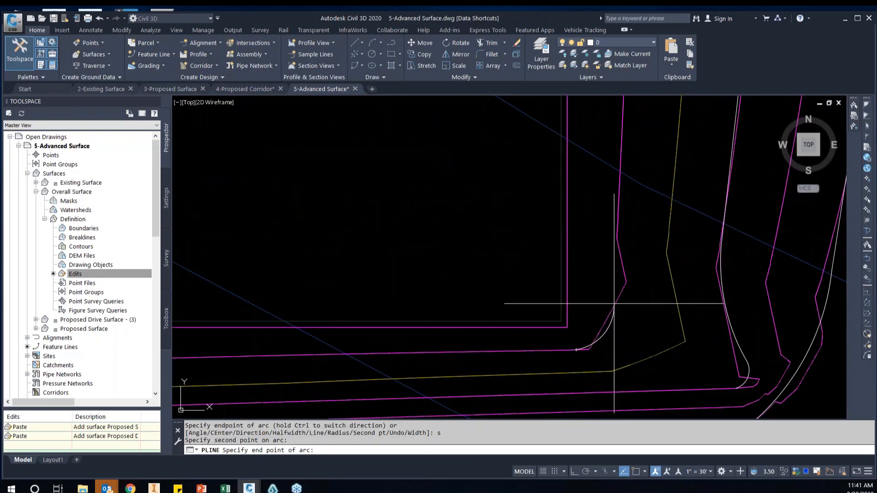
pyautogui.click(622, 304)
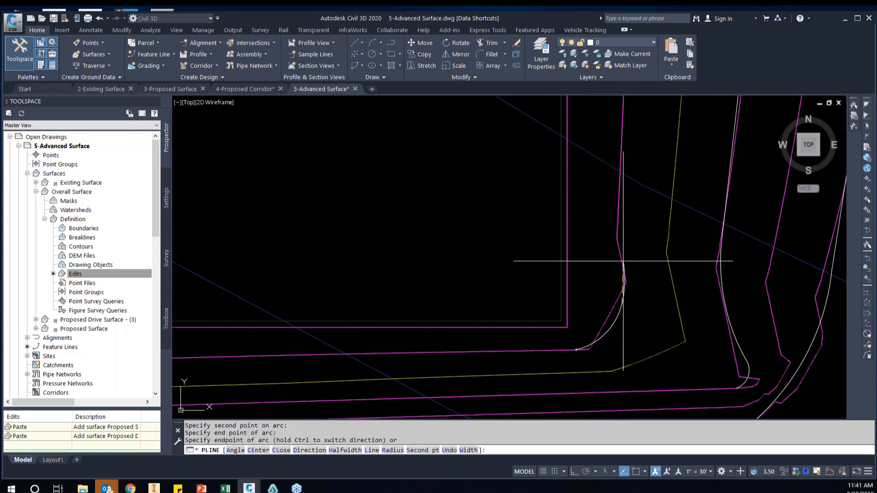
# Continue the polyline north along the magenta contour beside the pad's east edge, curving it toward the storm inlet at the parking lot
pyautogui.click(623, 262)
pyautogui.moveTo(621, 240); pyautogui.dragTo(610, 280, button='middle')
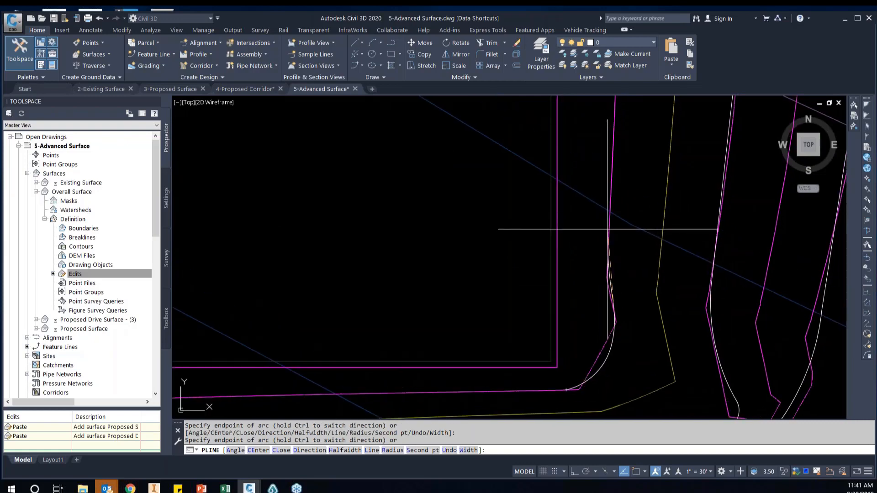
pyautogui.moveTo(611, 216); pyautogui.dragTo(607, 318, button='middle')
pyautogui.scroll(-5, 603, 280)
pyautogui.moveTo(605, 261); pyautogui.dragTo(603, 324, button='middle')
pyautogui.moveTo(604, 237); pyautogui.dragTo(602, 319, button='middle')
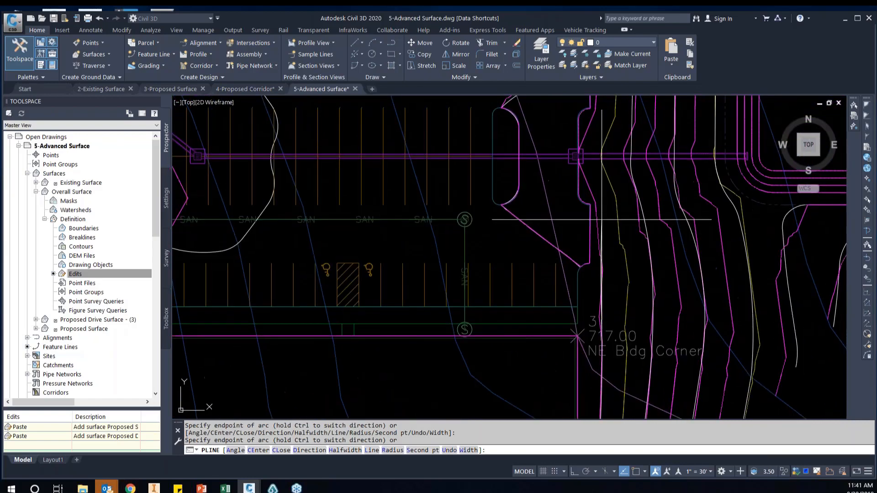
pyautogui.moveTo(597, 190); pyautogui.dragTo(598, 262, button='middle')
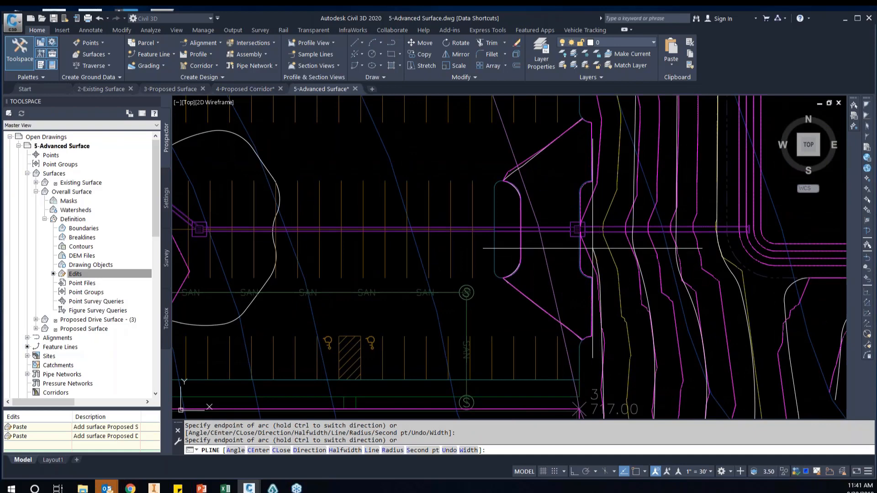
pyautogui.scroll(2, 593, 249)
pyautogui.write('a')
pyautogui.press('Return')
pyautogui.press('Return')
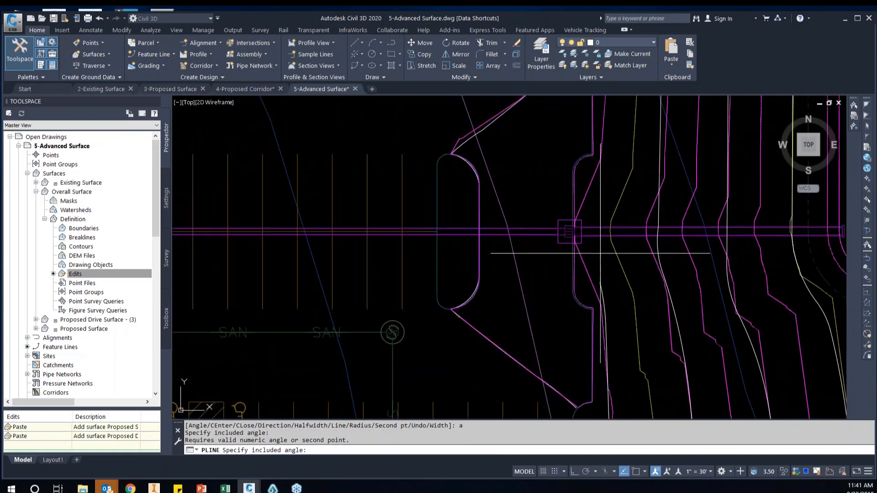
pyautogui.scroll(-3, 589, 249)
pyautogui.press('Return')
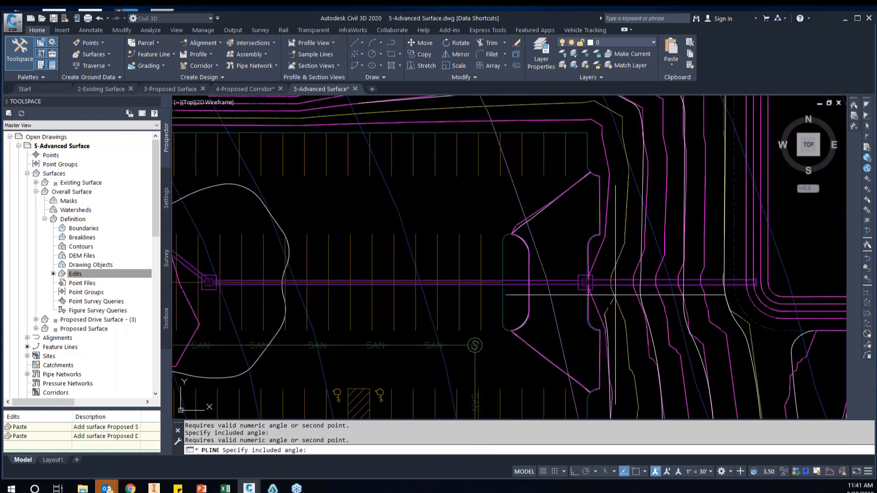
pyautogui.press('Escape')
pyautogui.scroll(3, 608, 298)
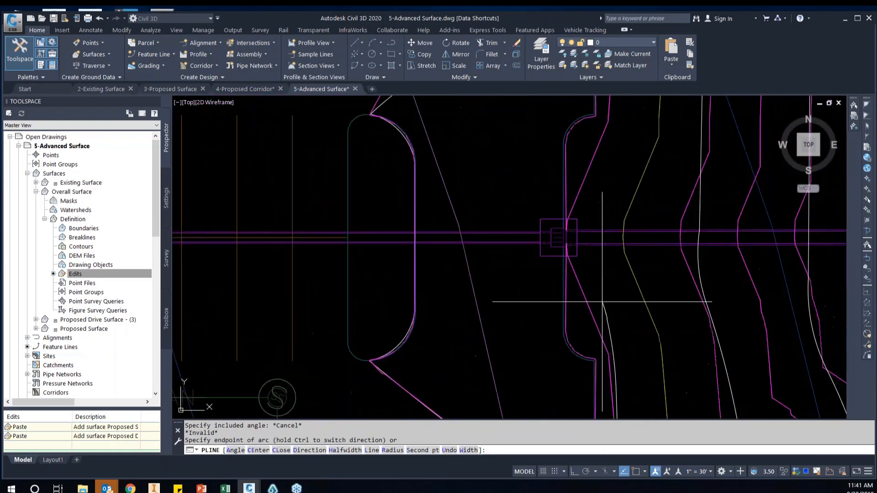
# End the polyline and stretch its north endpoint northwest onto the magenta contour below the storm inlet using a nearest snap
pyautogui.press('Return')
pyautogui.scroll(2, 609, 301)
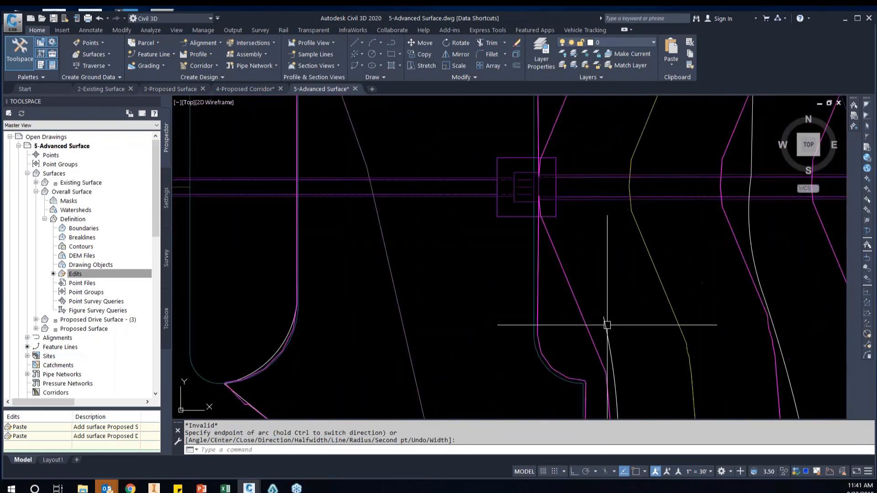
pyautogui.click(605, 325)
pyautogui.click(603, 316)
pyautogui.scroll(2, 577, 283)
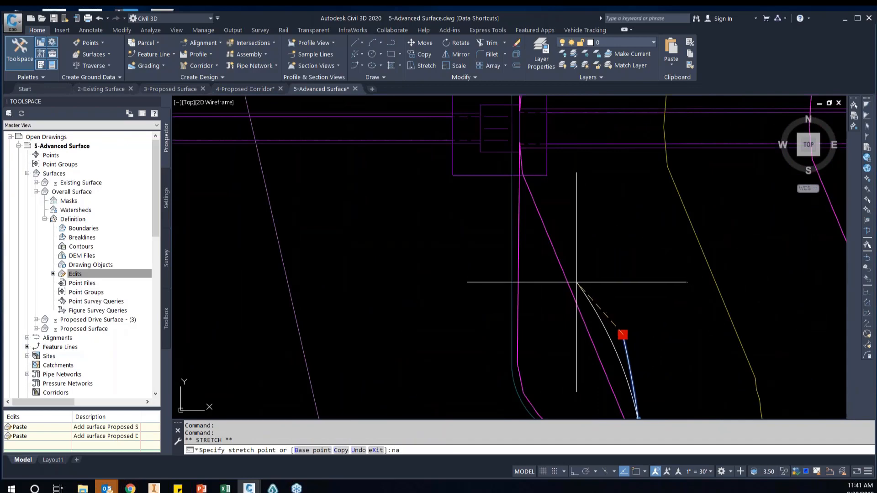
pyautogui.press('Return')
pyautogui.write('nrea')
pyautogui.press('Return')
pyautogui.write('n')
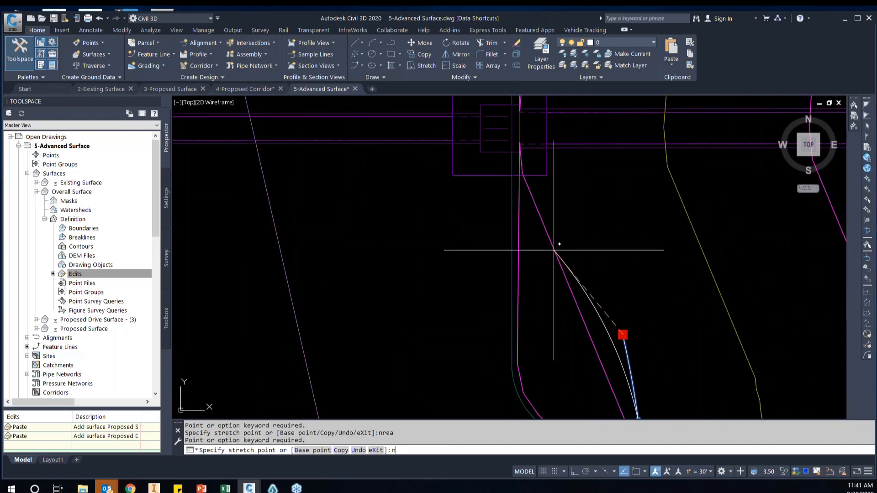
# Reshape the arc at the polyline's north end below the storm inlet so it bends closer to the magenta contour
pyautogui.scroll(-2, 591, 290)
pyautogui.moveTo(627, 339); pyautogui.dragTo(636, 270, button='middle')
pyautogui.click(621, 274)
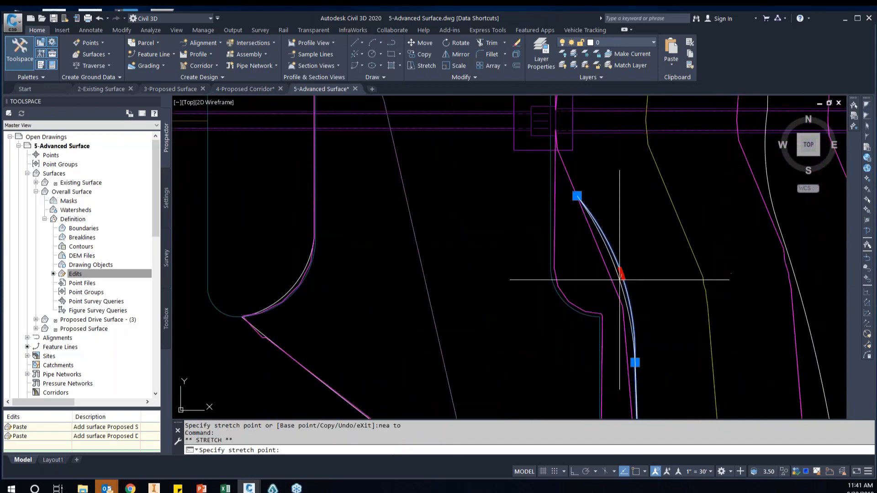
pyautogui.click(616, 285)
# Start a polyline with a nearest snap on the magenta contour just north of the storm inlet at the parking lot's east edge
pyautogui.scroll(-2, 620, 260)
pyautogui.moveTo(621, 234); pyautogui.dragTo(625, 345, button='middle')
pyautogui.scroll(-2, 626, 279)
pyautogui.moveTo(627, 244); pyautogui.dragTo(628, 275, button='middle')
pyautogui.write('l')
pyautogui.press('Return')
pyautogui.scroll(4, 618, 274)
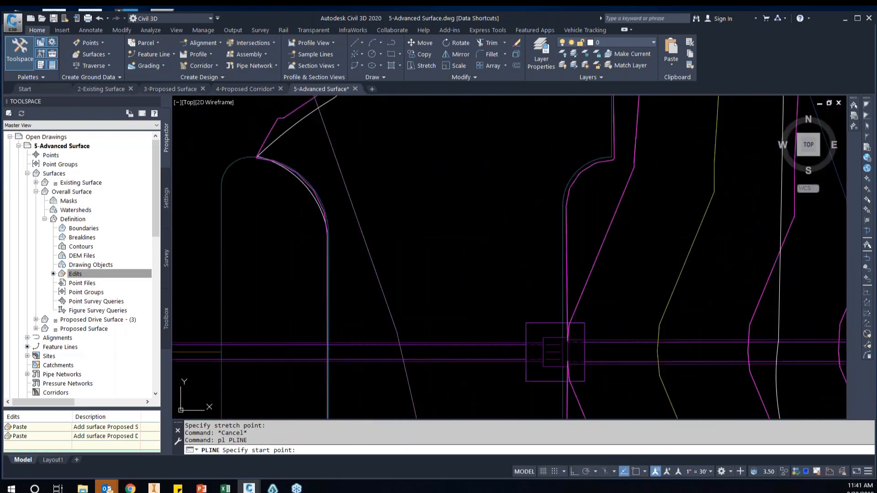
pyautogui.click(598, 267)
# Curve the polyline northeast past the contour's bend with a second-point arc
pyautogui.moveTo(582, 230); pyautogui.dragTo(585, 320, button='middle')
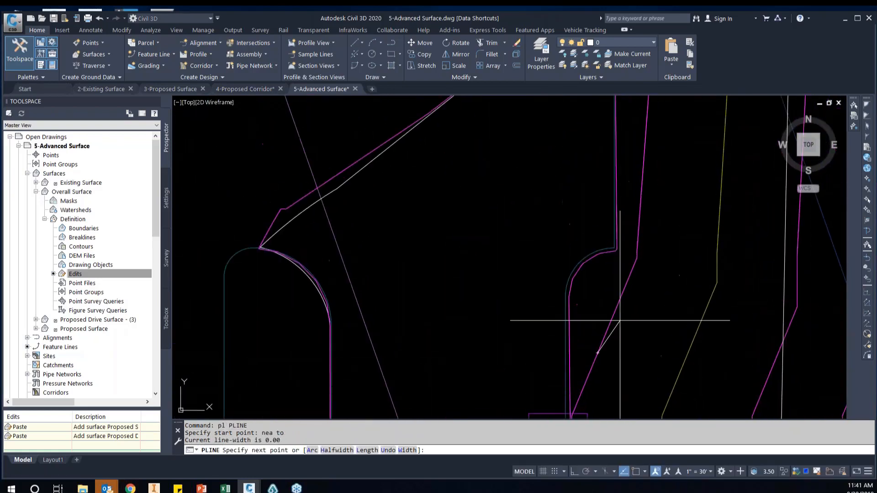
pyautogui.write('a')
pyautogui.press('Return')
pyautogui.write('s')
pyautogui.press('Return')
pyautogui.click(633, 281)
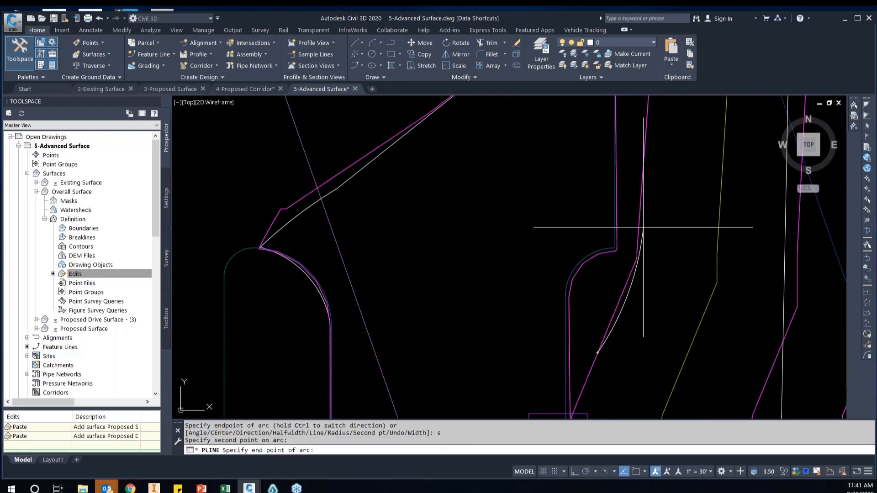
pyautogui.click(642, 226)
# Extend the polyline north along the magenta contour toward the parking lot's northeast corner with a straight segment
pyautogui.moveTo(643, 227); pyautogui.dragTo(645, 335, button='middle')
pyautogui.scroll(-4, 644, 336)
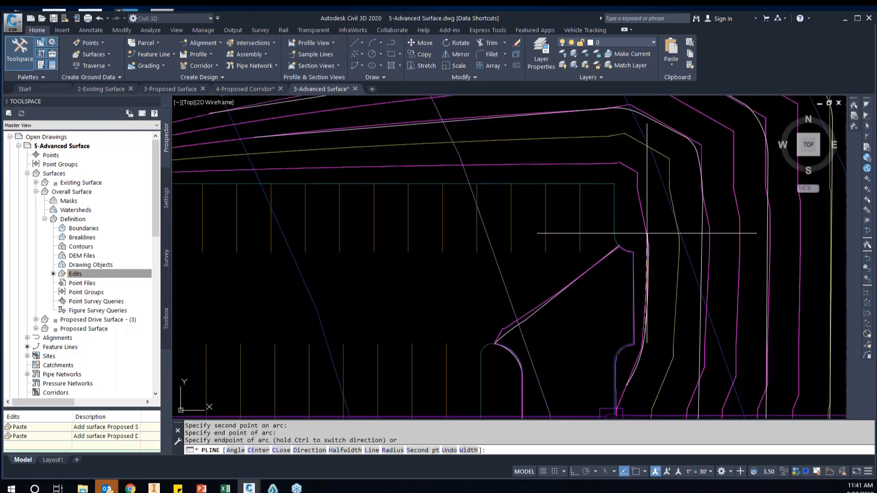
pyautogui.scroll(3, 647, 234)
# Round the polyline around the parking lot's northeast corner with an arc onto the magenta contour, undoing the misplaced included-angle arc
pyautogui.write('a')
pyautogui.press('Return')
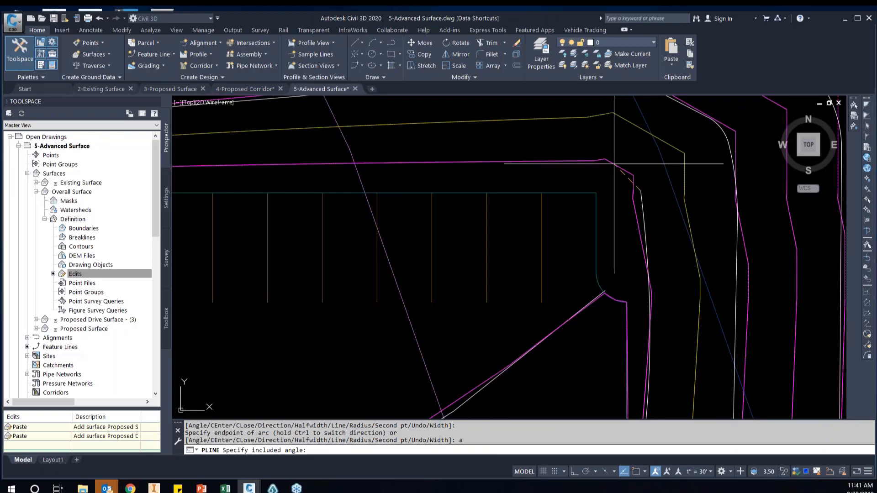
pyautogui.write('a')
pyautogui.press('Return')
pyautogui.click(619, 162)
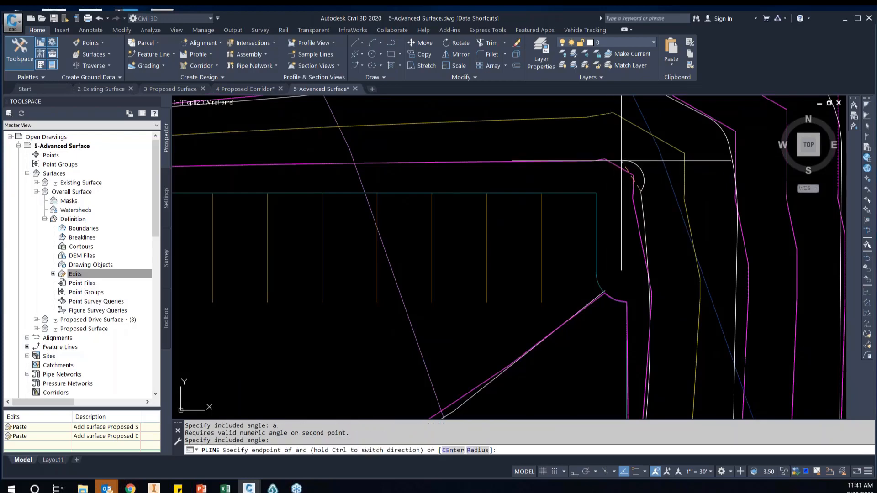
pyautogui.click(623, 161)
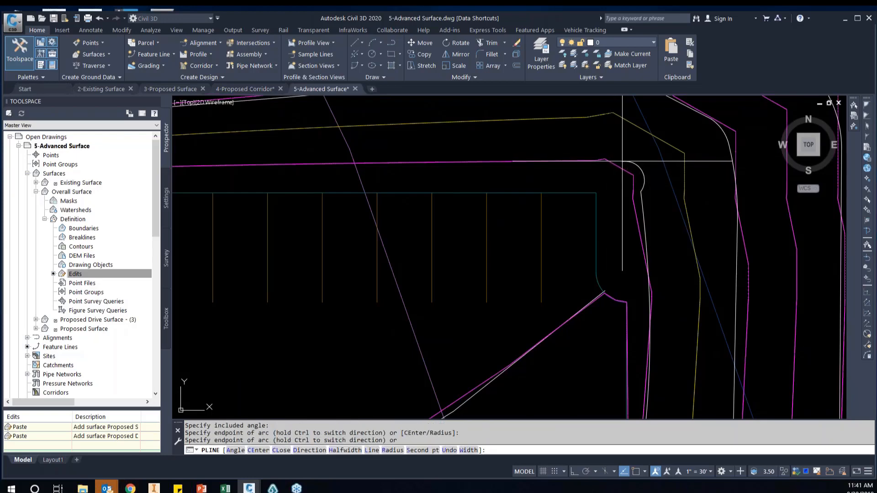
pyautogui.write('u')
pyautogui.press('Return')
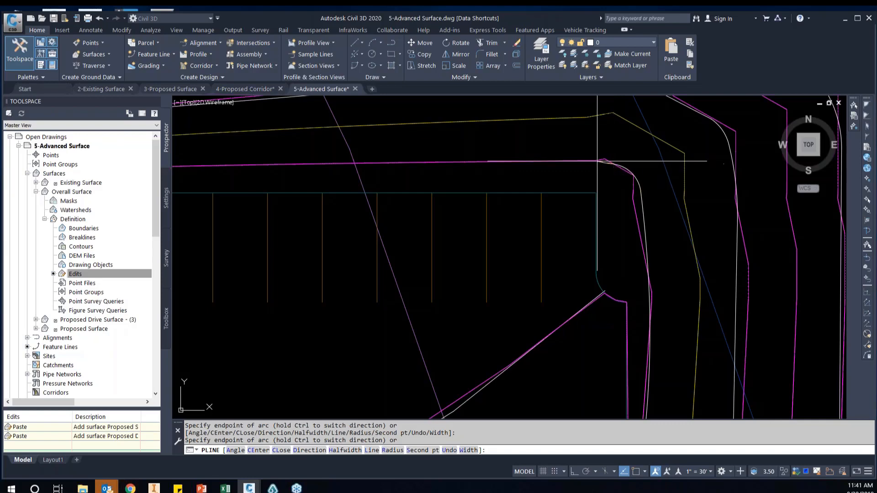
# Finish the polyline with straight segments west along the magenta contour north of the parking stalls, ending on a nearest snap
pyautogui.moveTo(612, 163); pyautogui.dragTo(646, 178, button='middle')
pyautogui.write('l')
pyautogui.press('Return')
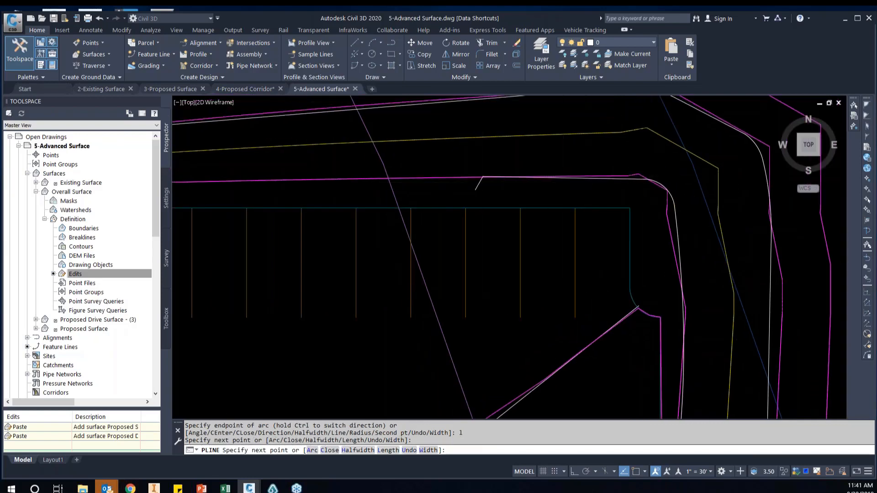
pyautogui.scroll(-4, 439, 180)
pyautogui.write('n')
pyautogui.click(450, 184)
pyautogui.scroll(-3, 450, 184)
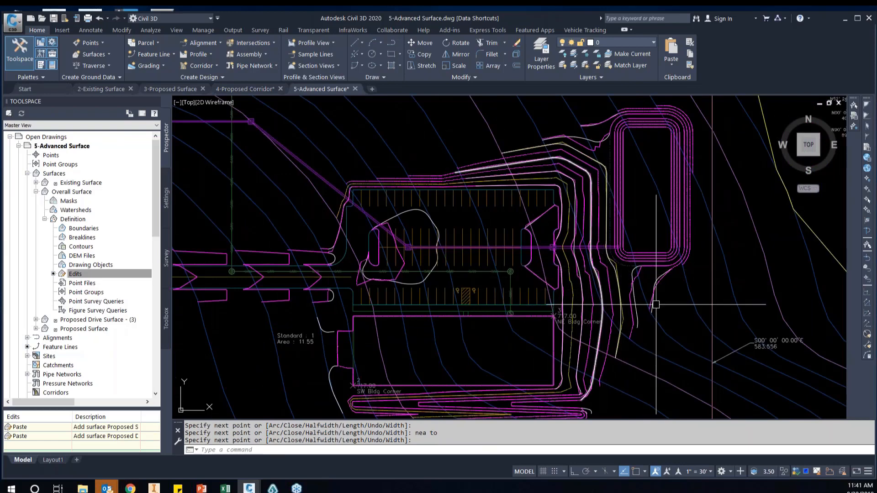
# Stretch the south end of the polyline below the basin's southeast corner onto the magenta contour's end and straighten its lower arc
pyautogui.scroll(4, 641, 307)
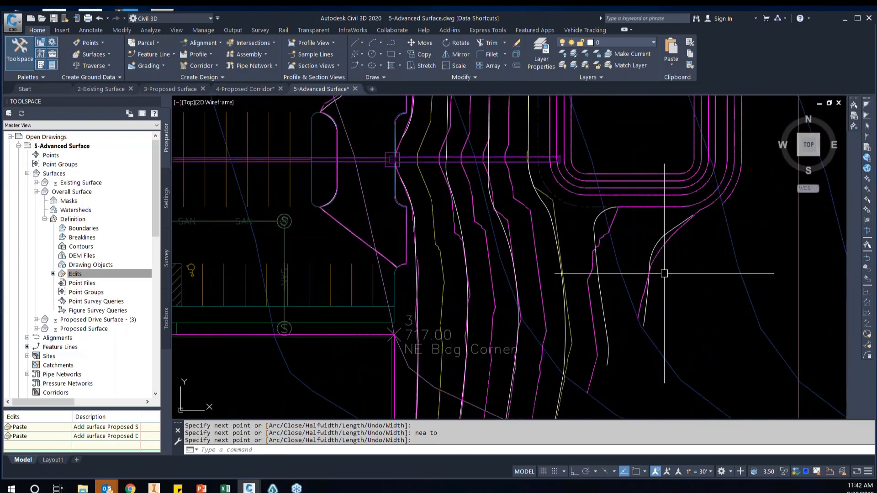
pyautogui.moveTo(646, 320); pyautogui.dragTo(647, 285, button='middle')
pyautogui.press('Return')
pyautogui.scroll(2, 644, 288)
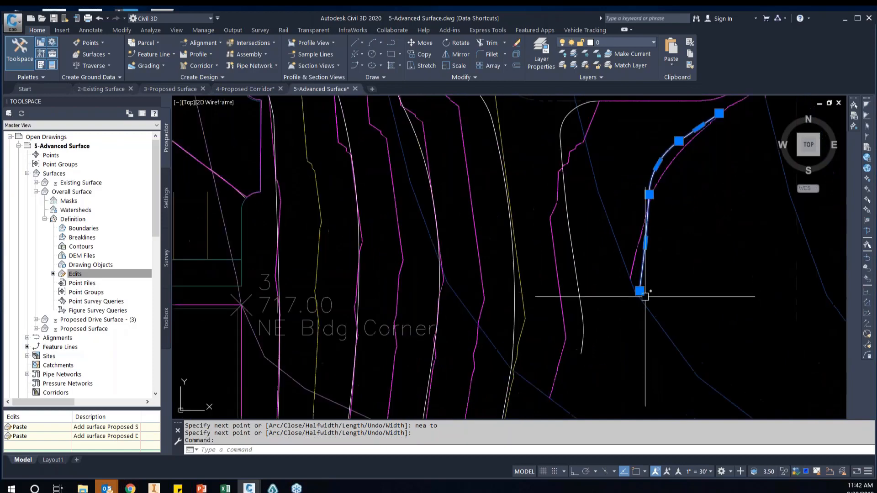
pyautogui.click(640, 290)
pyautogui.click(632, 279)
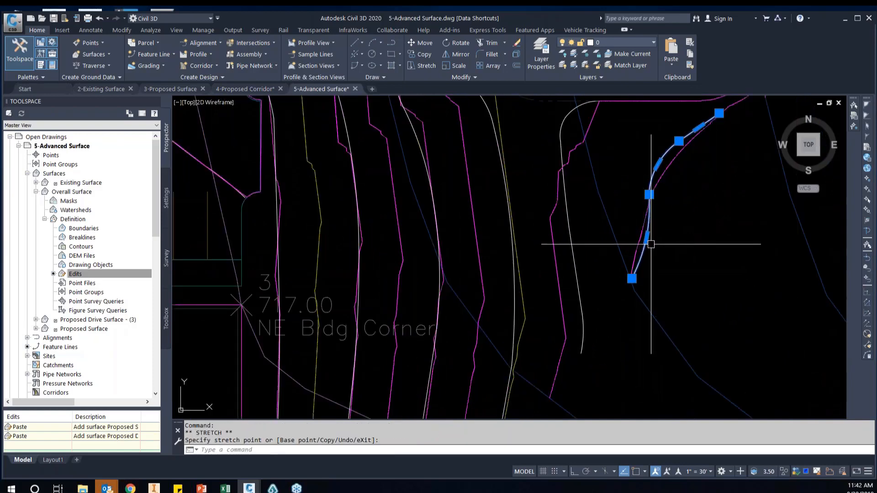
pyautogui.click(646, 237)
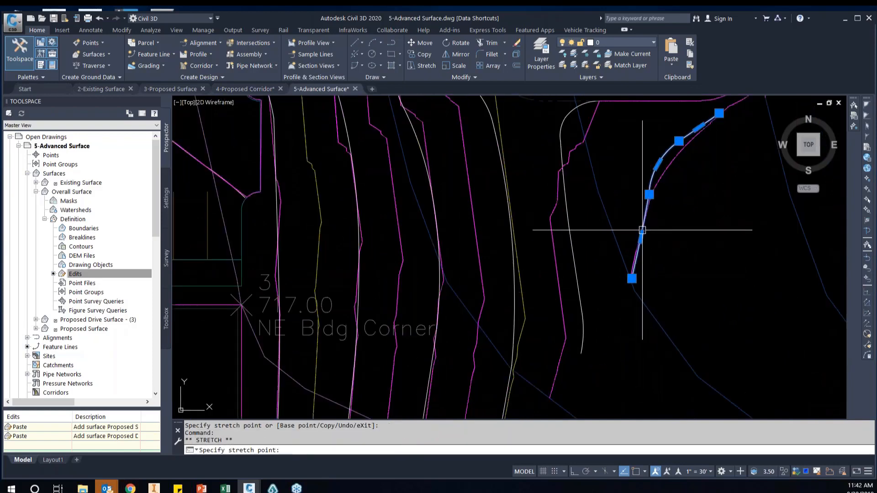
pyautogui.click(642, 230)
# Stretch the south end of the polyline below the basin's southwest corner onto the existing-ground contour and move its lower arc and vertex west
pyautogui.moveTo(602, 359); pyautogui.dragTo(626, 251, button='middle')
pyautogui.click(605, 246)
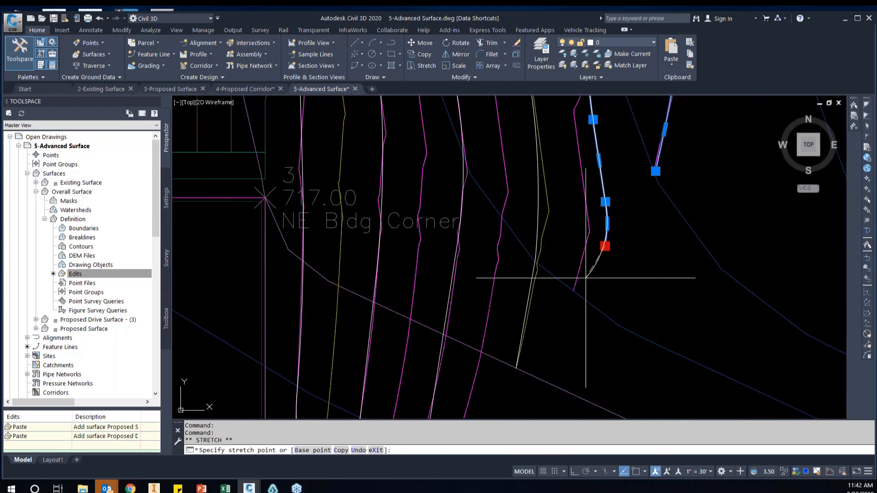
pyautogui.click(574, 288)
pyautogui.scroll(-2, 575, 289)
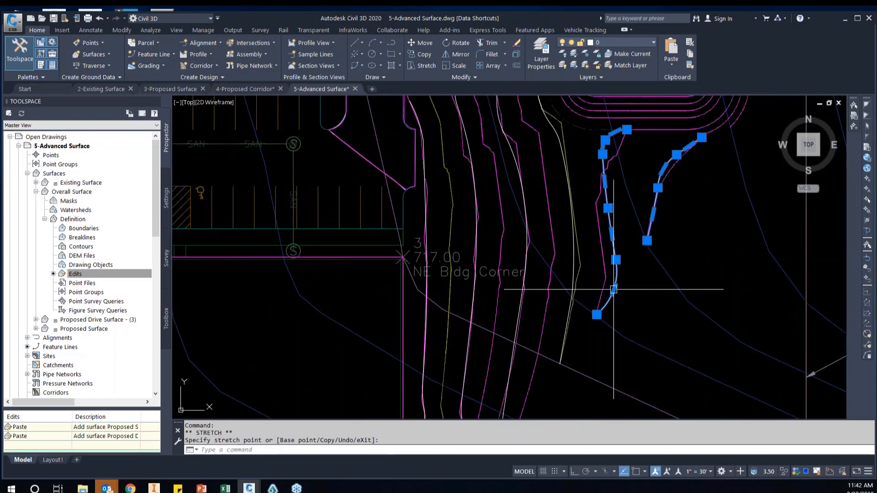
pyautogui.click(614, 289)
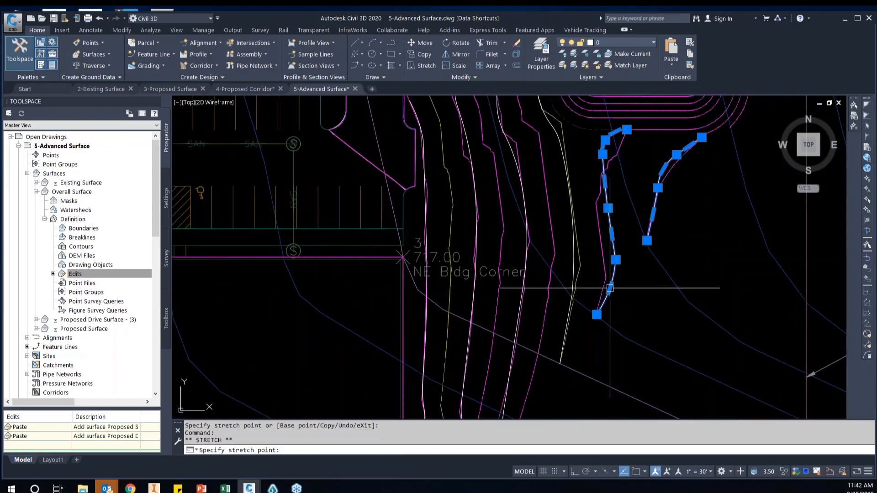
pyautogui.click(610, 288)
pyautogui.click(616, 260)
pyautogui.click(611, 257)
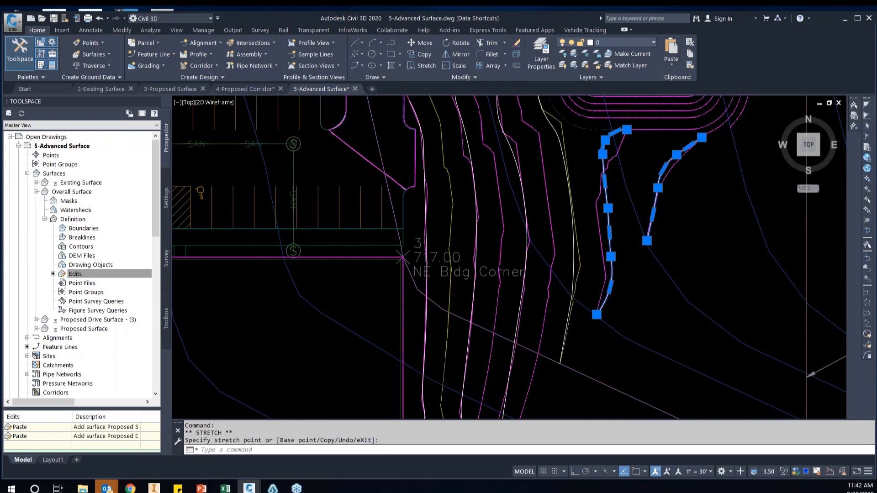
# Adjust the middle vertex and upper arc of the same polyline so it runs smoothly along the magenta contour
pyautogui.scroll(2, 603, 203)
pyautogui.click(602, 202)
pyautogui.click(602, 204)
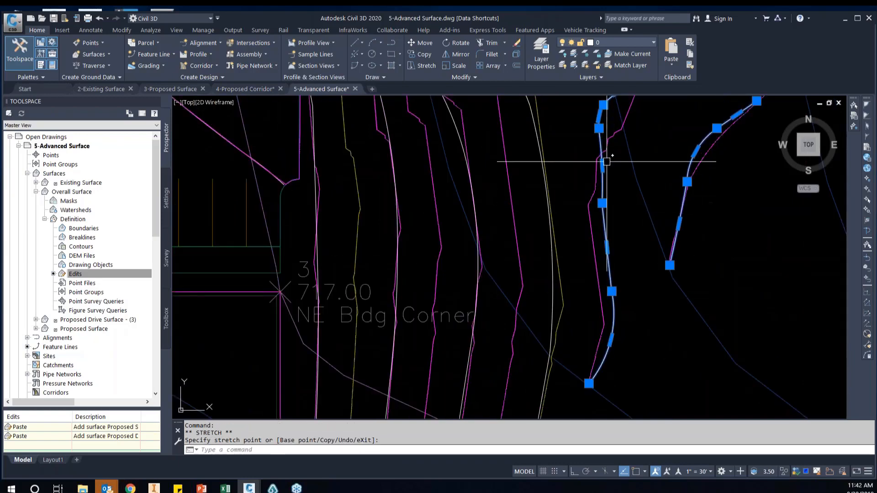
pyautogui.click(602, 161)
pyautogui.scroll(2, 603, 160)
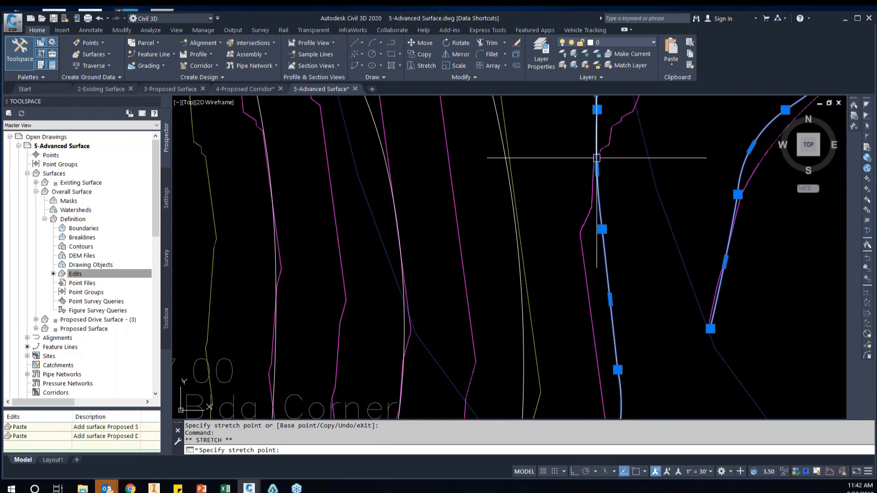
pyautogui.click(596, 158)
pyautogui.scroll(-2, 598, 159)
pyautogui.press('Escape')
# Examine the redrawn polylines around the parking islands, the storm inlets and the parking lot's east edge
pyautogui.scroll(-4, 691, 283)
pyautogui.moveTo(582, 235); pyautogui.dragTo(593, 248, button='middle')
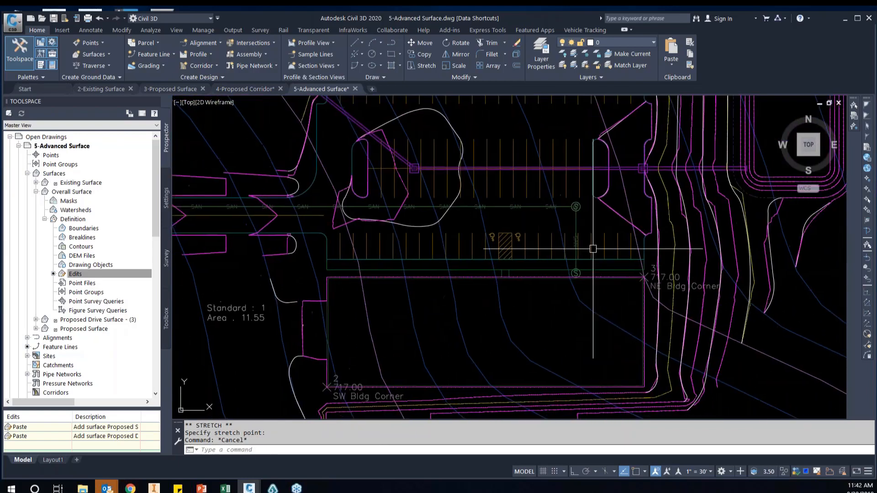
pyautogui.moveTo(463, 228); pyautogui.dragTo(473, 264, button='middle')
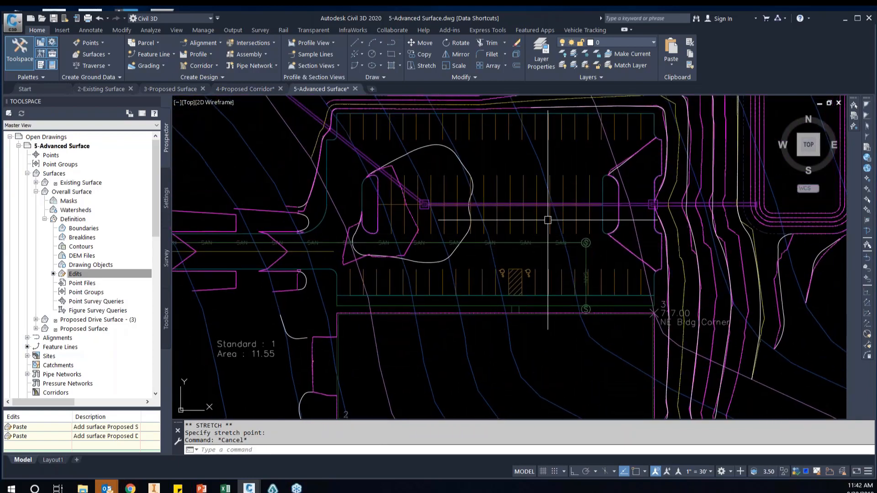
pyautogui.scroll(2, 614, 188)
pyautogui.scroll(2, 633, 140)
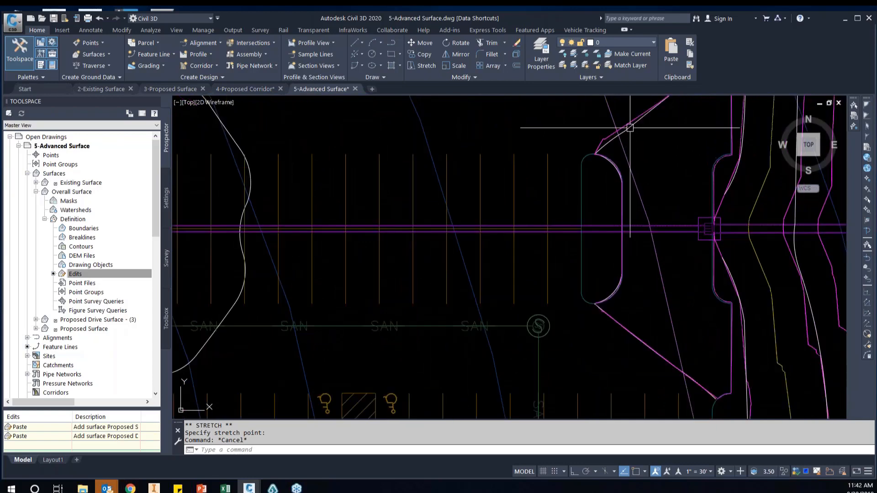
pyautogui.scroll(2, 633, 146)
pyautogui.click(628, 137)
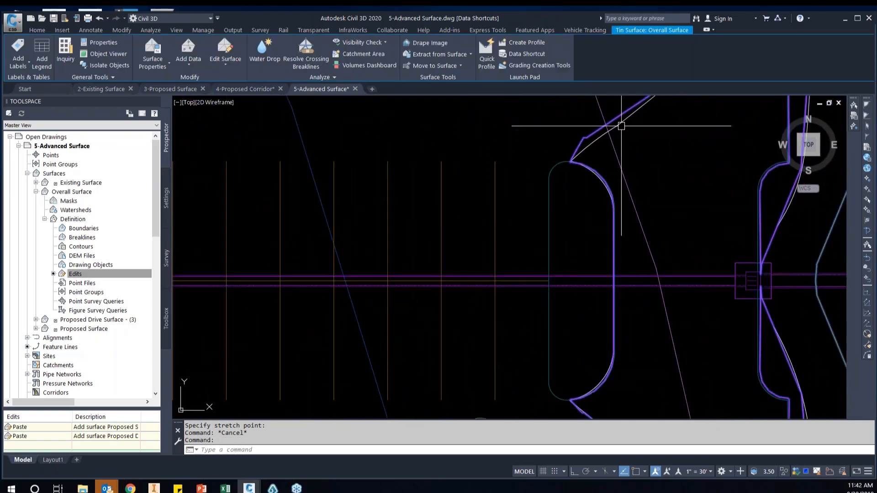
pyautogui.click(618, 124)
pyautogui.scroll(-2, 689, 227)
pyautogui.scroll(-2, 692, 215)
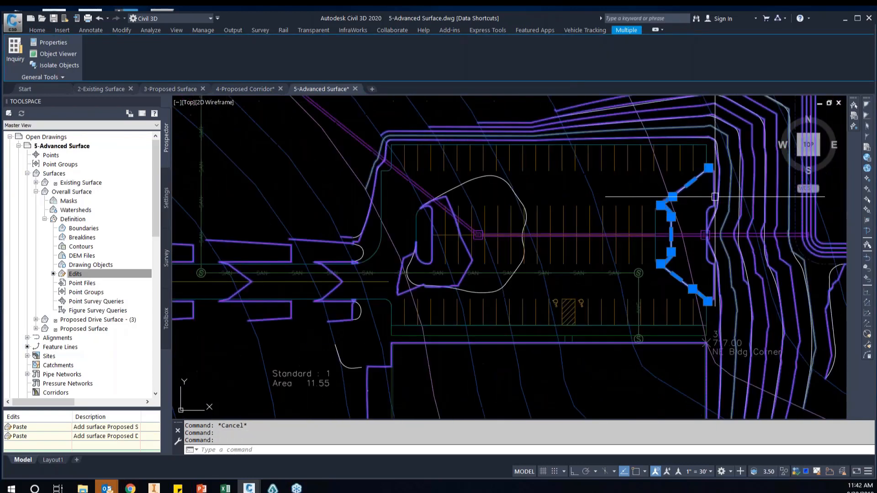
pyautogui.scroll(1, 715, 198)
pyautogui.moveTo(619, 208); pyautogui.dragTo(731, 196, button='middle')
pyautogui.press('Escape')
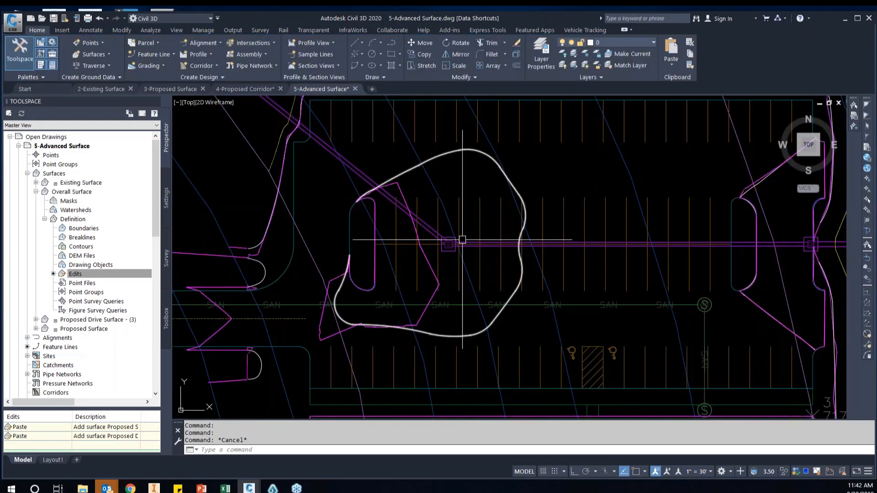
pyautogui.scroll(3, 459, 242)
pyautogui.scroll(-2, 452, 257)
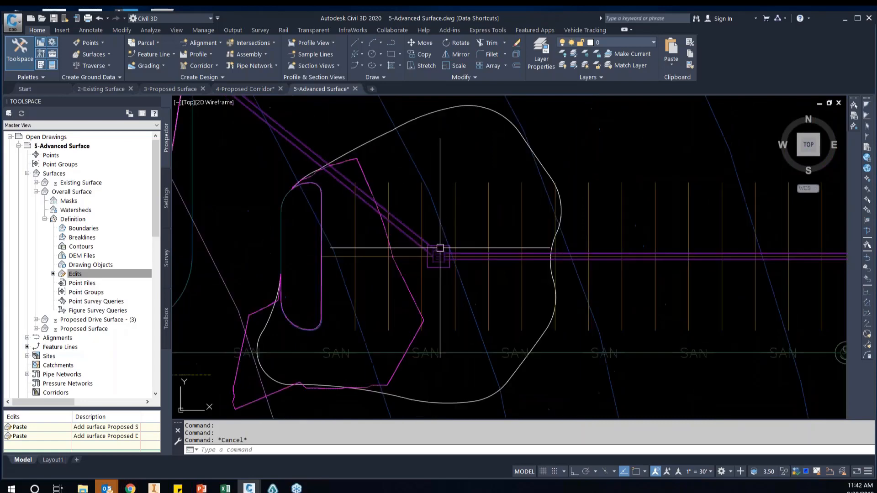
pyautogui.scroll(4, 511, 249)
pyautogui.scroll(-3, 455, 235)
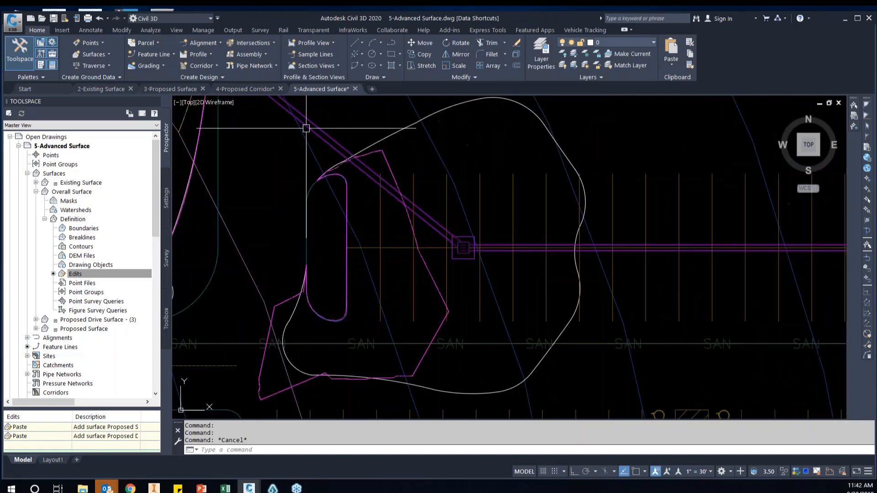
# Switch to the 3-Proposed Surface drawing and copy the inlet outline at the 715.50 spot elevation with base point 0,0,0
pyautogui.click(169, 89)
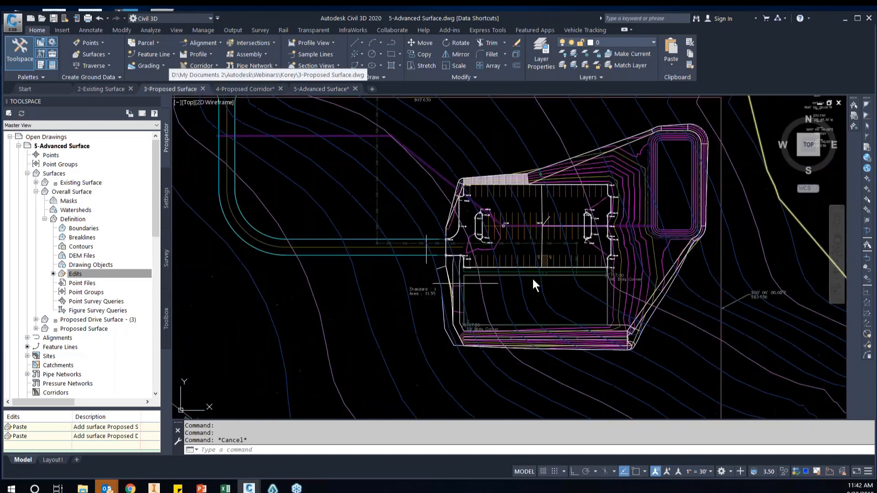
pyautogui.scroll(6, 505, 226)
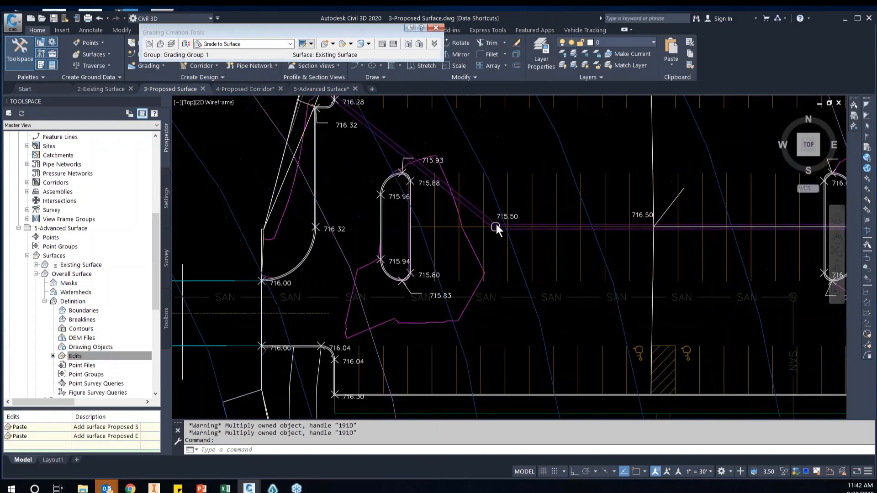
pyautogui.scroll(5, 495, 227)
pyautogui.click(493, 228)
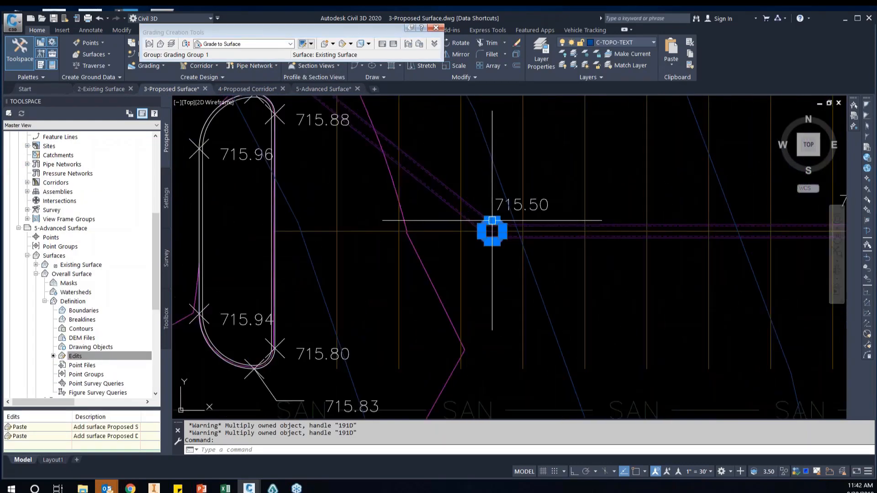
pyautogui.rightClick(500, 176)
pyautogui.moveTo(532, 215)
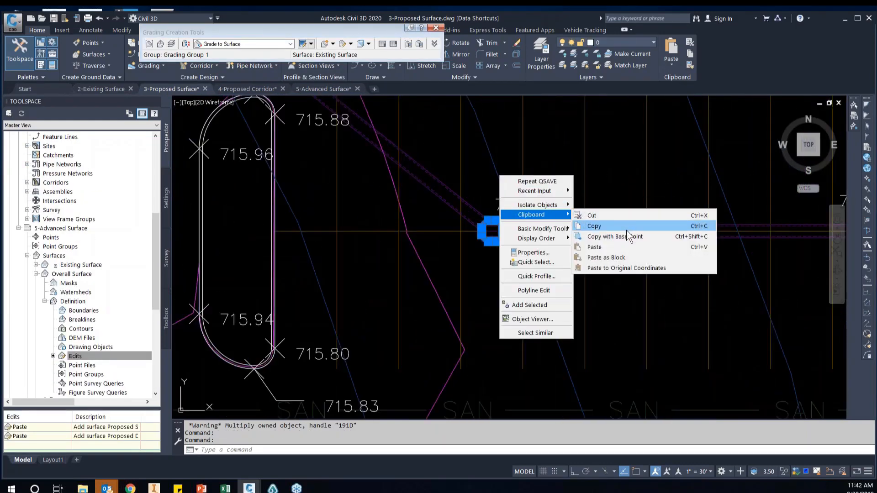
pyautogui.click(612, 237)
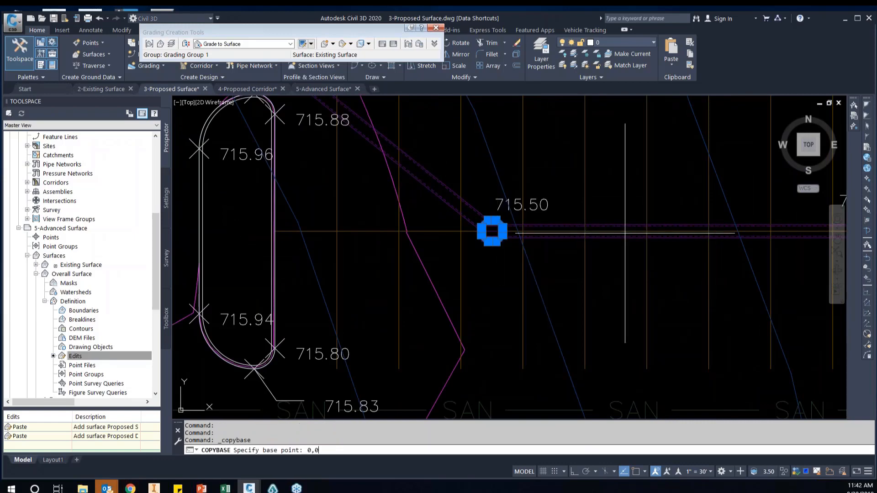
pyautogui.write('0,0,0')
pyautogui.press('Return')
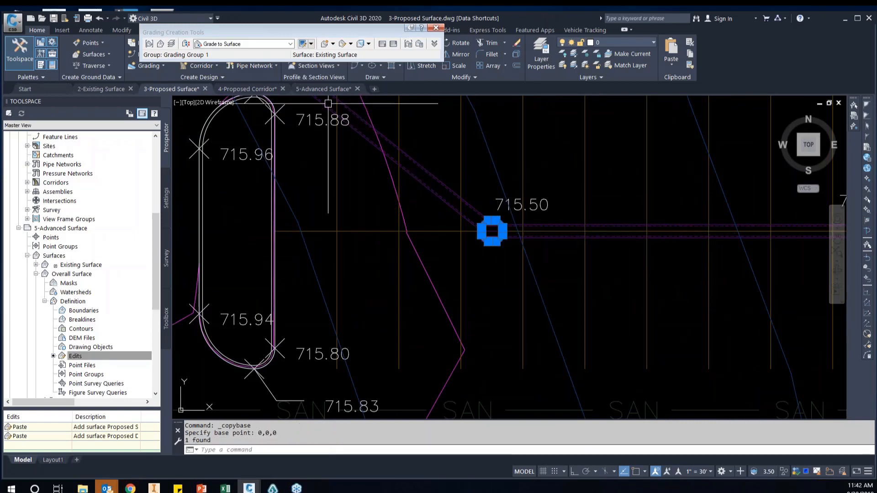
pyautogui.click(321, 89)
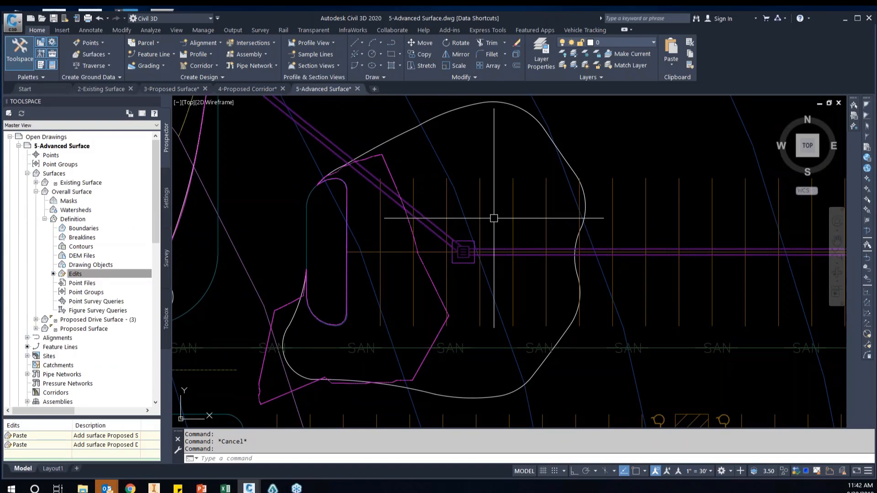
pyautogui.click(255, 90)
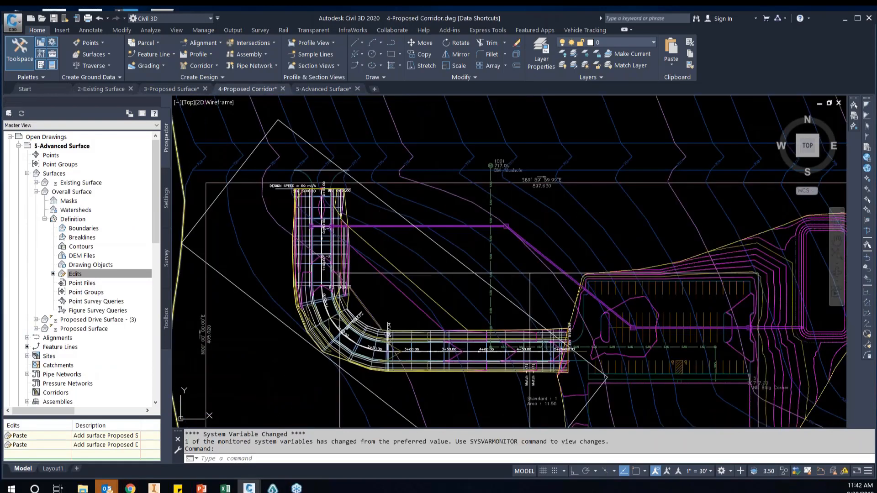
pyautogui.click(165, 88)
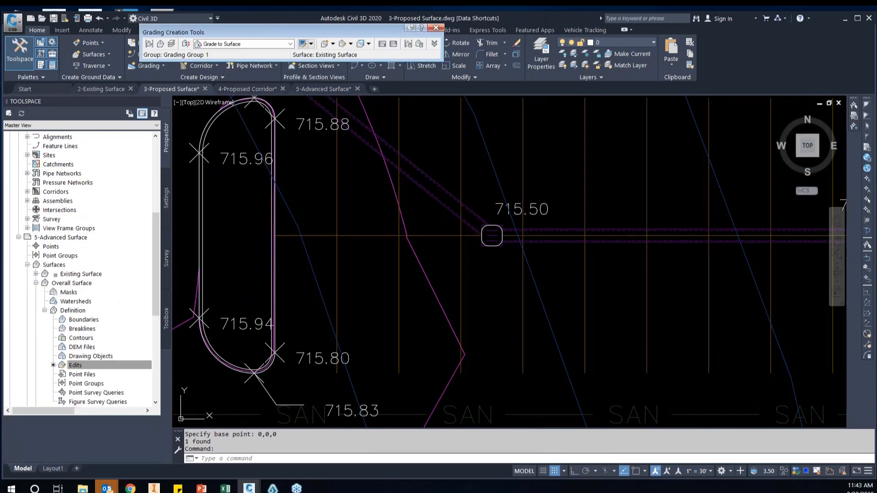
# Select the inlet outline at the 715.50 spot elevation and start adding contour data to the Proposed Surface definition
pyautogui.click(492, 236)
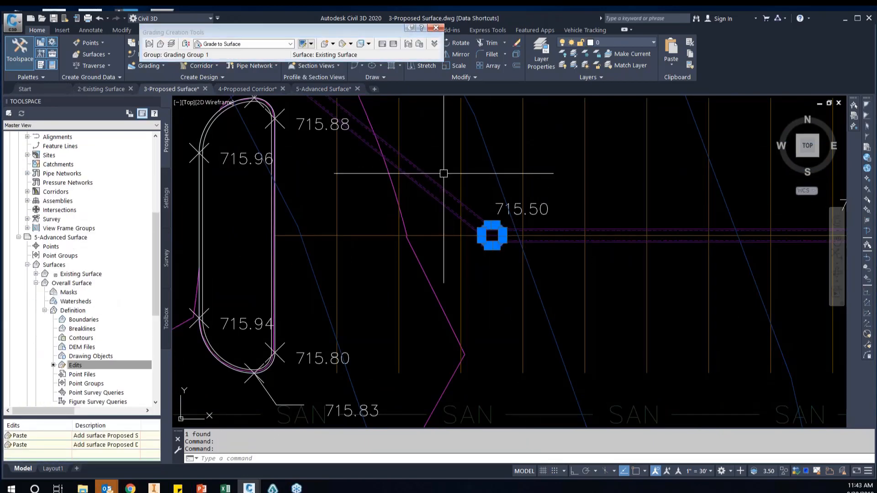
pyautogui.scroll(7, 98, 217)
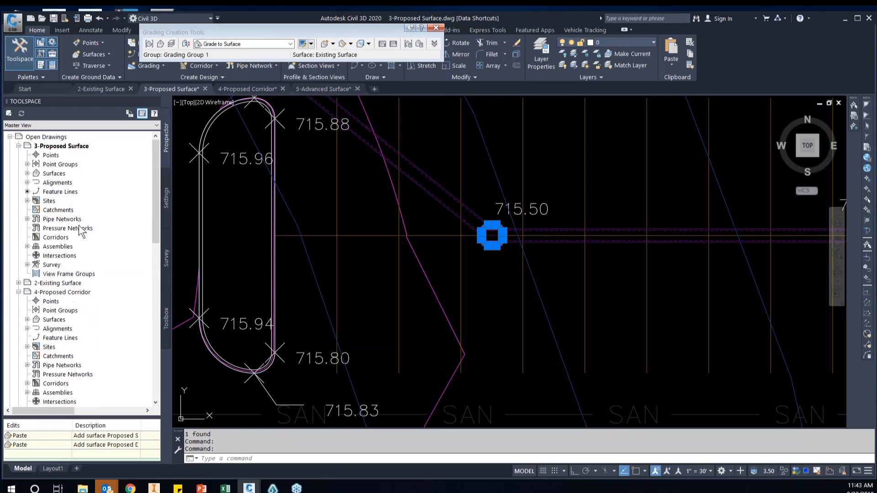
pyautogui.click(27, 174)
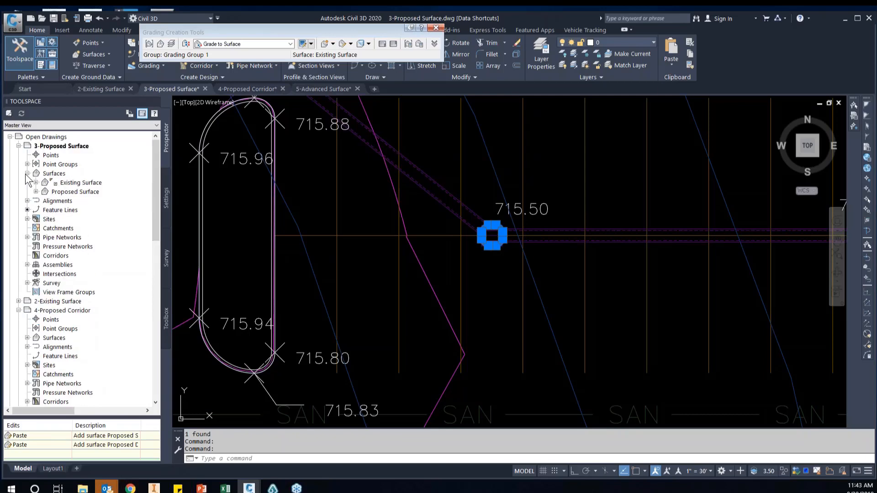
pyautogui.click(36, 192)
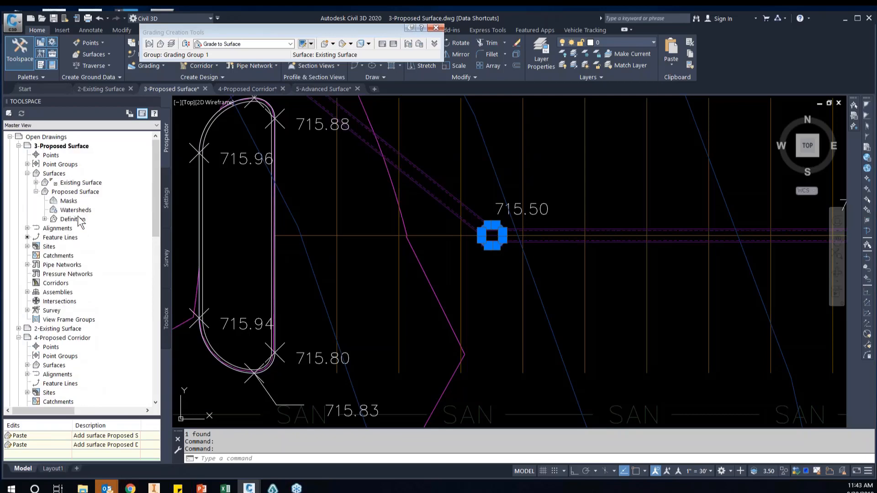
pyautogui.rightClick(79, 220)
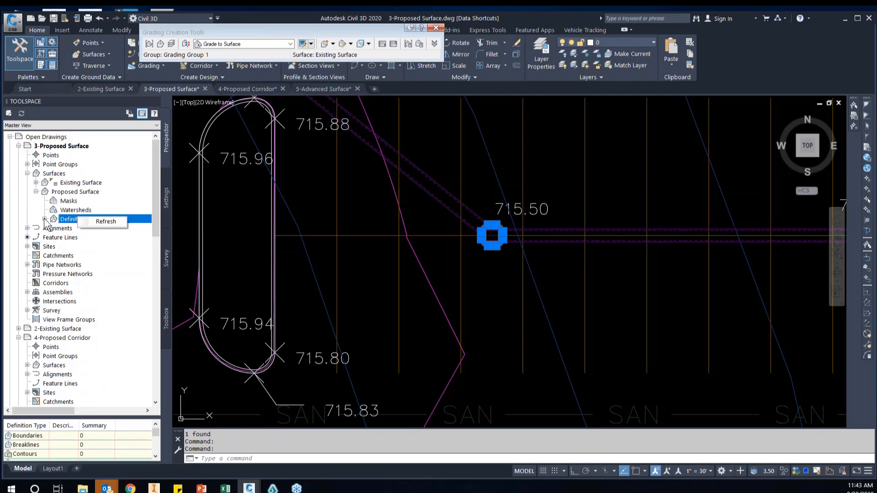
pyautogui.click(44, 219)
pyautogui.click(87, 248)
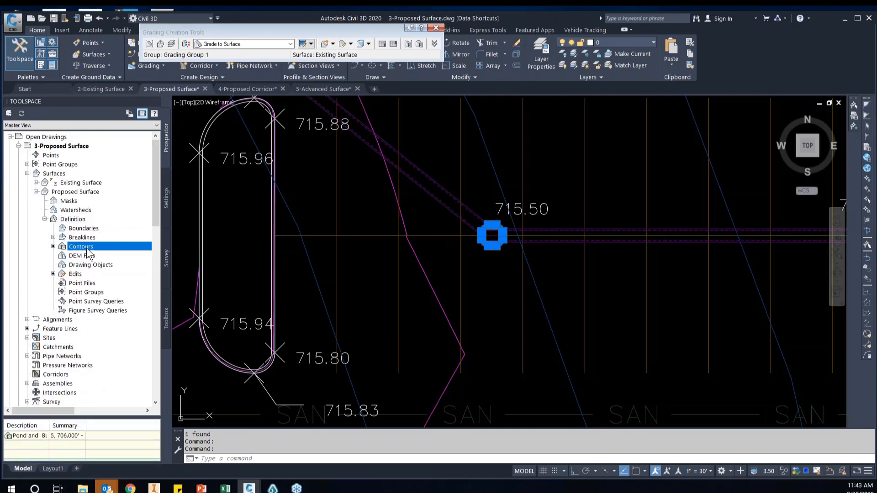
pyautogui.rightClick(87, 248)
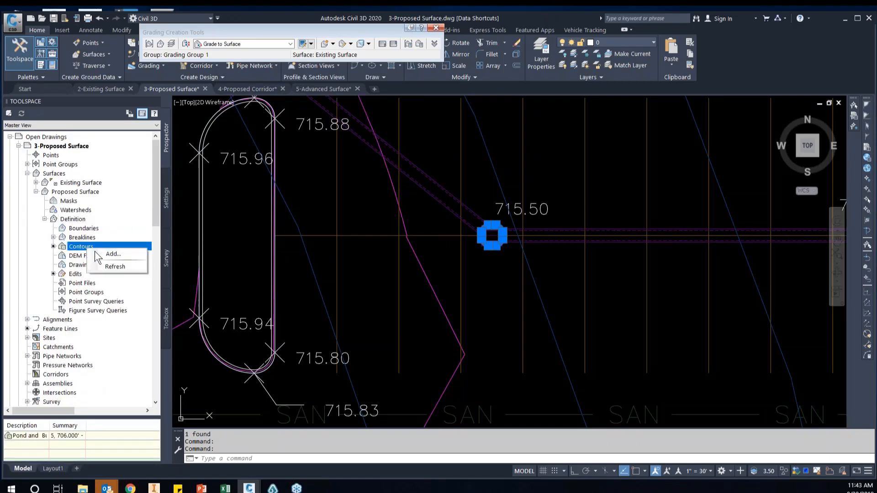
pyautogui.click(129, 255)
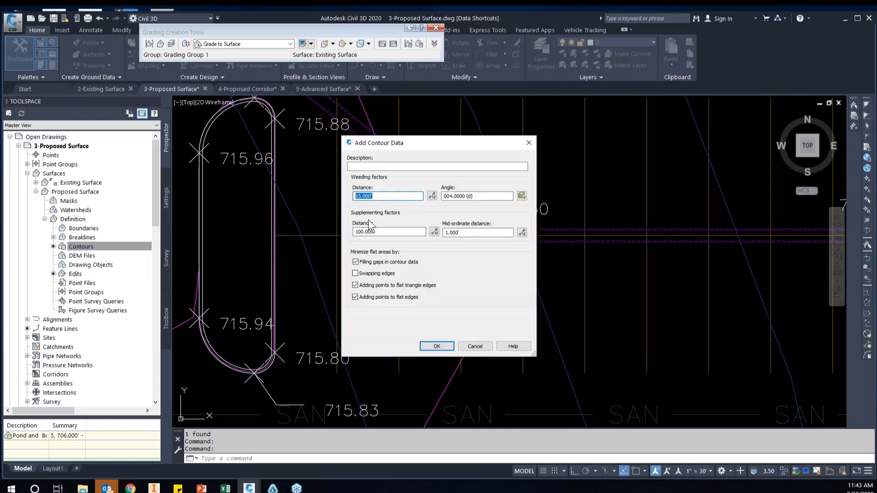
# Add contour data described as Inlet, weeding distance 0.01' and angle 0.01, supplementing and mid-ordinate distances 0.1', and save the drawing
pyautogui.write('.01')
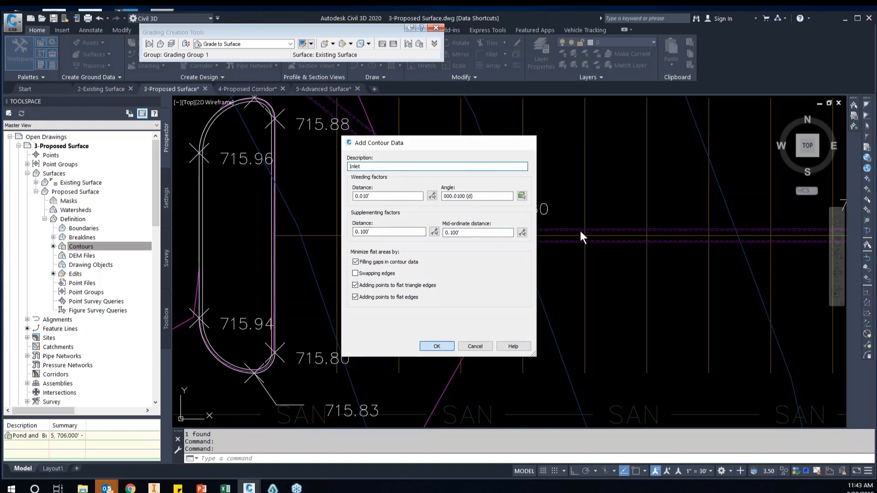
pyautogui.press('Return')
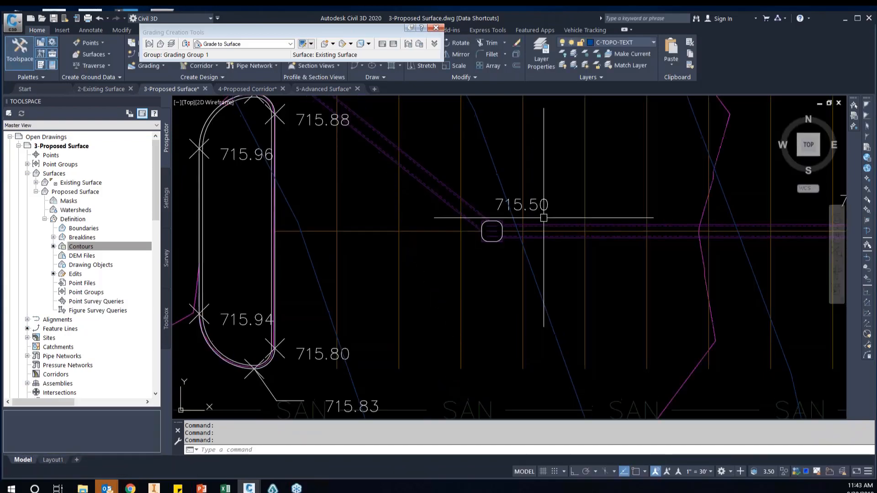
pyautogui.scroll(-6, 471, 218)
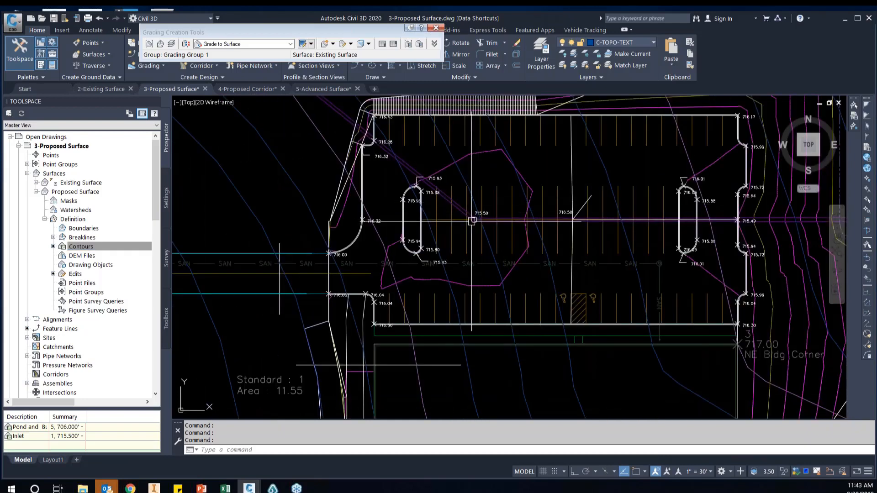
pyautogui.scroll(2, 472, 221)
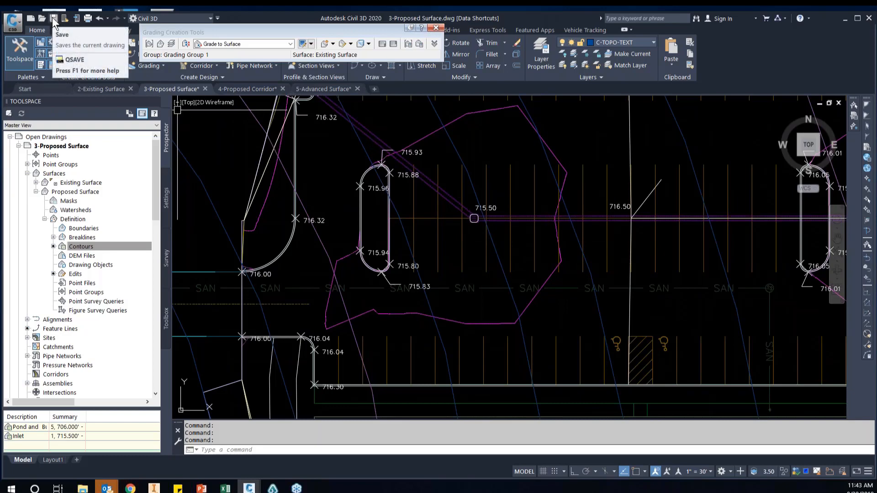
pyautogui.hotkey('ctrl', 's')
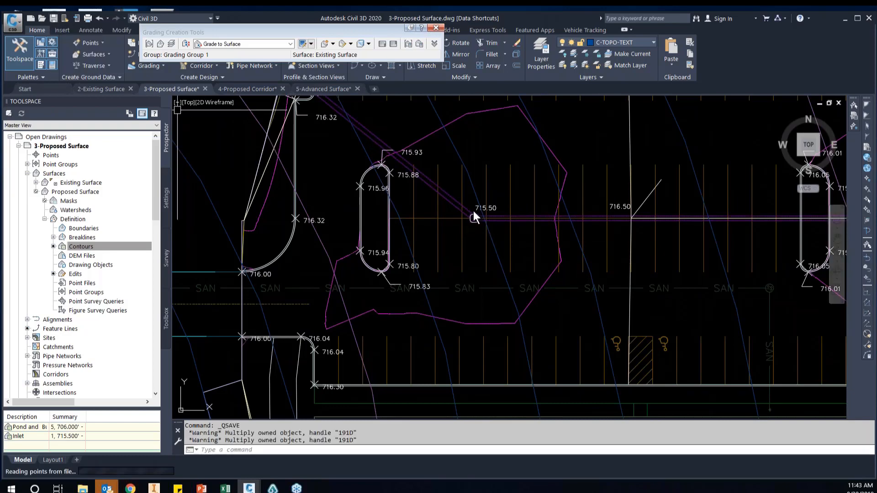
# Switch to the 5-Advanced Surface drawing, update its Proposed Surface reference and rebuild the Overall Surface
pyautogui.click(324, 89)
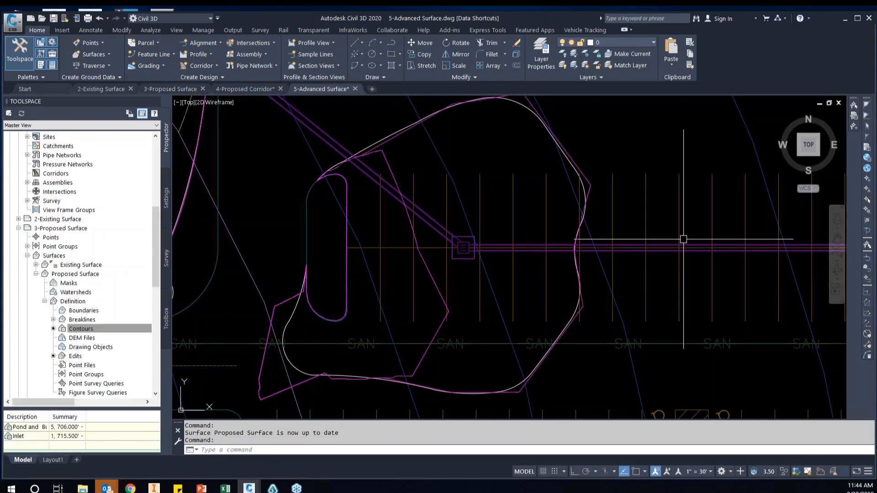
pyautogui.moveTo(635, 231); pyautogui.dragTo(641, 287, button='middle')
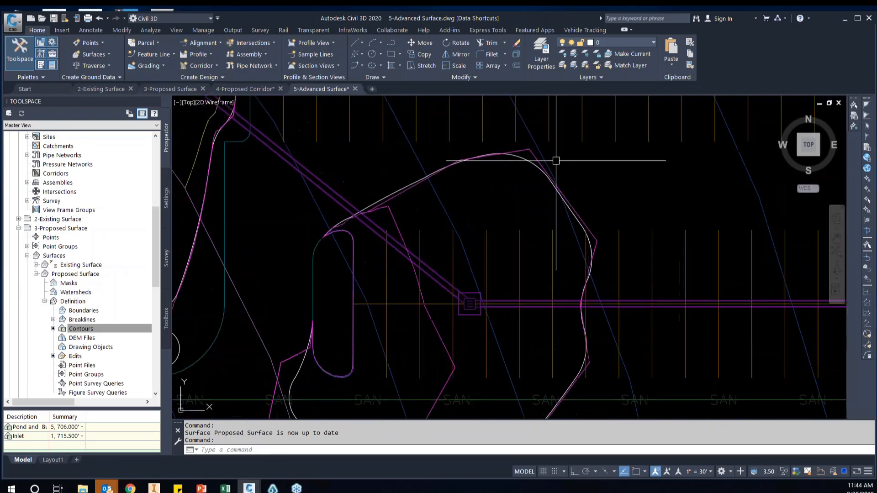
pyautogui.click(525, 150)
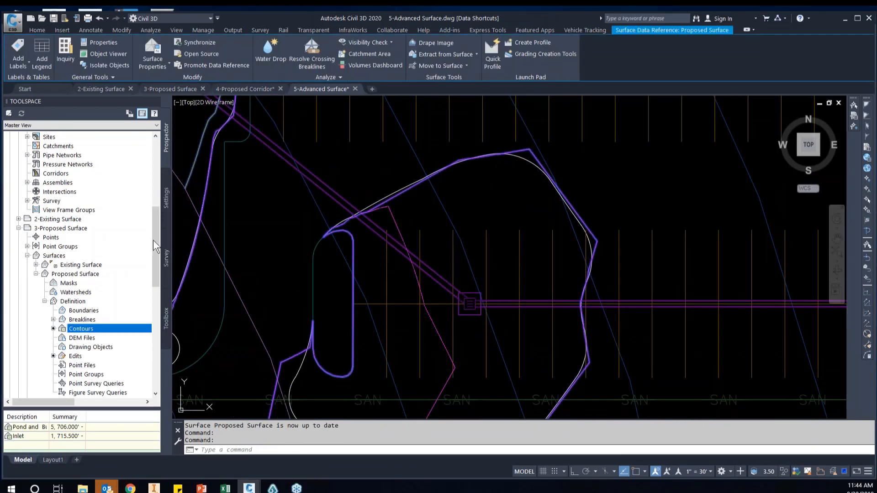
pyautogui.moveTo(155, 238); pyautogui.dragTo(155, 163)
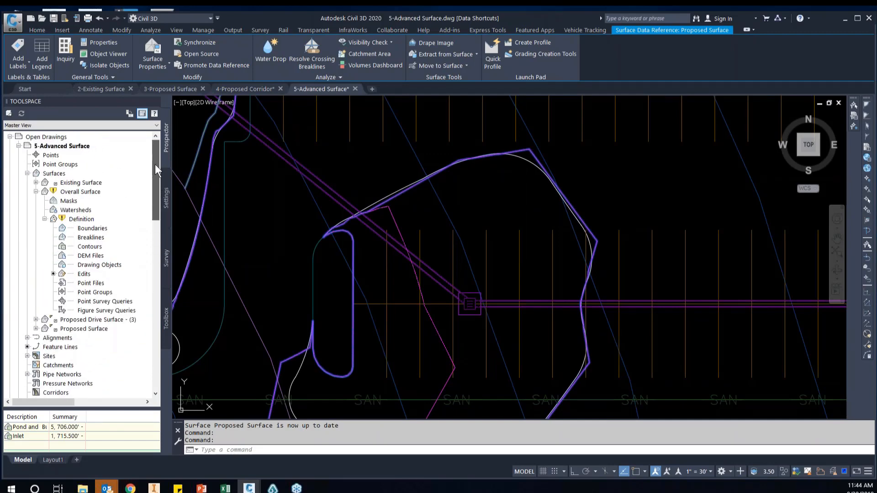
pyautogui.rightClick(85, 194)
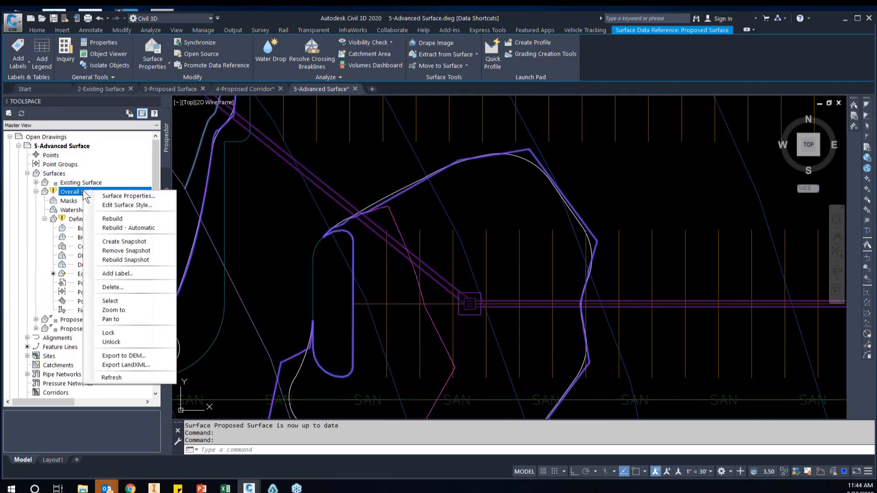
pyautogui.click(121, 218)
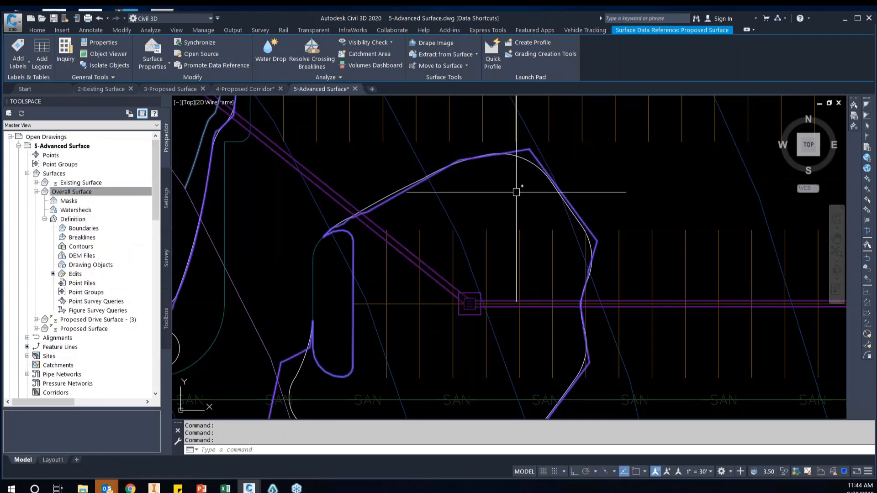
# Deselect the Proposed Surface and select the redrawn smooth polyline around the west parking island and storm inlet
pyautogui.scroll(-4, 495, 297)
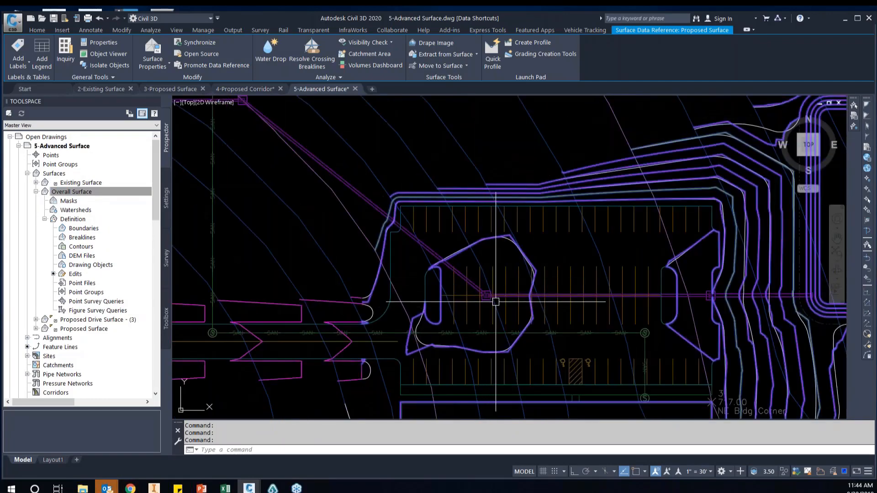
pyautogui.scroll(2, 442, 365)
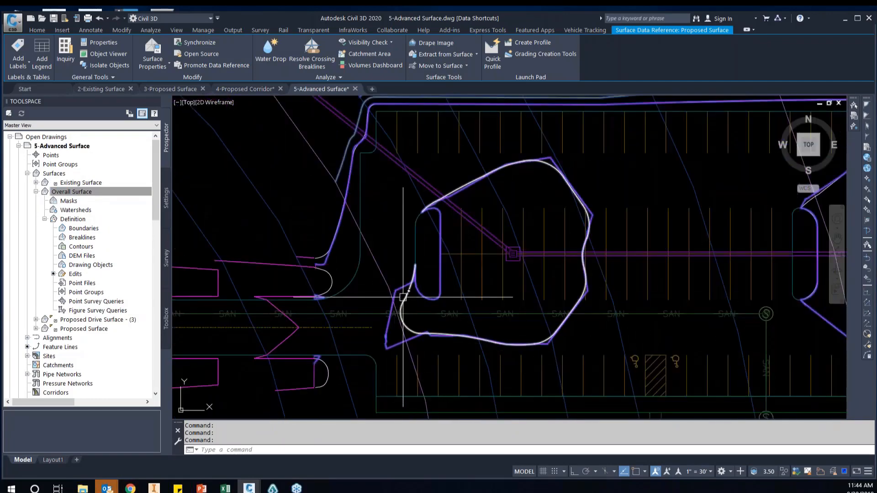
pyautogui.press('Escape')
pyautogui.click(403, 297)
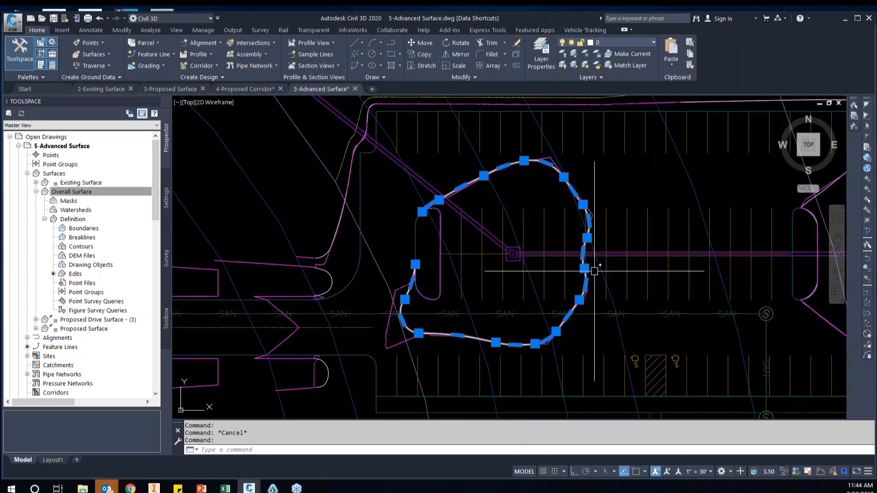
pyautogui.scroll(2, 417, 286)
pyautogui.scroll(-2, 417, 281)
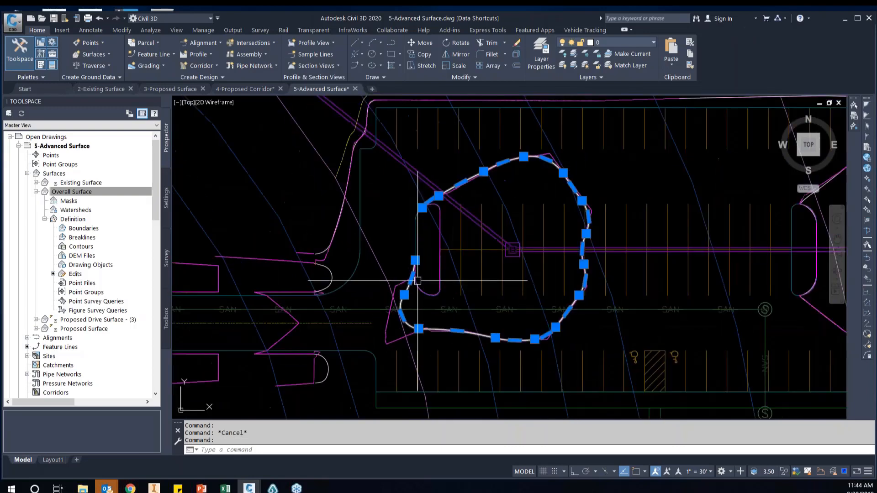
pyautogui.moveTo(418, 280); pyautogui.dragTo(404, 234, button='middle')
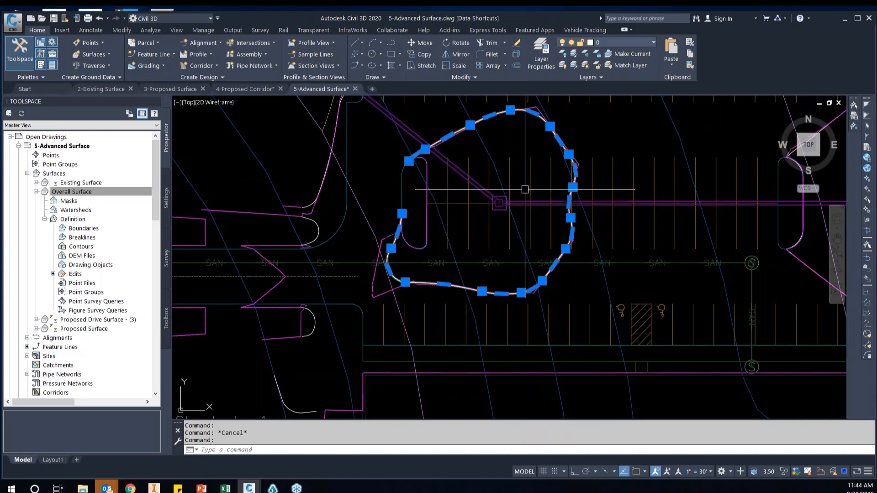
# Compare the redrawn smooth polylines with the jagged contours around the parking lot and the pond's west side
pyautogui.scroll(-2, 524, 189)
pyautogui.scroll(4, 398, 251)
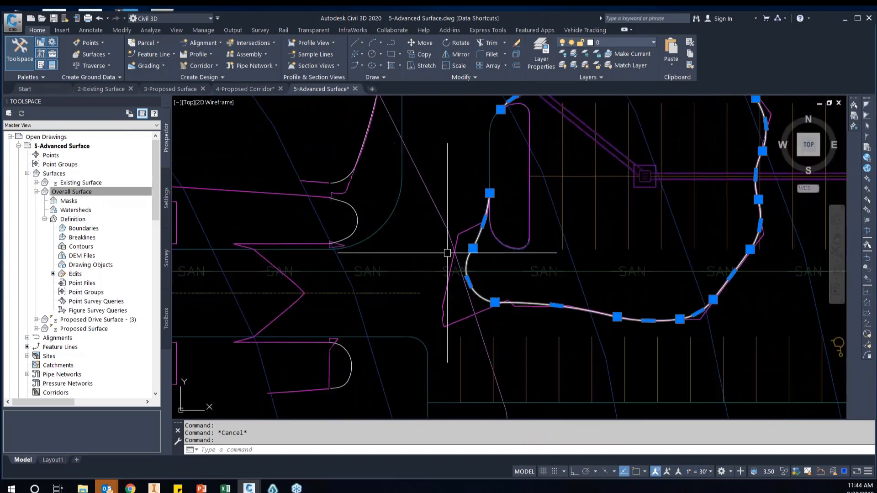
pyautogui.scroll(-4, 447, 253)
pyautogui.moveTo(607, 250); pyautogui.dragTo(535, 255, button='middle')
pyautogui.moveTo(658, 186); pyautogui.dragTo(572, 207, button='middle')
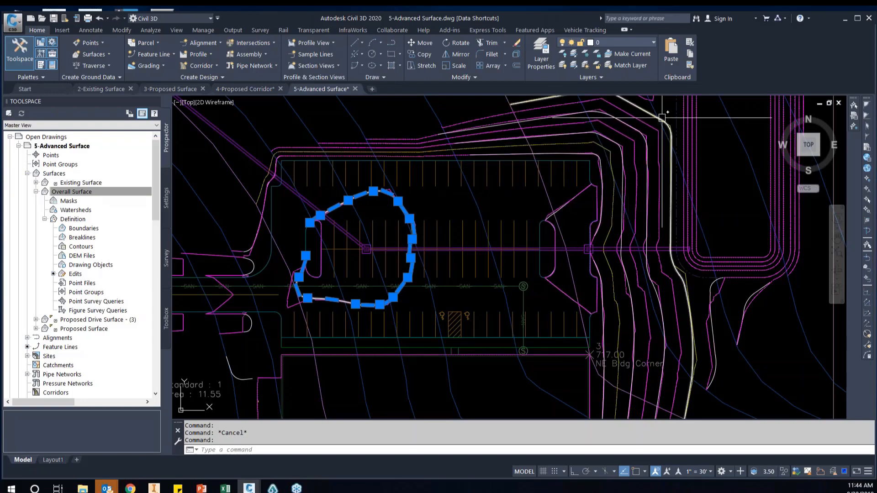
pyautogui.scroll(-2, 659, 130)
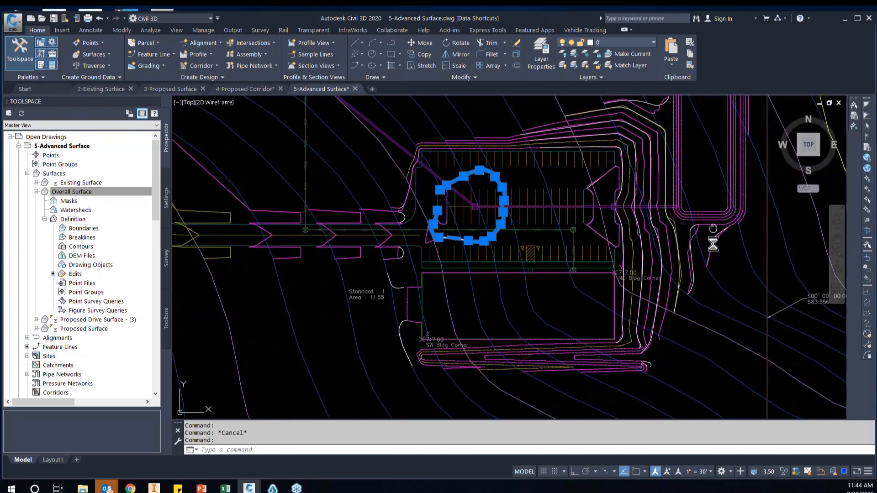
pyautogui.scroll(5, 658, 231)
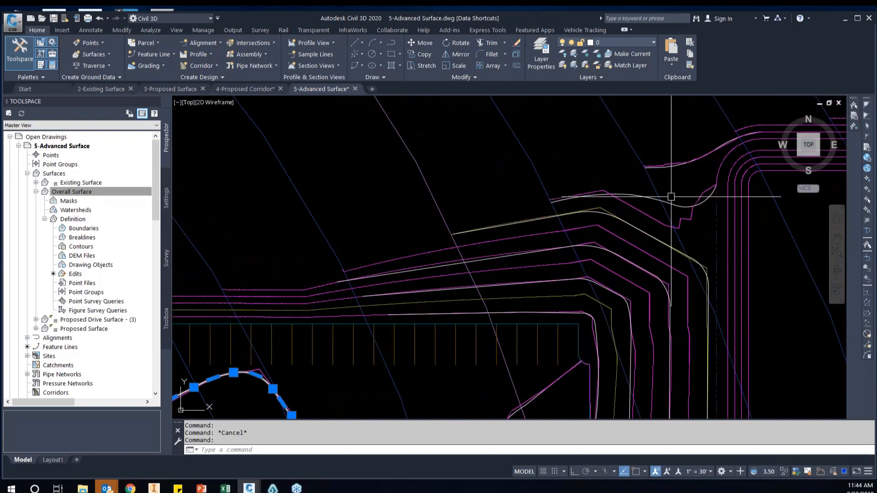
pyautogui.click(681, 204)
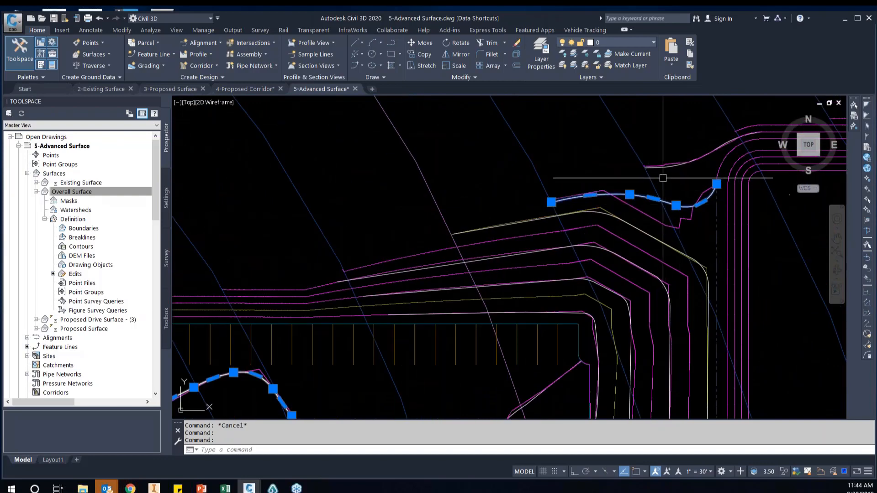
pyautogui.scroll(-2, 663, 178)
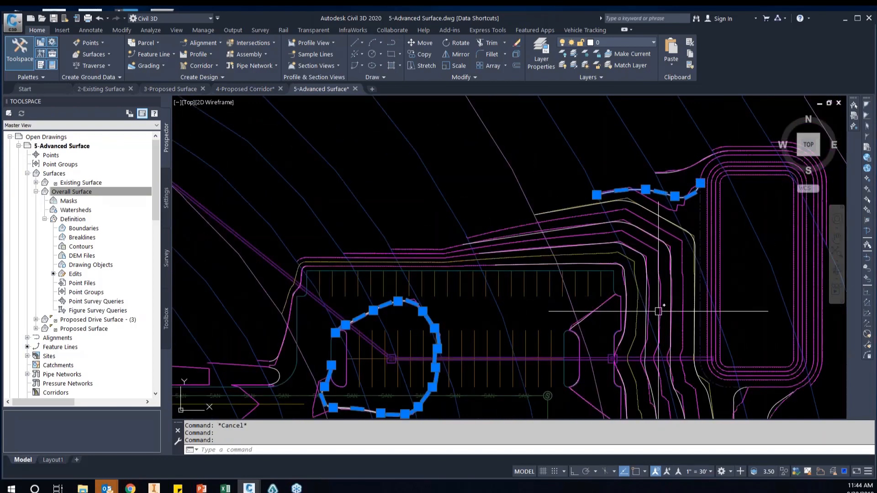
pyautogui.moveTo(649, 276); pyautogui.dragTo(632, 224, button='middle')
pyautogui.scroll(2, 605, 243)
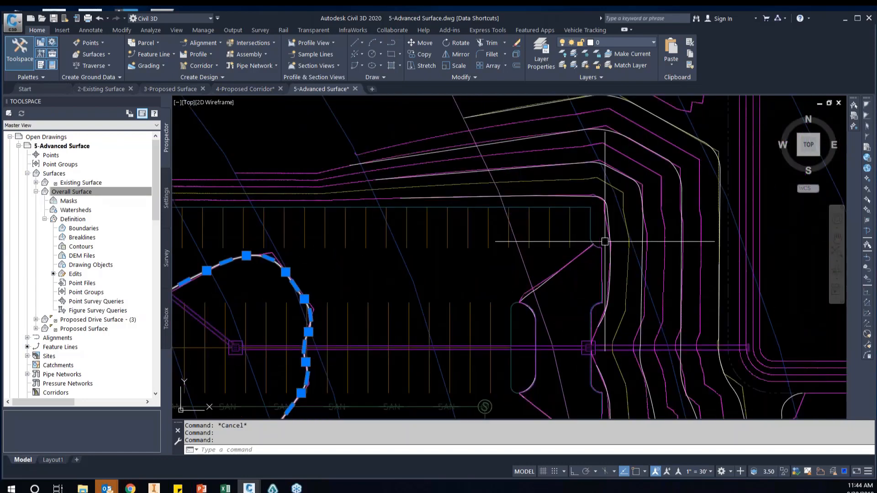
pyautogui.scroll(-2, 605, 242)
pyautogui.scroll(2, 604, 152)
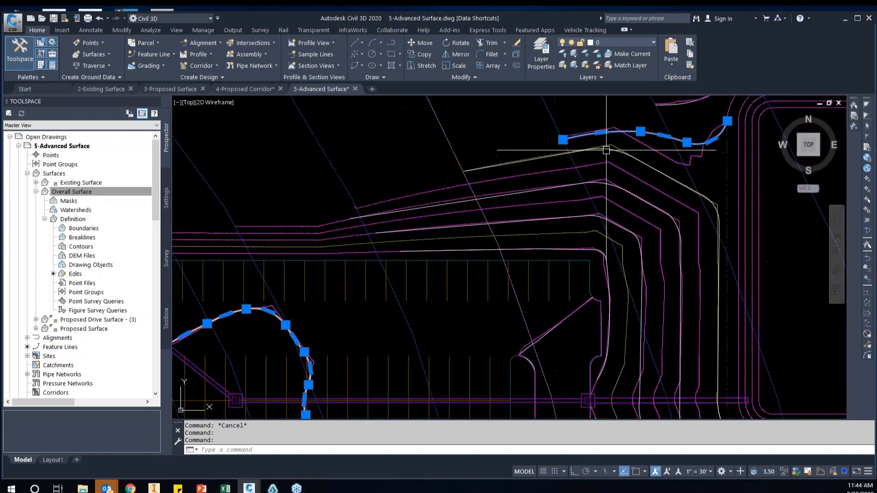
pyautogui.press('Escape')
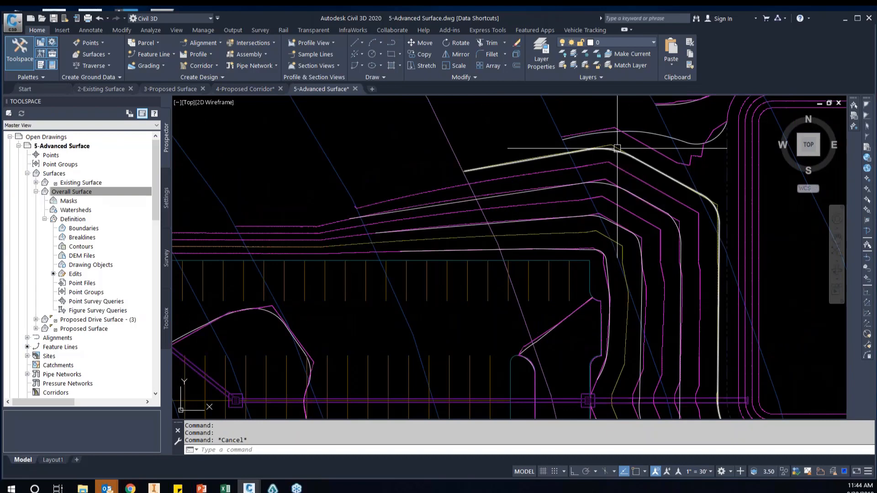
# Check the elevations of the redrawn polylines wrapping the parking lot's northeast corner in their object properties
pyautogui.click(611, 151)
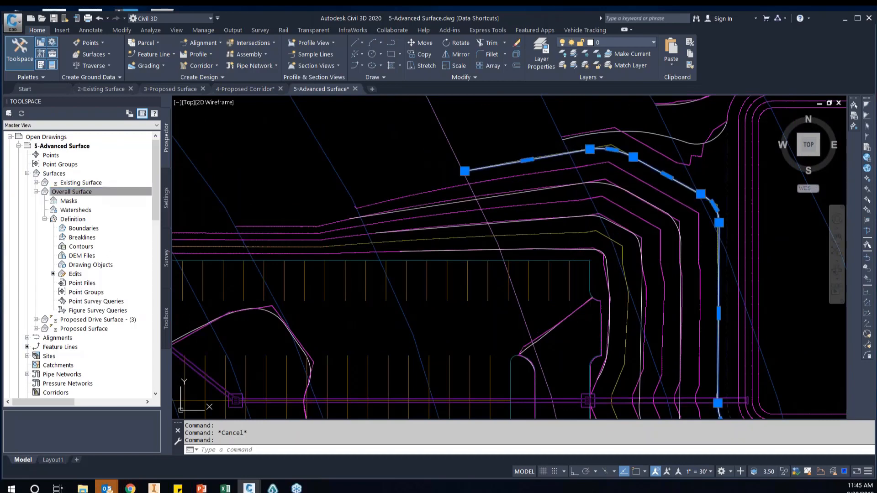
pyautogui.hotkey('ctrl', '1')
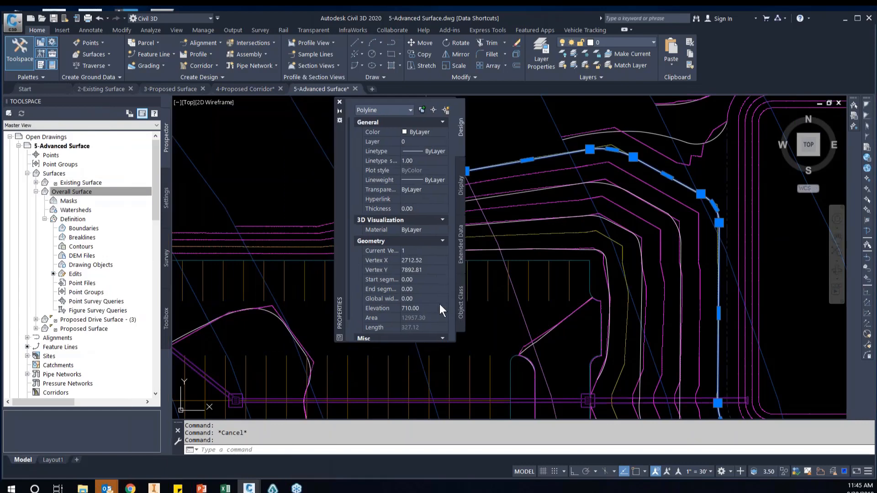
pyautogui.scroll(3, 693, 201)
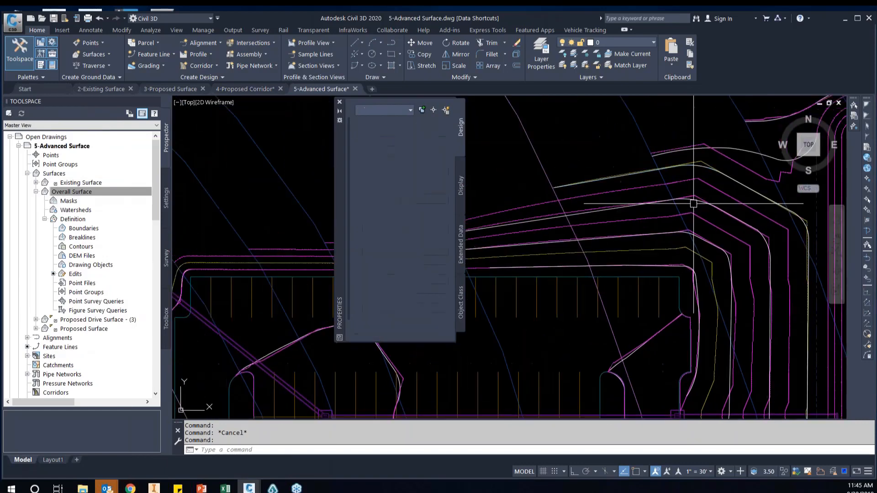
pyautogui.press('Escape')
pyautogui.click(693, 198)
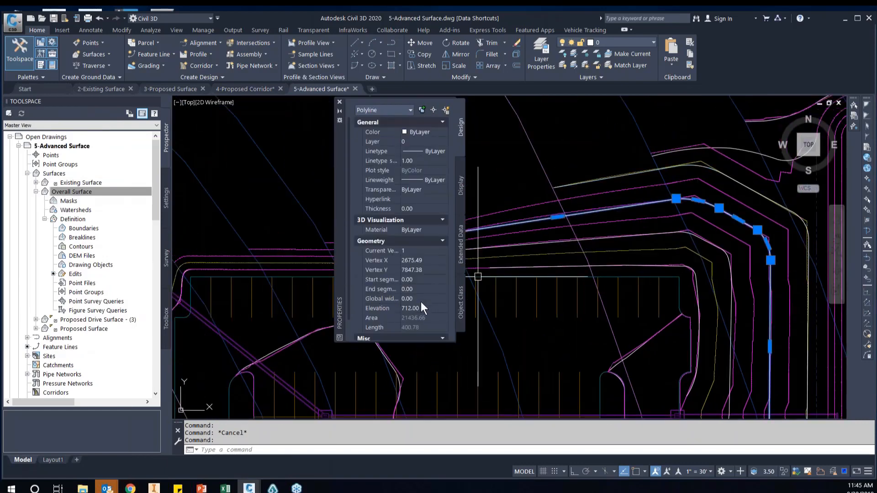
pyautogui.press('Escape')
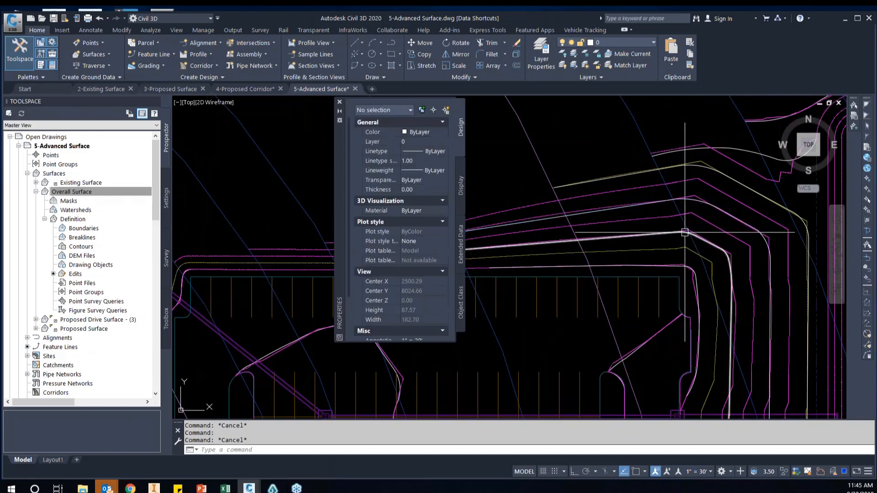
pyautogui.click(685, 233)
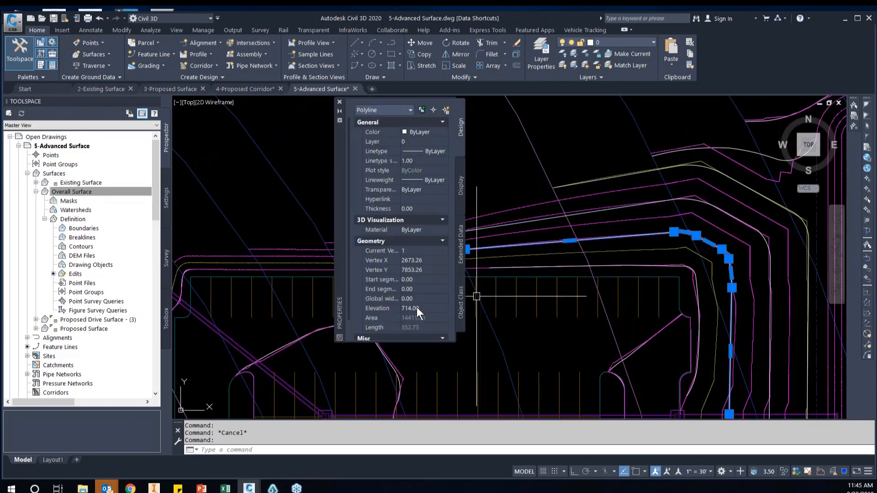
pyautogui.press('Escape')
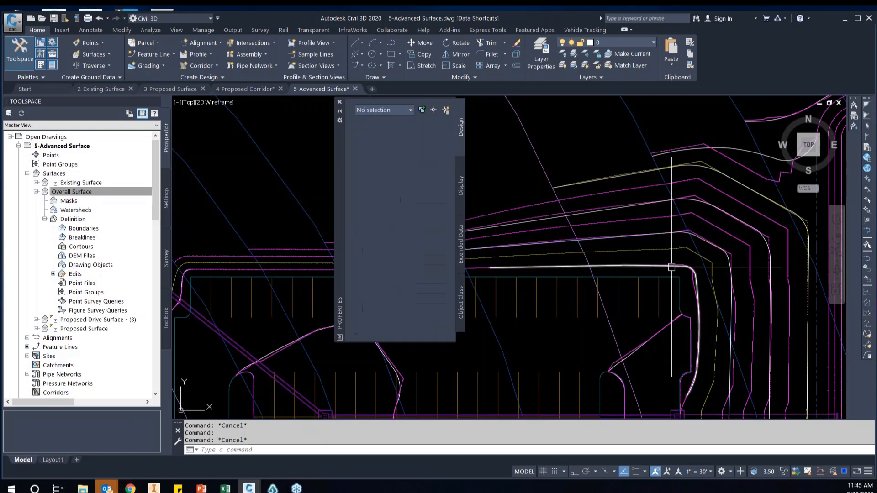
pyautogui.click(672, 267)
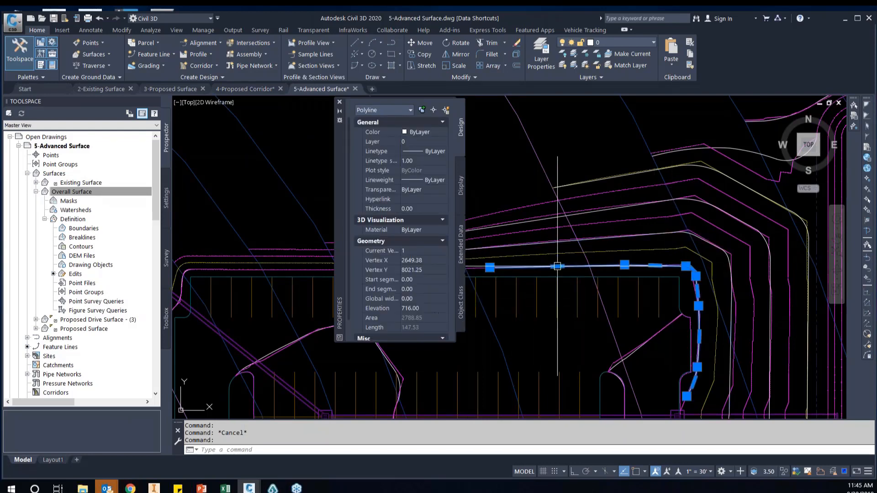
# Check the elevations of the redrawn polylines running along the building's east side to its southeast corner
pyautogui.scroll(-2, 557, 264)
pyautogui.moveTo(559, 277); pyautogui.dragTo(627, 251, button='middle')
pyautogui.scroll(1, 550, 230)
pyautogui.scroll(-1, 550, 230)
pyautogui.scroll(-2, 550, 229)
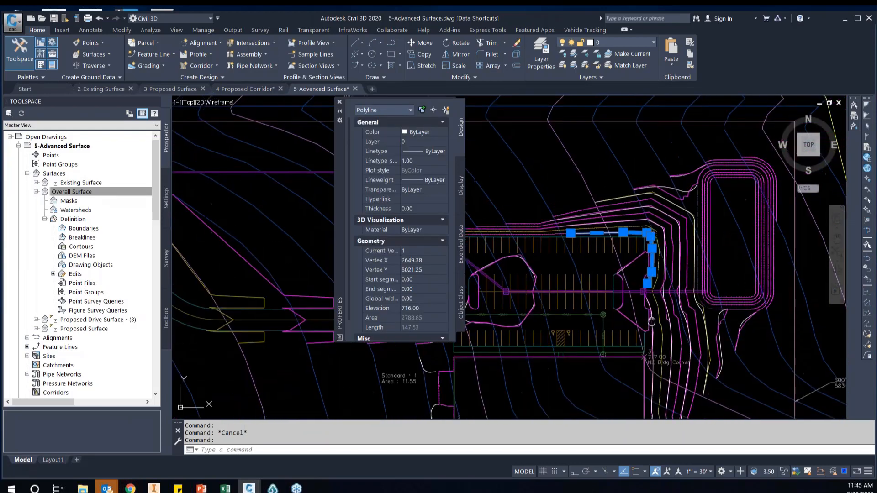
pyautogui.moveTo(652, 323); pyautogui.dragTo(650, 228, button='middle')
pyautogui.press('Escape')
pyautogui.click(649, 287)
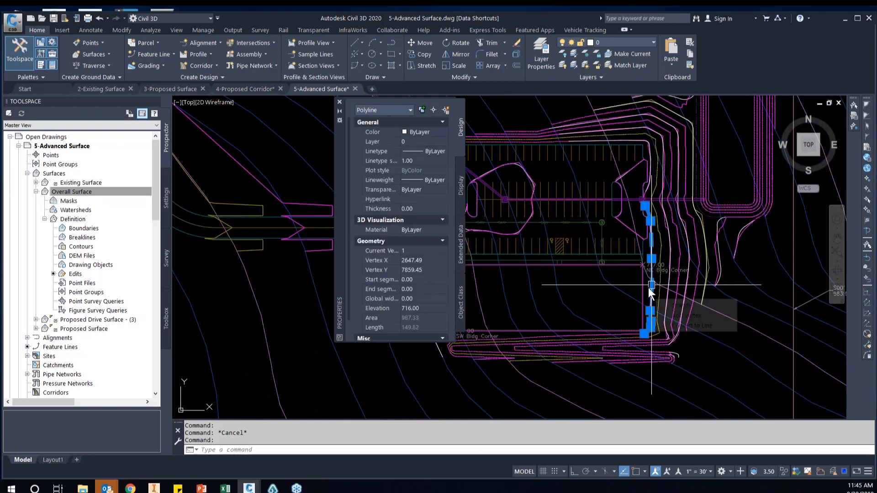
pyautogui.scroll(3, 684, 341)
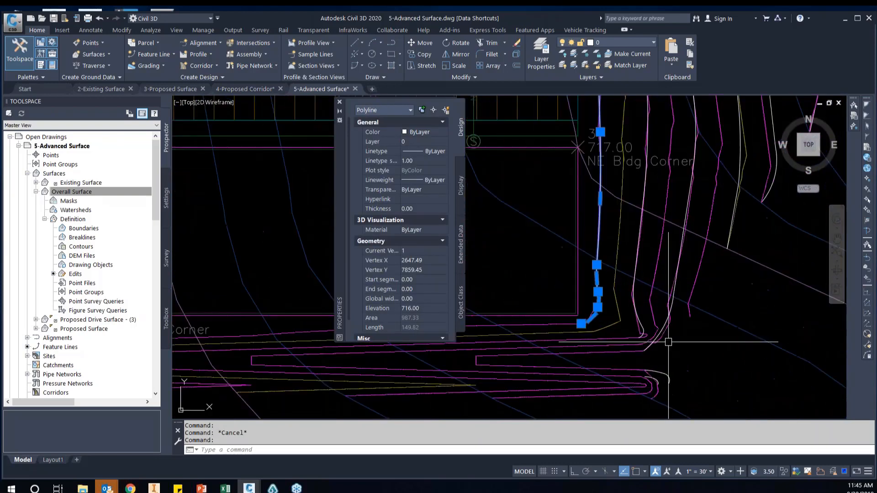
pyautogui.press('Escape')
pyautogui.click(643, 327)
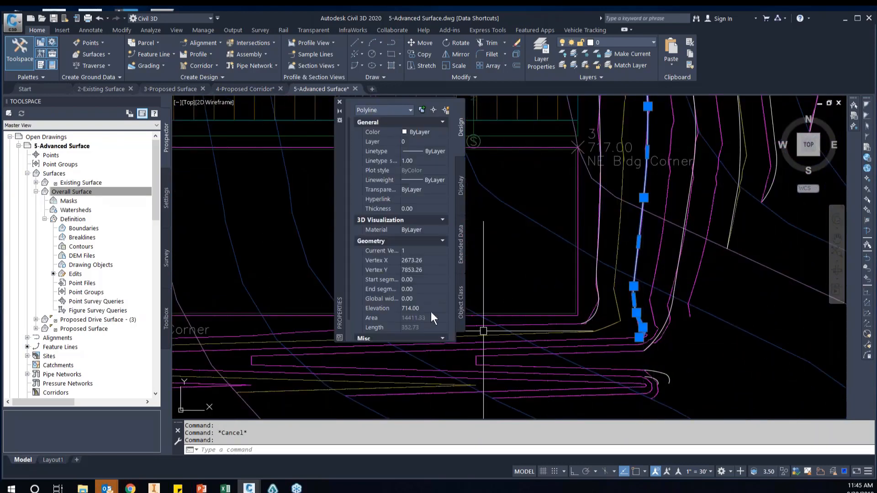
pyautogui.moveTo(692, 369); pyautogui.dragTo(632, 361, button='middle')
pyautogui.press('Escape')
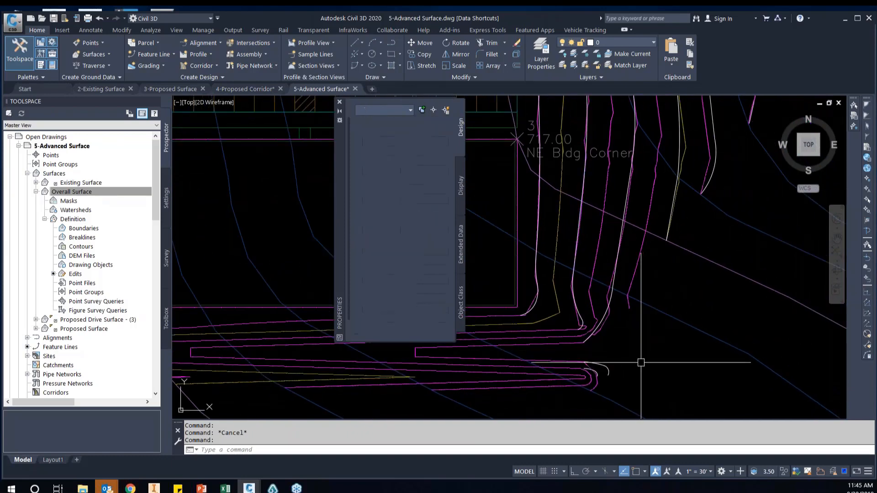
# Check the elevations of the two redrawn polylines just south of the pond
pyautogui.moveTo(694, 192)
pyautogui.mouseDown(button='middle')
pyautogui.moveTo(670, 264)
pyautogui.moveTo(660, 243)
pyautogui.moveTo(601, 293)
pyautogui.mouseUp(button='middle')
pyautogui.click(692, 264)
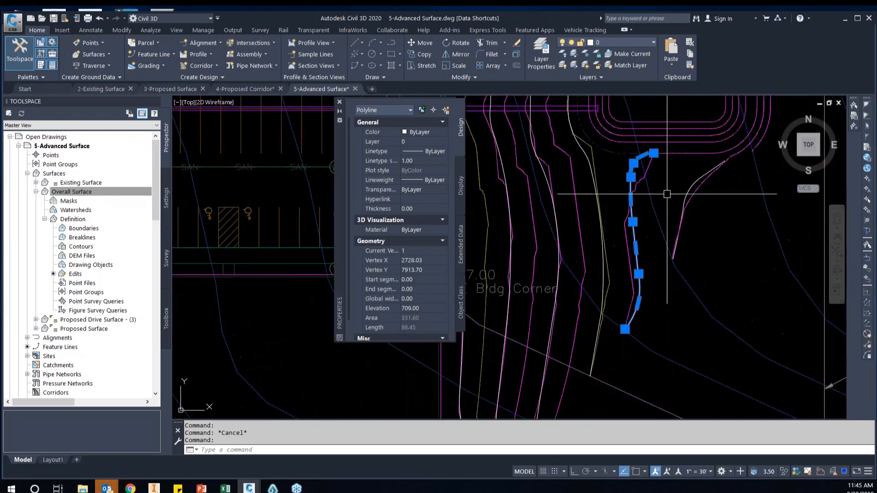
pyautogui.press('Escape')
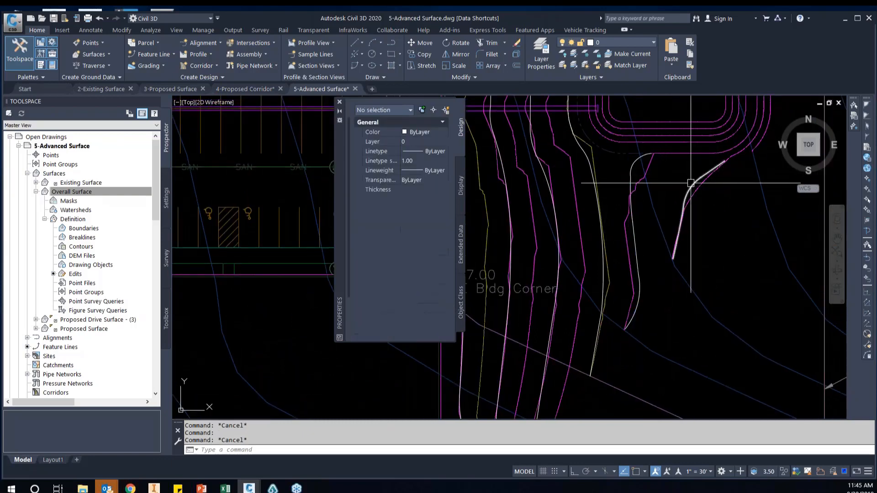
pyautogui.click(690, 183)
pyautogui.scroll(-5, 499, 290)
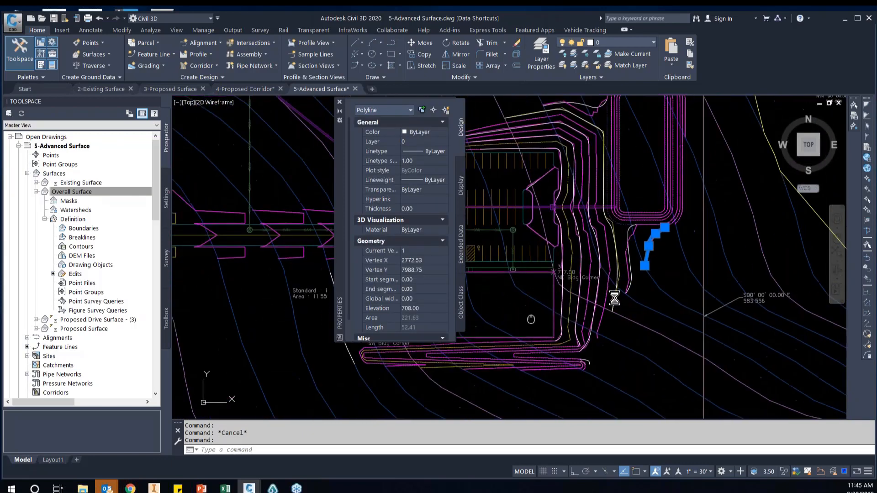
# Select all polylines similar to the selected redrawn polyline southeast of the pond
pyautogui.scroll(3, 520, 264)
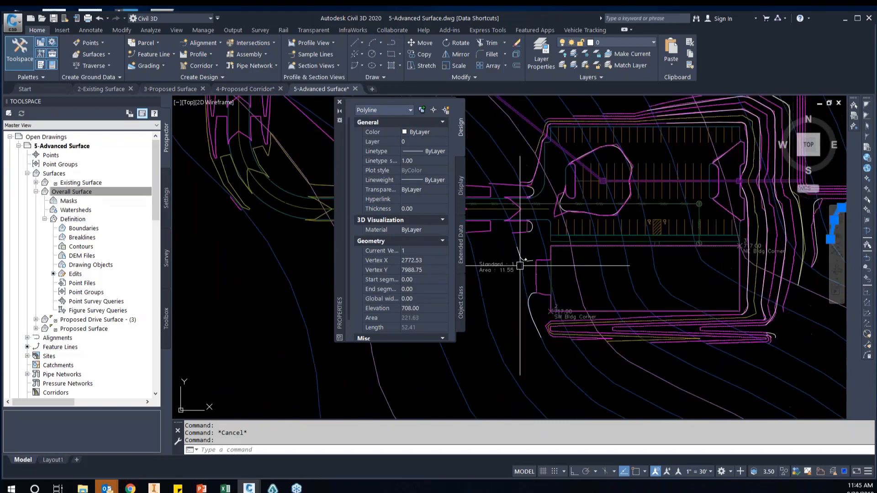
pyautogui.moveTo(565, 273); pyautogui.dragTo(578, 285, button='middle')
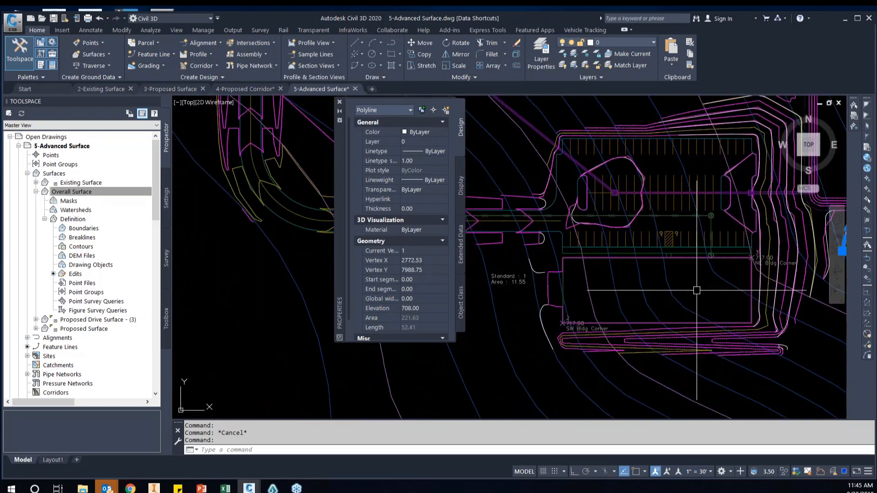
pyautogui.moveTo(700, 290); pyautogui.dragTo(675, 290, button='middle')
pyautogui.rightClick(676, 289)
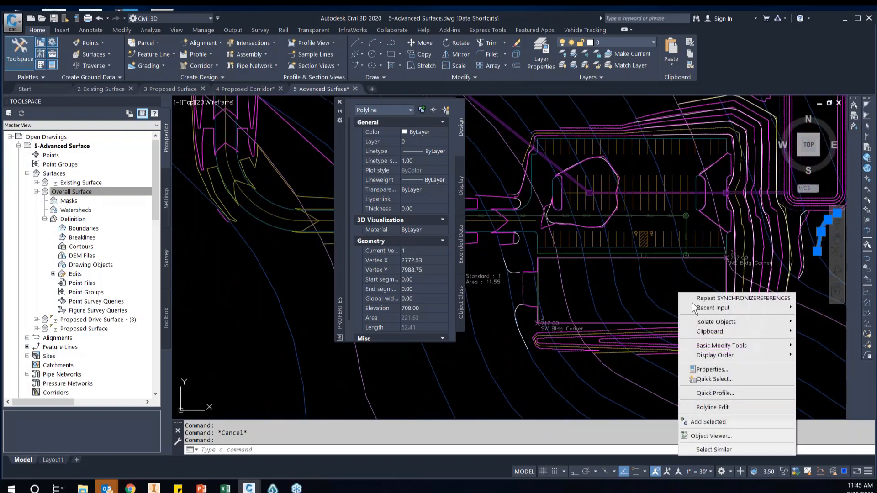
pyautogui.click(744, 450)
pyautogui.scroll(5, 517, 306)
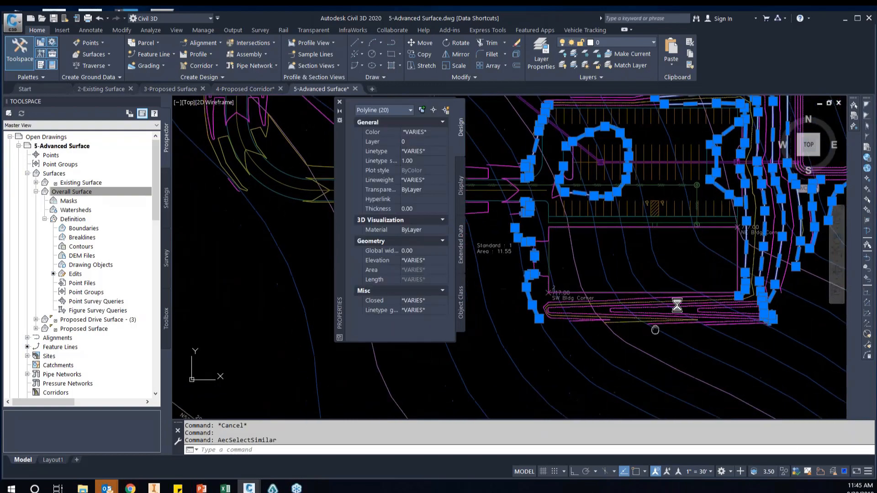
# Stretch the lower end vertex of the inner redrawn polyline southeast of the building down onto the jagged contour
pyautogui.scroll(8, 566, 185)
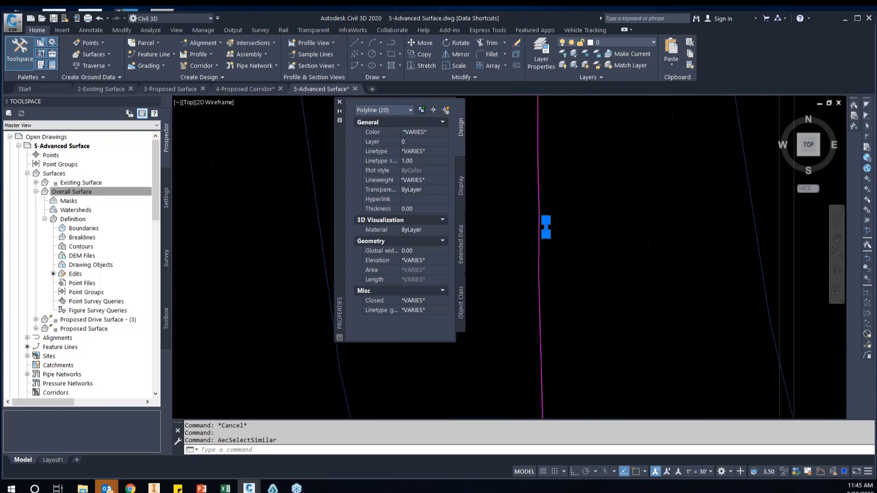
pyautogui.scroll(-12, 569, 216)
pyautogui.moveTo(662, 252); pyautogui.dragTo(583, 254, button='middle')
pyautogui.scroll(-4, 583, 254)
pyautogui.scroll(10, 613, 261)
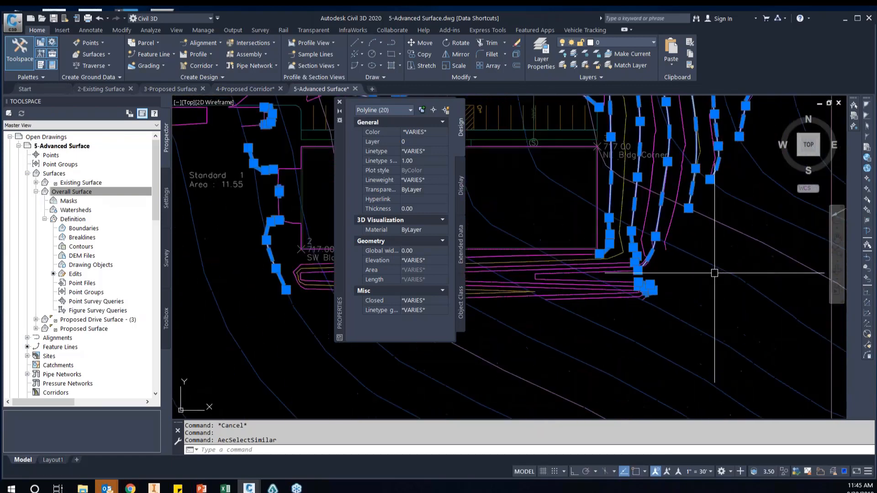
pyautogui.moveTo(629, 314); pyautogui.dragTo(688, 285, button='middle')
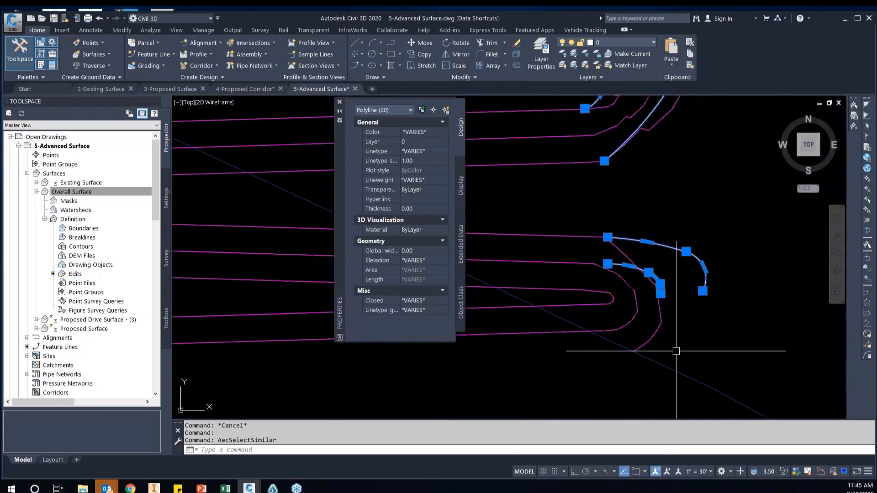
pyautogui.click(661, 293)
pyautogui.click(655, 334)
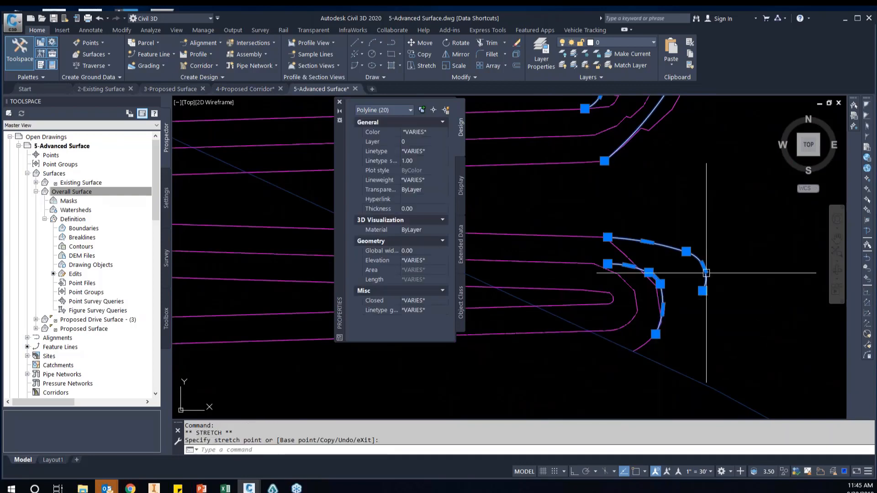
pyautogui.moveTo(722, 295); pyautogui.dragTo(680, 296, button='middle')
pyautogui.scroll(-4, 660, 337)
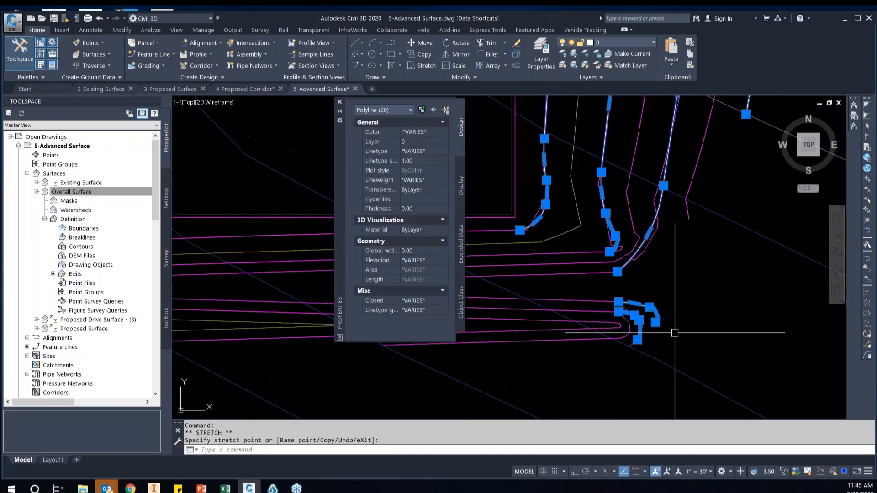
pyautogui.scroll(4, 694, 260)
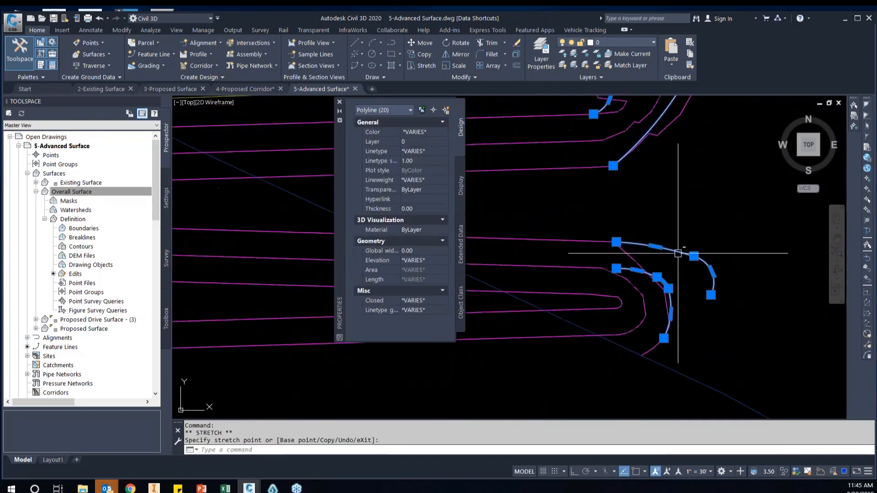
pyautogui.click(677, 251)
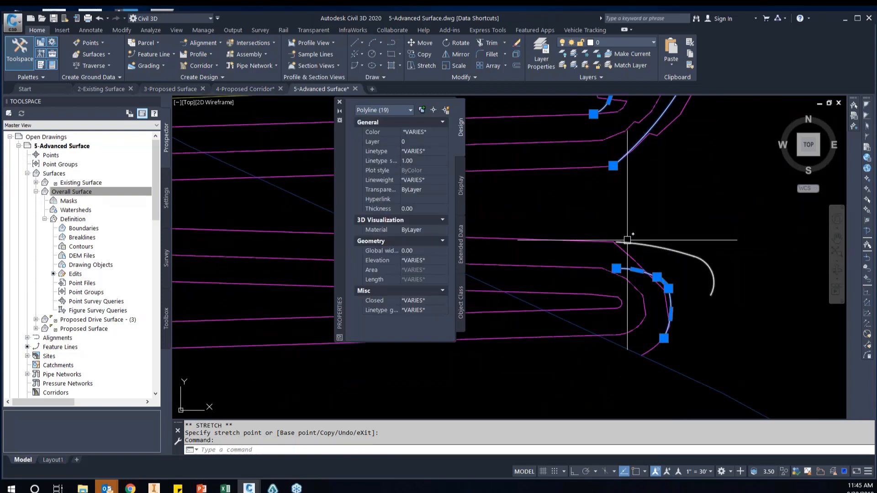
pyautogui.scroll(-2, 694, 267)
pyautogui.scroll(-2, 694, 264)
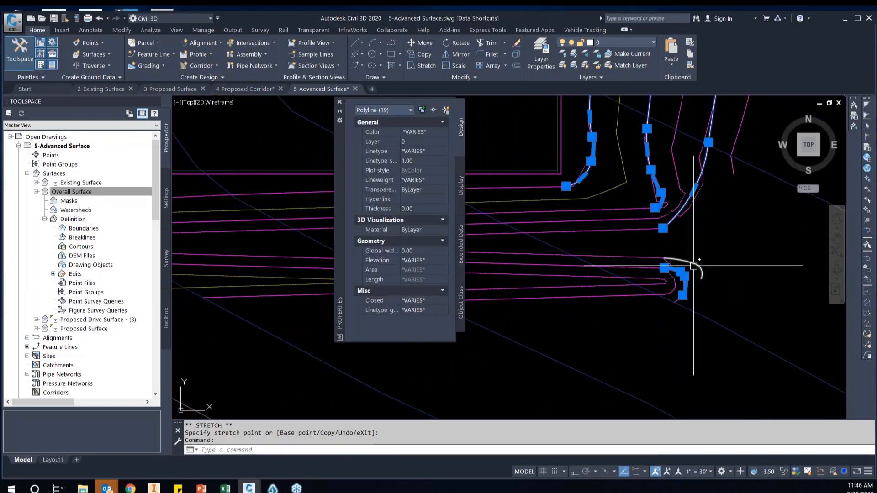
pyautogui.scroll(-3, 696, 258)
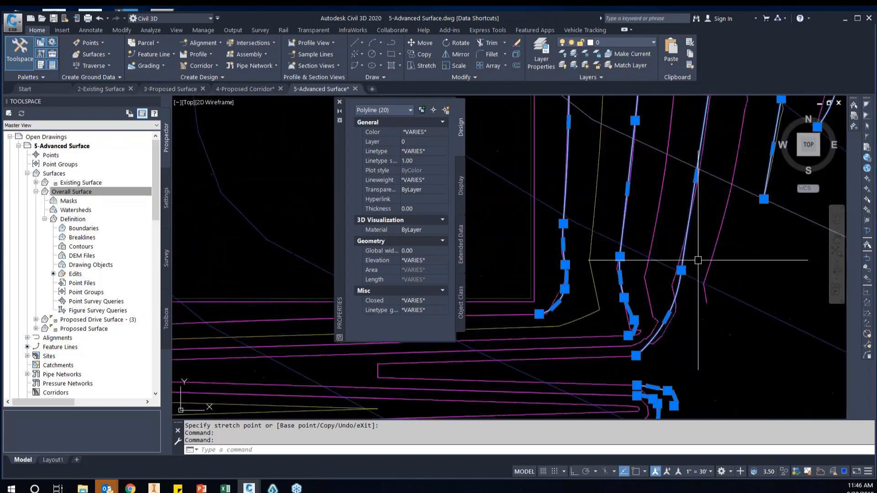
# Examine the selected redrawn polylines around the building, parking lot and pond to check that the selection covers all of them
pyautogui.scroll(-5, 685, 208)
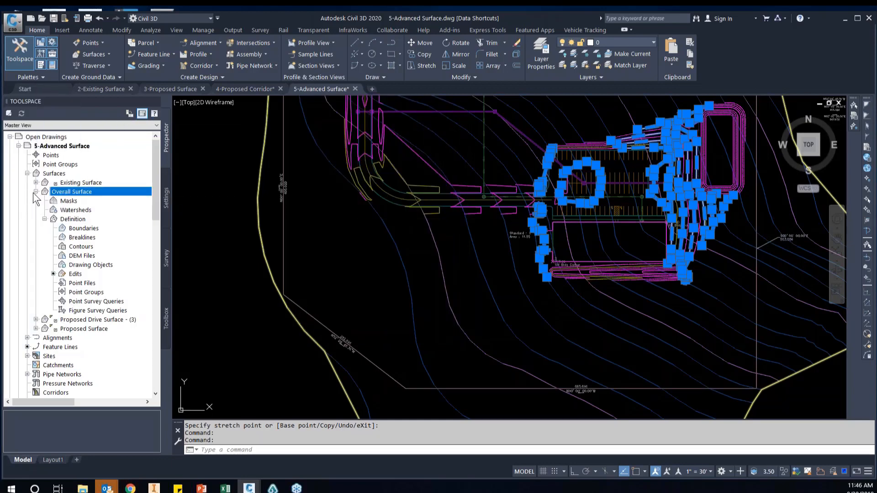
pyautogui.scroll(-4, 512, 177)
pyautogui.scroll(6, 512, 177)
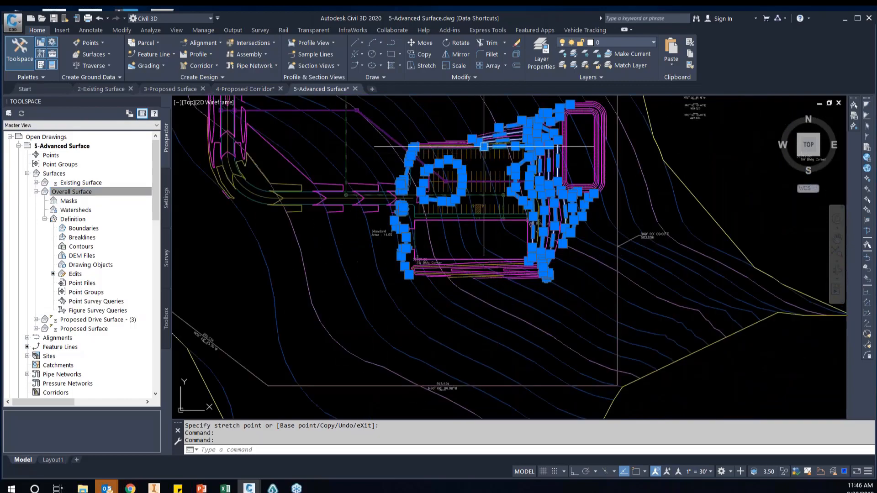
pyautogui.scroll(3, 285, 169)
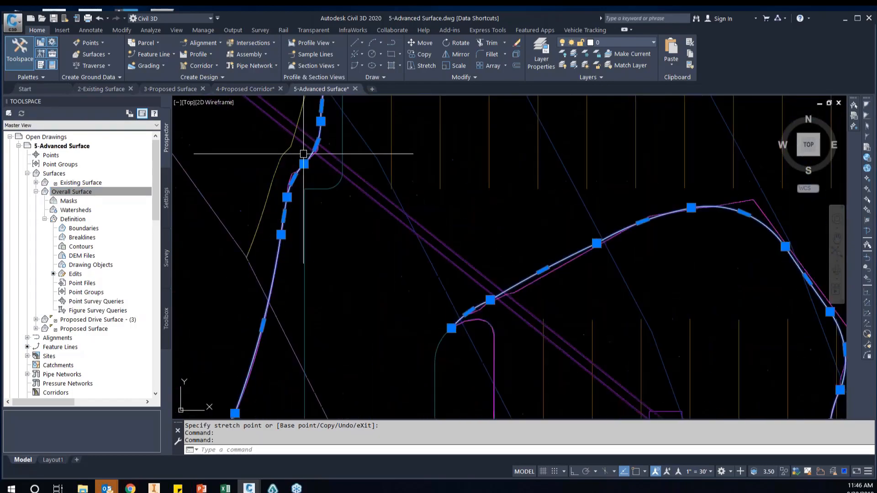
pyautogui.scroll(-2, 325, 154)
pyautogui.moveTo(676, 203)
pyautogui.mouseDown(button='middle')
pyautogui.moveTo(539, 203)
pyautogui.moveTo(688, 205)
pyautogui.moveTo(605, 210)
pyautogui.mouseUp(button='middle')
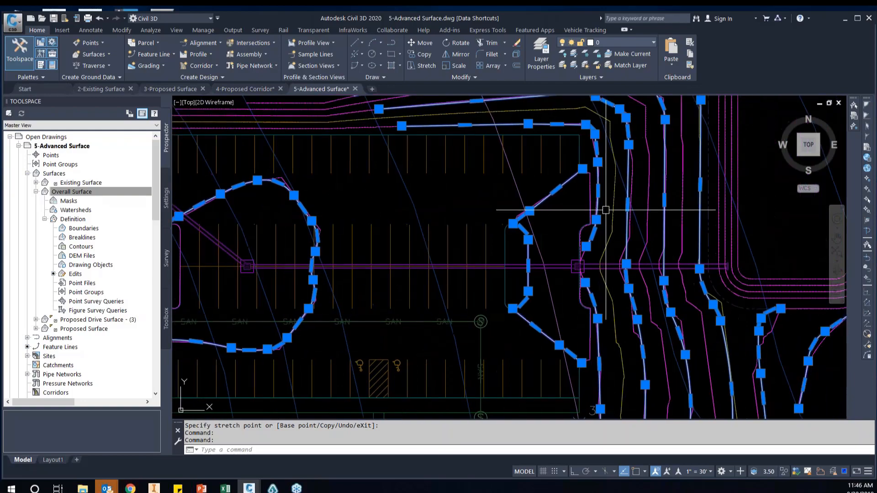
pyautogui.scroll(-2, 604, 212)
pyautogui.moveTo(470, 300)
pyautogui.mouseDown(button='middle')
pyautogui.moveTo(566, 202)
pyautogui.moveTo(603, 186)
pyautogui.mouseUp(button='middle')
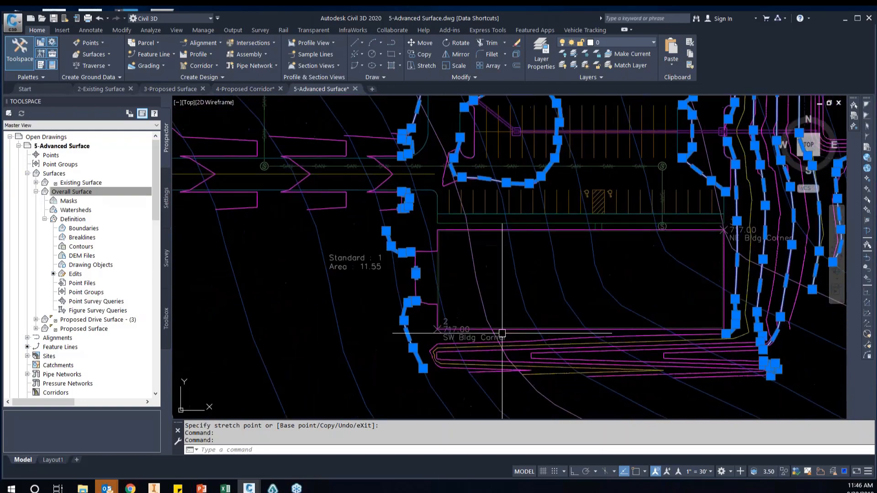
# Add the selected redrawn polylines as contour data to the Overall Surface definition, with a description beginning with "Clean"
pyautogui.click(82, 247)
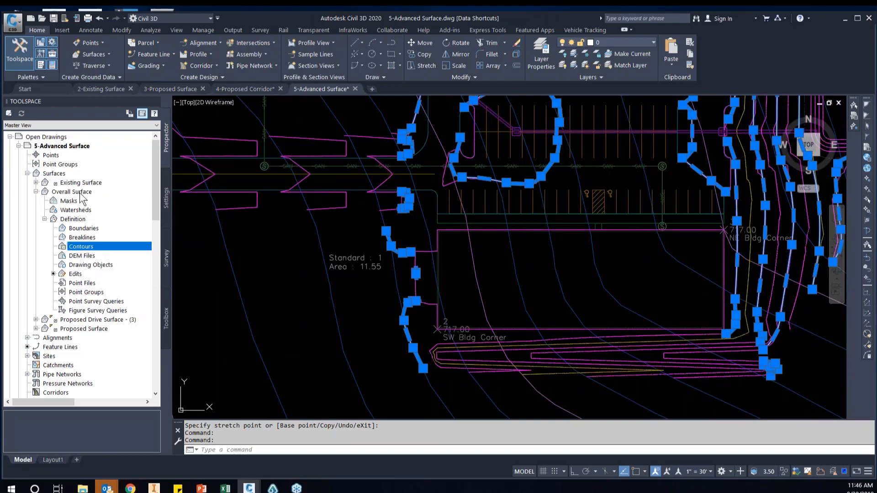
pyautogui.rightClick(75, 251)
pyautogui.click(101, 251)
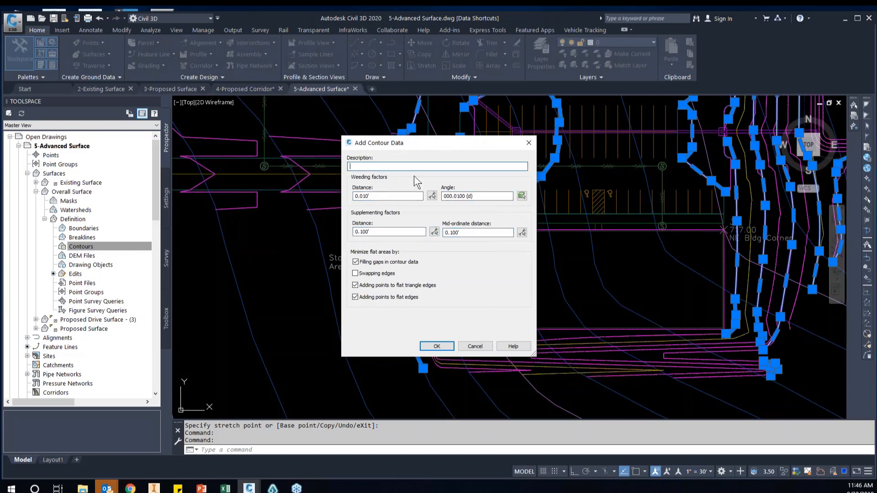
pyautogui.write('Clean-up')
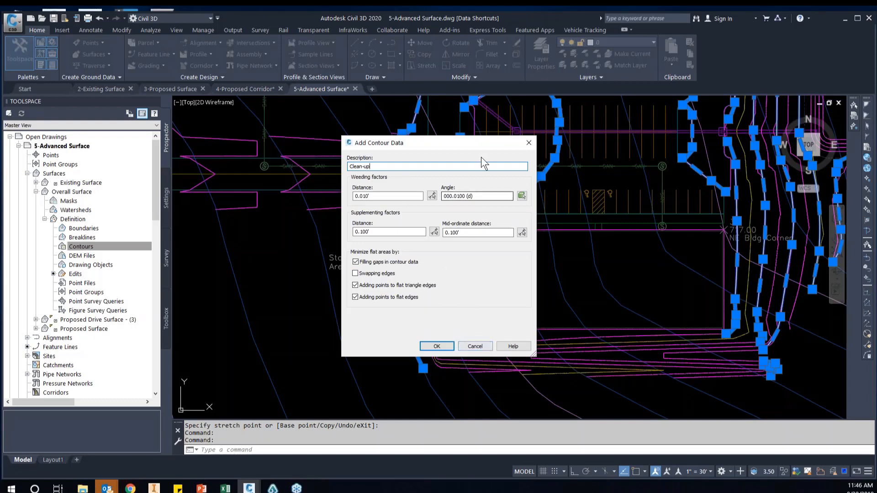
# Finish adding the selected redrawn polylines to the Overall Surface as contour data described as "Clean-up"
pyautogui.moveTo(477, 142); pyautogui.dragTo(317, 144)
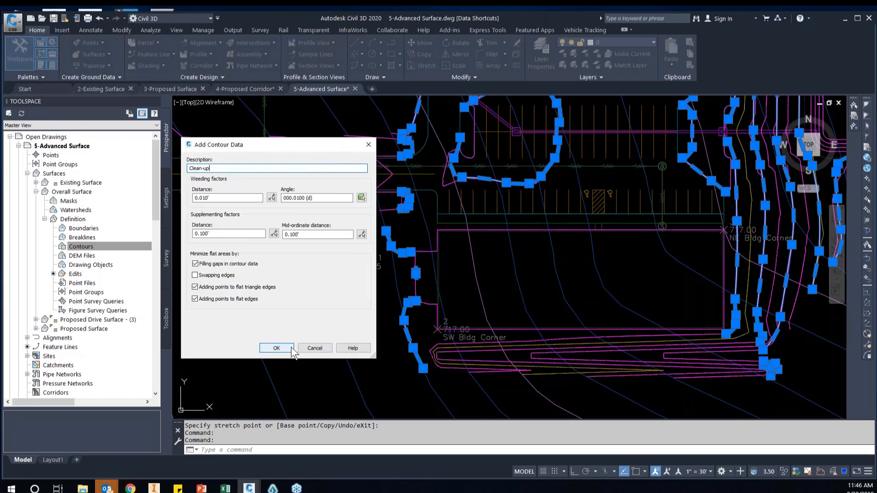
pyautogui.click(276, 348)
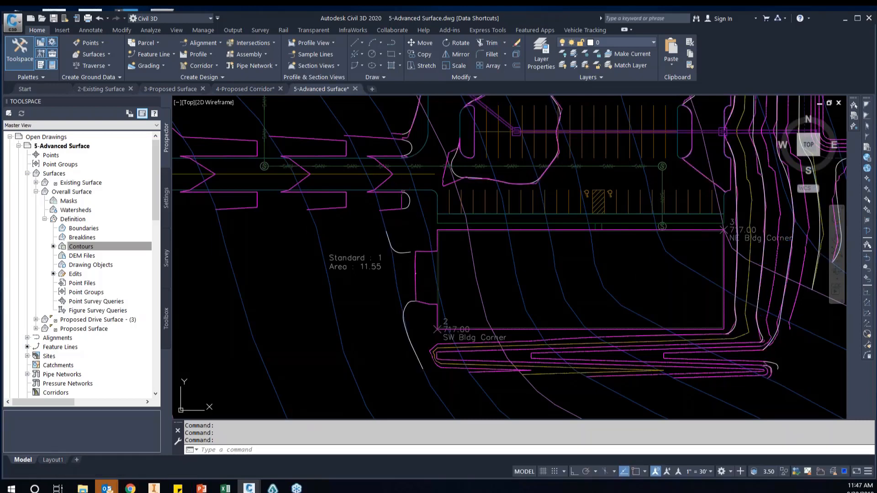
# Erase the two short redrawn polylines at the tight contour bend southeast of the building
pyautogui.click(630, 267)
pyautogui.moveTo(648, 268); pyautogui.dragTo(590, 291, button='middle')
pyautogui.scroll(2, 742, 371)
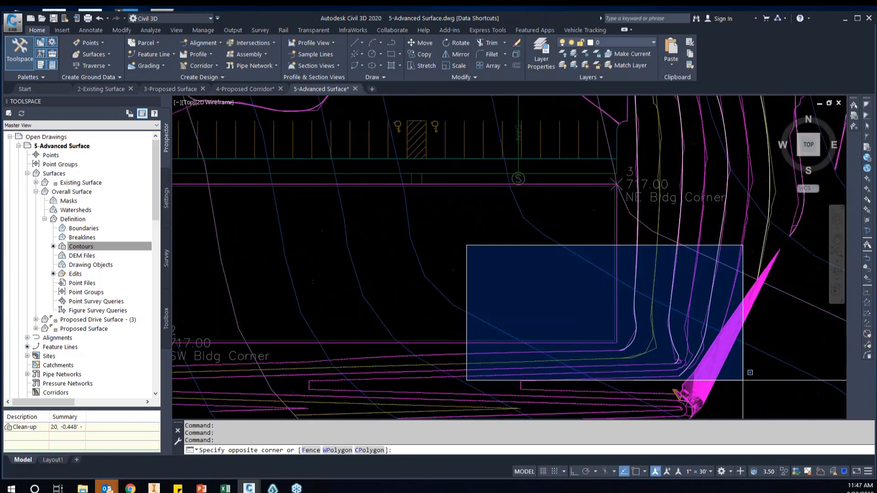
pyautogui.press('Escape')
pyautogui.scroll(2, 635, 301)
pyautogui.scroll(3, 634, 302)
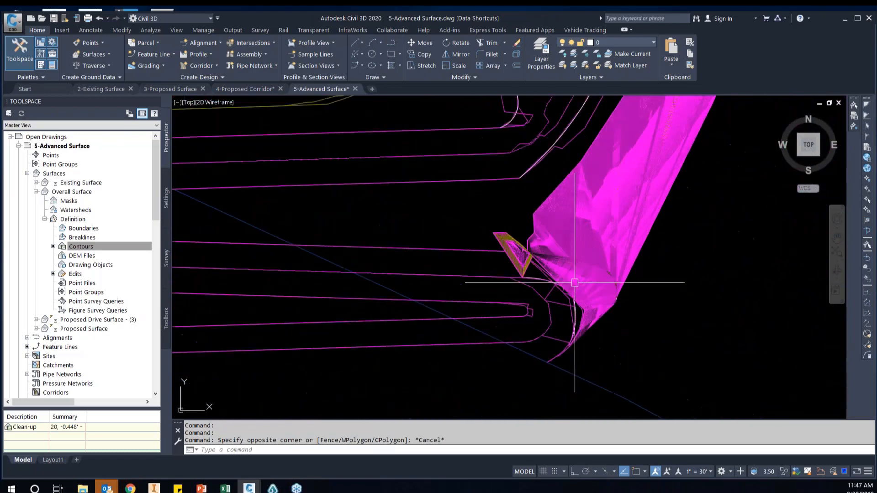
pyautogui.click(500, 163)
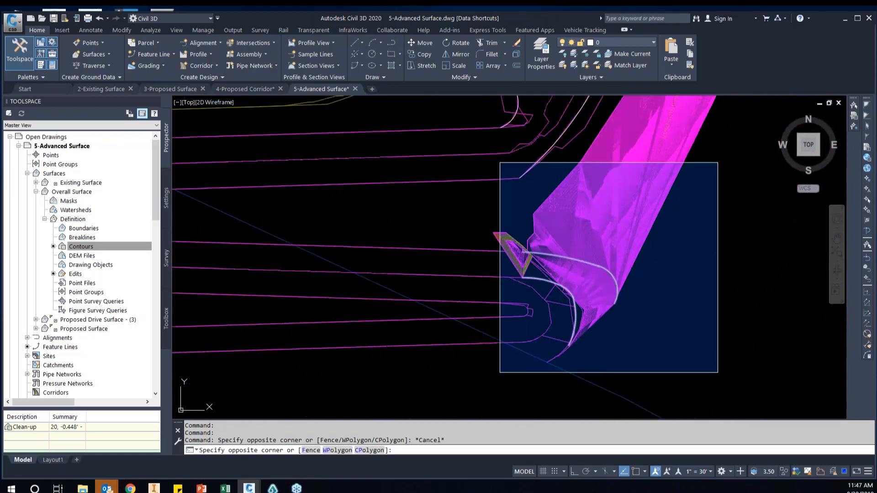
pyautogui.click(715, 373)
pyautogui.scroll(-4, 604, 263)
pyautogui.moveTo(716, 157); pyautogui.dragTo(710, 257, button='middle')
pyautogui.scroll(-3, 736, 174)
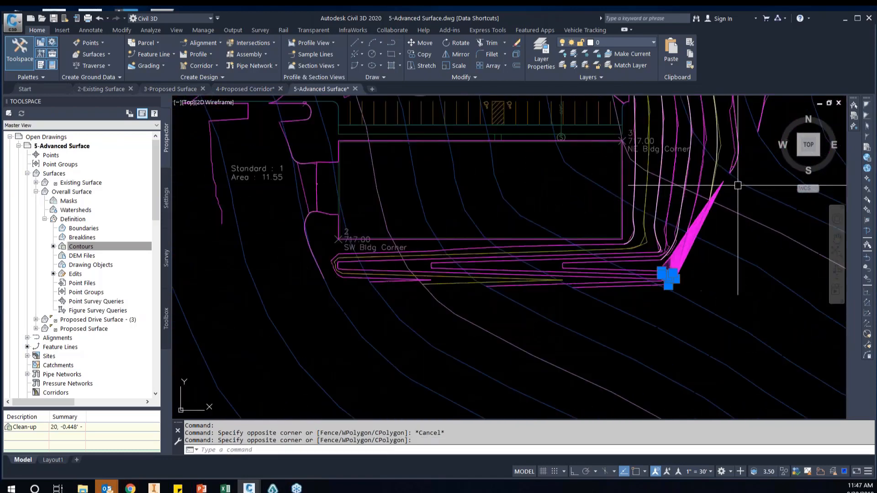
pyautogui.scroll(6, 738, 137)
pyautogui.press('Delete')
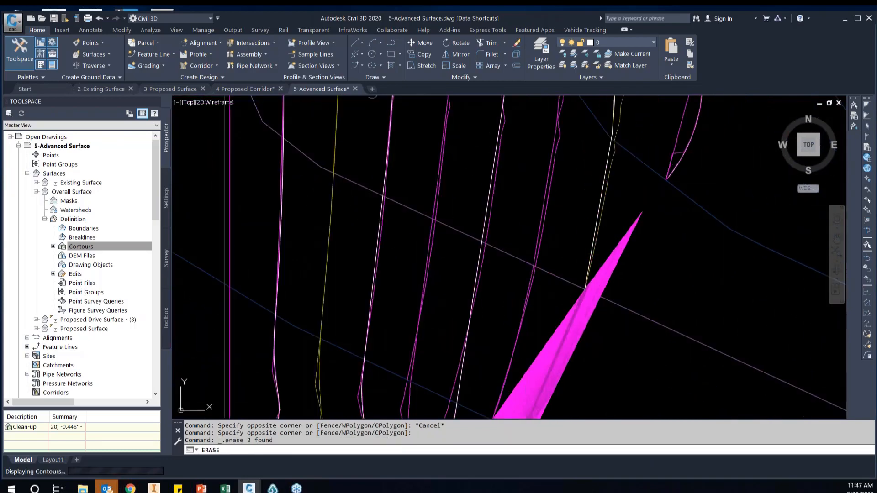
# Rebuild the Overall Surface and view its contours across the whole site
pyautogui.scroll(-2, 636, 235)
pyautogui.scroll(-2, 636, 240)
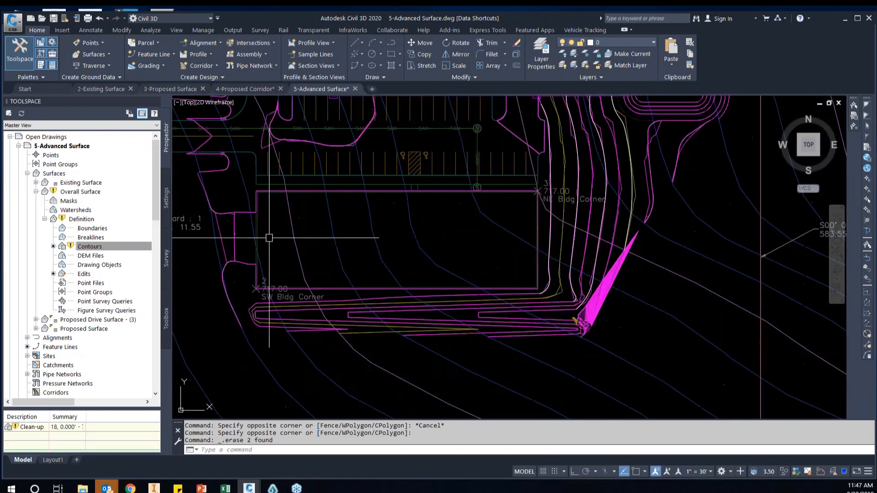
pyautogui.rightClick(81, 193)
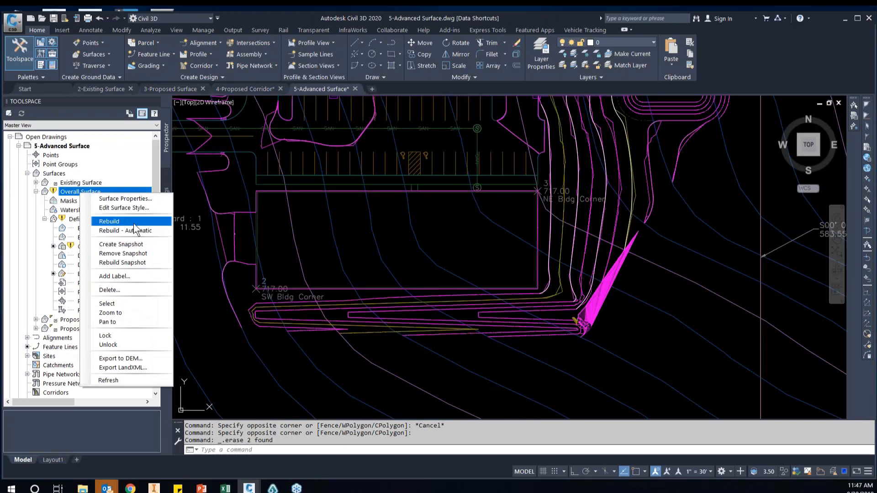
pyautogui.click(137, 221)
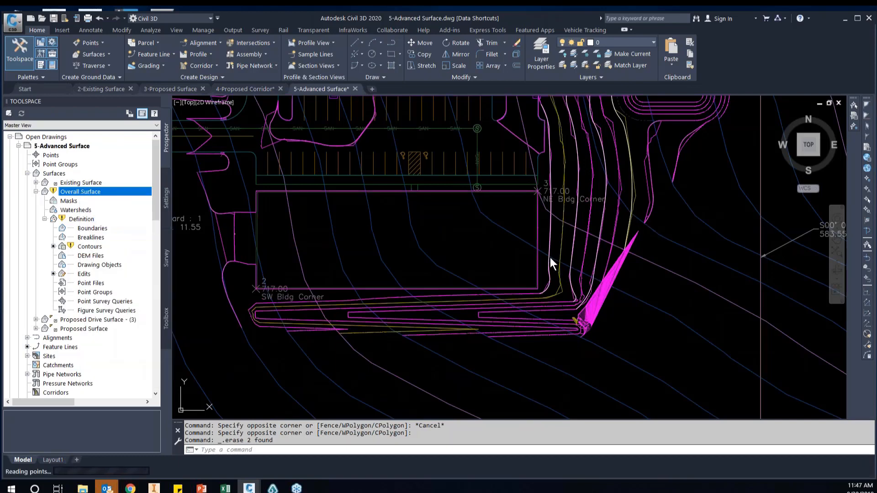
pyautogui.click(662, 277)
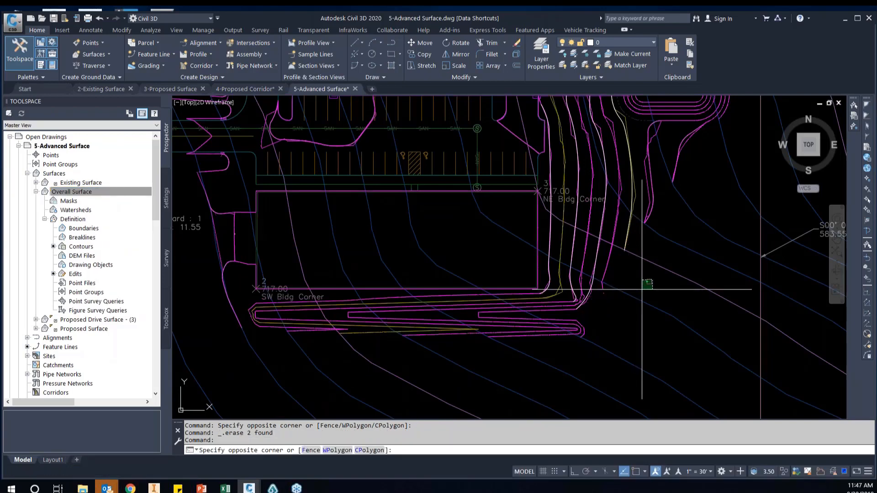
pyautogui.click(660, 285)
pyautogui.scroll(-4, 661, 285)
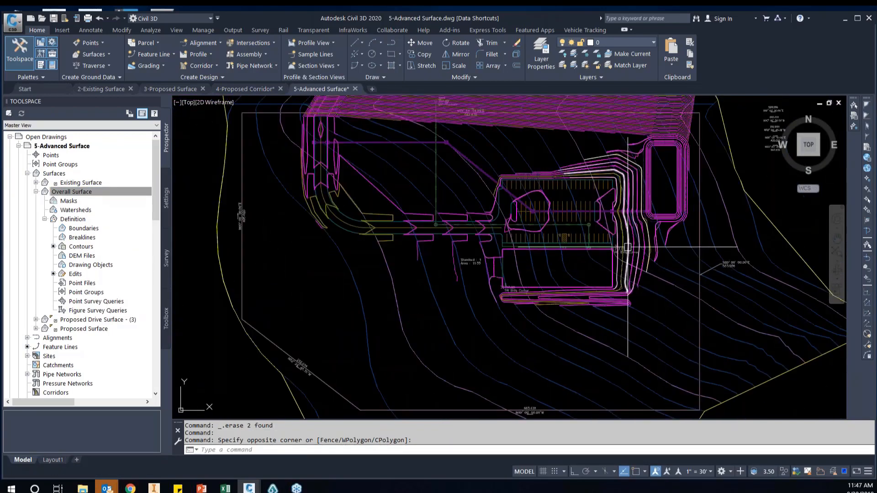
pyautogui.moveTo(627, 250); pyautogui.dragTo(629, 297, button='middle')
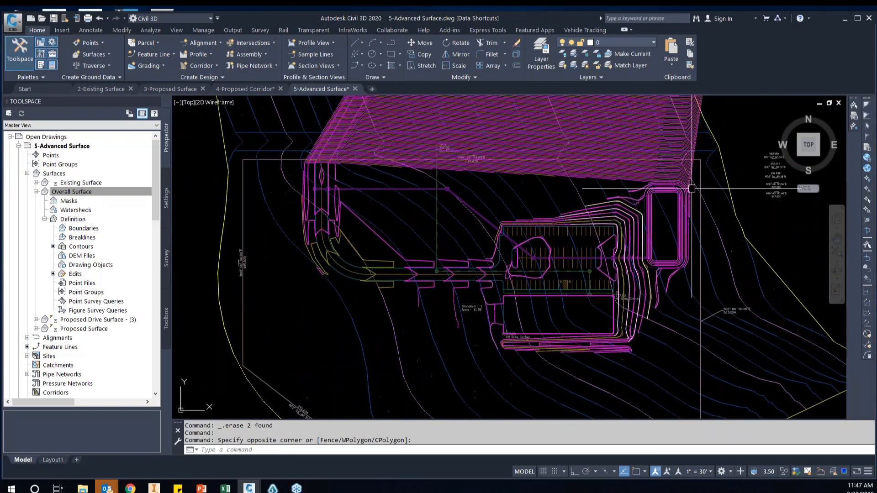
# Set the surface style of Proposed Drive Surface - (3) to No Display
pyautogui.click(36, 191)
pyautogui.click(86, 201)
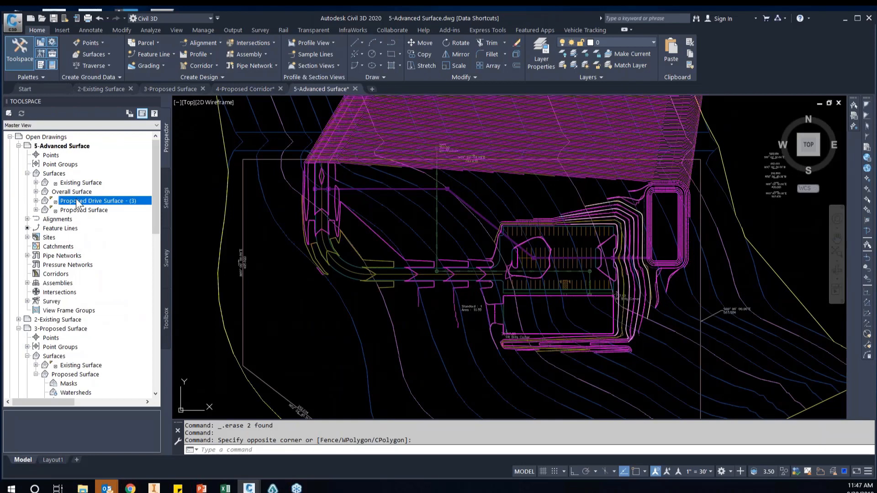
pyautogui.rightClick(80, 199)
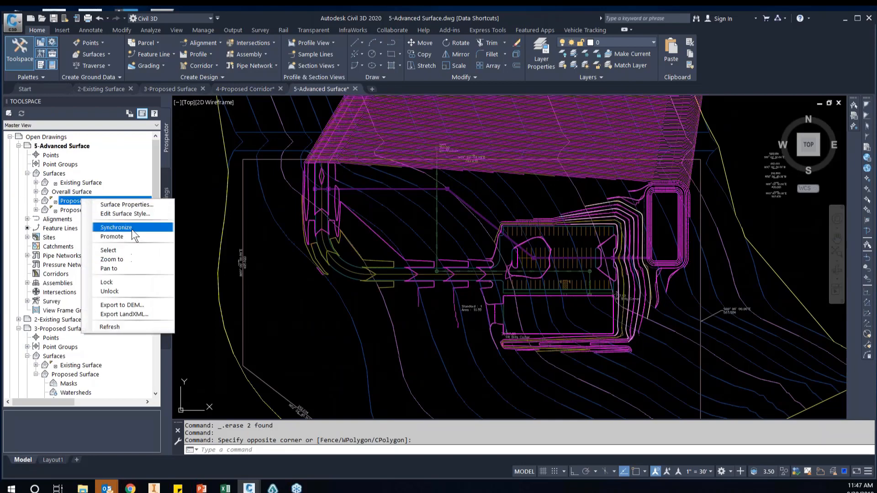
pyautogui.click(132, 205)
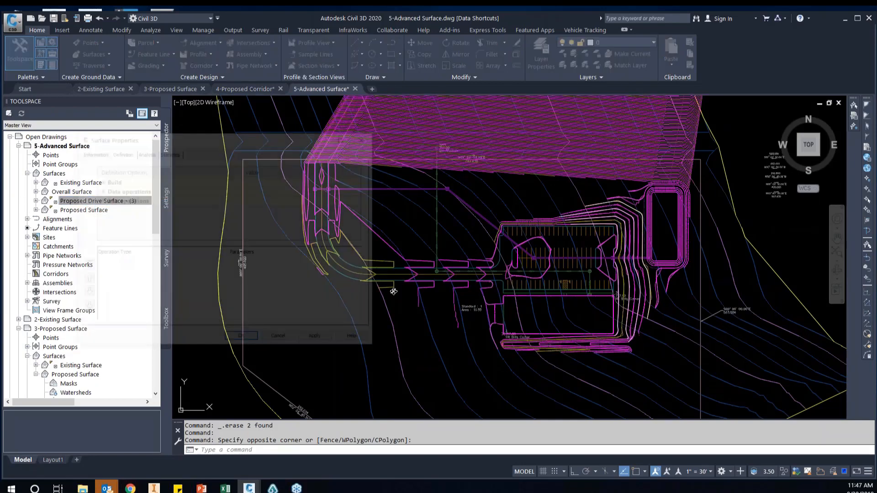
pyautogui.click(91, 152)
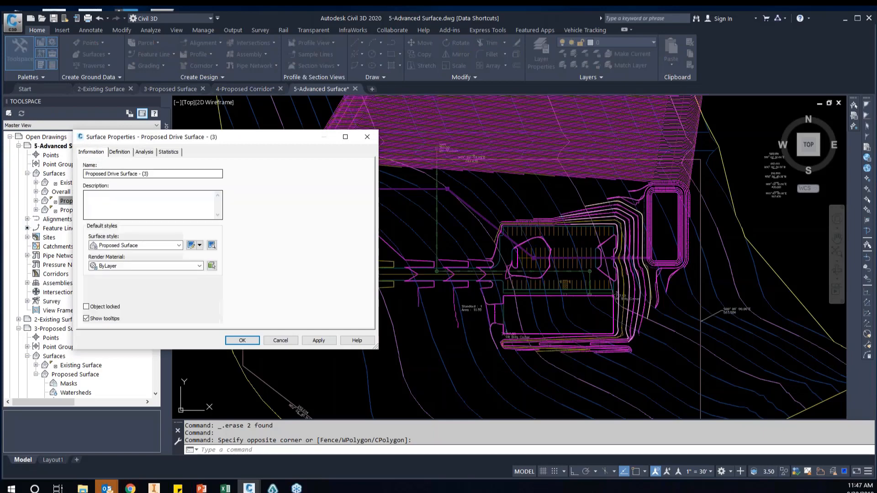
pyautogui.click(179, 246)
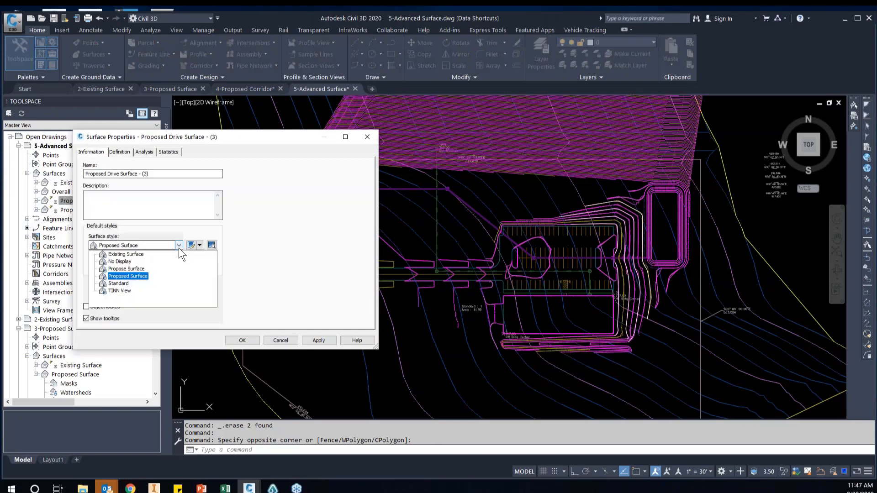
pyautogui.click(130, 261)
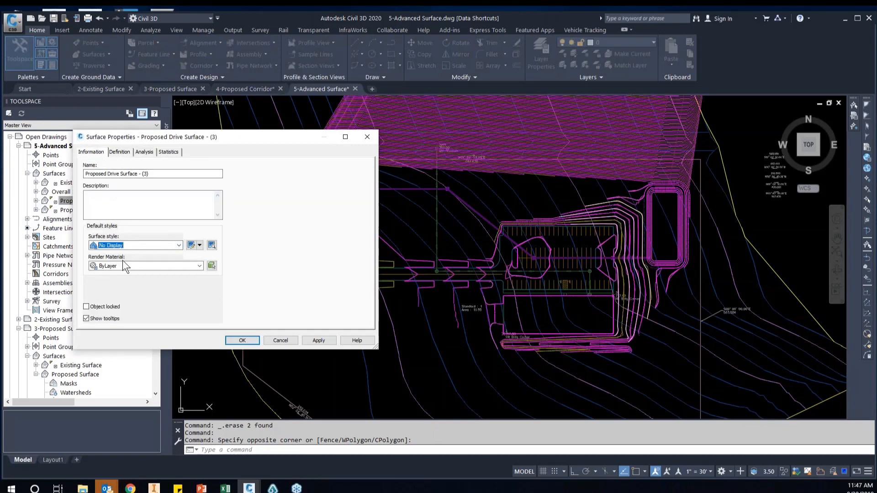
pyautogui.click(319, 340)
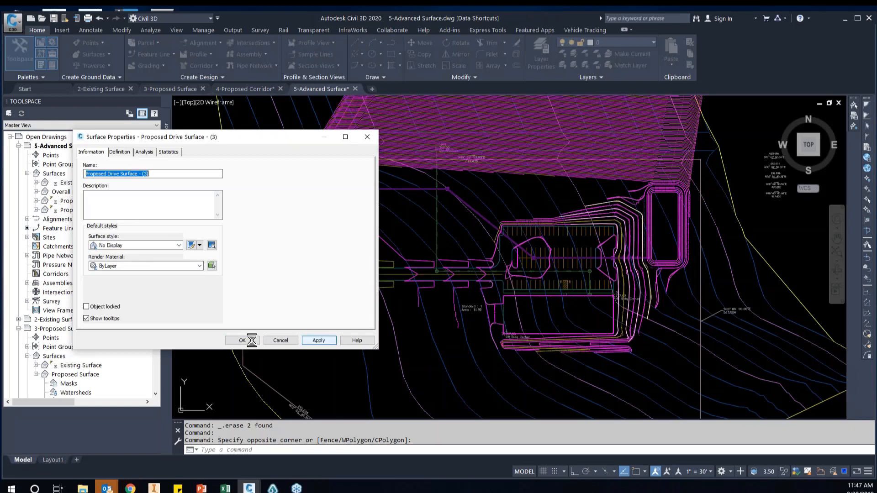
pyautogui.click(239, 341)
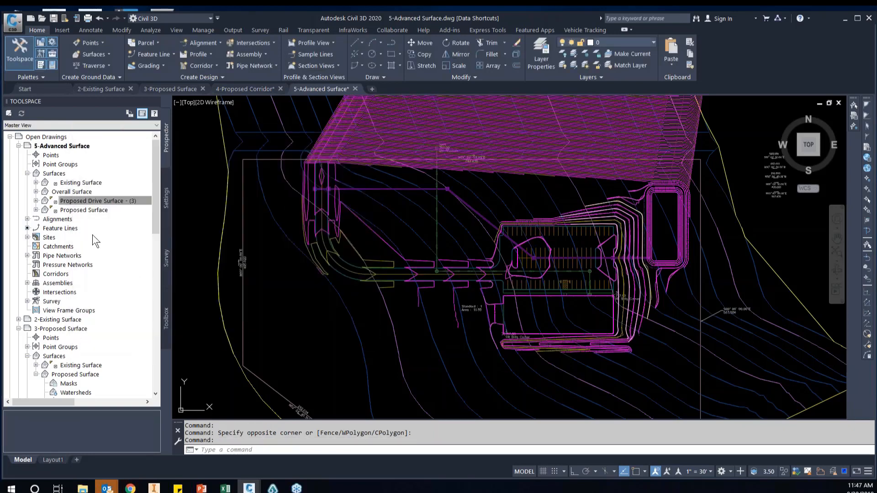
# Set the surface style of the Proposed Surface to No Display
pyautogui.rightClick(81, 212)
pyautogui.click(114, 216)
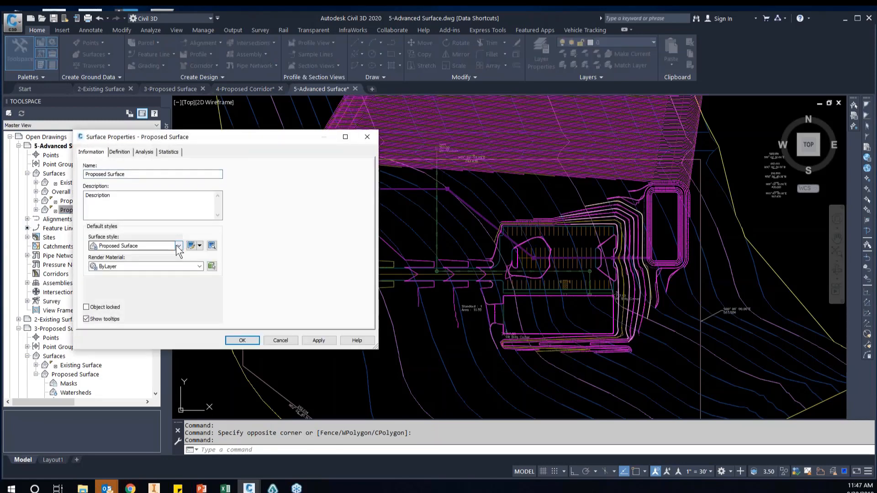
pyautogui.click(178, 245)
pyautogui.click(121, 261)
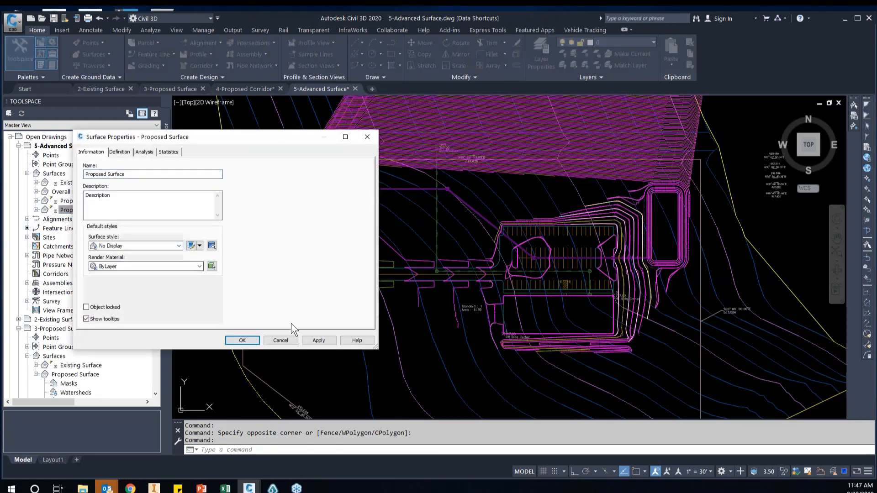
pyautogui.click(319, 340)
pyautogui.click(243, 341)
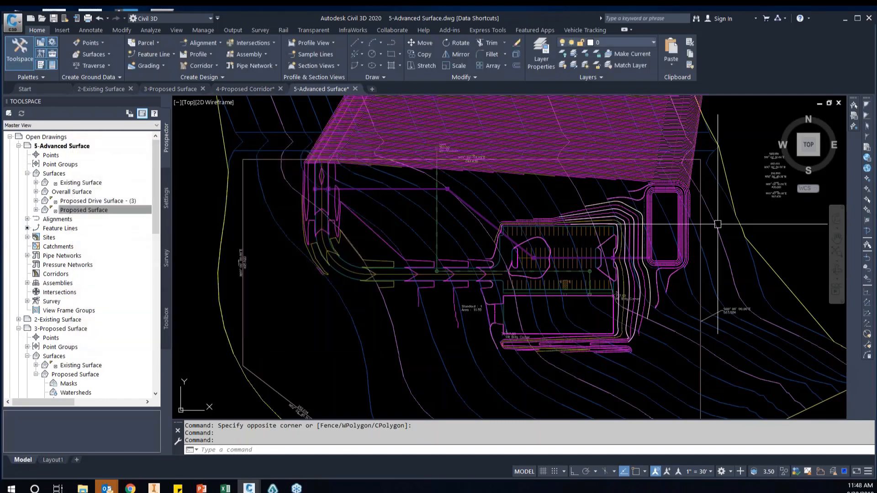
# Examine the Overall Surface contours around the pond, the building's east slope and its west side
pyautogui.scroll(4, 652, 214)
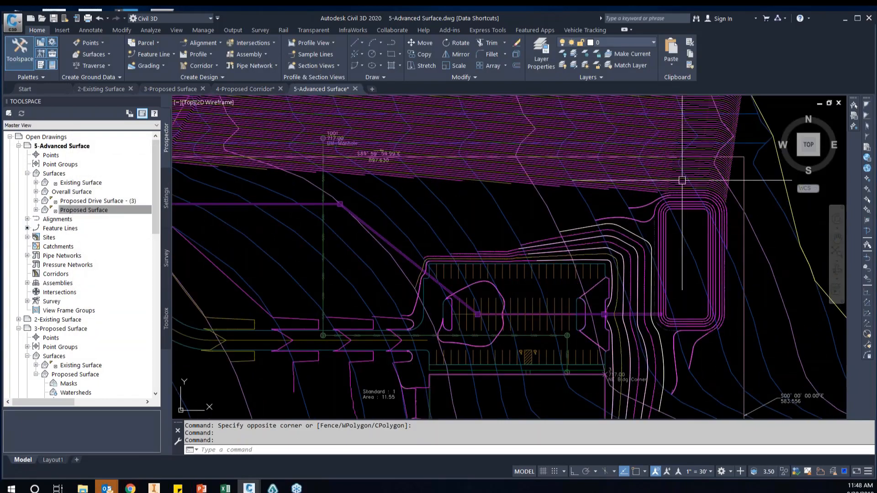
pyautogui.scroll(-2, 358, 166)
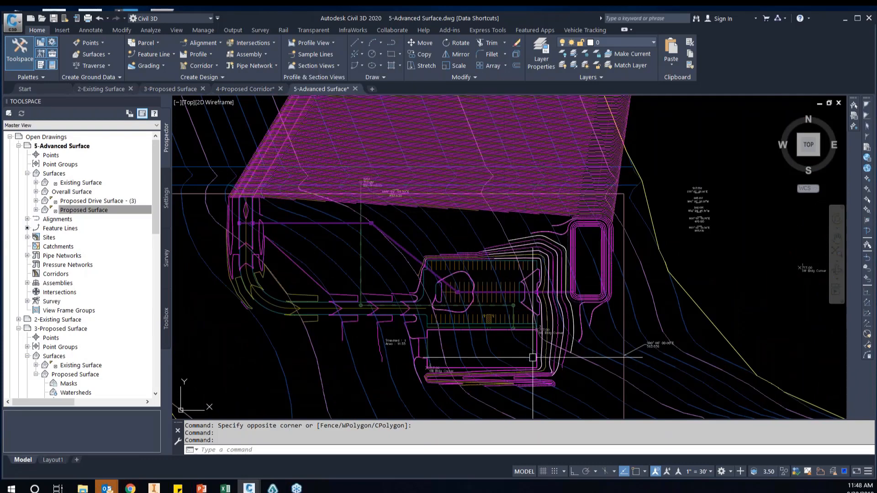
pyautogui.scroll(4, 563, 370)
pyautogui.moveTo(593, 345); pyautogui.dragTo(589, 292, button='middle')
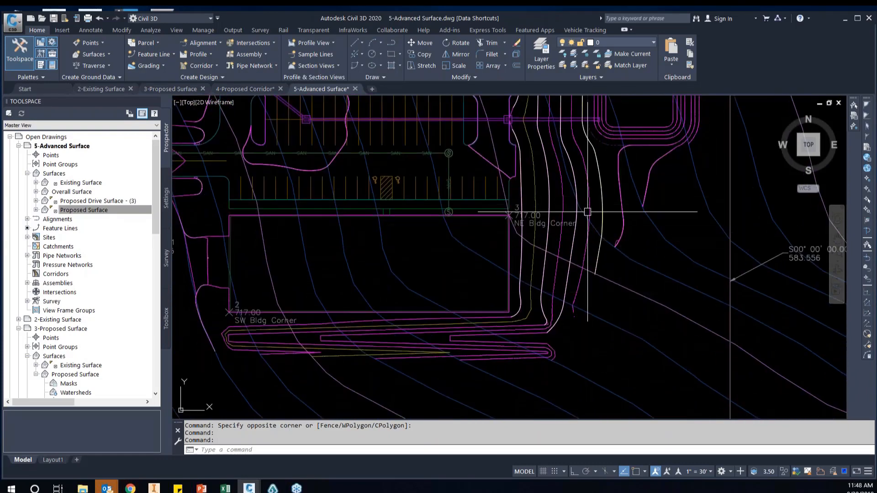
pyautogui.click(583, 262)
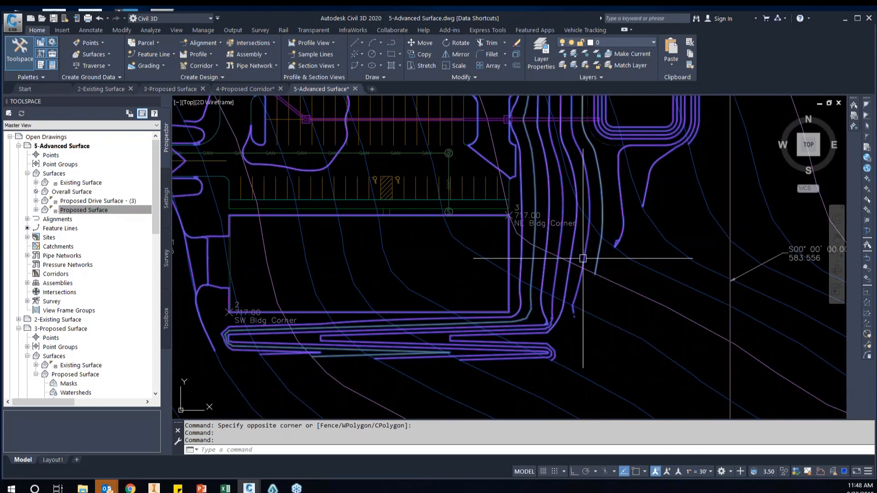
pyautogui.moveTo(496, 225); pyautogui.dragTo(571, 286, button='middle')
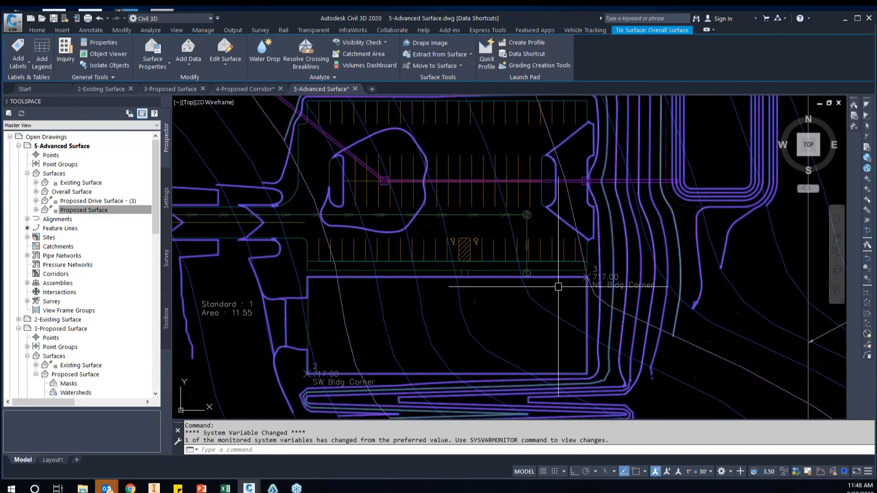
pyautogui.moveTo(365, 287); pyautogui.dragTo(479, 292, button='middle')
pyautogui.scroll(2, 407, 344)
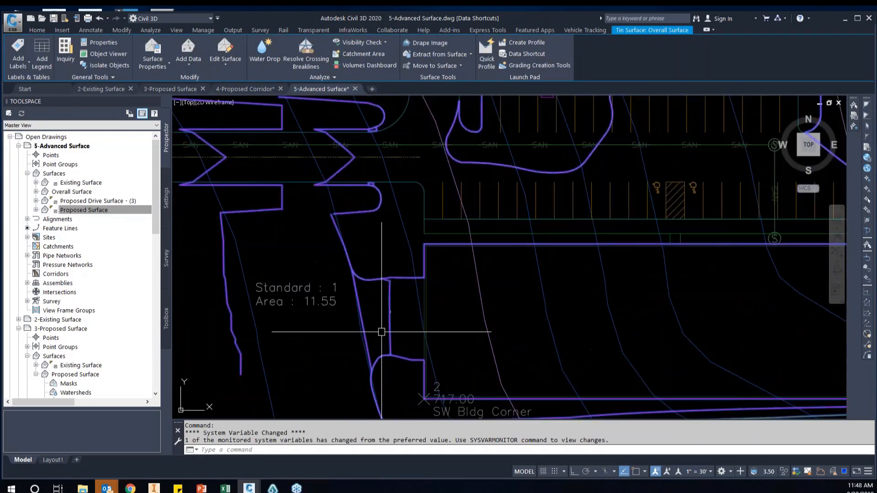
pyautogui.press('Escape')
# Erase the short vertical redrawn polyline just west of the building and rebuild the Overall Surface
pyautogui.click(377, 303)
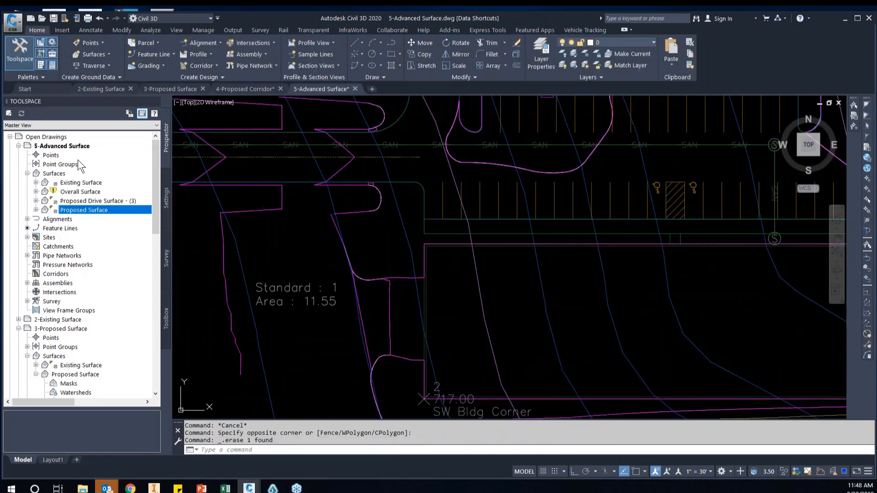
pyautogui.rightClick(80, 192)
pyautogui.click(112, 221)
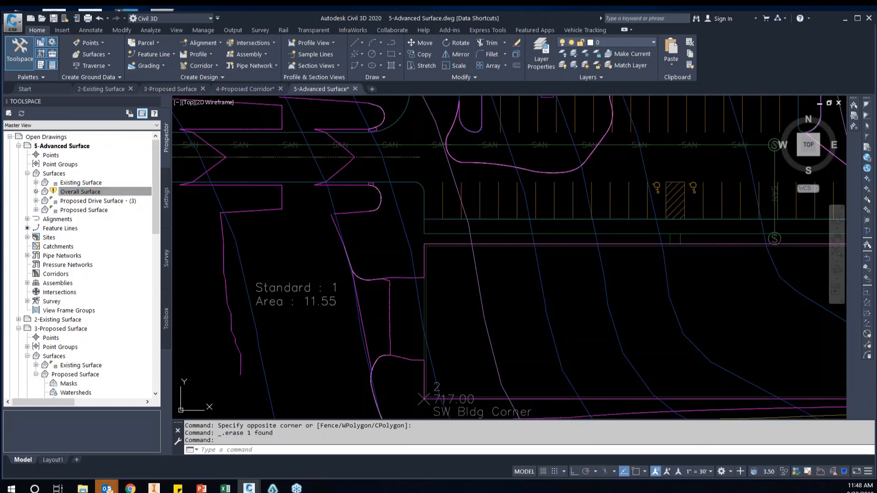
# Erase the two curved redrawn polylines beside the building's west side and rebuild the Overall Surface
pyautogui.click(323, 239)
pyautogui.click(428, 303)
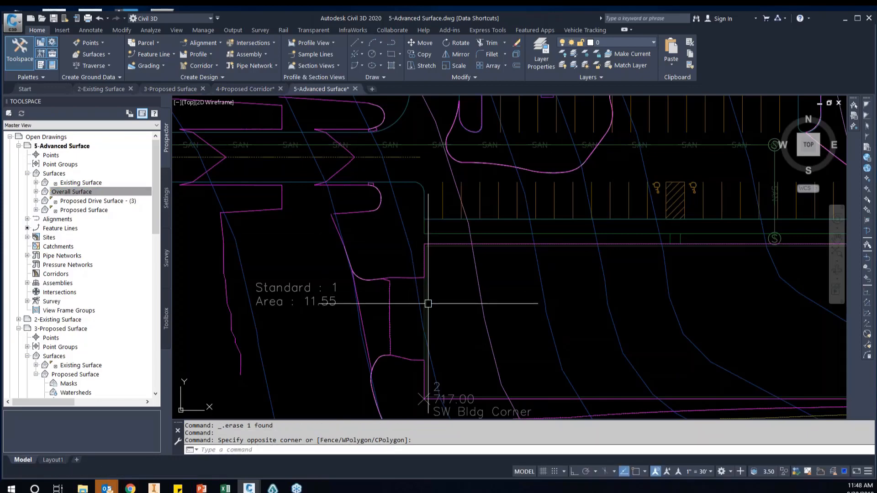
pyautogui.click(315, 233)
pyautogui.click(388, 297)
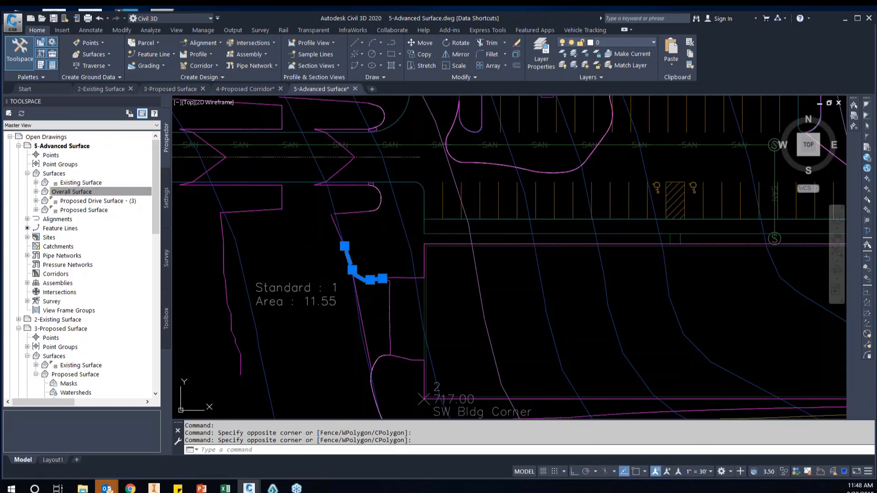
pyautogui.scroll(-2, 338, 339)
pyautogui.moveTo(338, 338); pyautogui.dragTo(343, 316, button='middle')
pyautogui.click(346, 318)
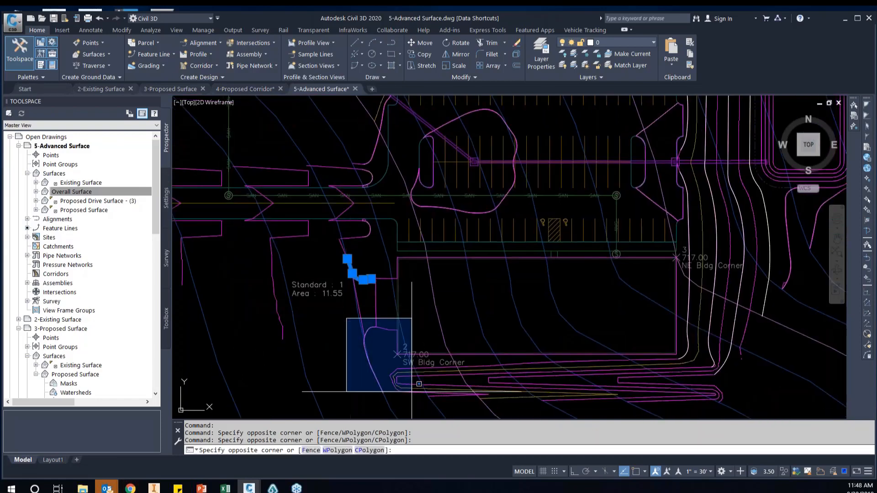
pyautogui.click(405, 408)
pyautogui.press('Delete')
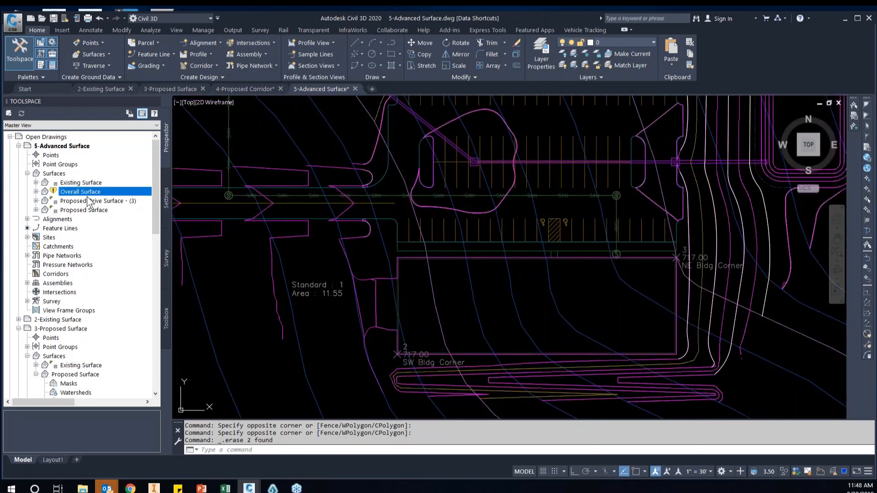
pyautogui.rightClick(87, 194)
pyautogui.click(121, 225)
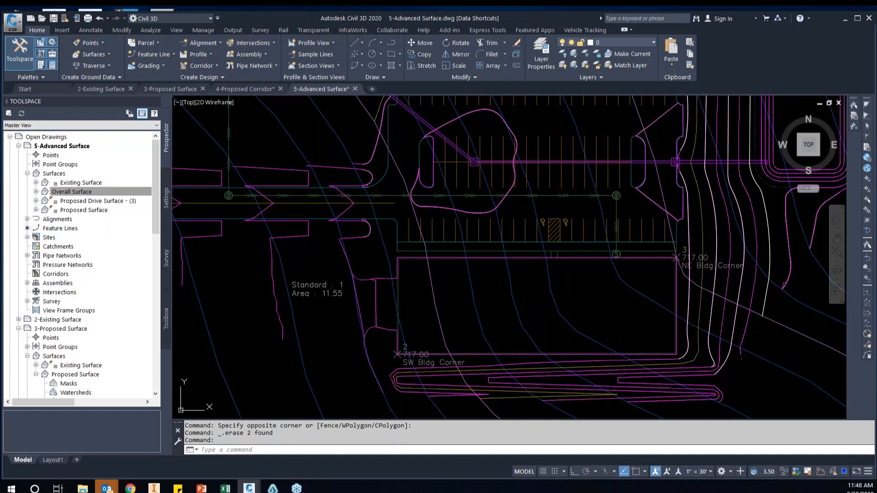
# Examine the rebuilt Overall Surface contours at the driveway's curb return, around the parking lot and along the east slope
pyautogui.click(536, 295)
pyautogui.scroll(-3, 489, 294)
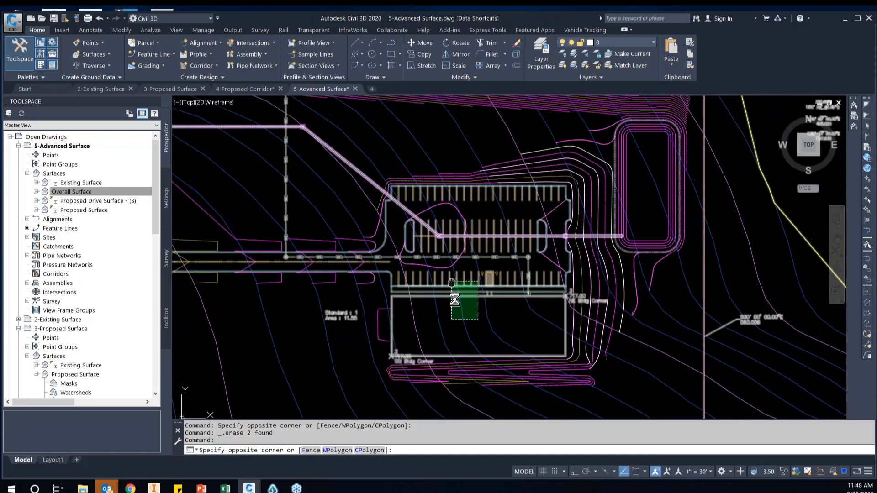
pyautogui.scroll(5, 424, 274)
pyautogui.press('Escape')
pyautogui.scroll(5, 309, 229)
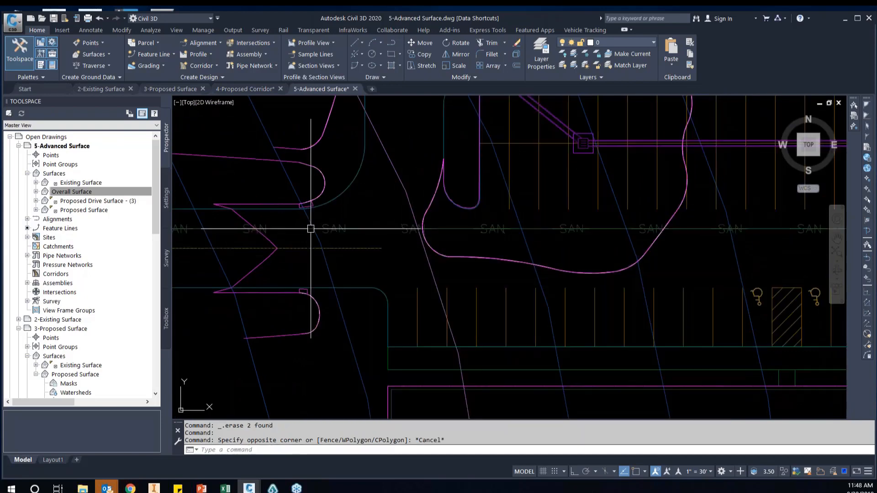
pyautogui.scroll(5, 342, 220)
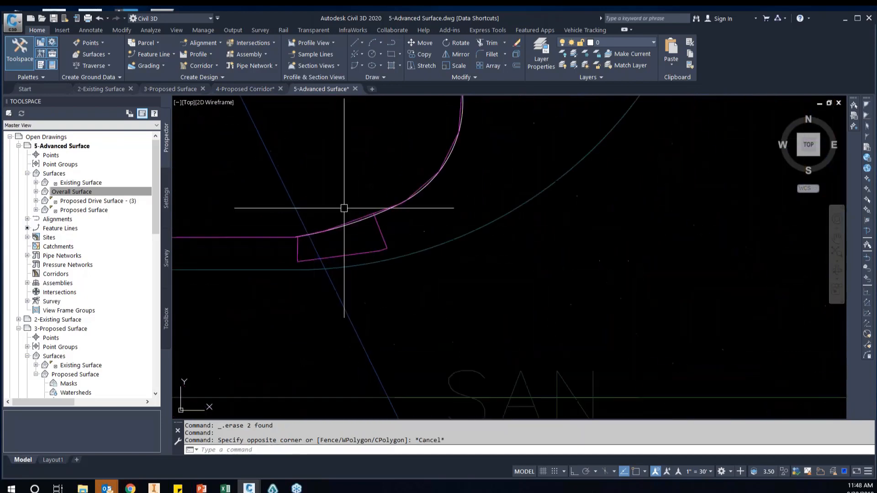
pyautogui.scroll(-3, 365, 240)
pyautogui.scroll(-6, 353, 239)
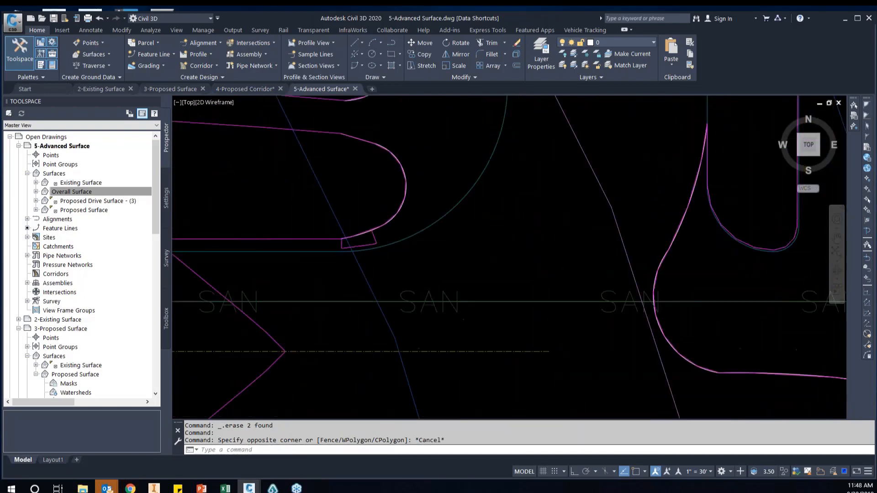
pyautogui.moveTo(530, 256); pyautogui.dragTo(442, 264, button='middle')
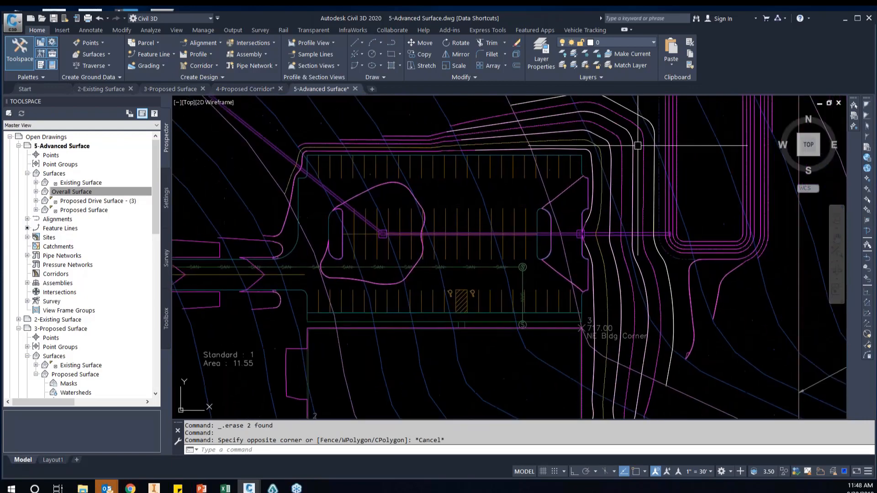
pyautogui.moveTo(674, 215); pyautogui.dragTo(618, 209, button='middle')
pyautogui.scroll(-2, 616, 210)
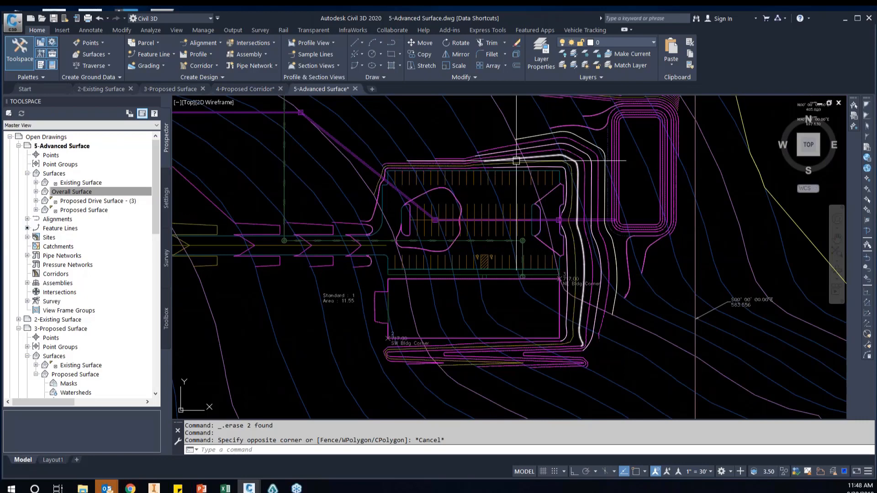
pyautogui.moveTo(641, 212); pyautogui.dragTo(646, 254, button='middle')
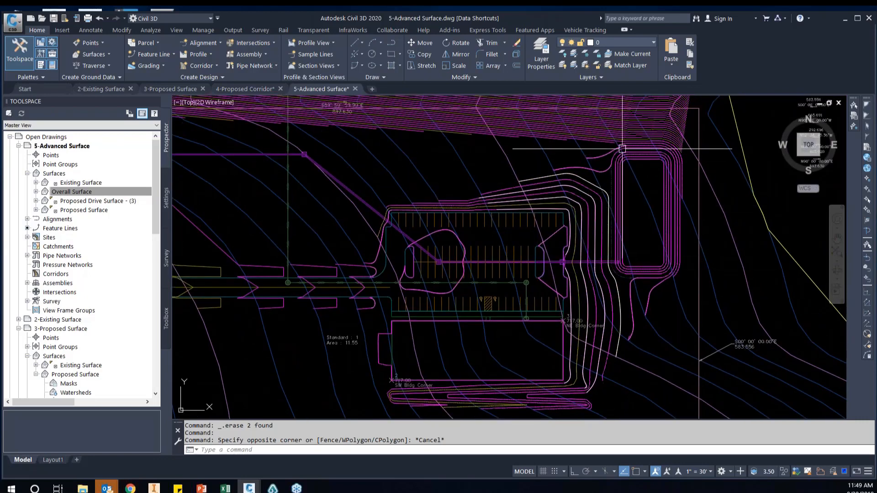
# Erase the stray objects far north of the site at the tip of the long wedge of contours
pyautogui.scroll(-5, 622, 148)
pyautogui.scroll(2, 511, 204)
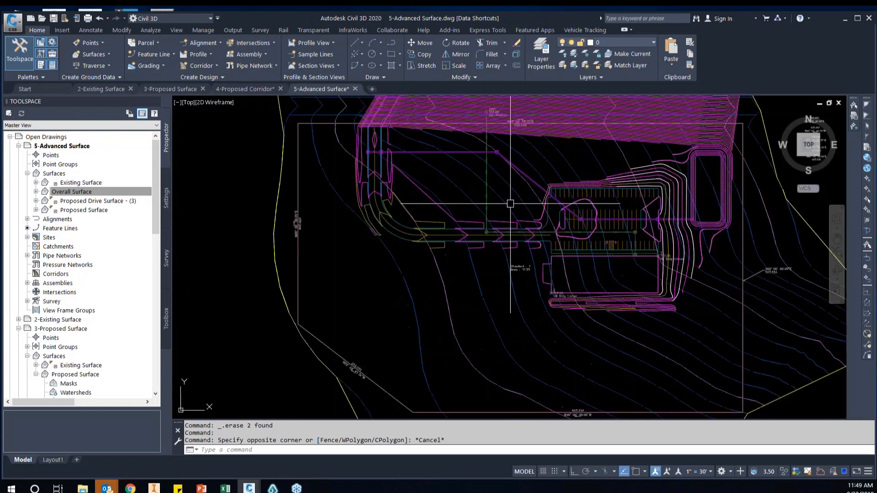
pyautogui.moveTo(536, 148); pyautogui.dragTo(530, 220, button='middle')
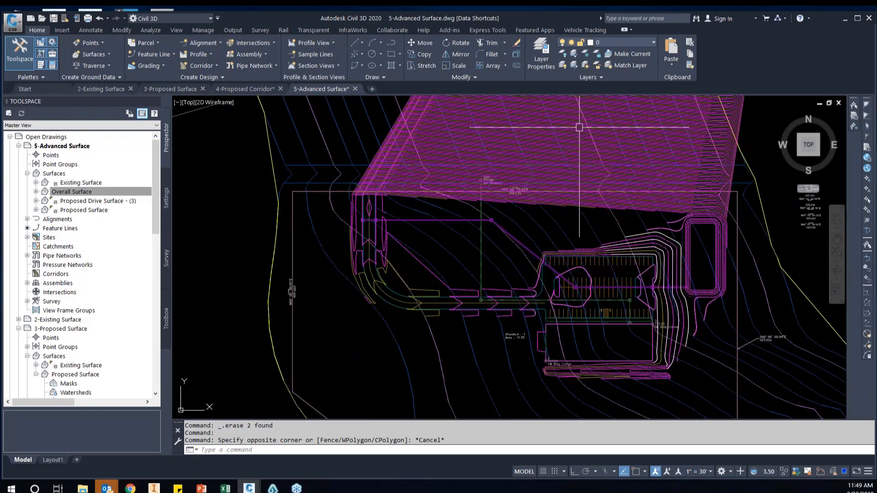
pyautogui.scroll(-5, 569, 183)
pyautogui.moveTo(589, 162); pyautogui.dragTo(580, 243, button='middle')
pyautogui.scroll(-5, 582, 196)
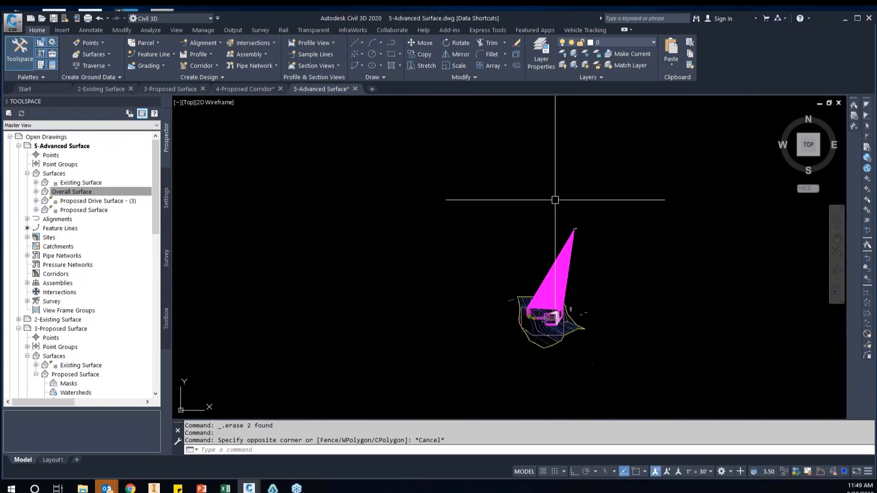
pyautogui.scroll(8, 581, 245)
pyautogui.scroll(8, 593, 283)
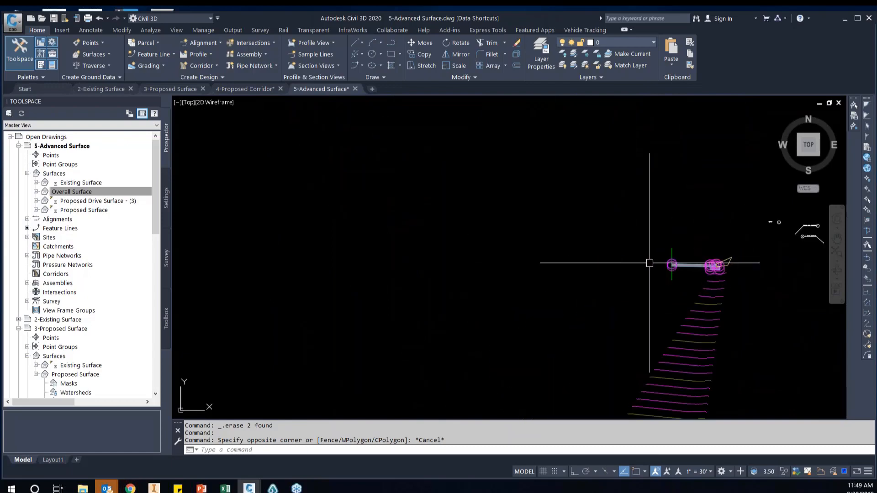
pyautogui.scroll(-6, 712, 282)
pyautogui.scroll(5, 646, 289)
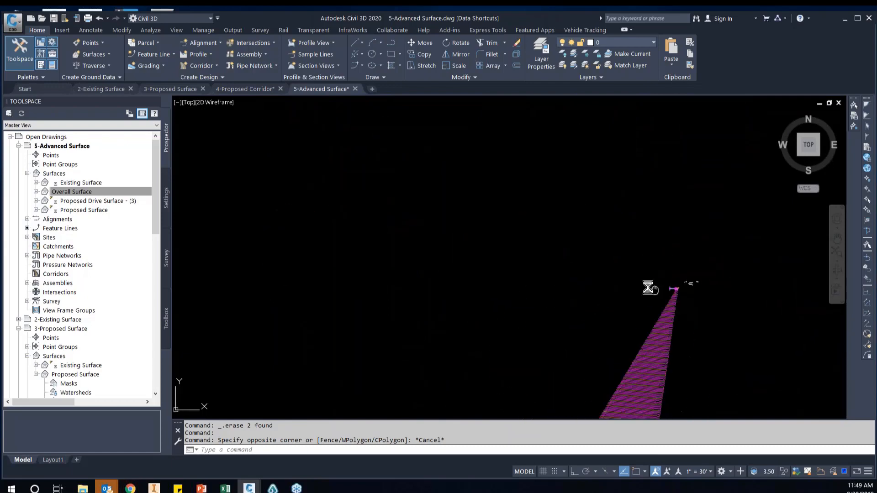
pyautogui.click(540, 209)
pyautogui.click(644, 269)
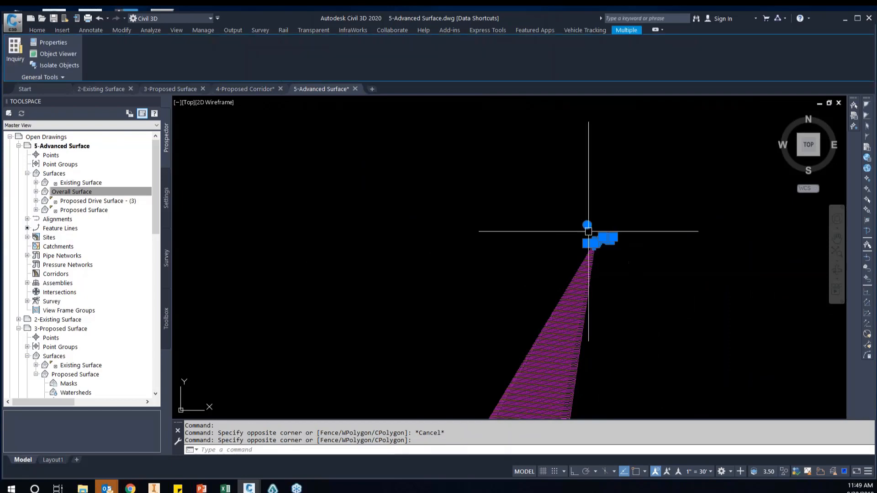
pyautogui.press('Delete')
# Check the wedge's tip for leftover objects and rebuild the Overall Surface
pyautogui.scroll(5, 620, 253)
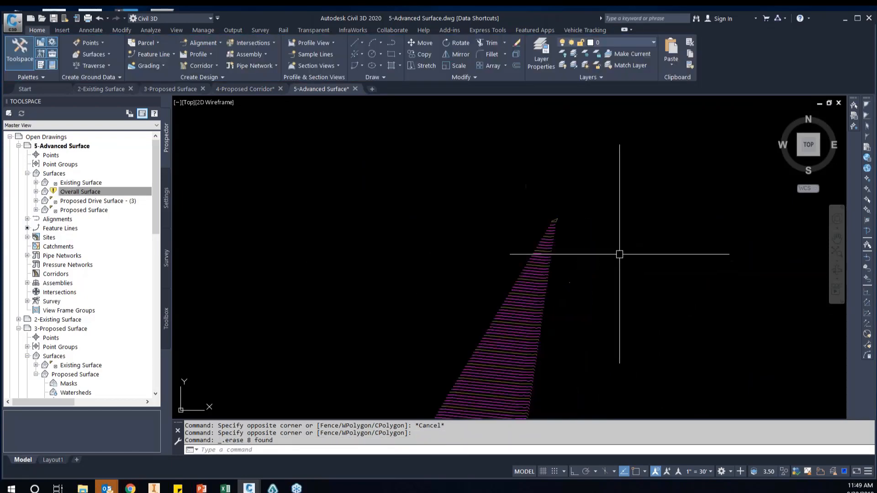
pyautogui.click(528, 192)
pyautogui.click(591, 242)
pyautogui.scroll(-2, 482, 243)
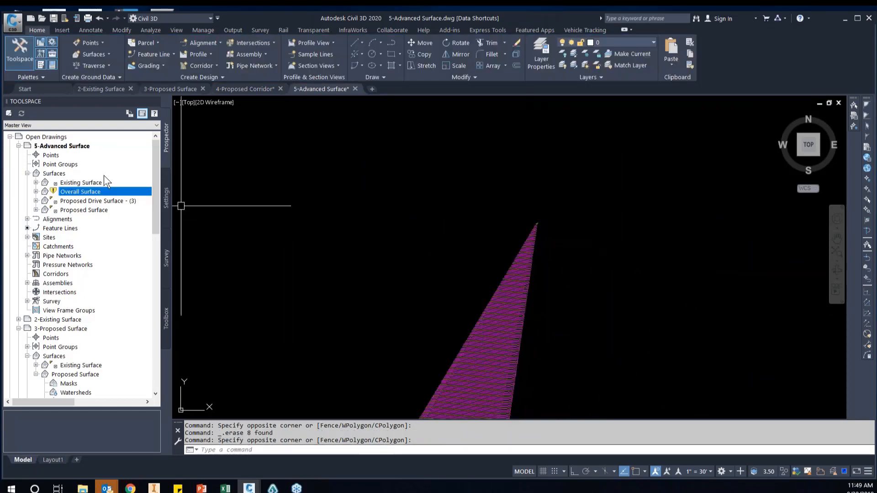
pyautogui.rightClick(95, 192)
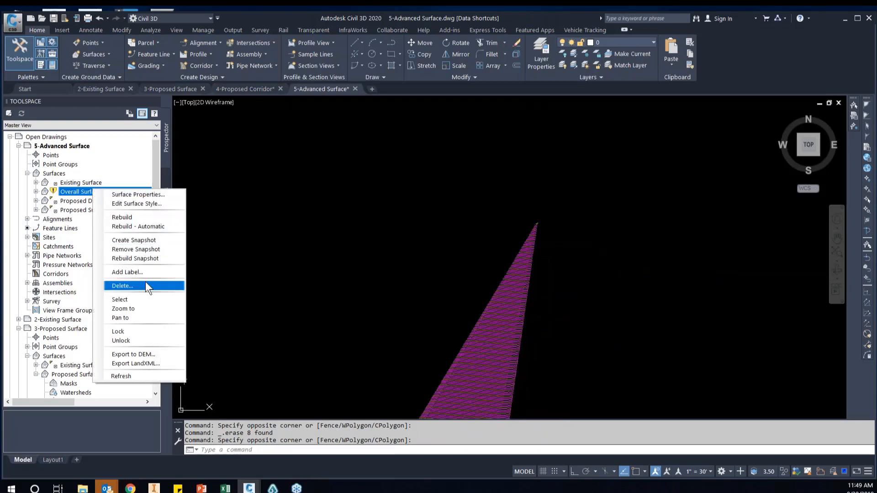
pyautogui.click(126, 217)
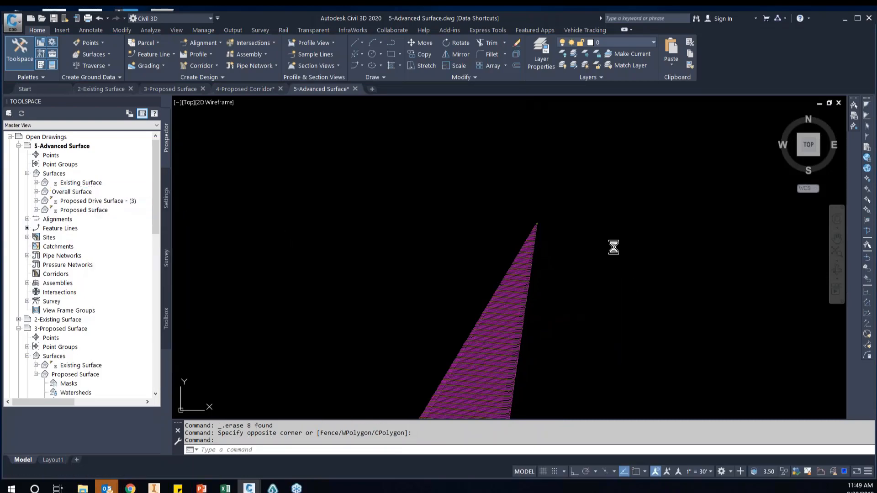
# Examine the rebuilt Overall Surface contours along the drive, around the parking lot and at the pond
pyautogui.scroll(10, 570, 320)
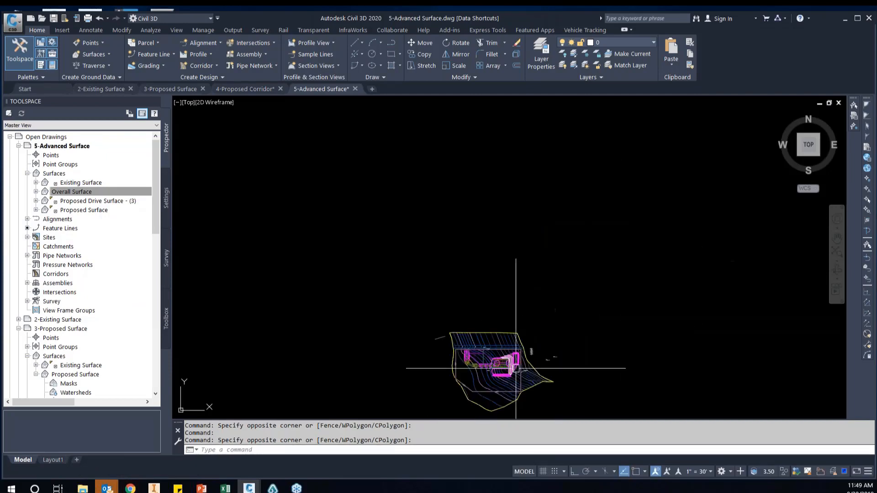
pyautogui.moveTo(574, 223); pyautogui.dragTo(583, 243, button='middle')
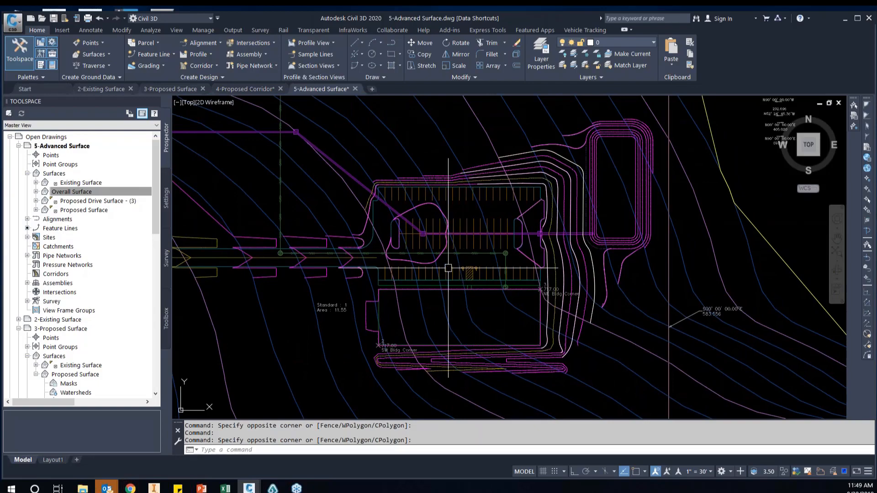
pyautogui.moveTo(448, 268); pyautogui.dragTo(573, 290, button='middle')
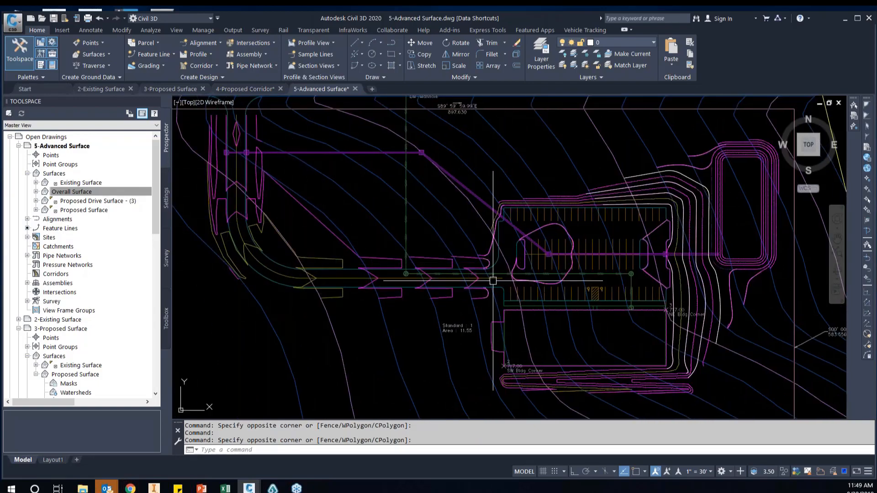
pyautogui.moveTo(531, 293); pyautogui.dragTo(402, 323, button='middle')
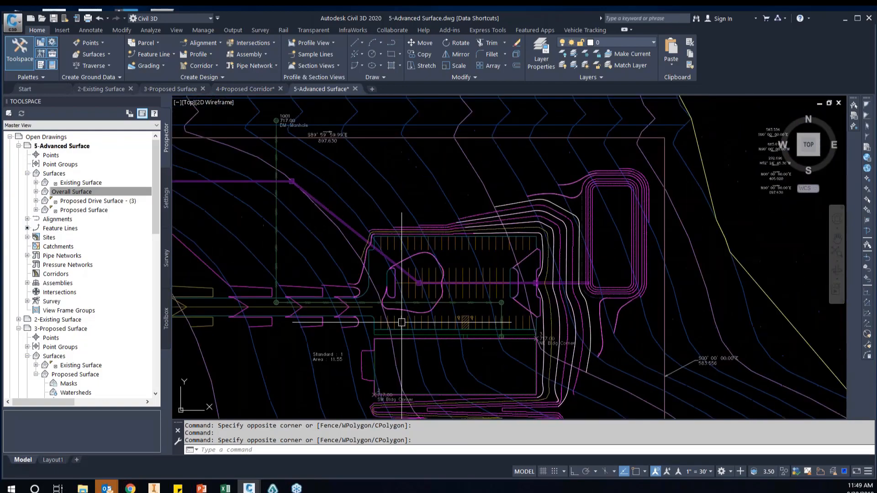
pyautogui.scroll(4, 649, 187)
pyautogui.moveTo(638, 229); pyautogui.dragTo(615, 173, button='middle')
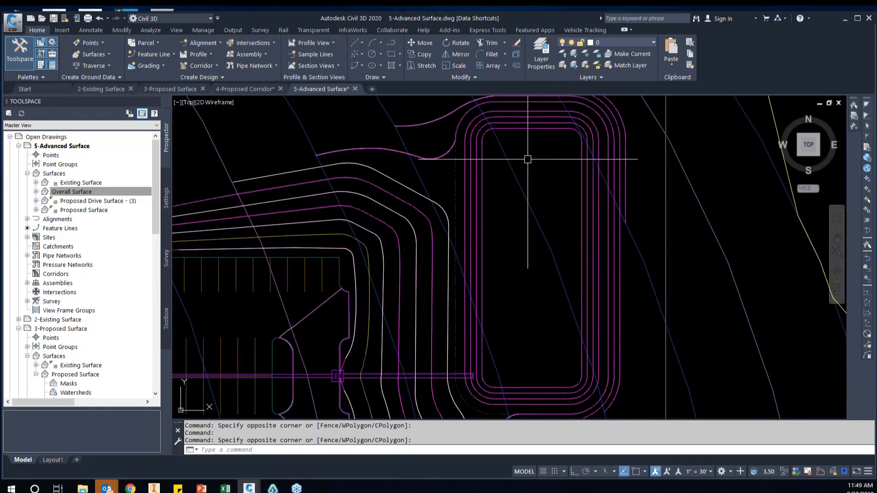
pyautogui.scroll(-2, 505, 378)
pyautogui.moveTo(506, 377); pyautogui.dragTo(544, 253, button='middle')
pyautogui.scroll(-2, 544, 208)
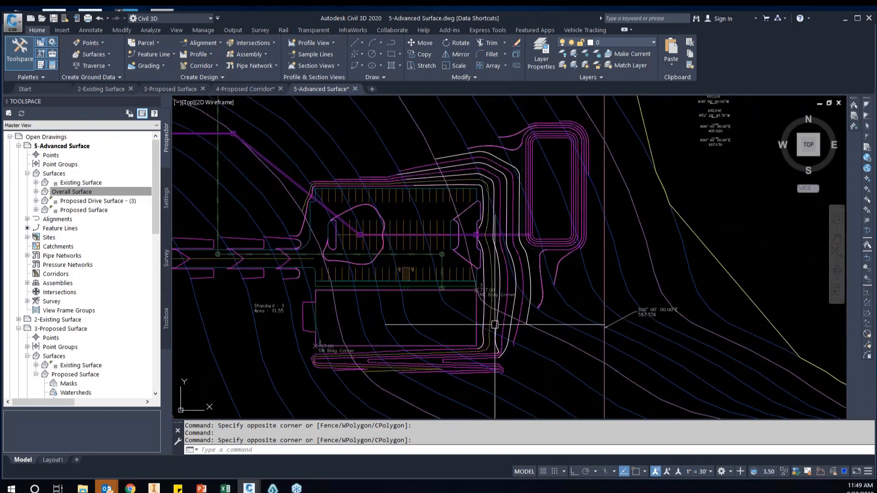
# Inspect the contours and redrawn polylines around the building's southeast corner and along the slope toward the pond
pyautogui.scroll(2, 359, 336)
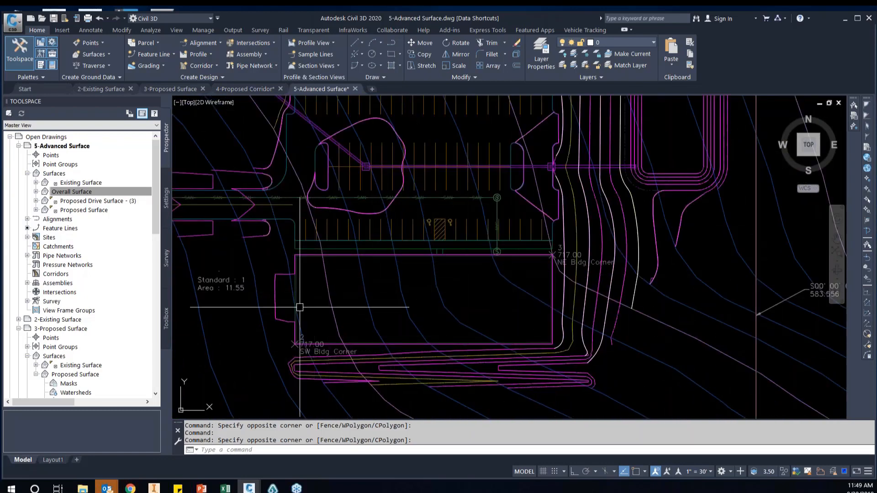
pyautogui.moveTo(316, 258); pyautogui.dragTo(321, 216, button='middle')
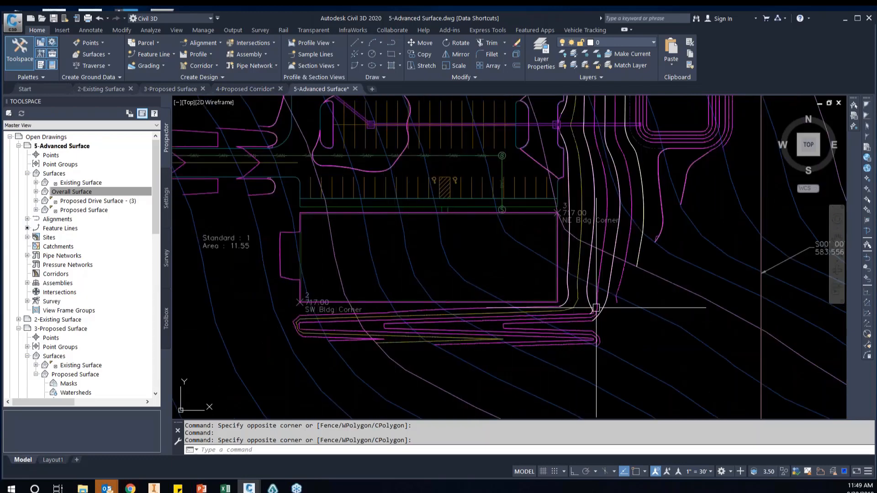
pyautogui.scroll(6, 596, 307)
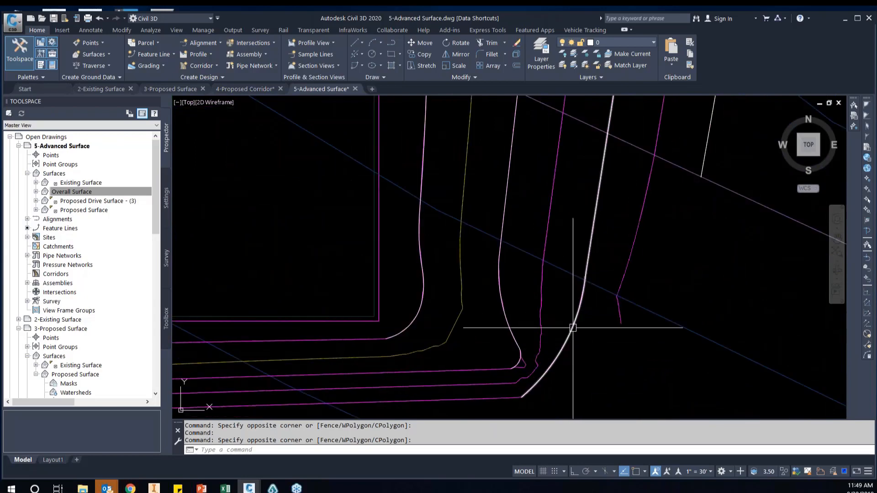
pyautogui.scroll(-5, 530, 243)
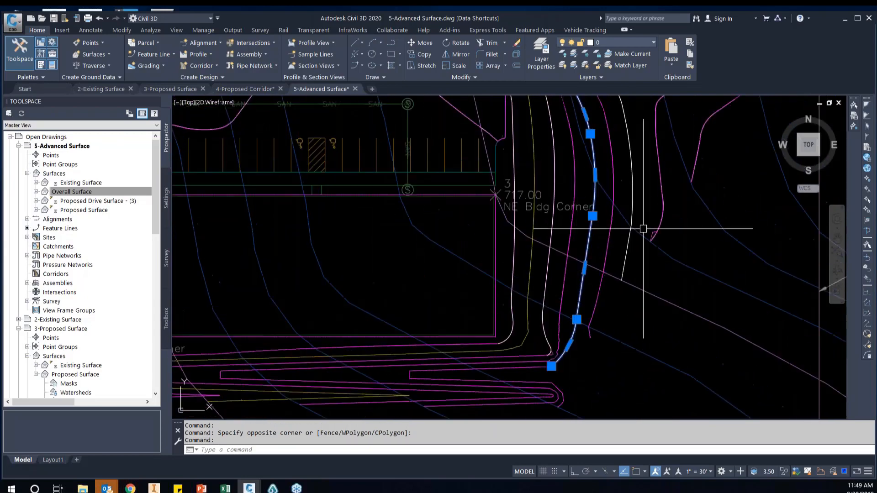
pyautogui.scroll(5, 661, 207)
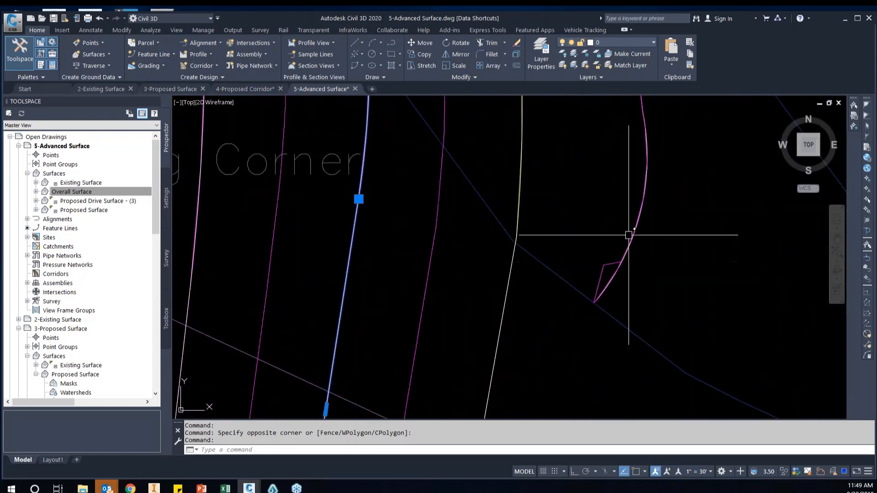
pyautogui.scroll(-6, 618, 258)
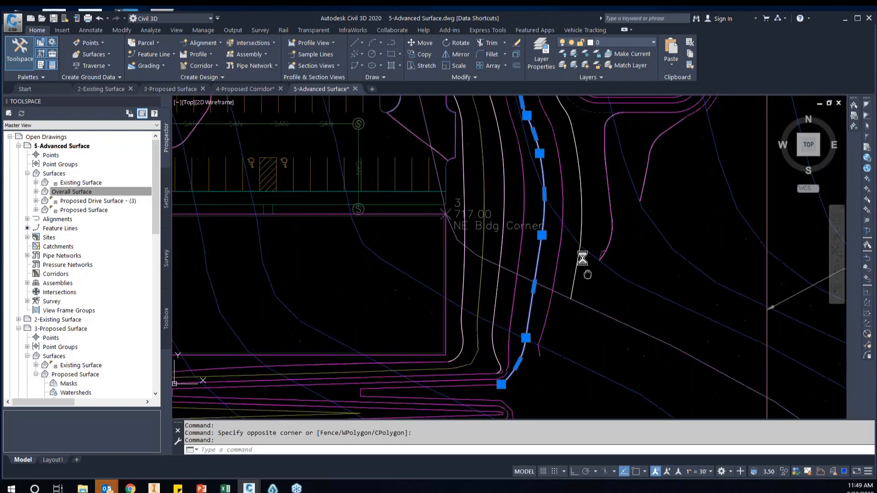
pyautogui.scroll(-2, 546, 327)
pyautogui.scroll(1, 505, 263)
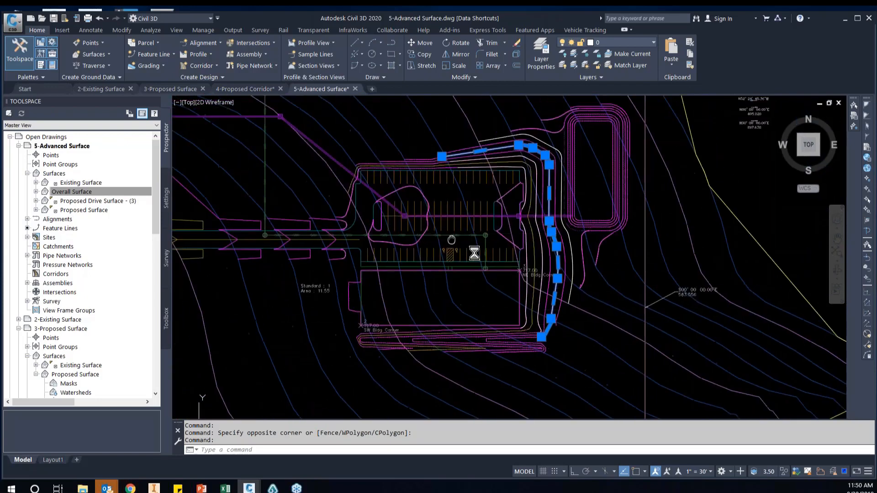
# Clear the polyline selection and examine the Overall Surface contours across the parking lot, building, drive and pond
pyautogui.press('Escape')
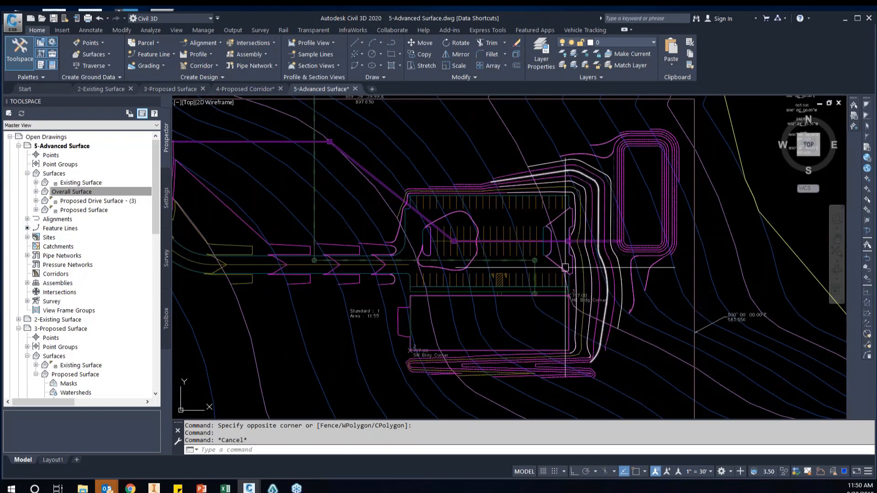
pyautogui.scroll(2, 556, 268)
pyautogui.scroll(2, 417, 267)
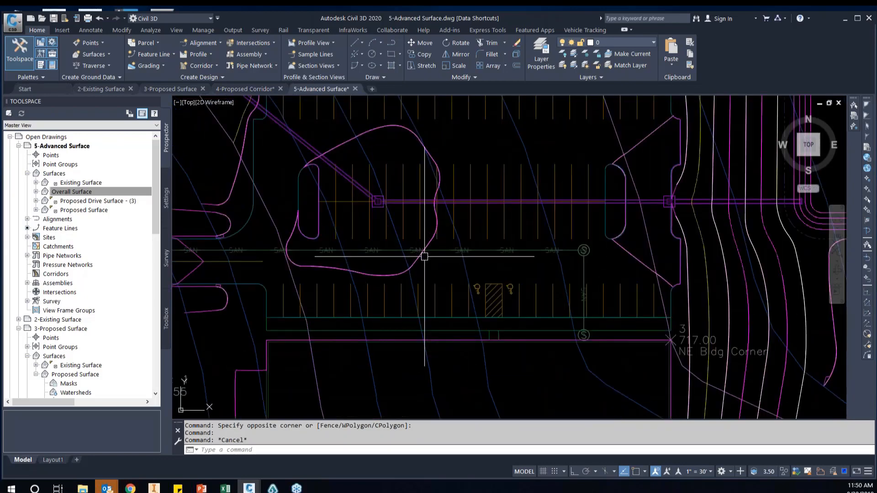
pyautogui.scroll(-2, 704, 250)
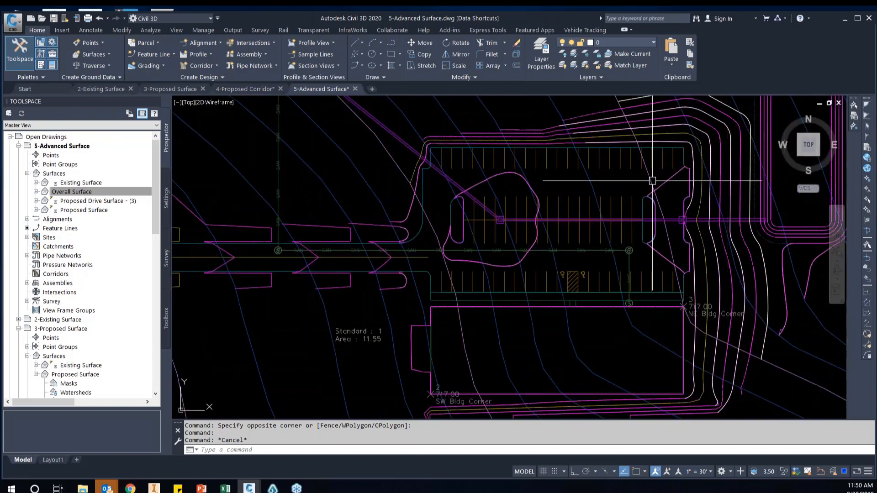
pyautogui.moveTo(622, 312)
pyautogui.mouseDown(button='middle')
pyautogui.moveTo(569, 226)
pyautogui.moveTo(642, 264)
pyautogui.mouseUp(button='middle')
pyautogui.scroll(-3, 570, 226)
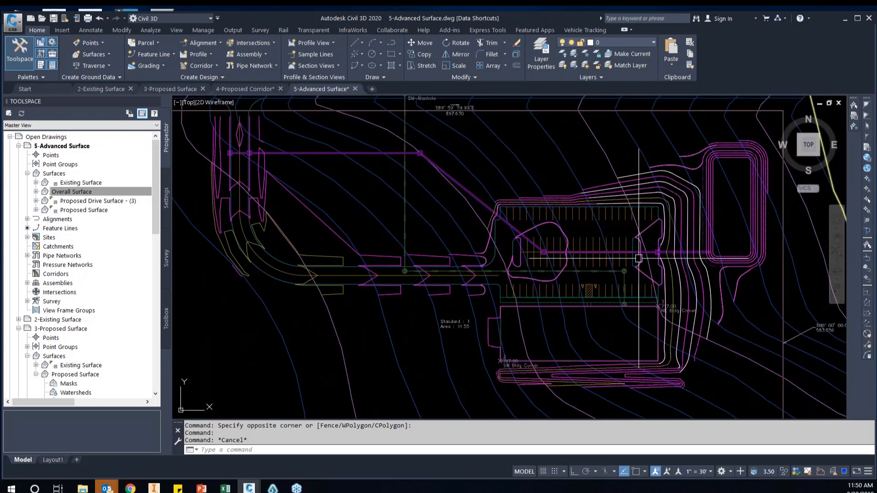
pyautogui.moveTo(461, 222); pyautogui.dragTo(487, 260, button='middle')
pyautogui.scroll(-3, 485, 260)
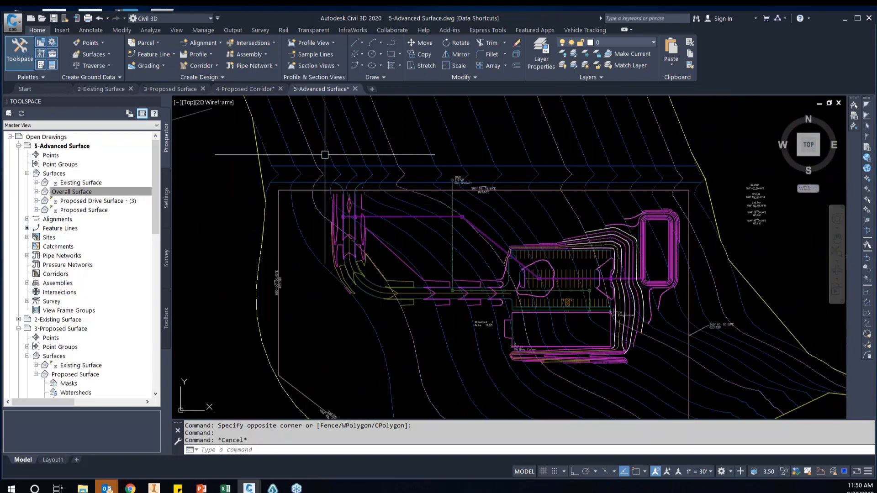
# Switch to the 3-Proposed Surface drawing and select the outer grading feature line surrounding the parking lot, building and pond
pyautogui.click(171, 89)
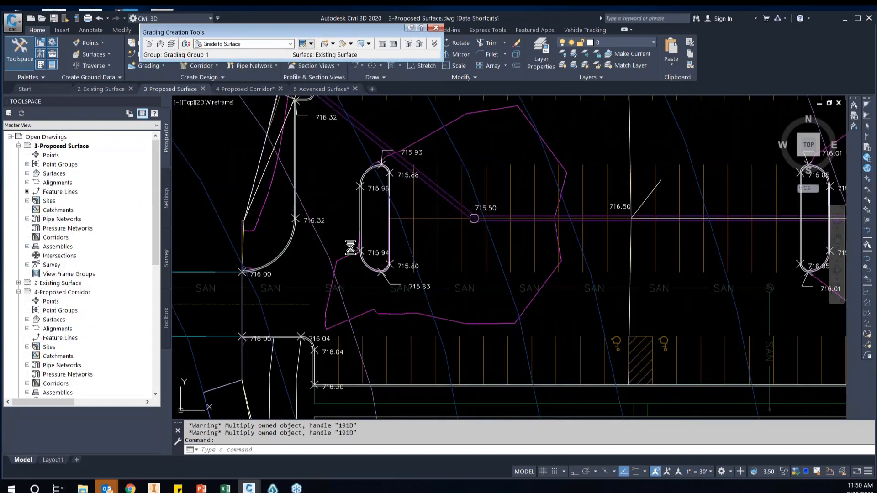
pyautogui.scroll(-8, 371, 187)
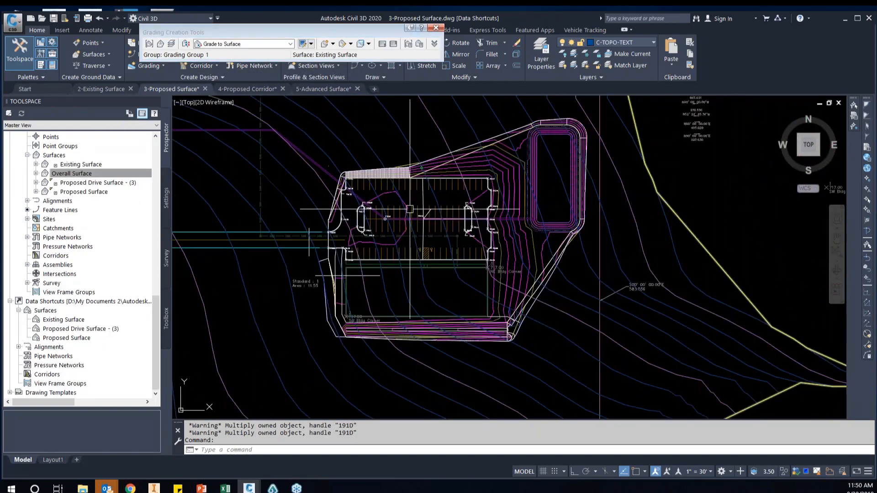
pyautogui.scroll(2, 501, 258)
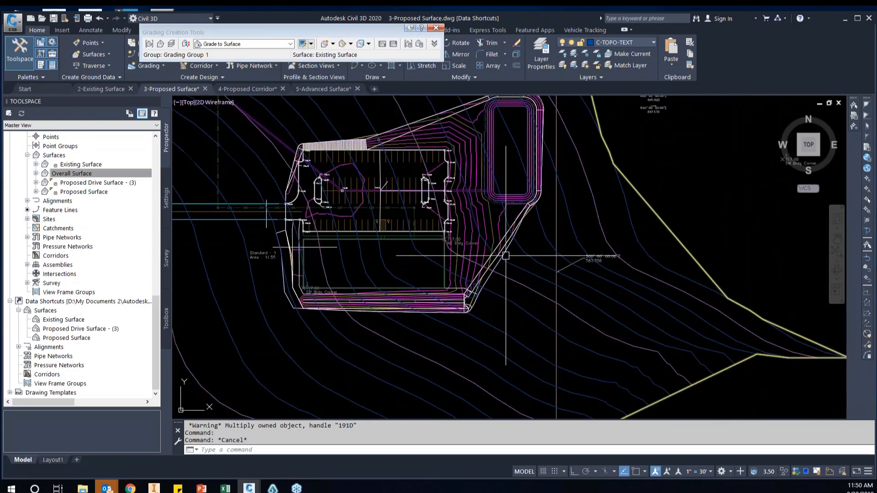
pyautogui.click(498, 264)
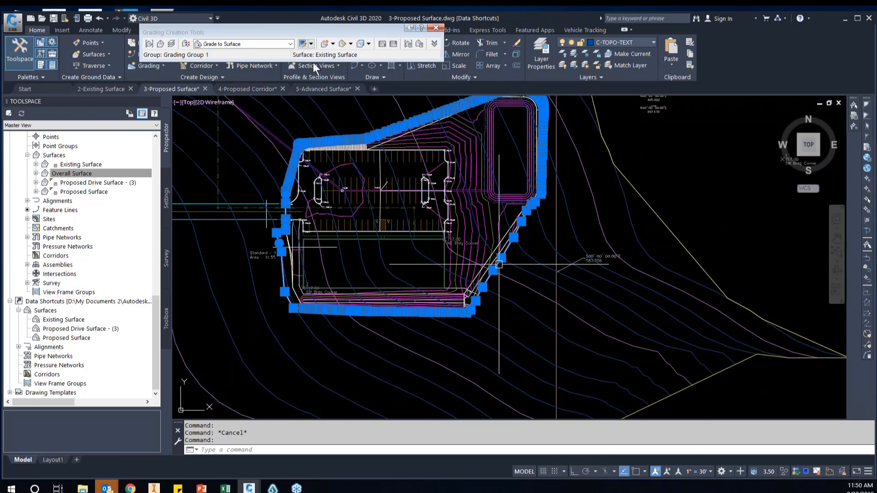
# Open the Add Boundaries options in the Overall Surface definition and dismiss them without adding a boundary
pyautogui.click(35, 174)
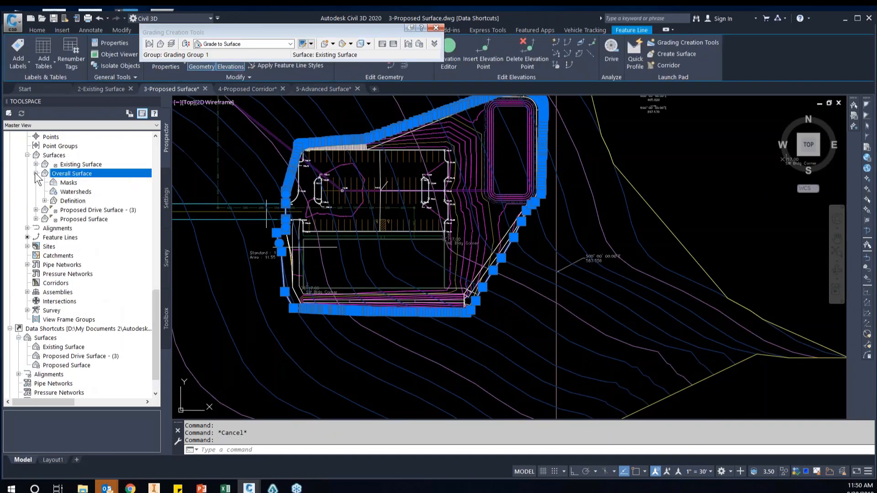
pyautogui.click(44, 201)
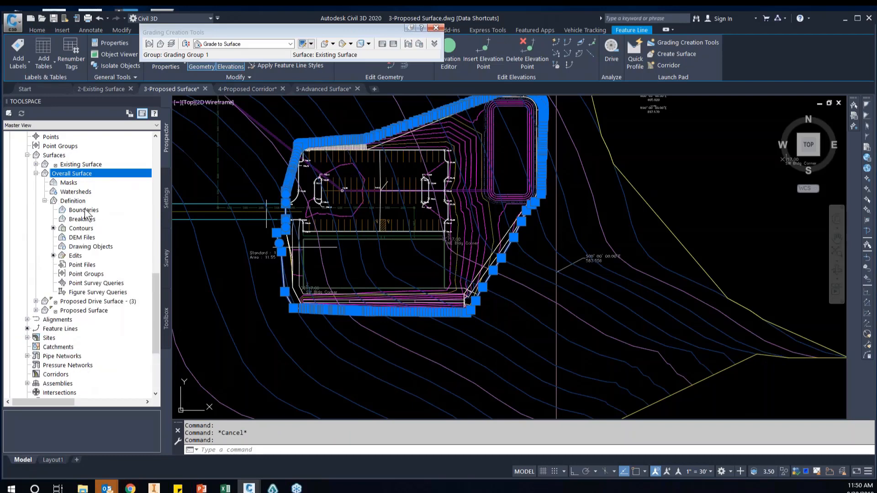
pyautogui.rightClick(84, 210)
pyautogui.click(124, 212)
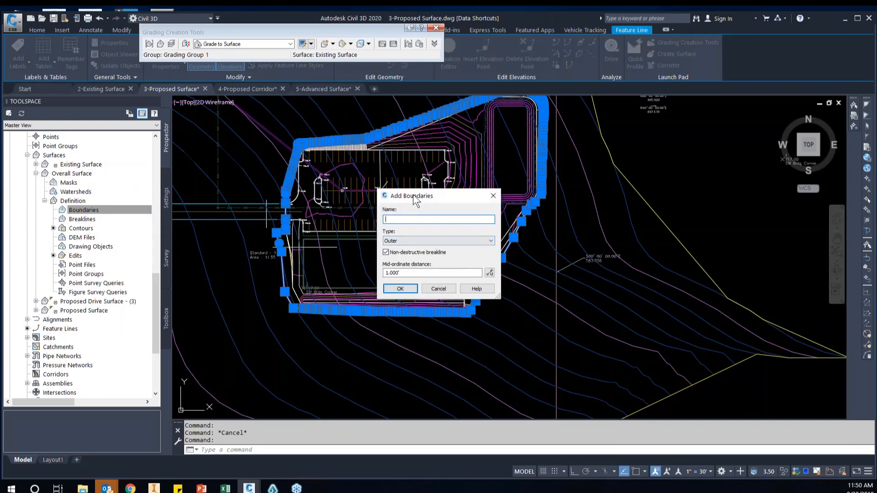
pyautogui.click(440, 289)
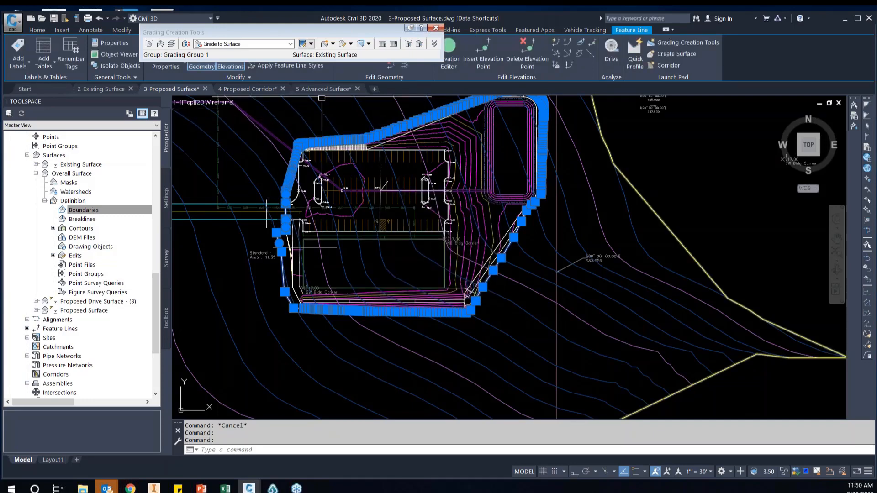
# Return to the 5-Advanced Surface drawing and review the finished contours across the site and along the slope east of the building
pyautogui.click(332, 91)
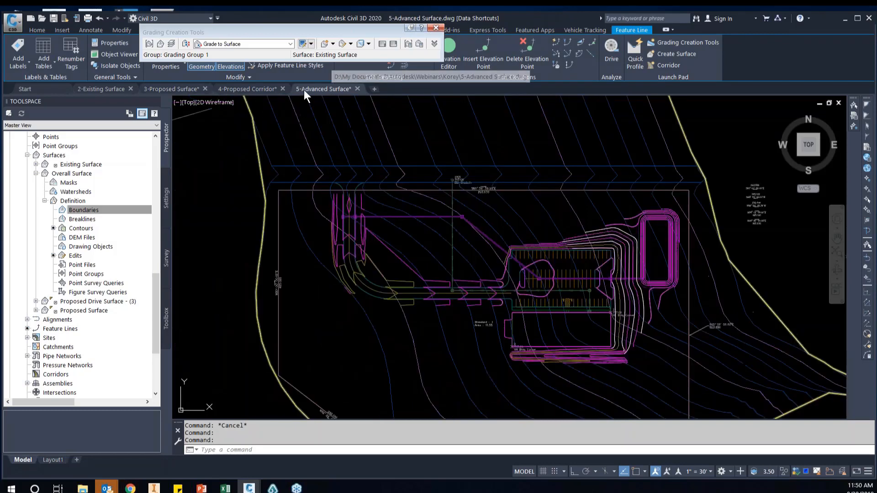
pyautogui.scroll(2, 675, 333)
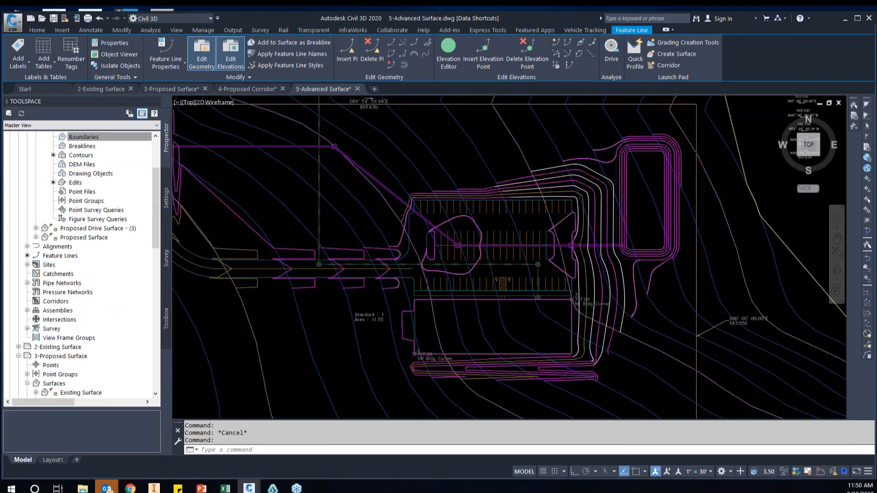
pyautogui.scroll(2, 672, 331)
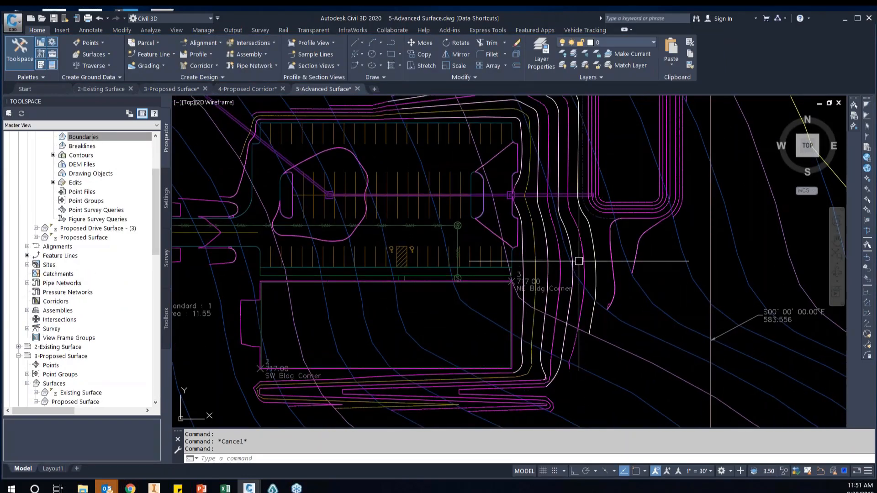
pyautogui.scroll(-2, 551, 263)
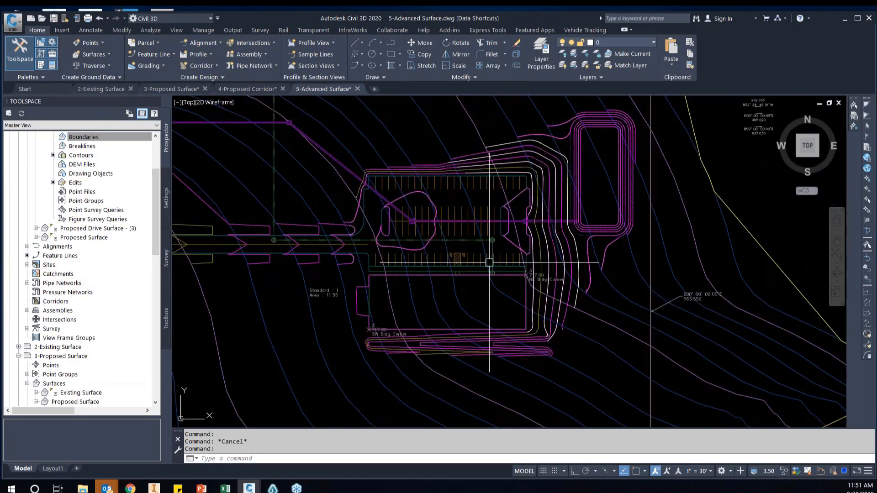
pyautogui.scroll(-2, 548, 247)
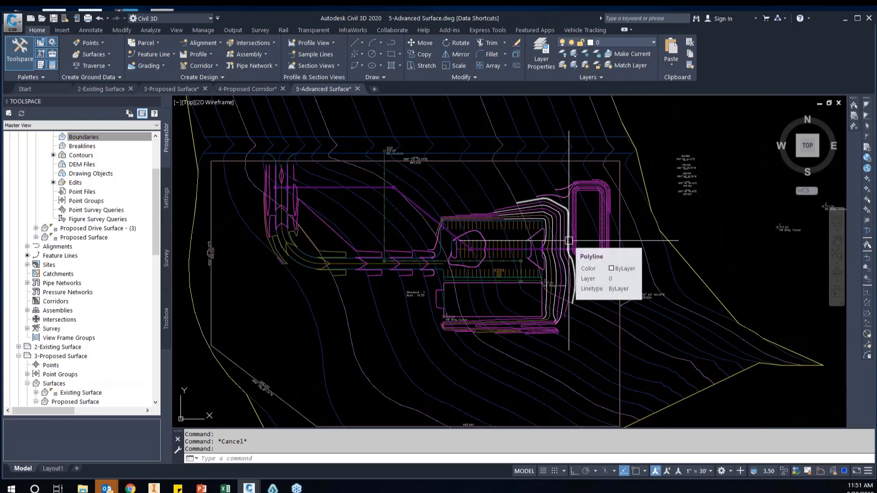
pyautogui.scroll(2, 631, 270)
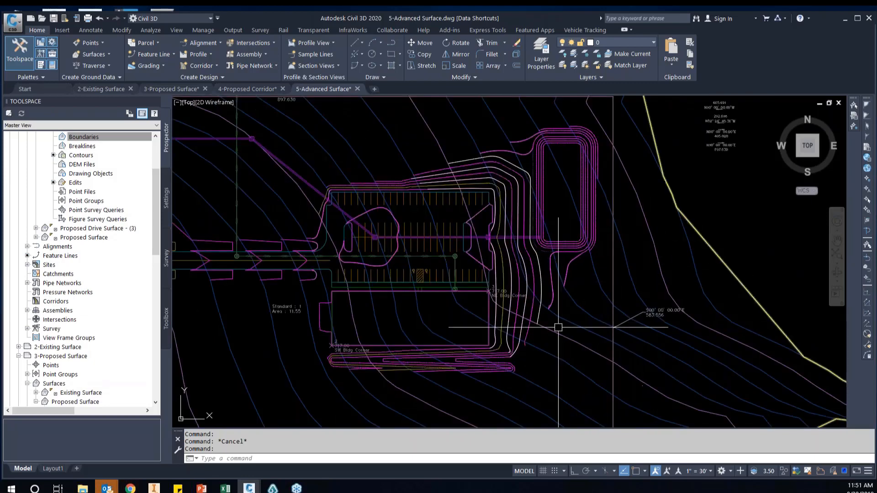
pyautogui.scroll(2, 545, 326)
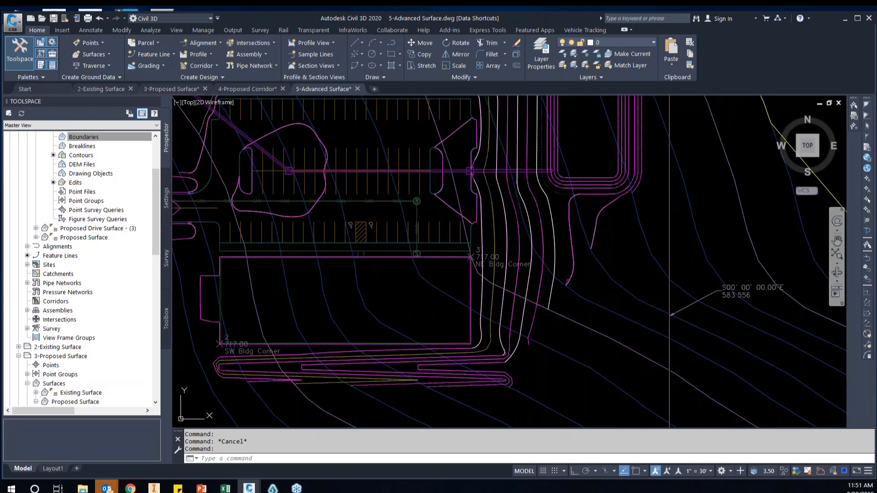
# Switch to the PowerPoint presentation, start the slide show at the Scratching the Surface summary and advance to the Q&A slide
pyautogui.hotkey('alt', 'Tab')
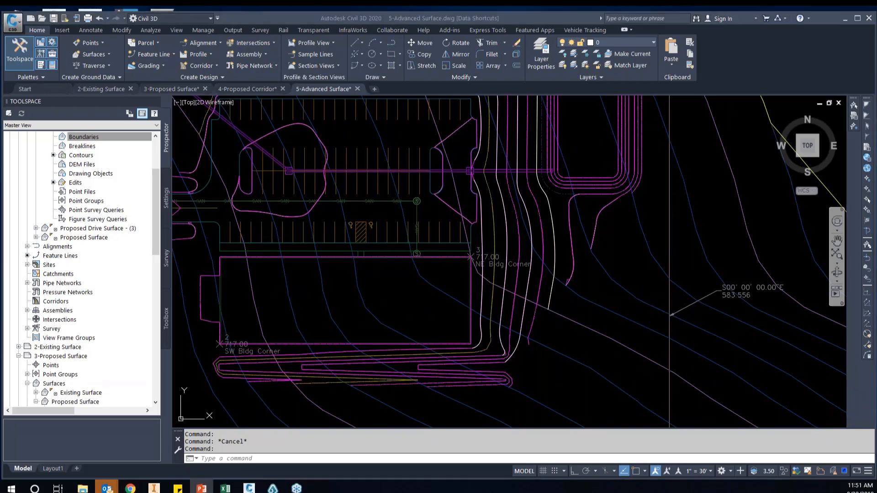
pyautogui.hotkey('shift', 'F5')
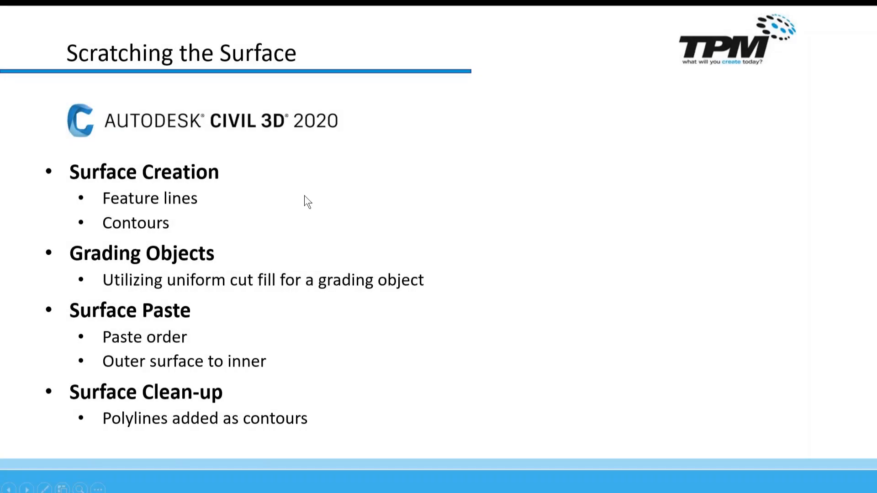
pyautogui.click(304, 196)
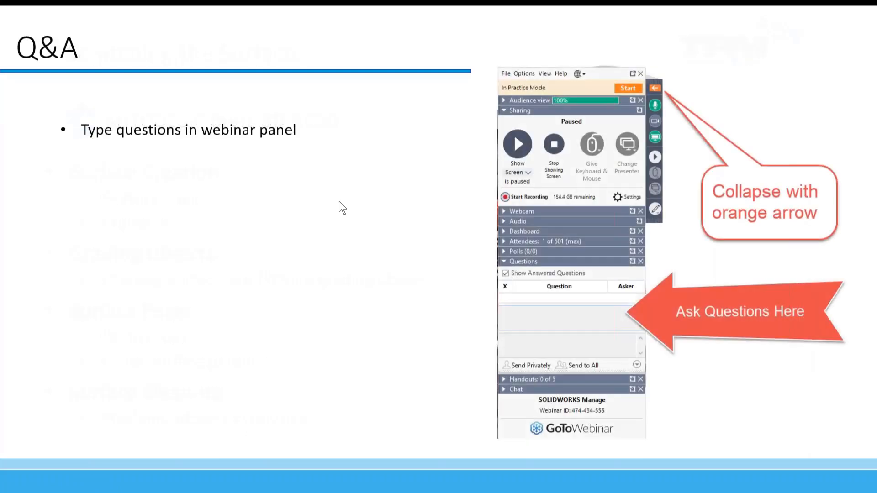